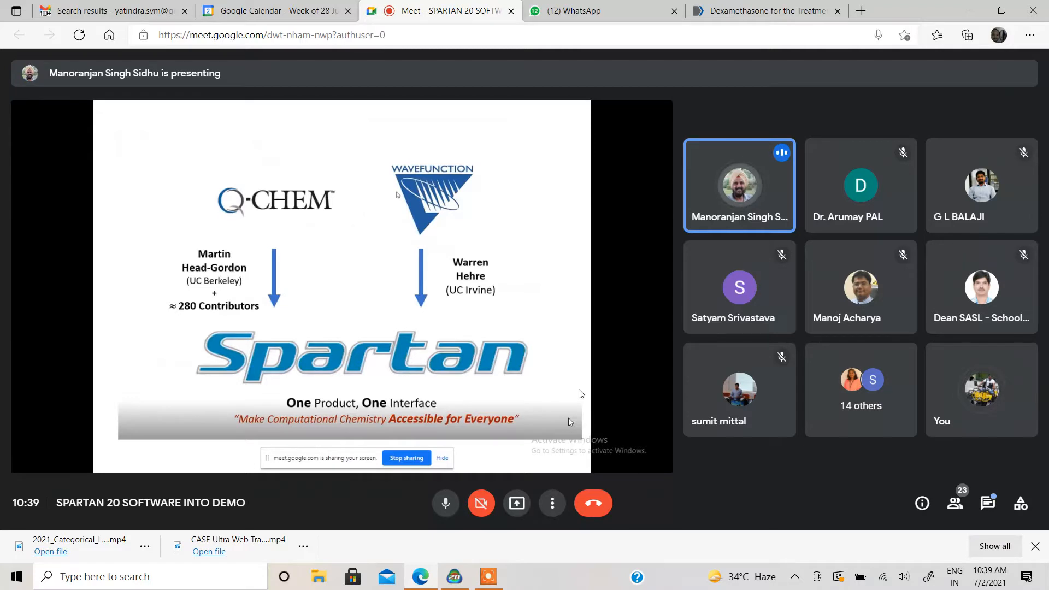
Step: Mute the meeting microphone and open the sent Gmail message "Spartan 20 download link and trial keys"
left_click(444, 503)
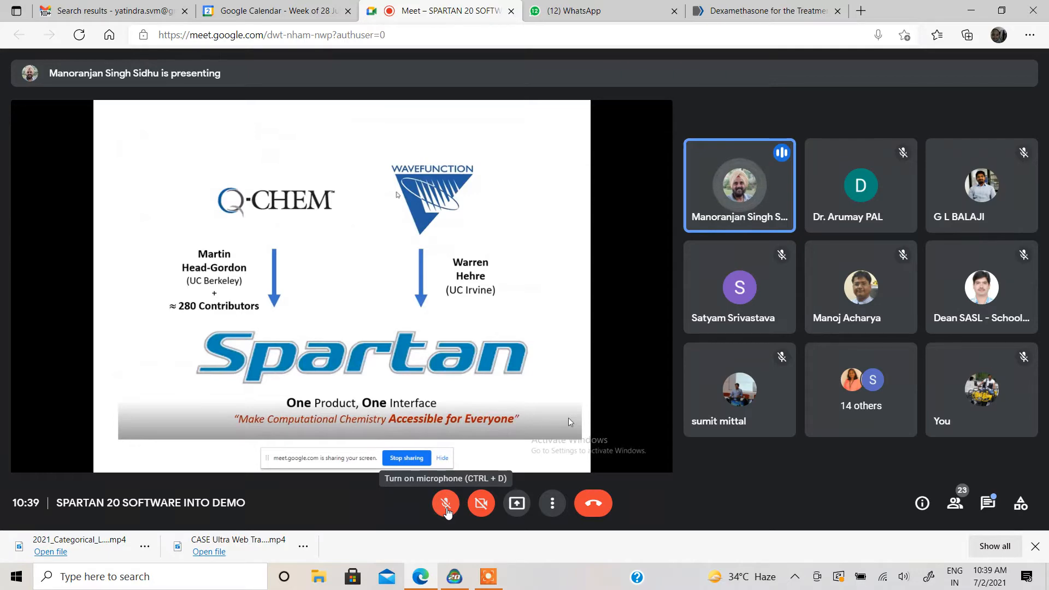
left_click(121, 16)
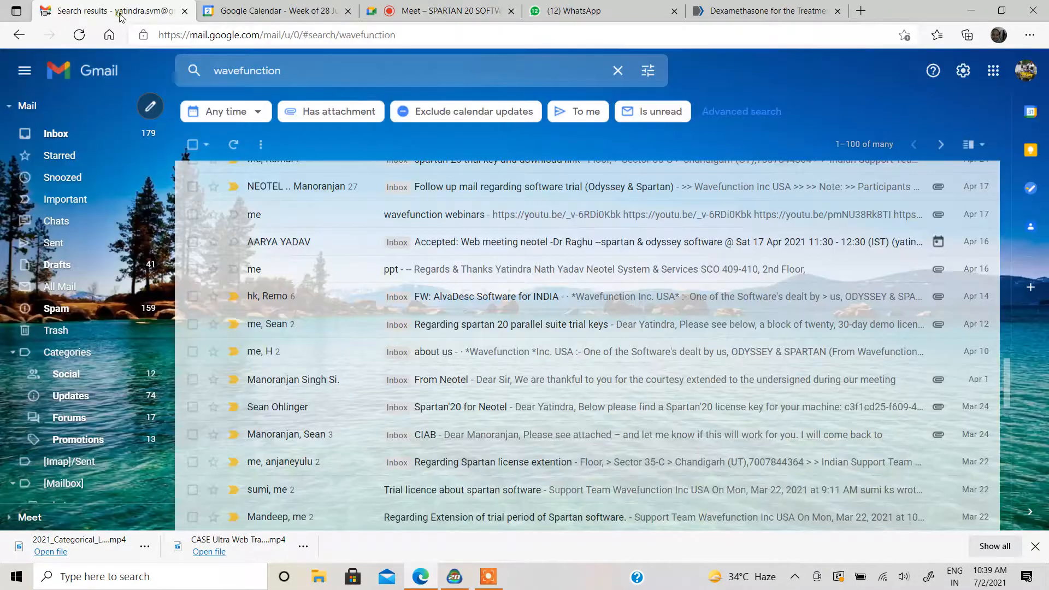
left_click(55, 249)
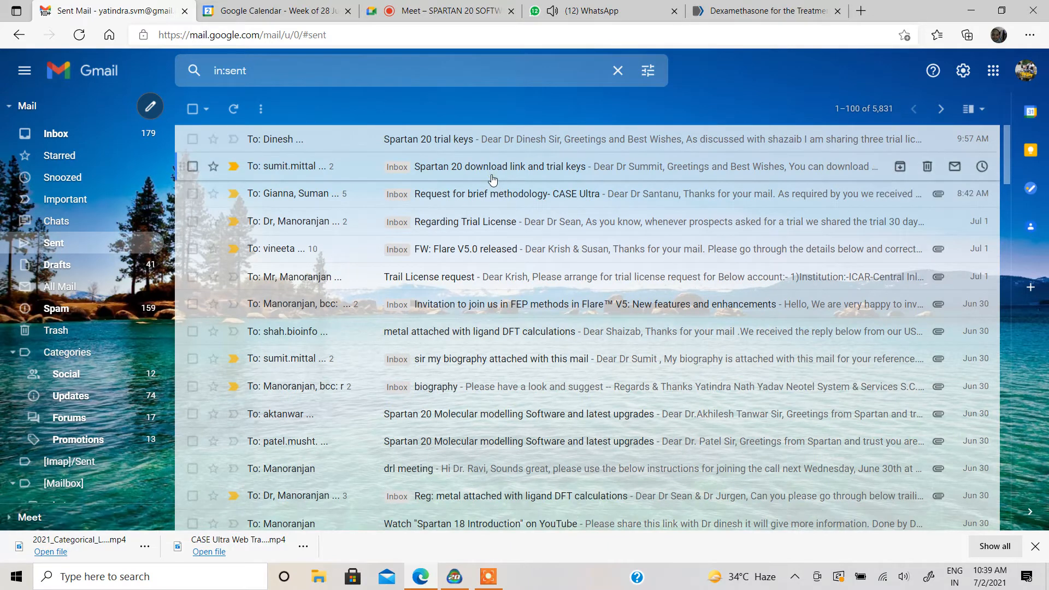
left_click(491, 175)
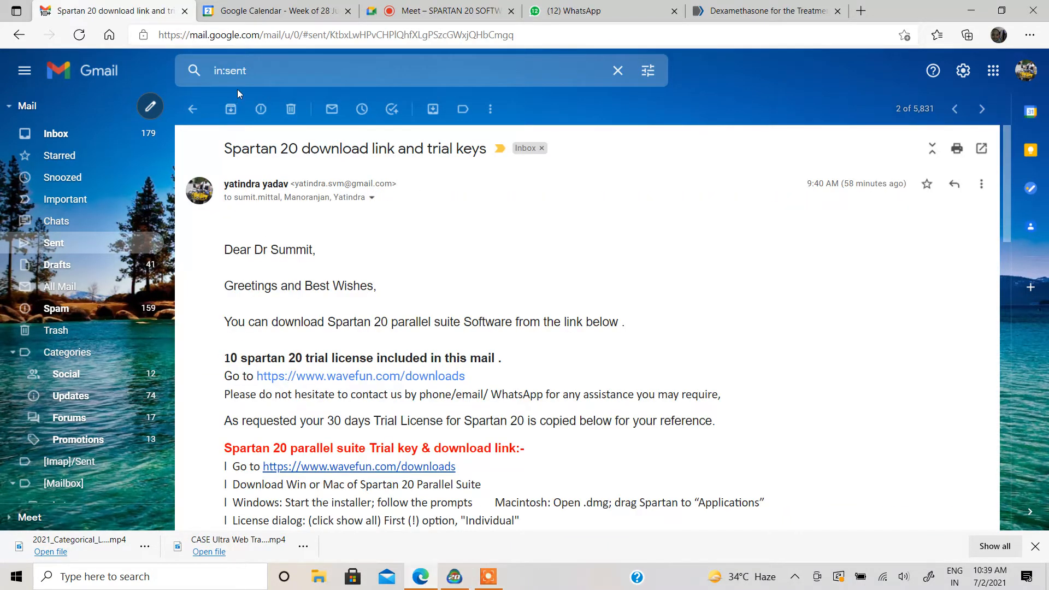
Step: Return to the Google Meet call, unmute the microphone and present the entire screen to the participants
left_click(450, 13)
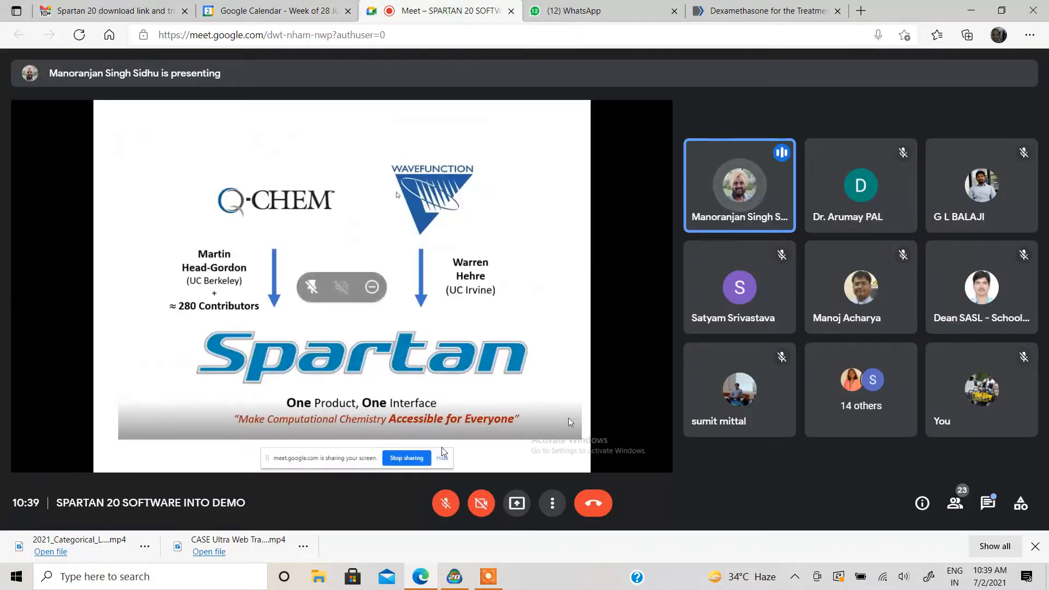
left_click(447, 503)
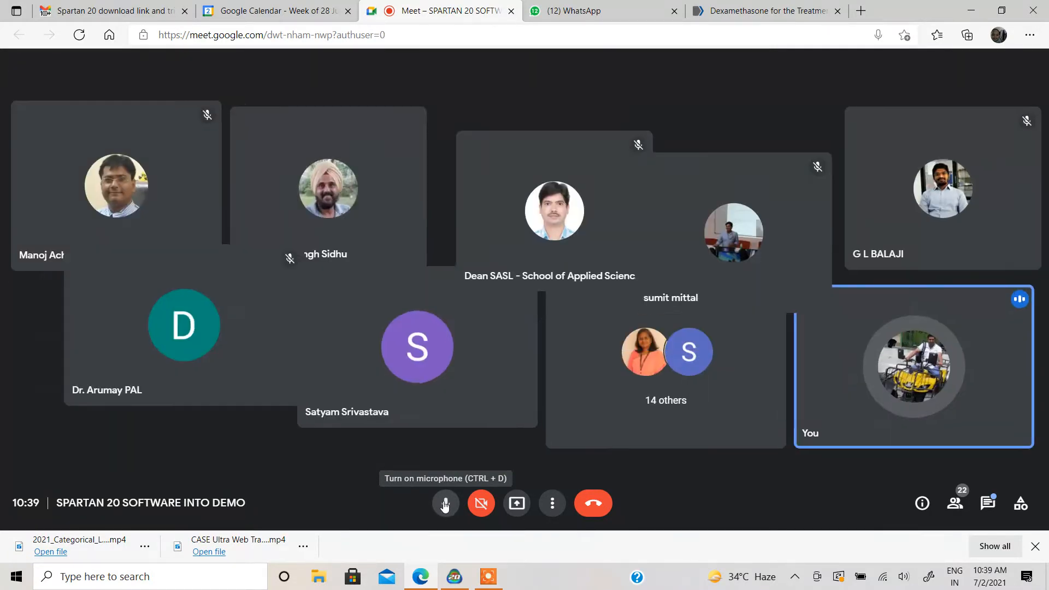
left_click(516, 504)
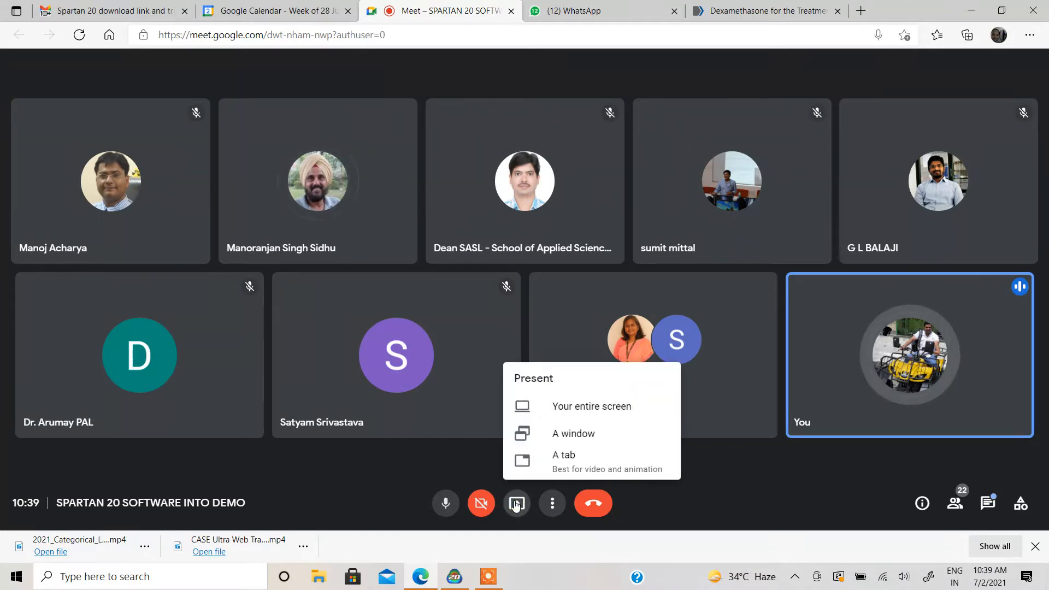
left_click(568, 409)
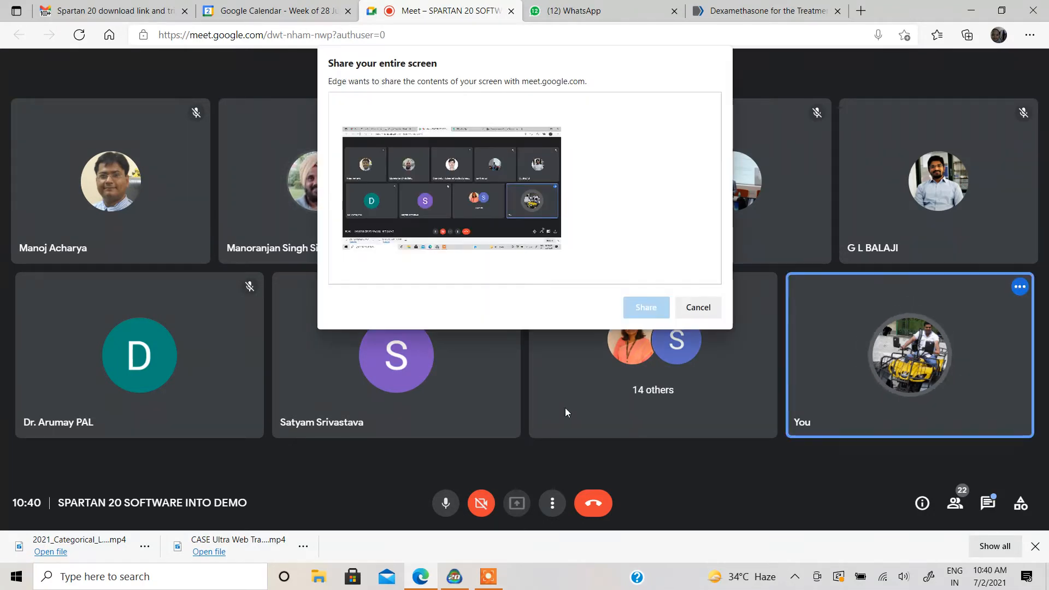
left_click(478, 262)
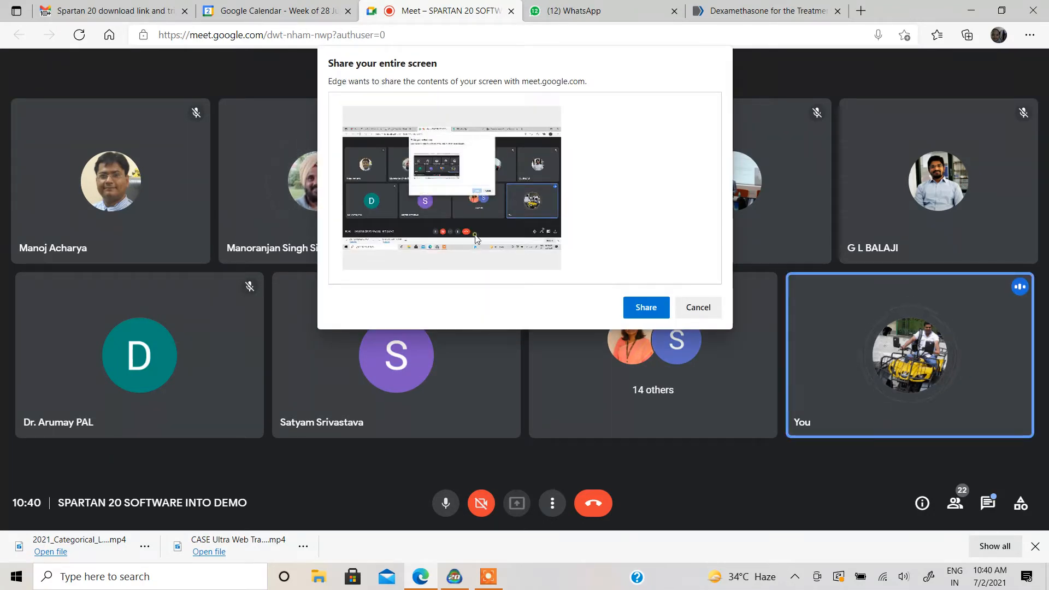
left_click(656, 311)
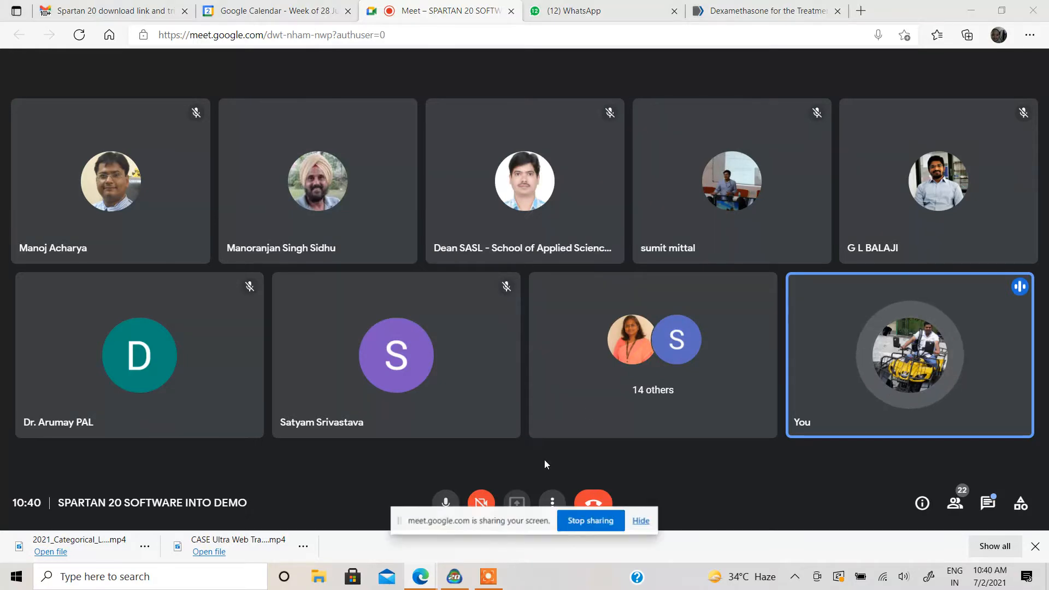
Step: Switch to Spartan'20 and close the Model Kit to leave the empty document in view mode
left_click(455, 579)
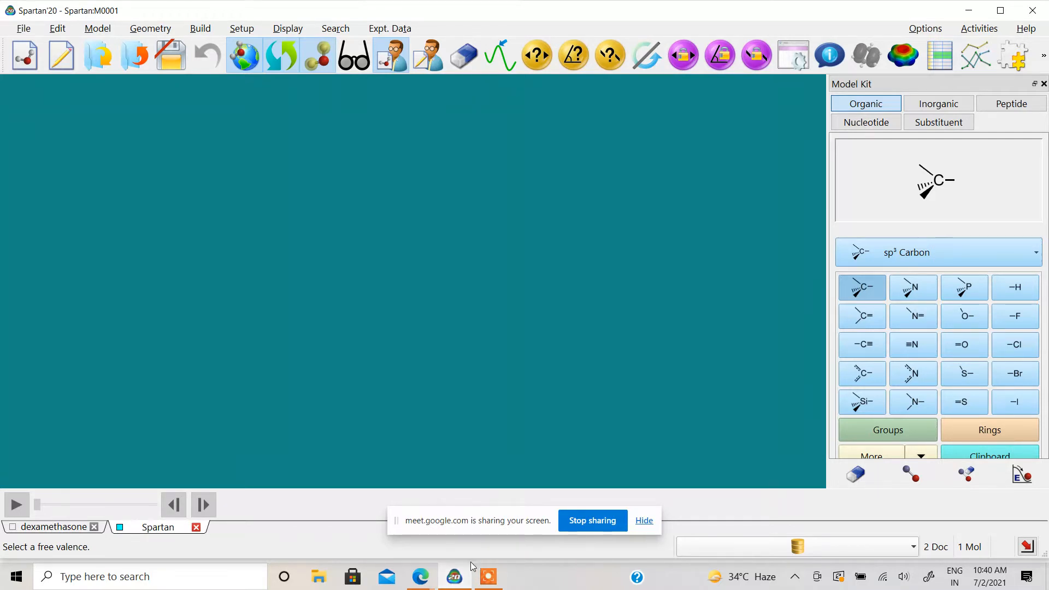
left_click_drag(490, 520, 490, 525)
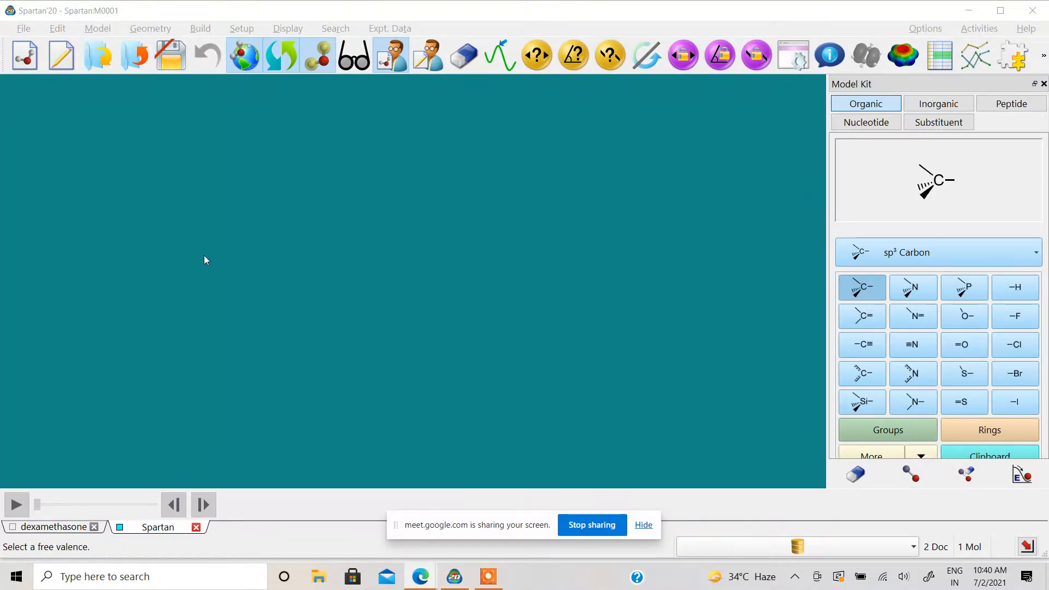
left_click(1043, 84)
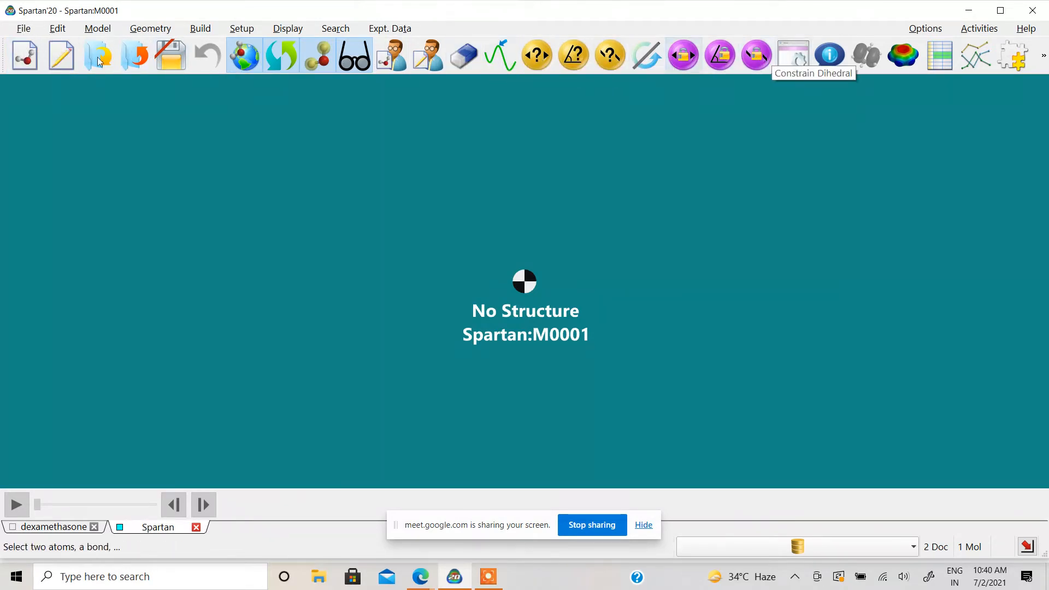
left_click(24, 30)
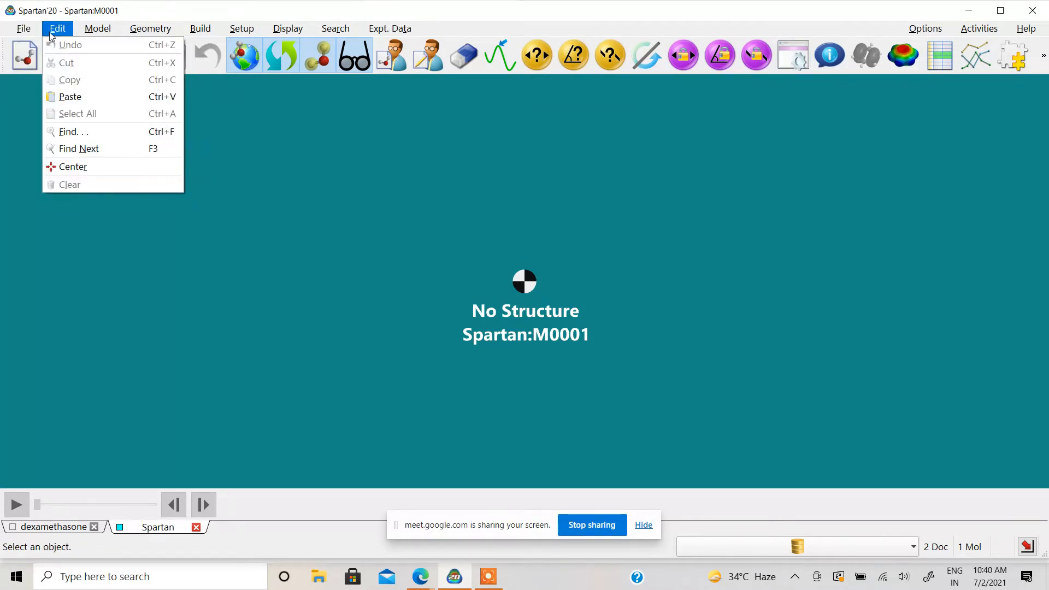
left_click(237, 147)
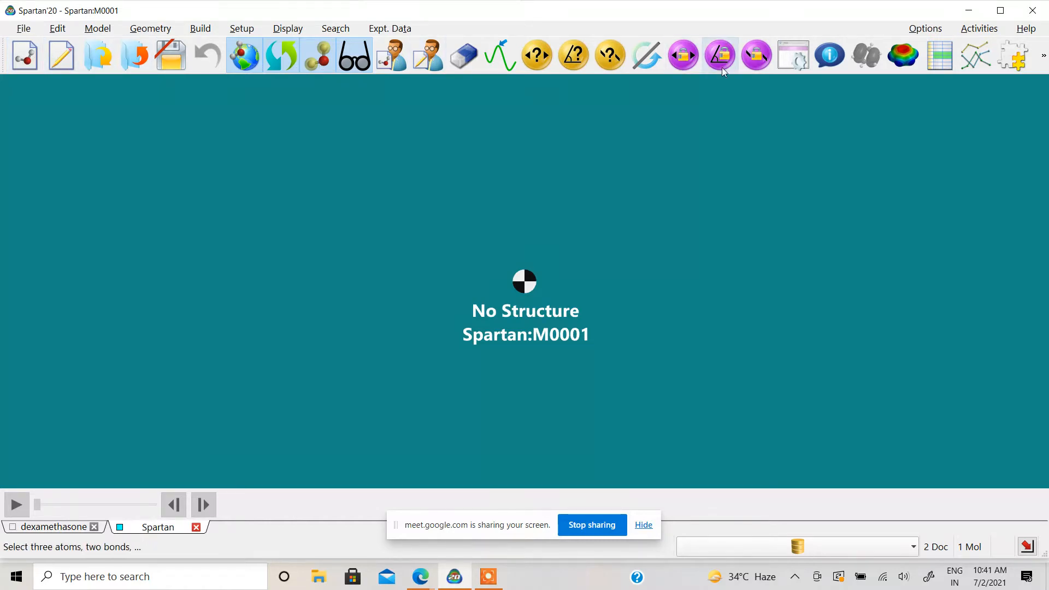
left_click(28, 31)
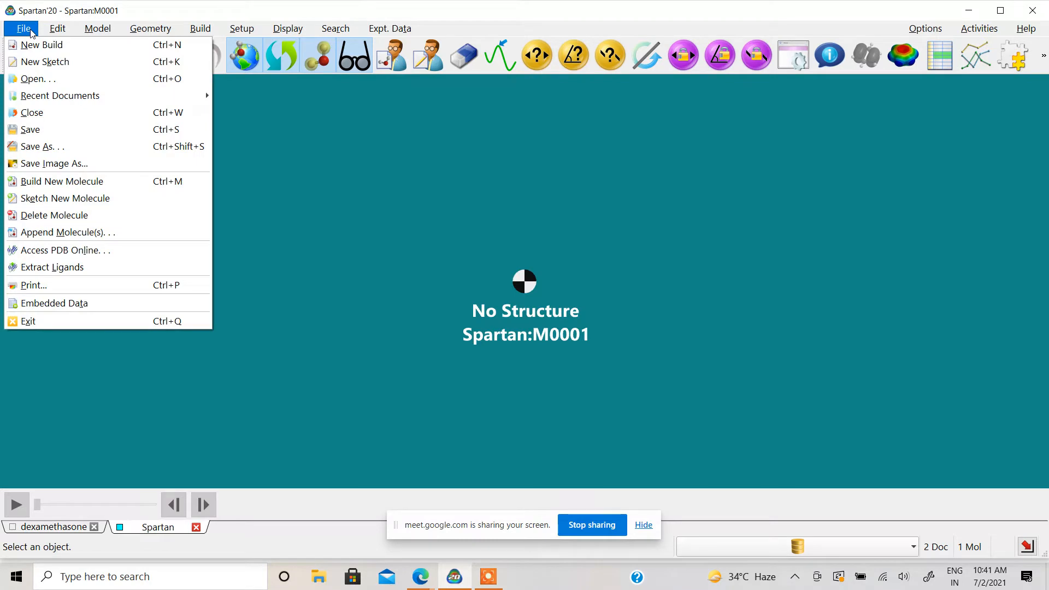
left_click(420, 157)
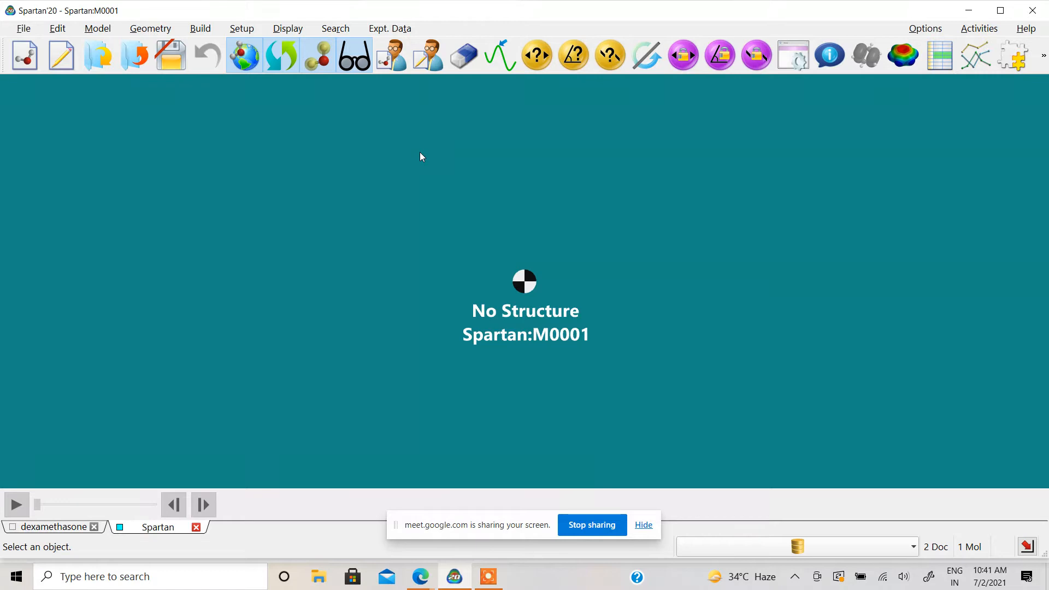
Step: Review the file formats available for saving the document, leaving without saving
left_click(22, 30)
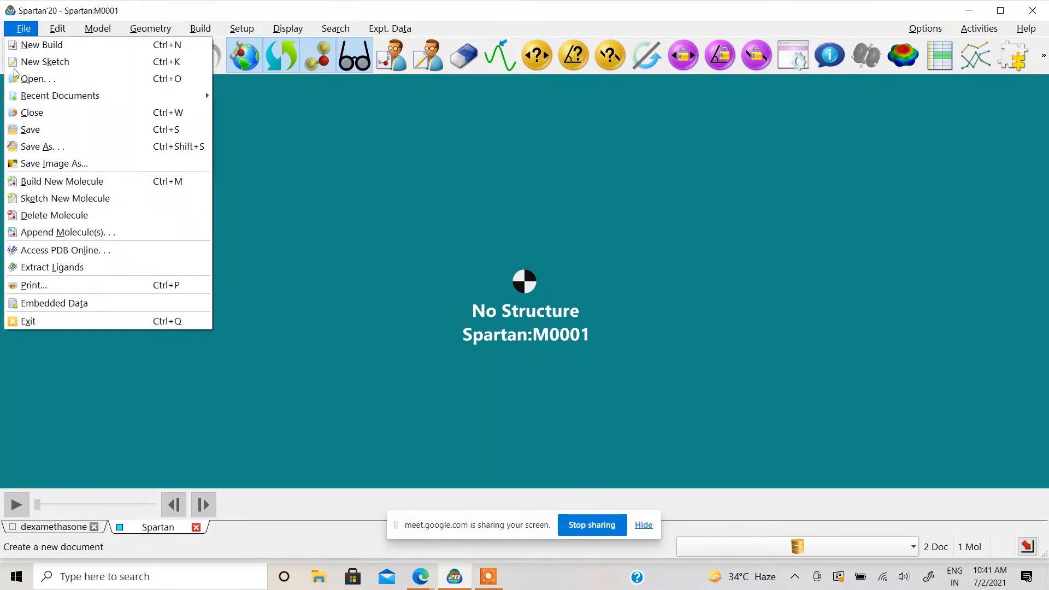
left_click(38, 143)
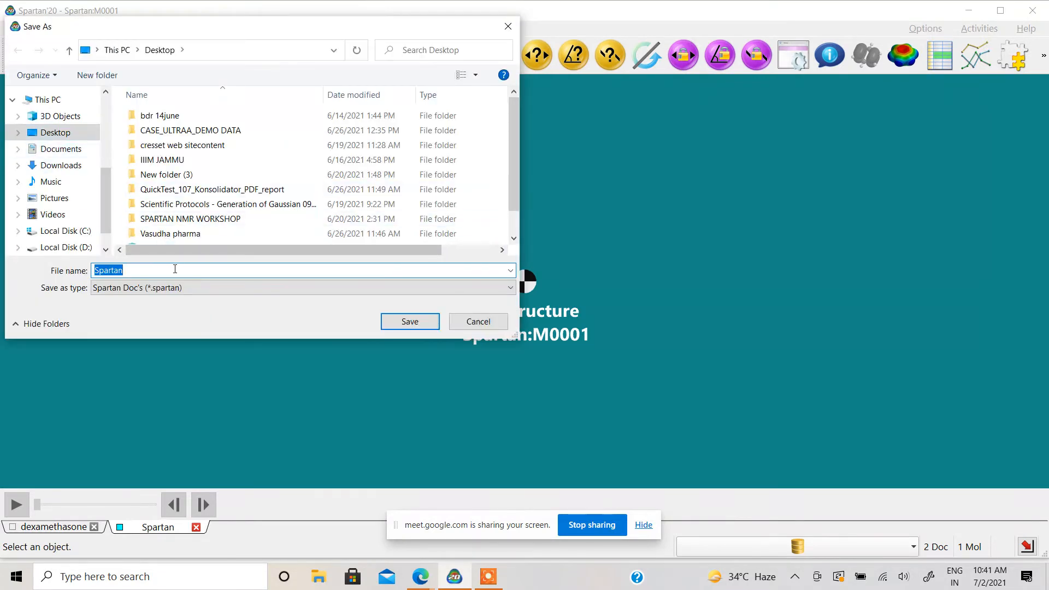
left_click(173, 291)
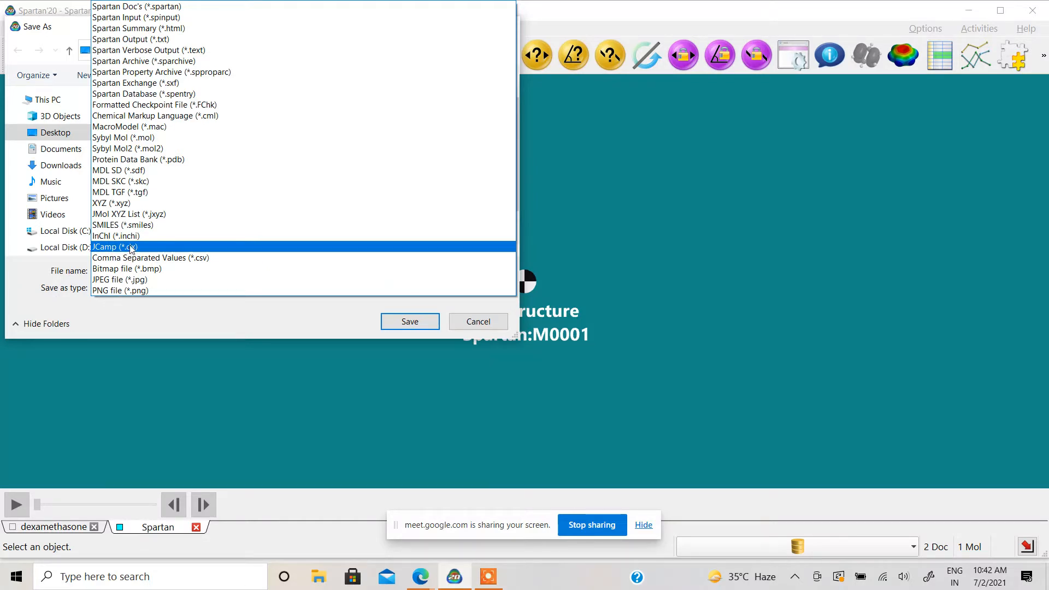
left_click(460, 319)
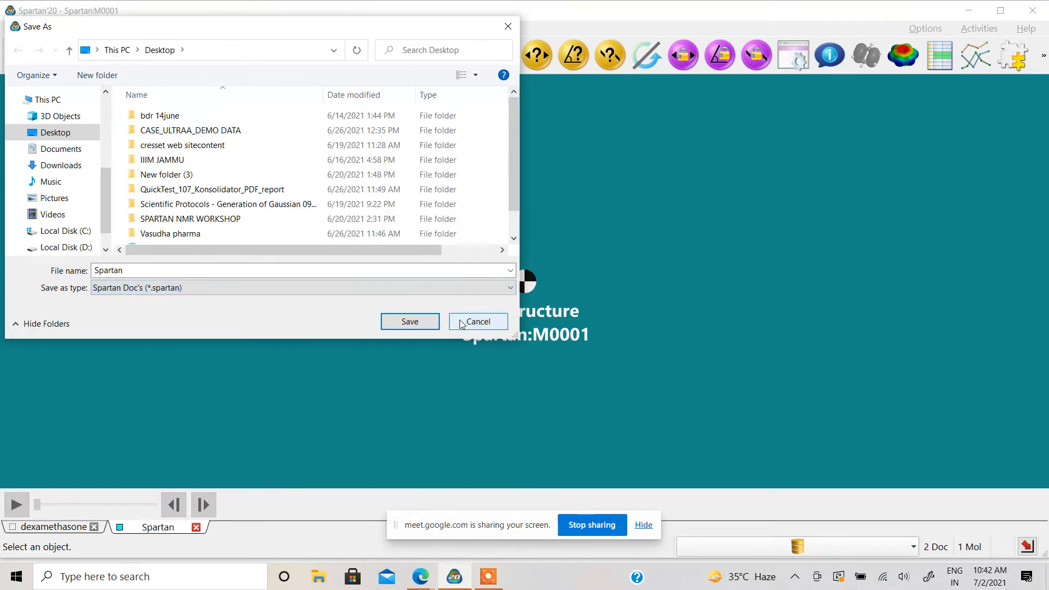
left_click(460, 320)
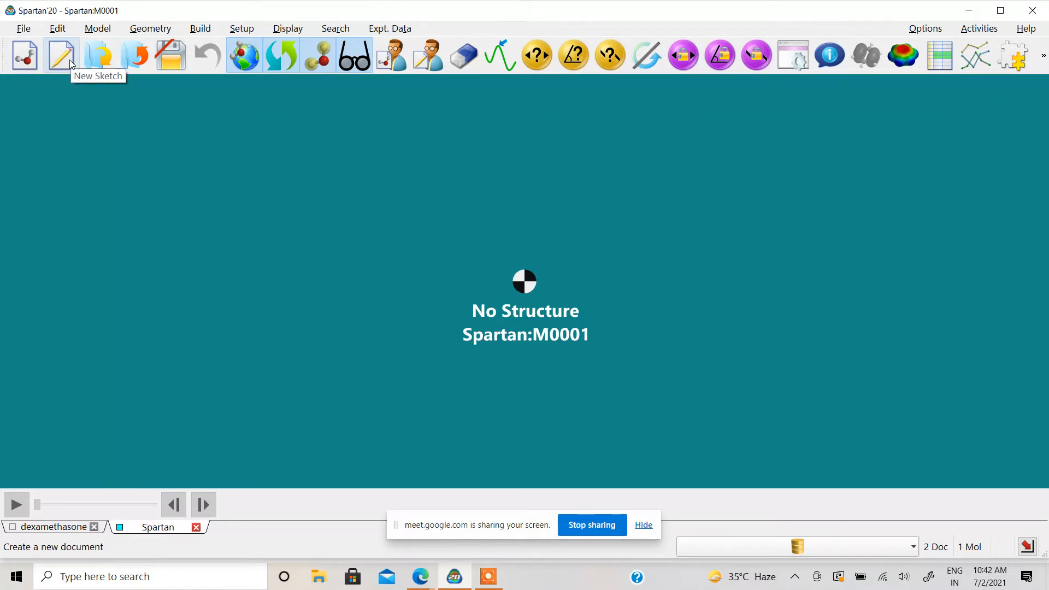
Step: Examine the available file, model display, geometry, build, calculation setup, results display, search, experimental data, options and activities commands
left_click(24, 29)
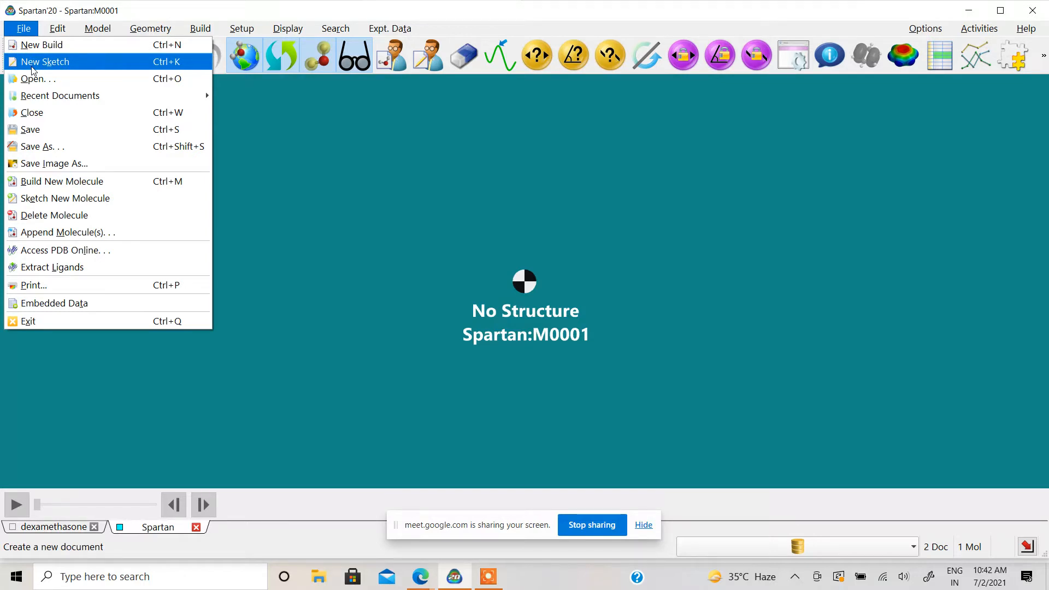
mouse_move(36, 97)
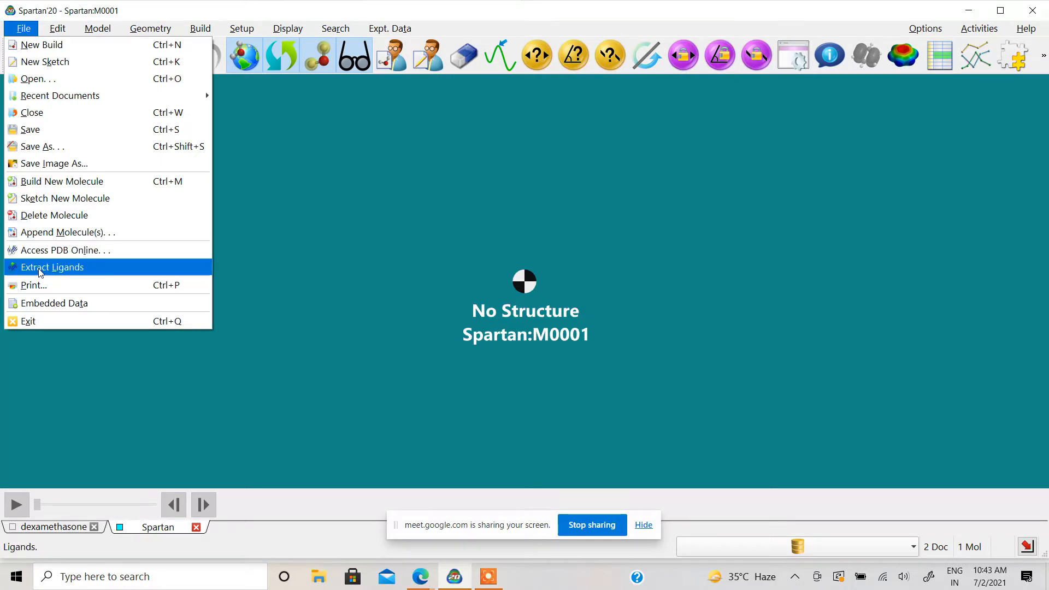
mouse_move(63, 34)
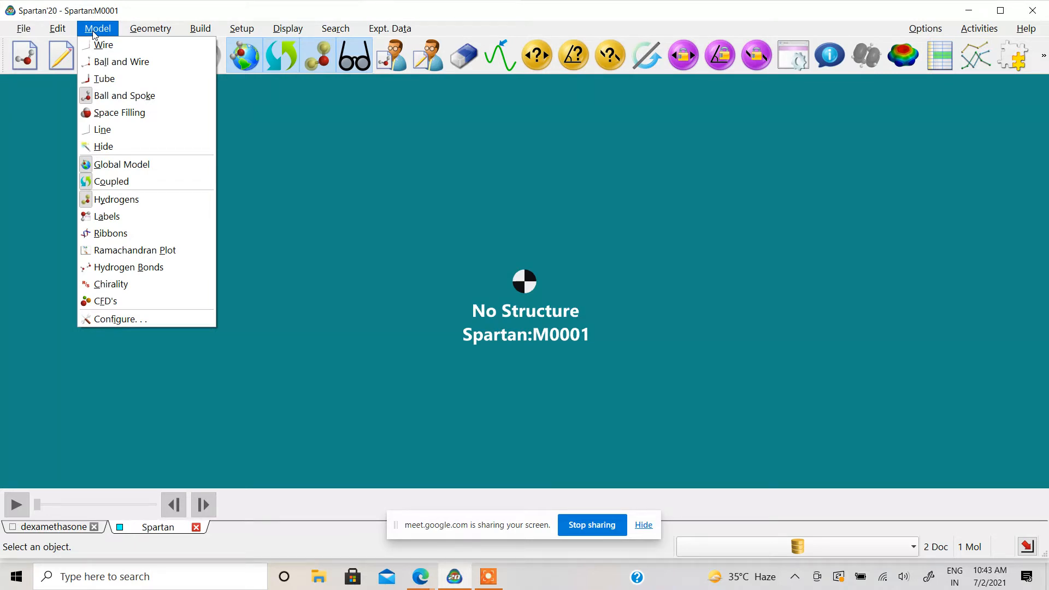
mouse_move(142, 31)
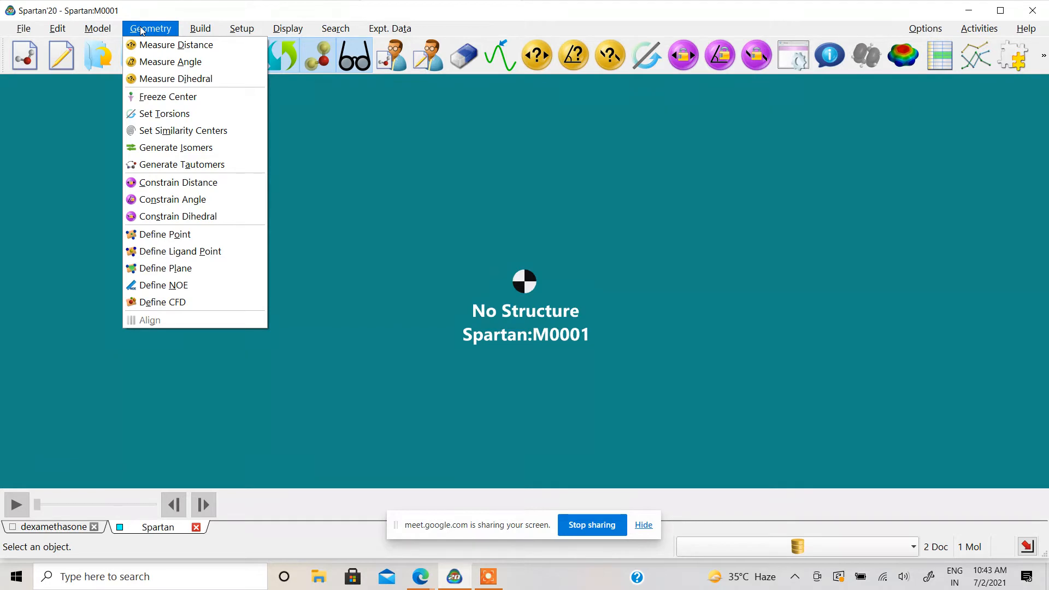
mouse_move(192, 32)
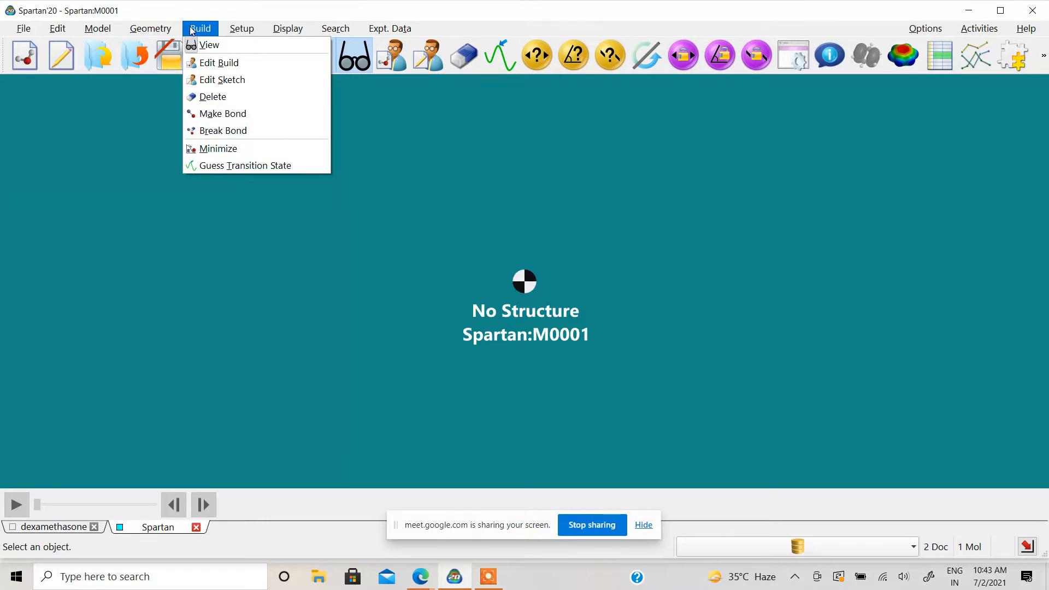
mouse_move(245, 34)
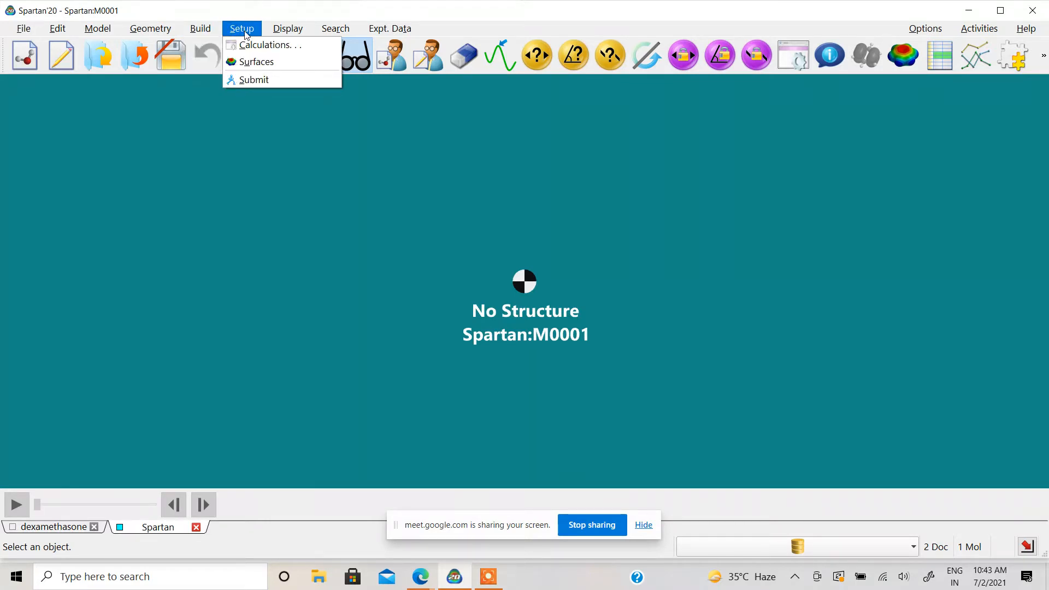
mouse_move(279, 36)
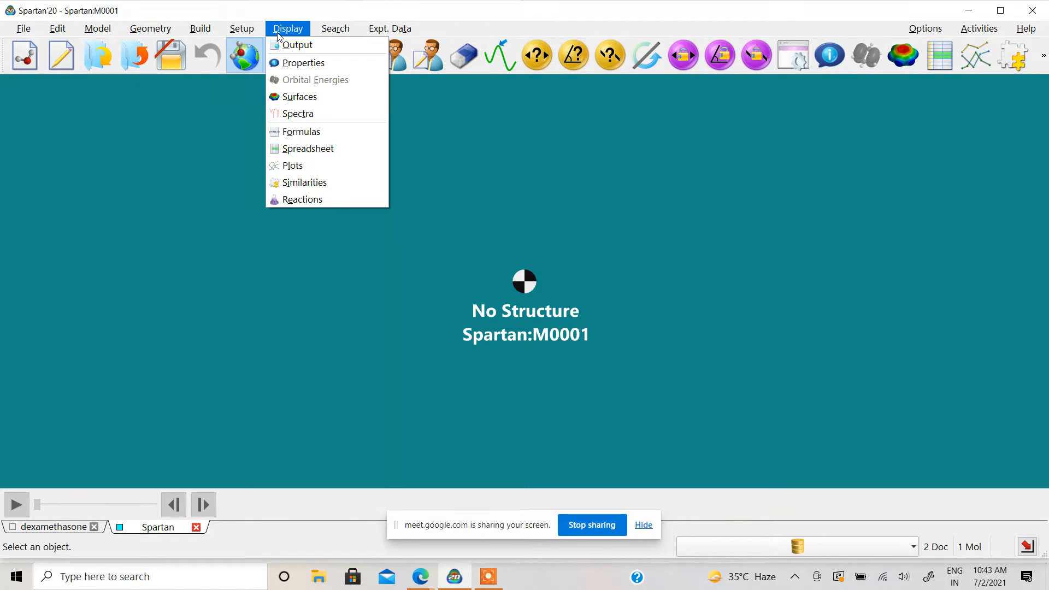
mouse_move(326, 32)
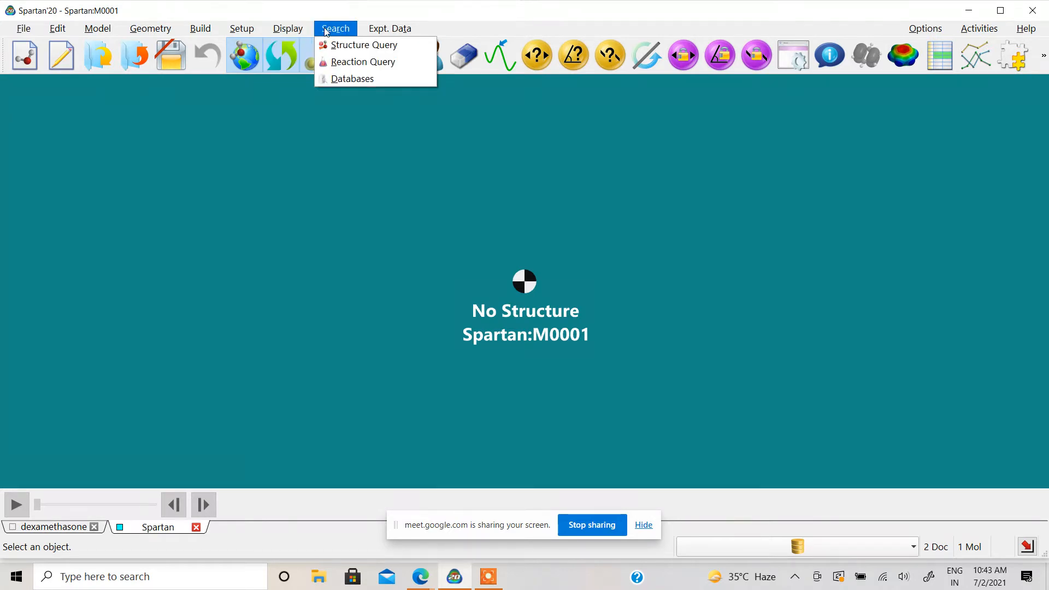
mouse_move(389, 34)
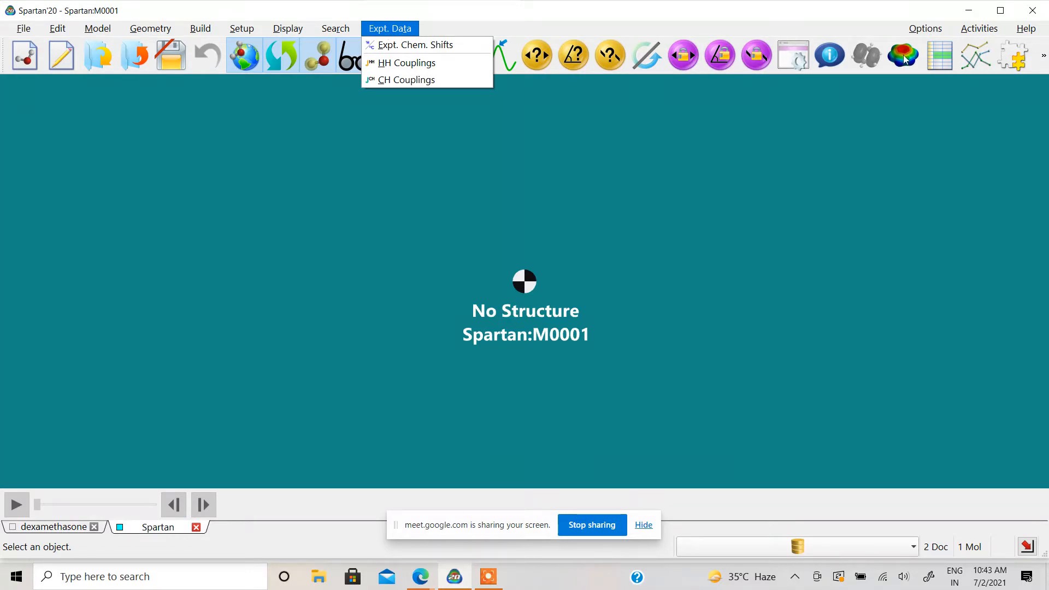
mouse_move(930, 33)
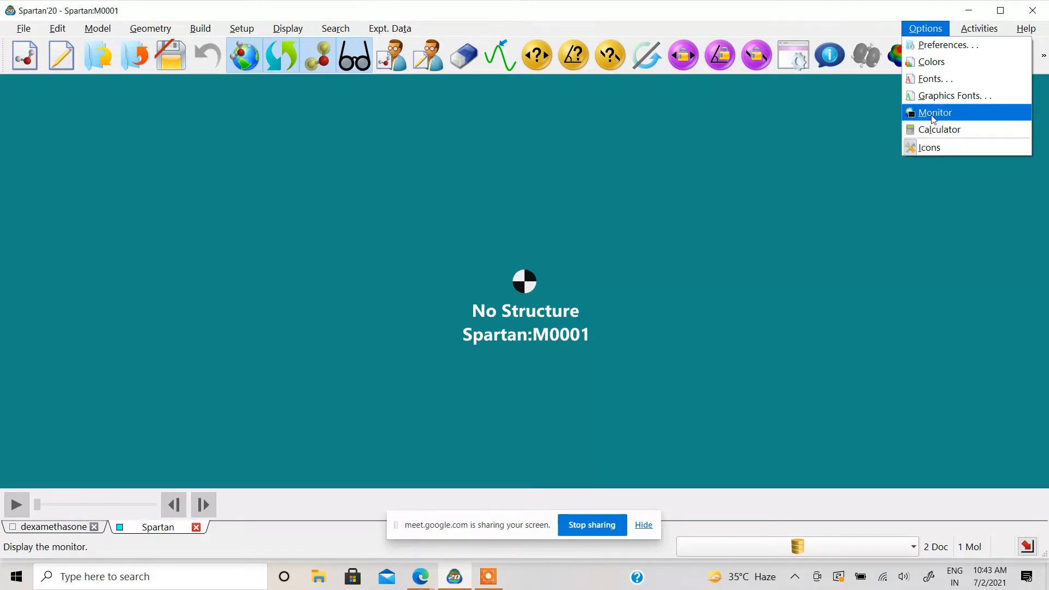
mouse_move(973, 32)
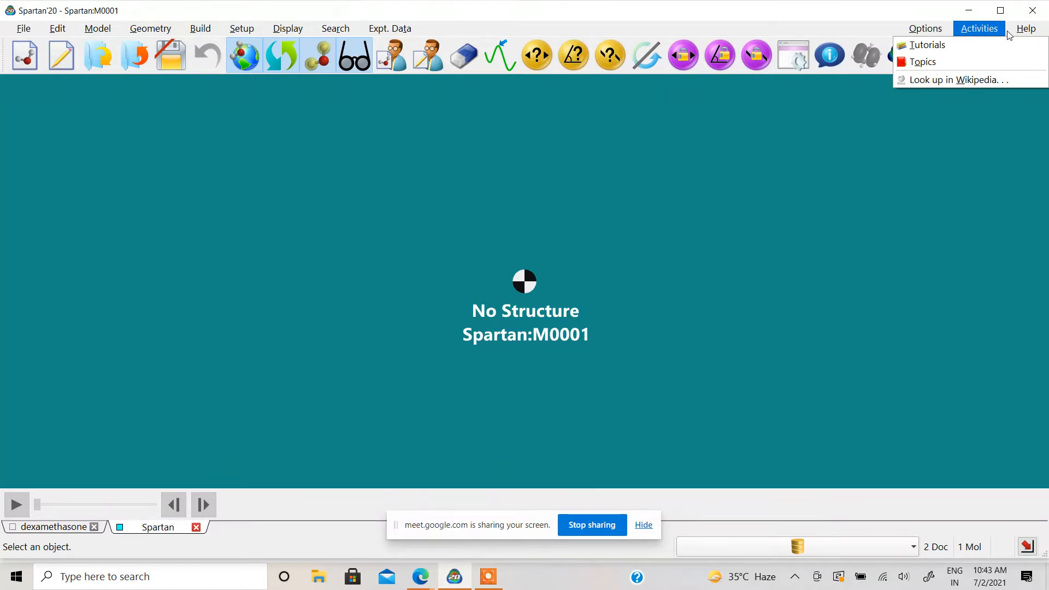
left_click(66, 106)
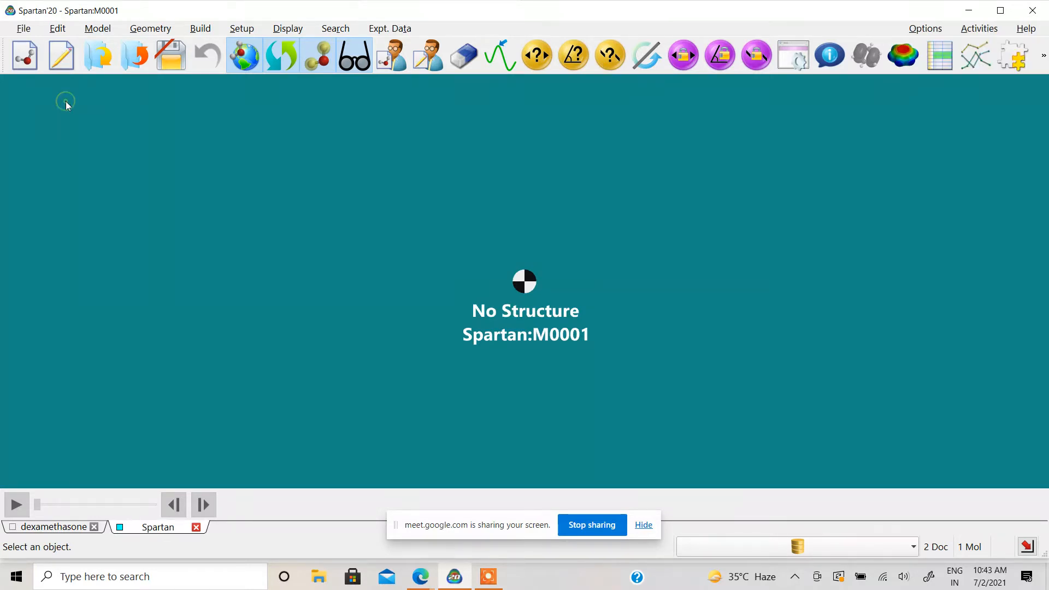
Step: Start a new 2D sketch and view the periodic table of substituents with the s/p/d/f Blocks, Atom Colors and AM1 overlays
left_click(62, 67)
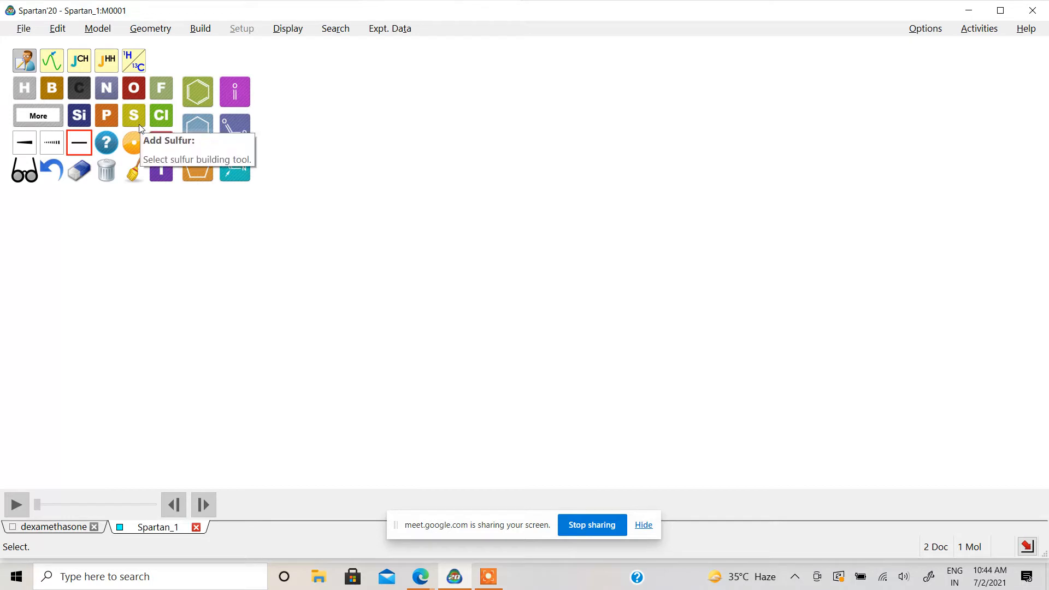
left_click(50, 118)
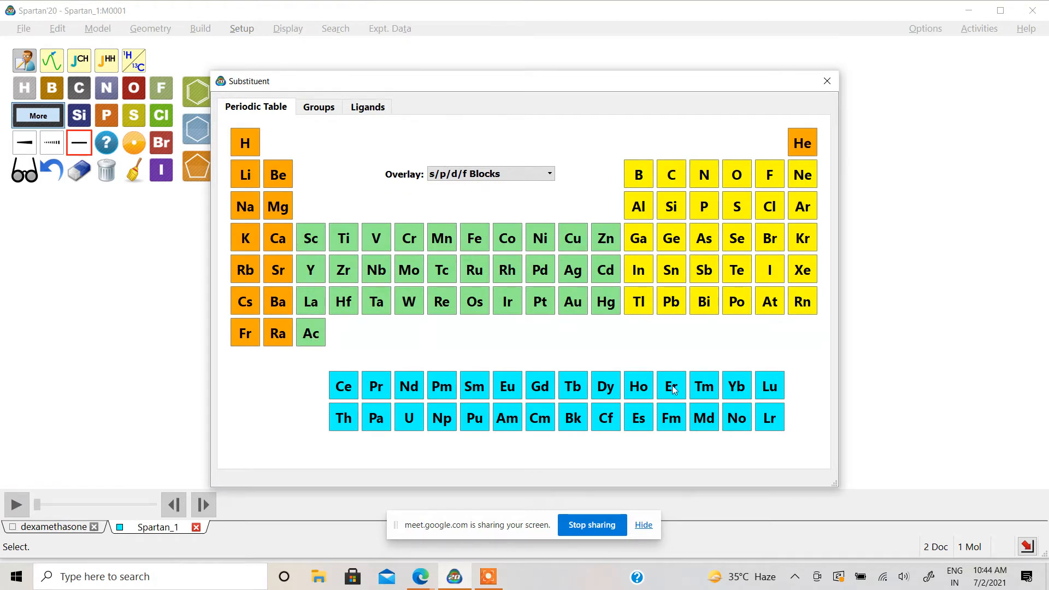
left_click(506, 175)
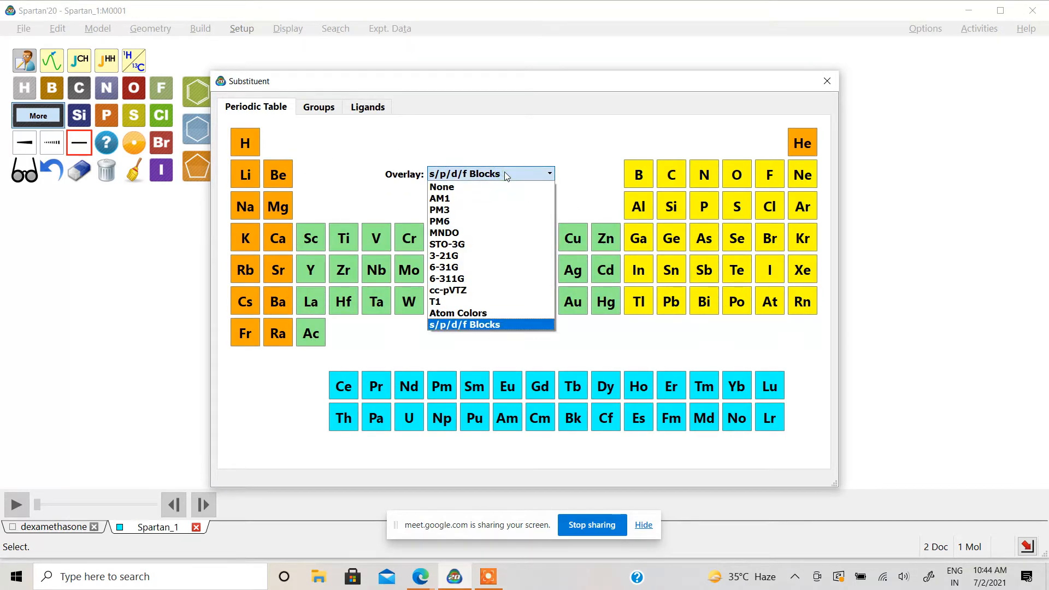
left_click(480, 324)
left_click(497, 175)
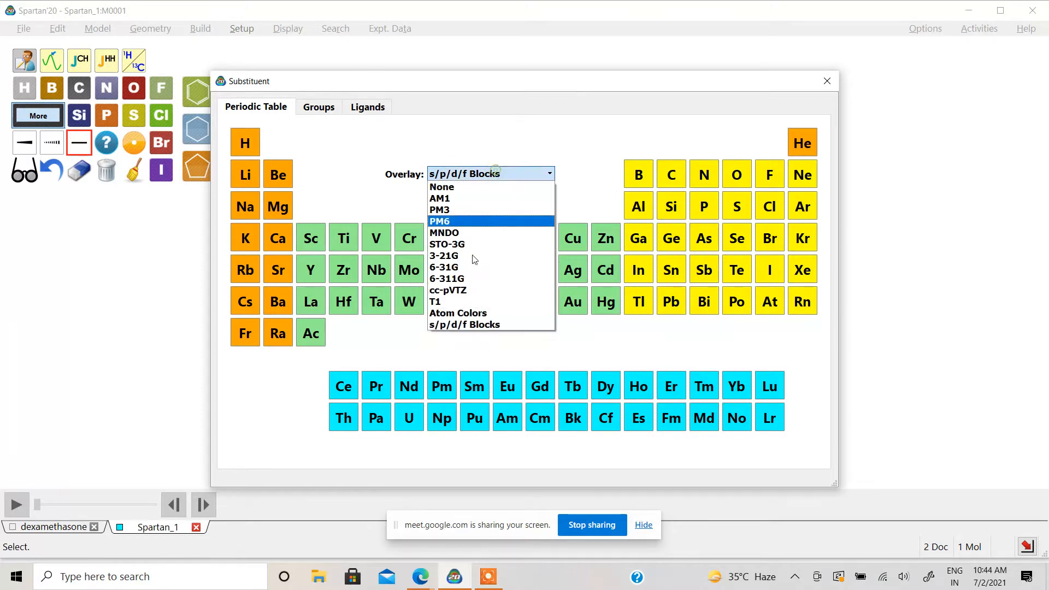
left_click(473, 308)
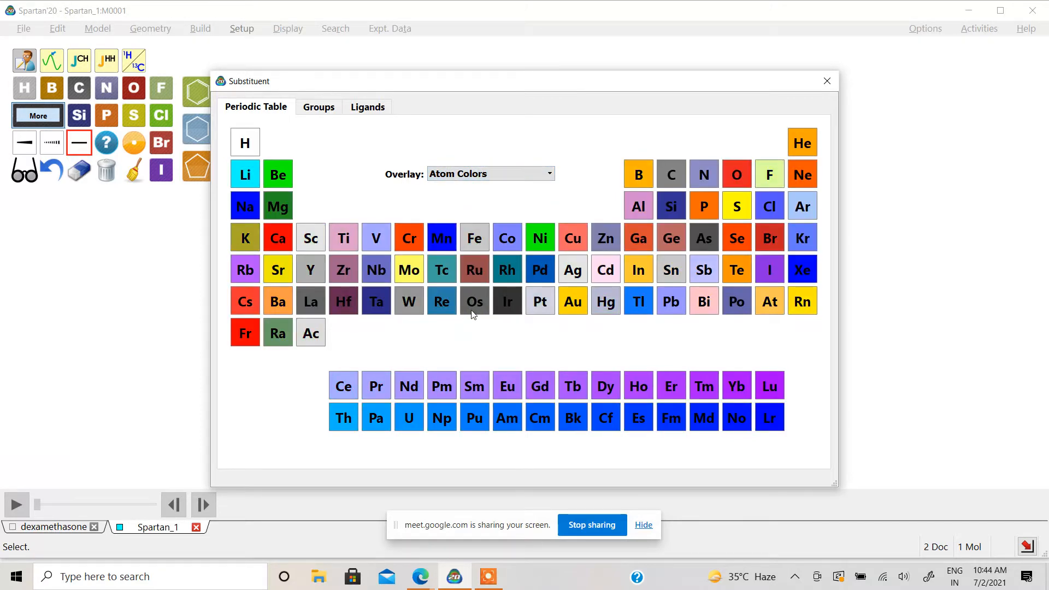
left_click(494, 174)
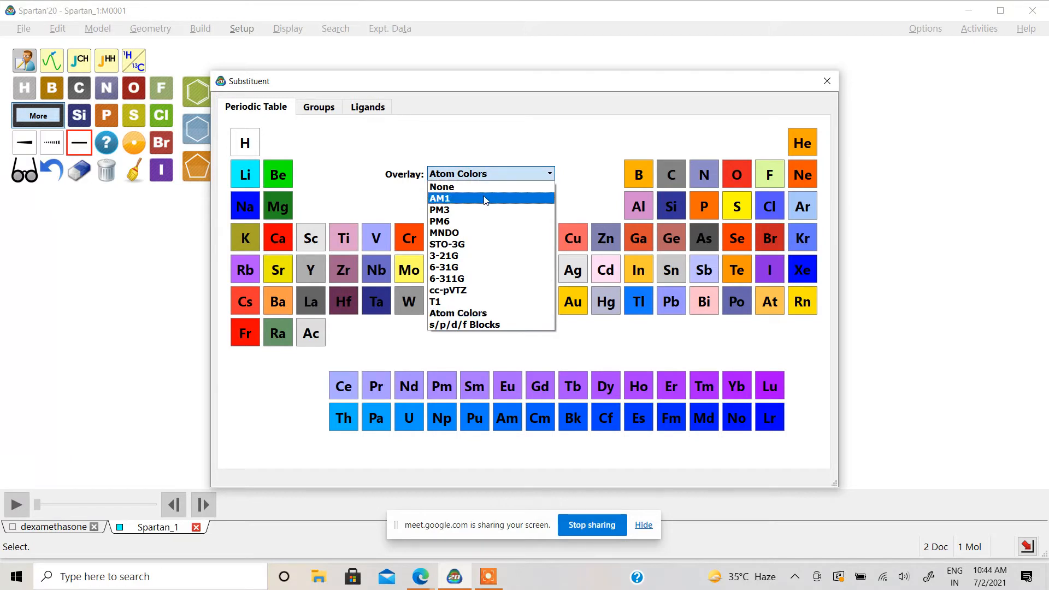
left_click(485, 199)
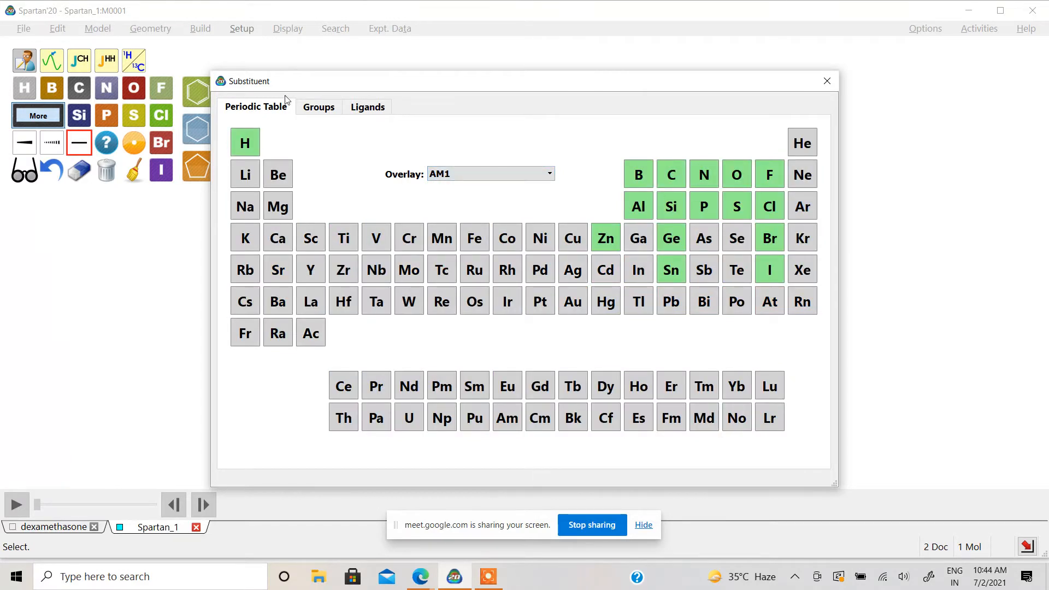
Step: Examine the functional groups and ligands offered as substituents, leaving without choosing one
left_click(317, 109)
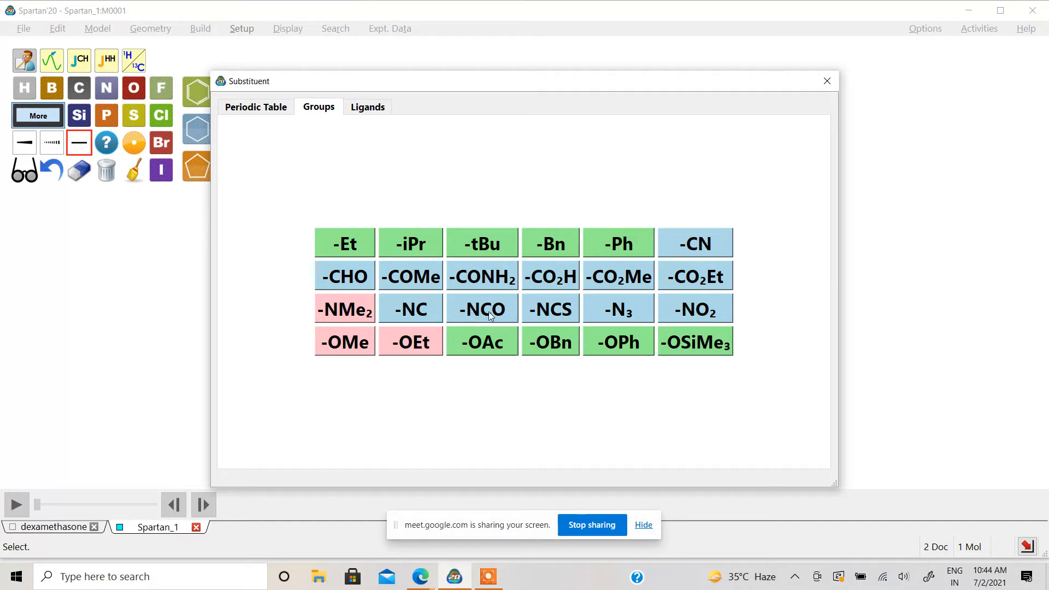
left_click(378, 115)
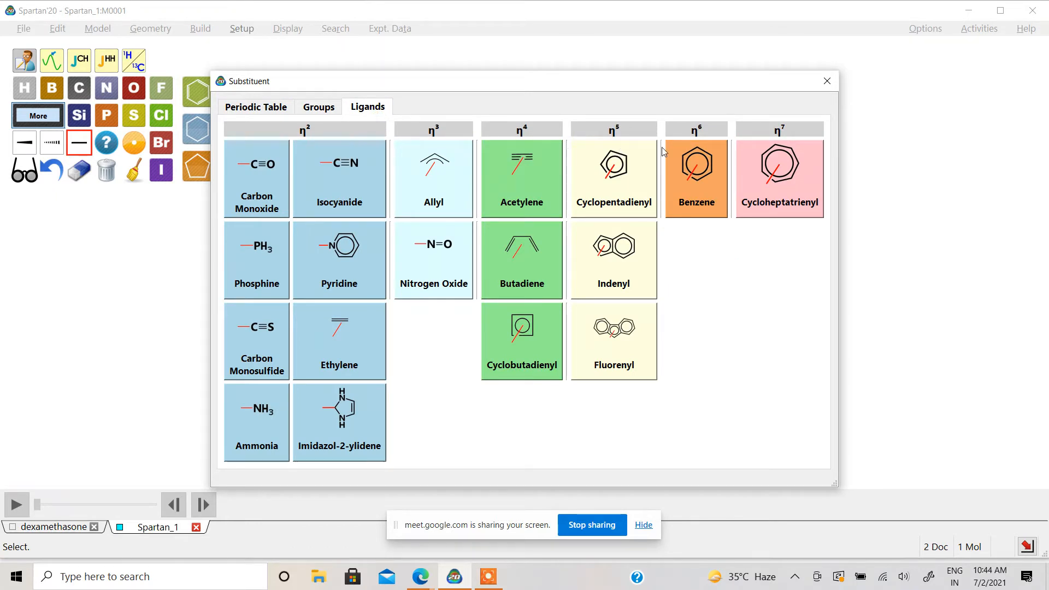
left_click(827, 81)
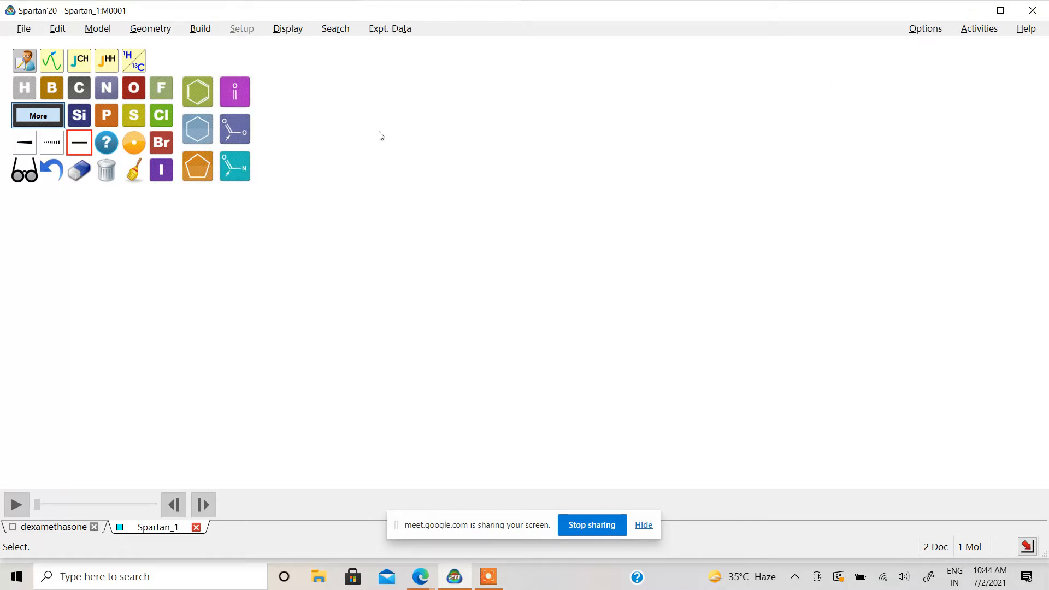
Step: Place a benzene ring in the sketch and attach a two-carbon chain to its upper-right carbon
left_click(197, 100)
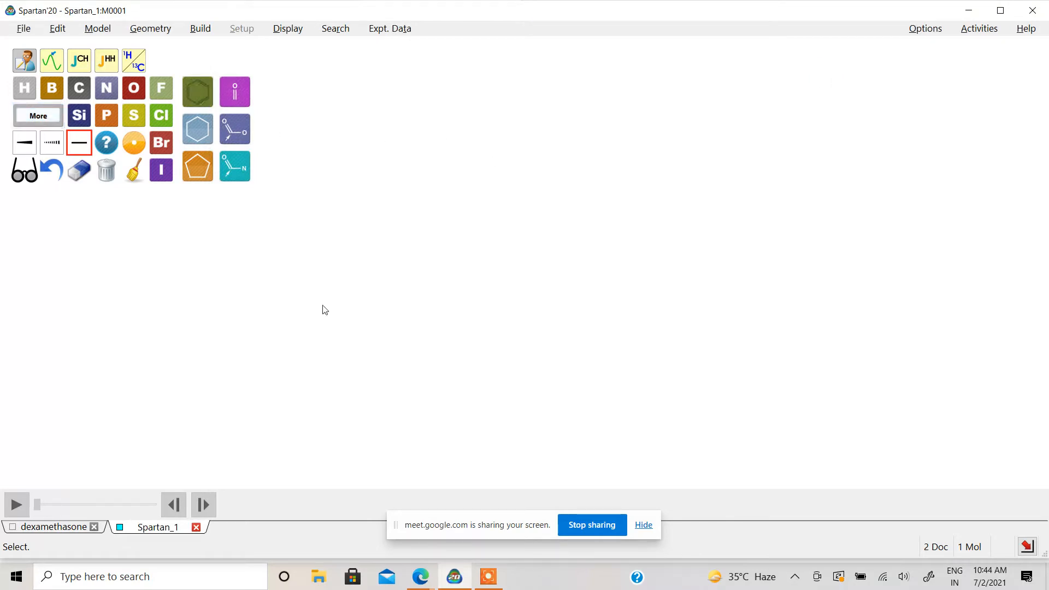
left_click(364, 301)
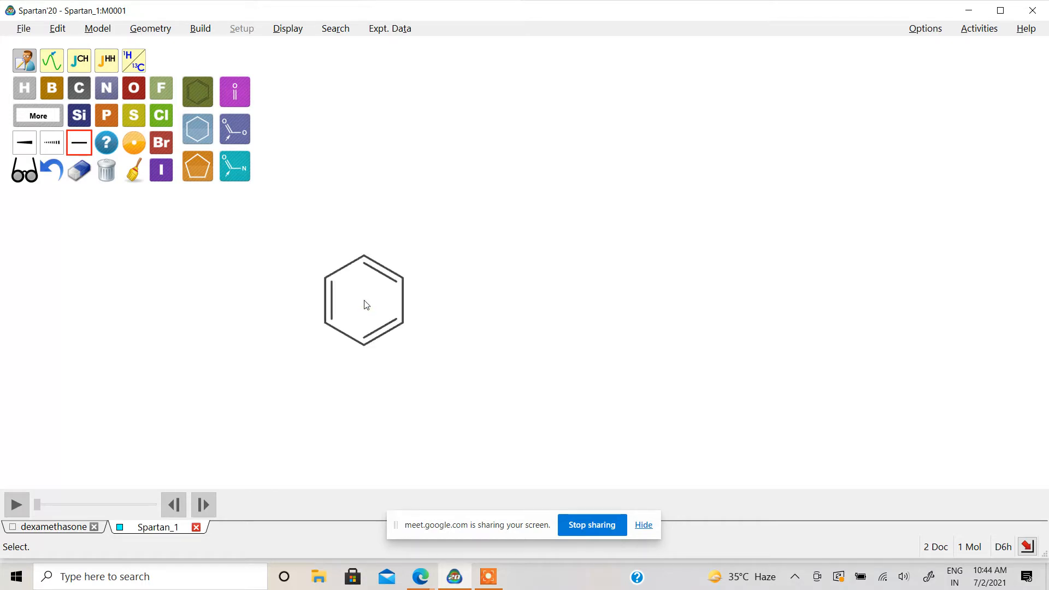
left_click(79, 90)
left_click(405, 278)
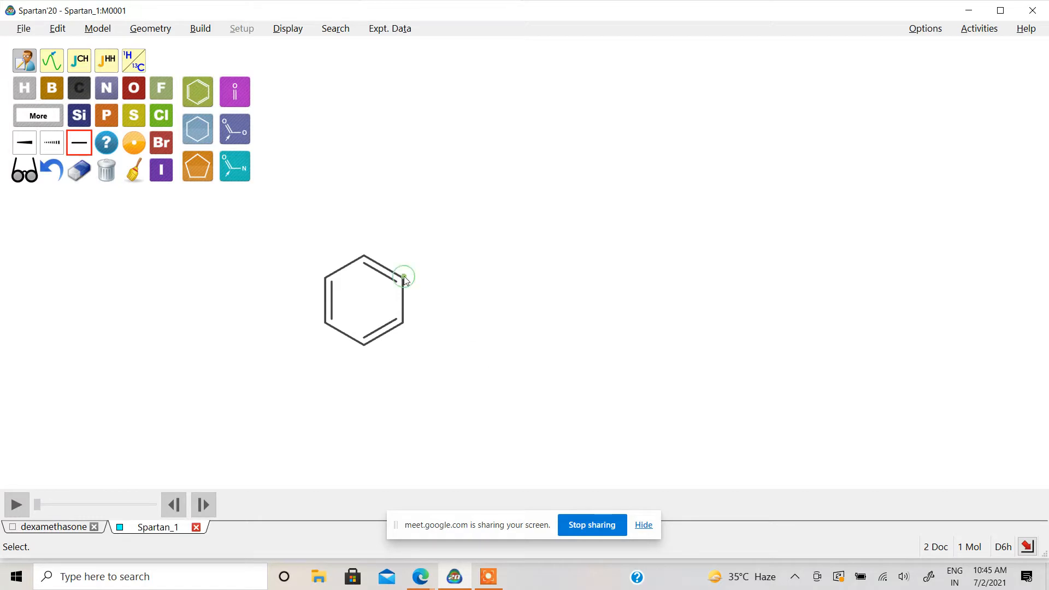
left_click_drag(405, 279, 502, 292)
Step: Replace the chain's end carbon with oxygen and attach hydroxyl groups to the chain's remaining carbon and the adjacent ring carbon
left_click(133, 88)
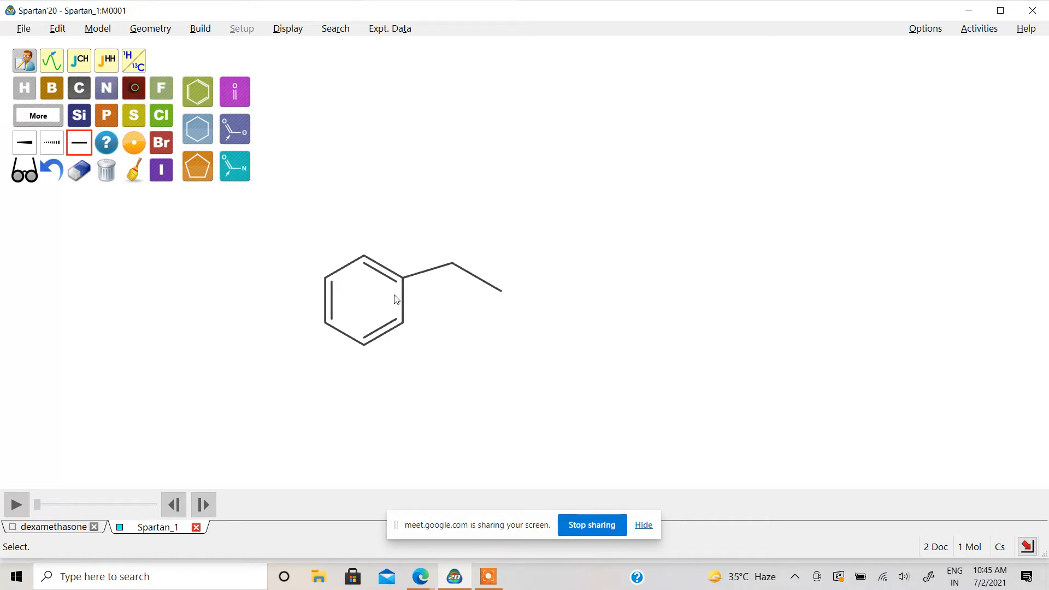
left_click(502, 293)
left_click_drag(453, 261, 453, 233)
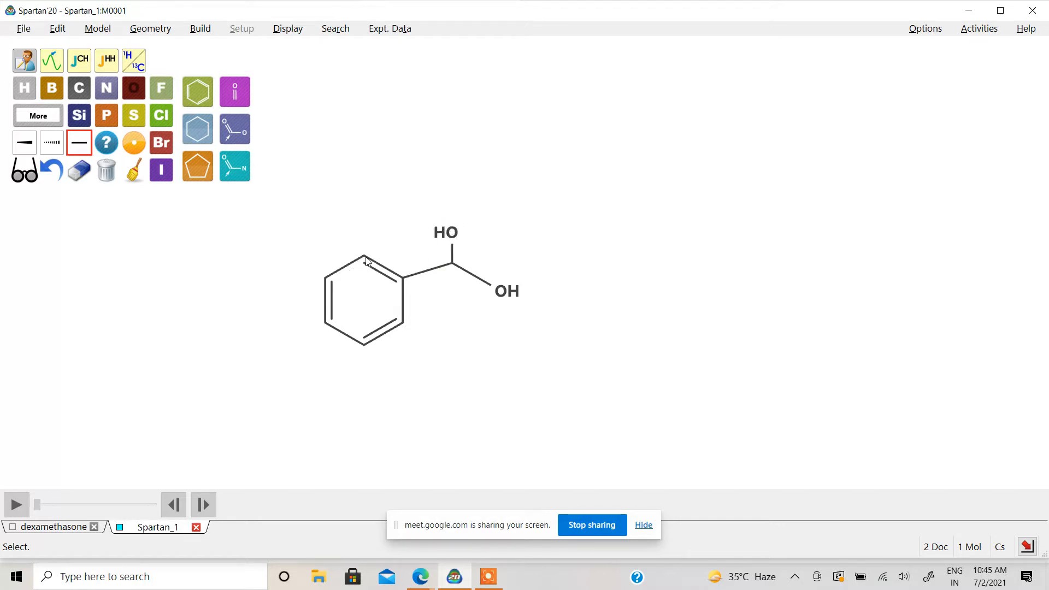
left_click_drag(366, 262, 363, 219)
Step: Convert the side chain's upper C–OH bond into a C=O double bond and clean up the sketch geometry
left_click(79, 89)
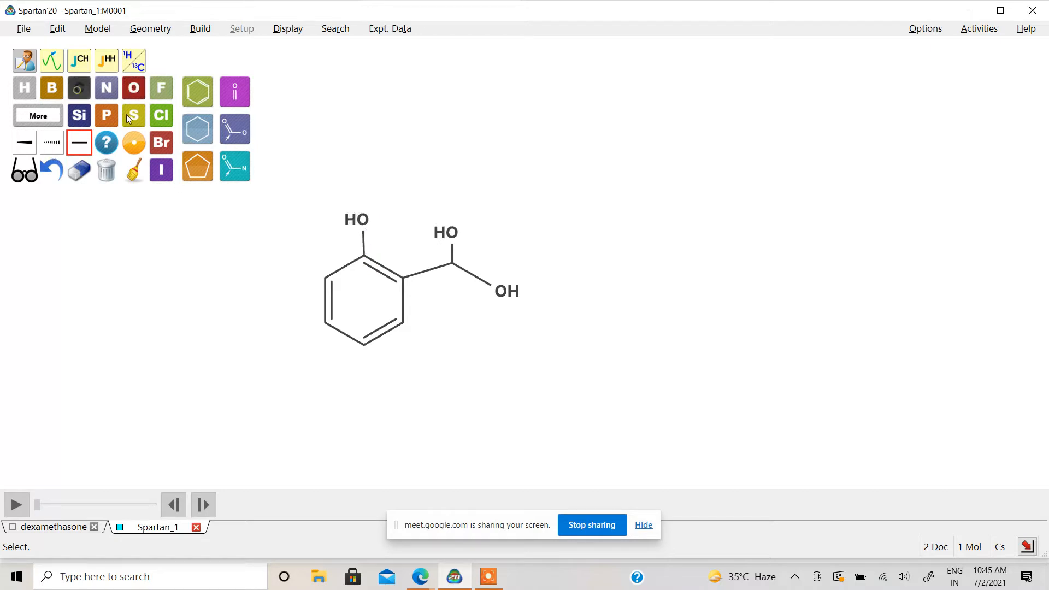
left_click(452, 264)
left_click(450, 253)
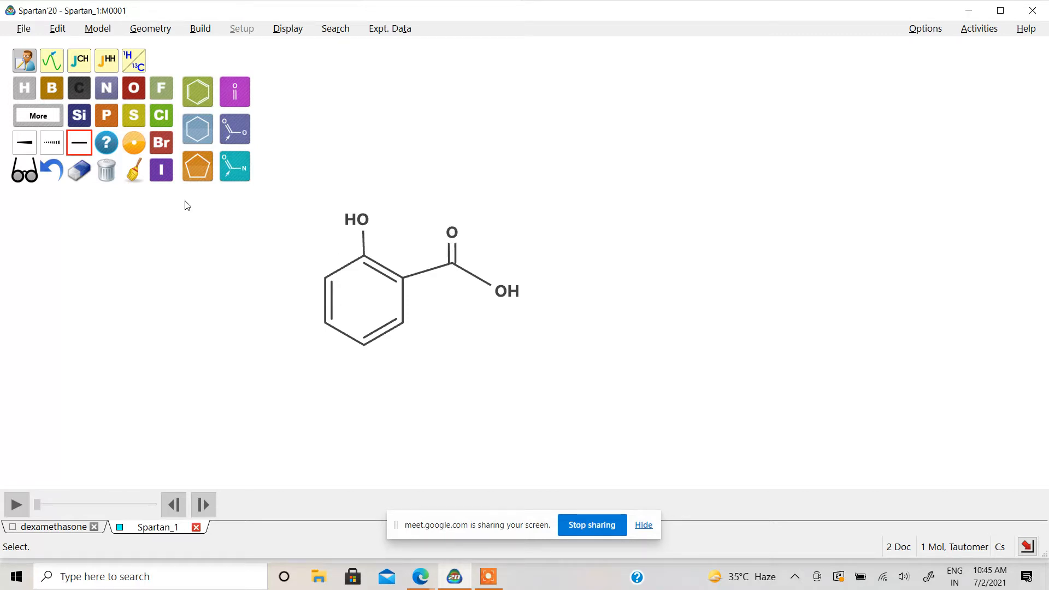
left_click(134, 170)
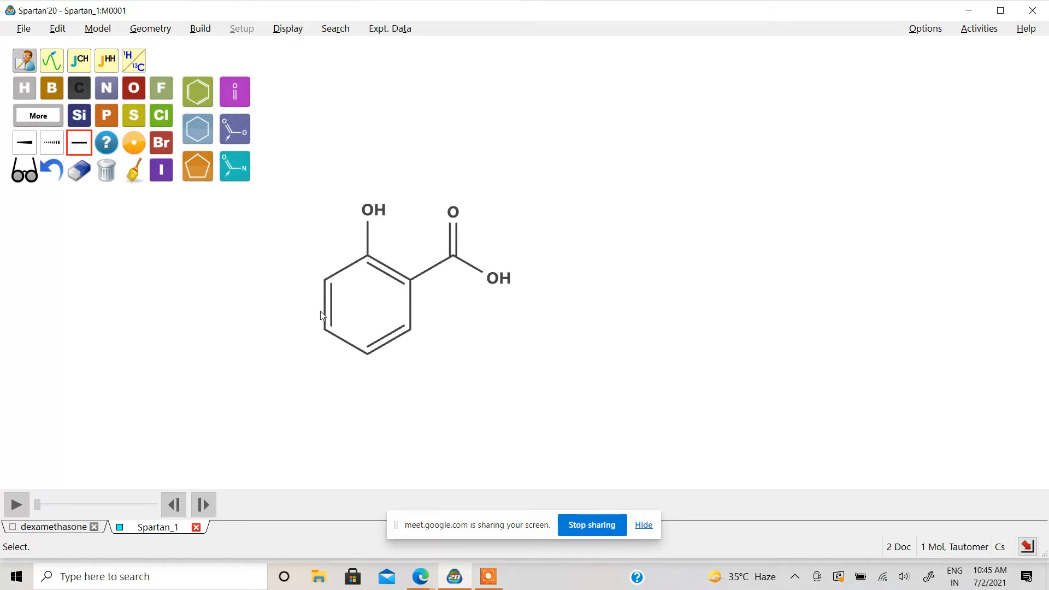
Step: View the sketch as a 3D model and replace it with the EDF2/6-31G* database entry for salicylic acid
left_click(23, 178)
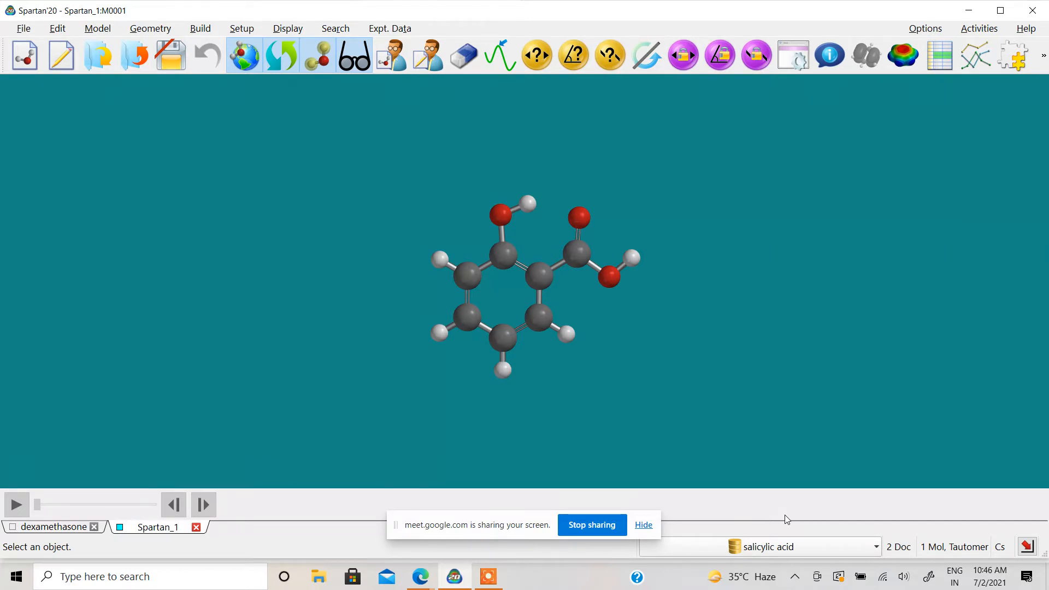
left_click(785, 548)
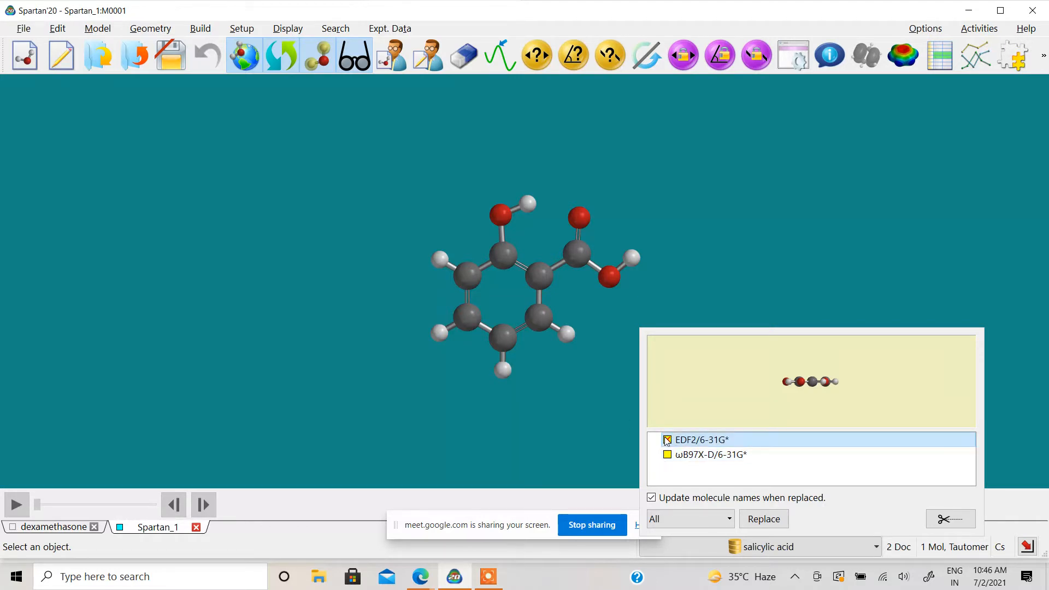
left_click(768, 520)
left_click_drag(664, 371, 647, 282)
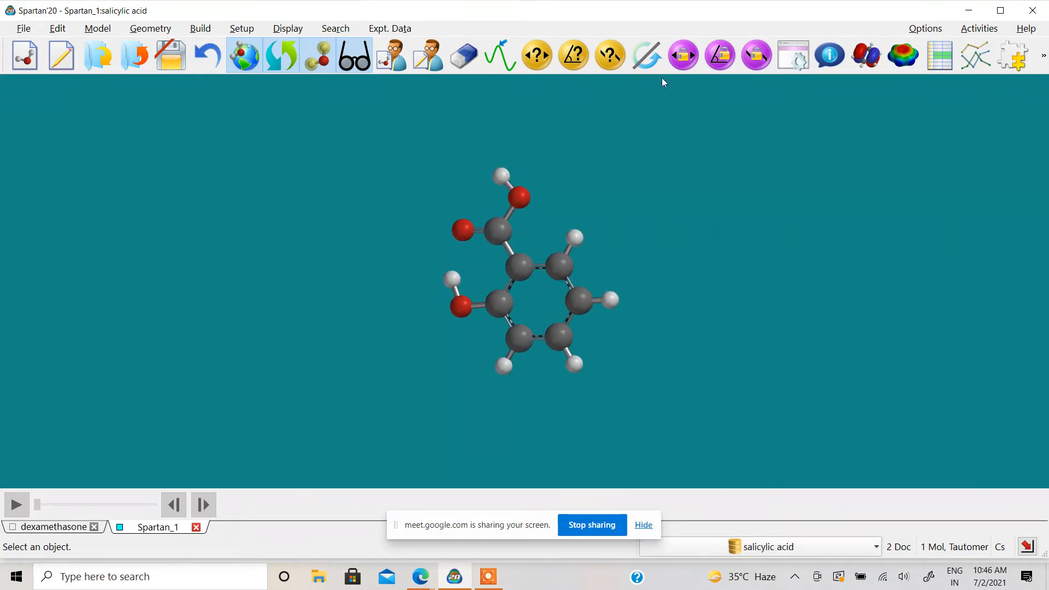
Step: Examine the salicylic acid molecule's general, QSAR, thermodynamic and NMR properties
left_click(831, 56)
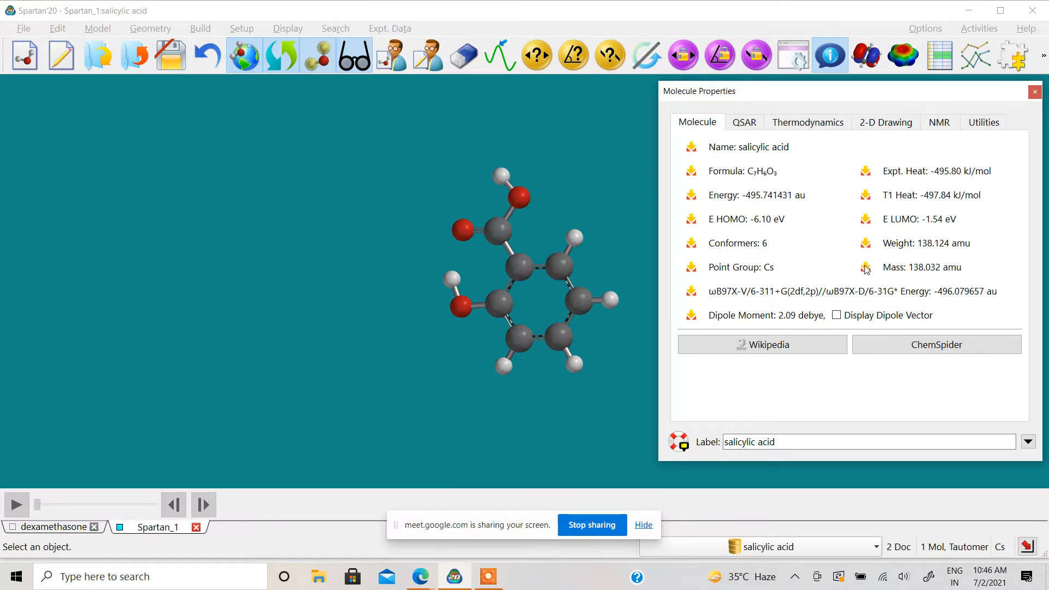
left_click(709, 548)
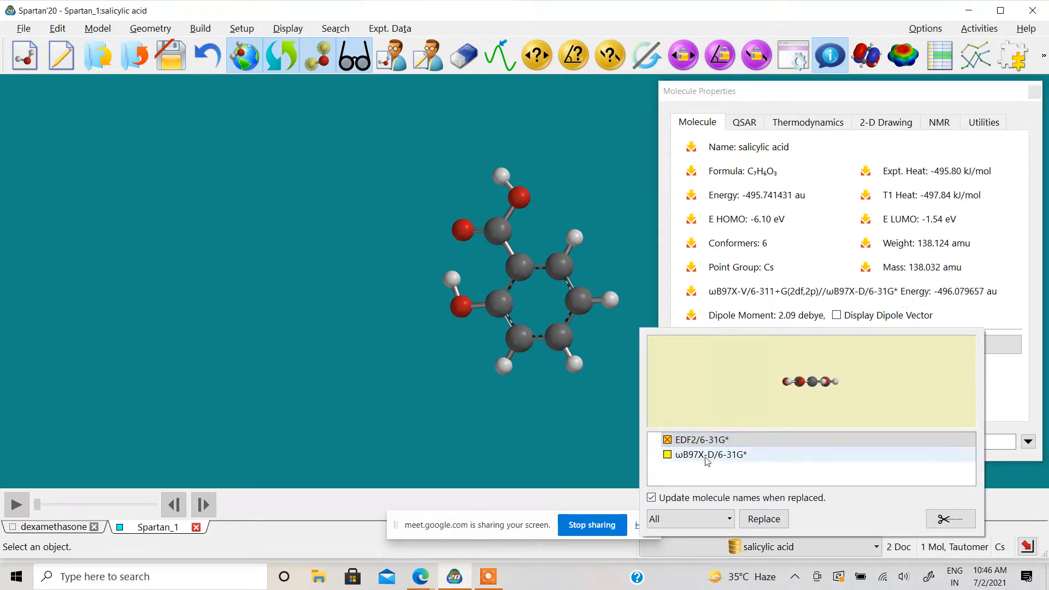
left_click(591, 429)
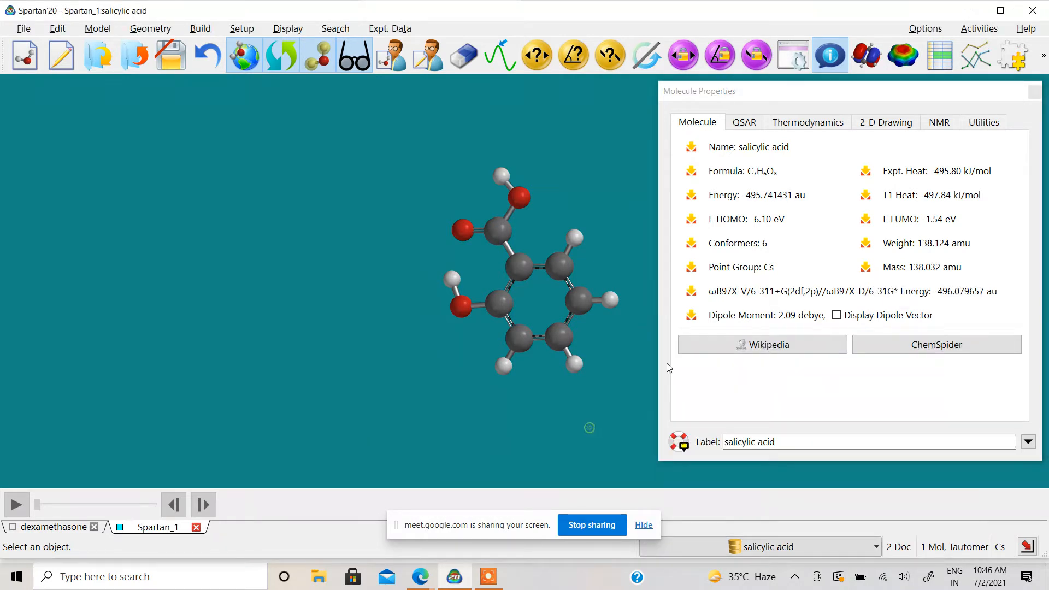
left_click(747, 124)
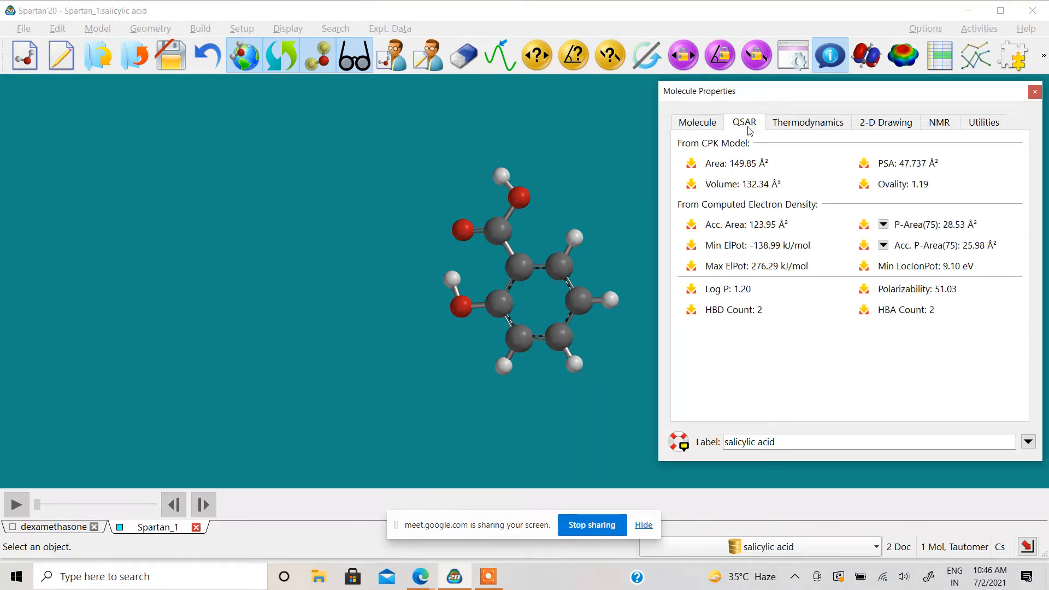
left_click(778, 125)
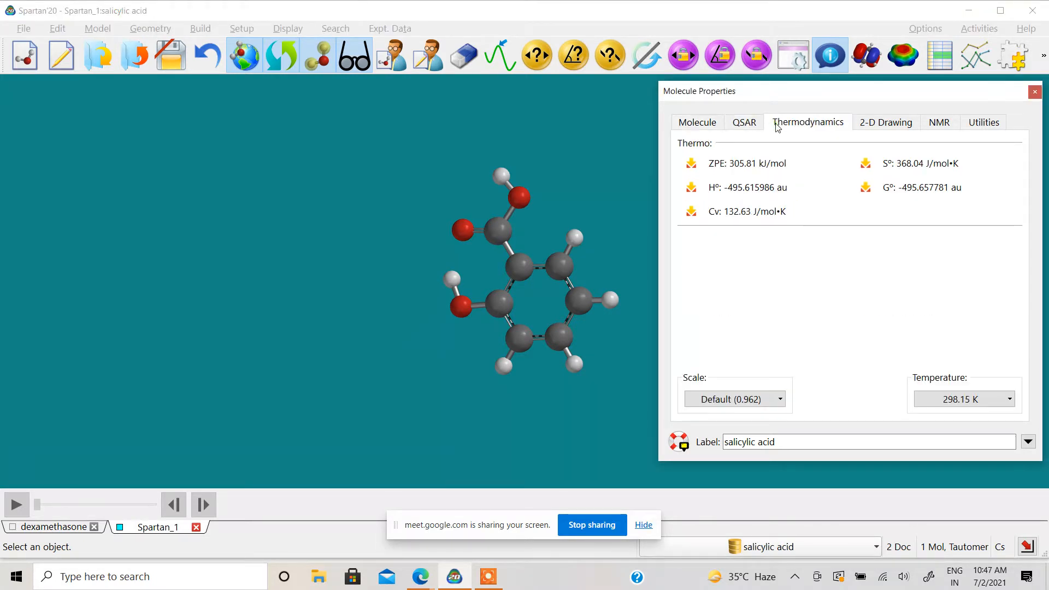
left_click(938, 126)
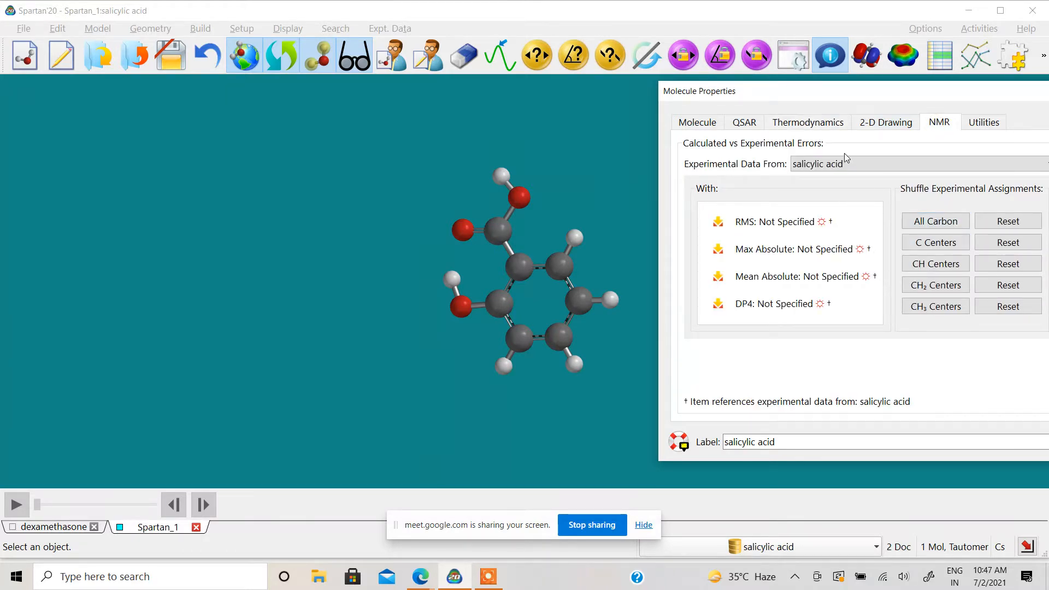
left_click(822, 125)
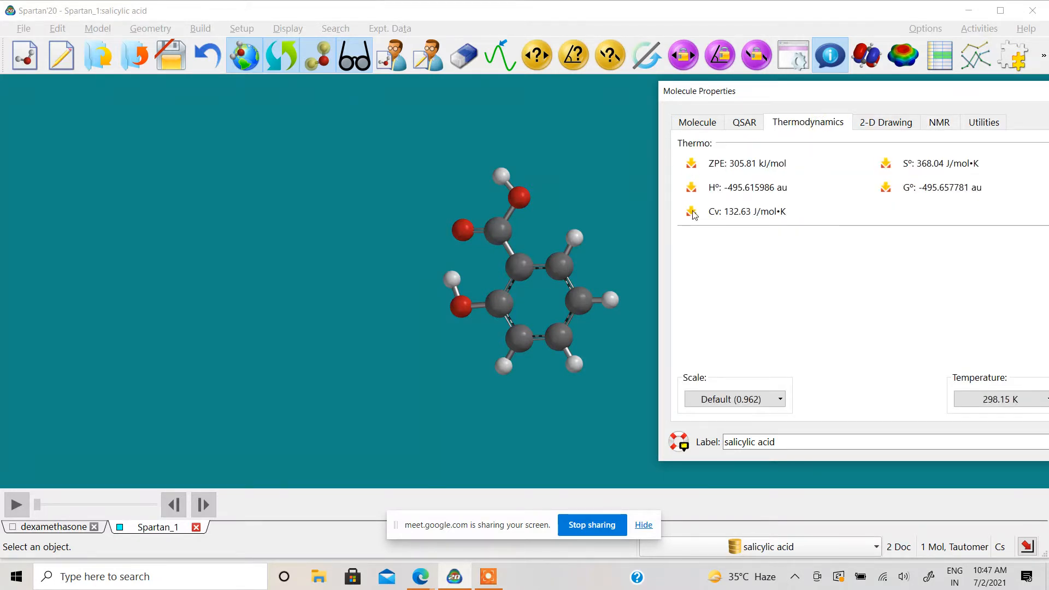
left_click(701, 129)
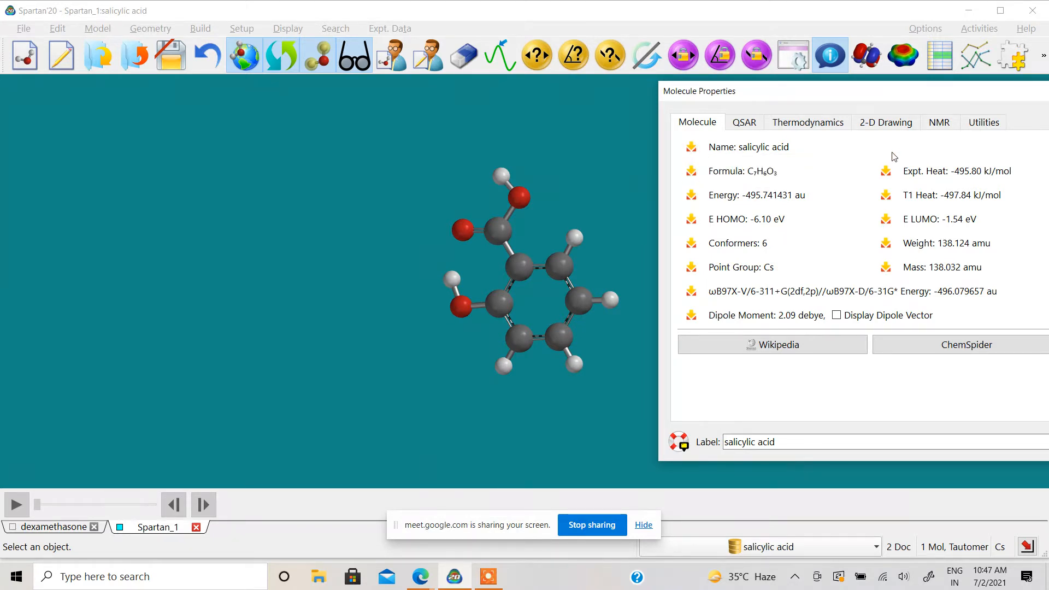
Step: Review the salicylic acid data in a widened spreadsheet, then close both the spreadsheet and the molecule properties
left_click(939, 54)
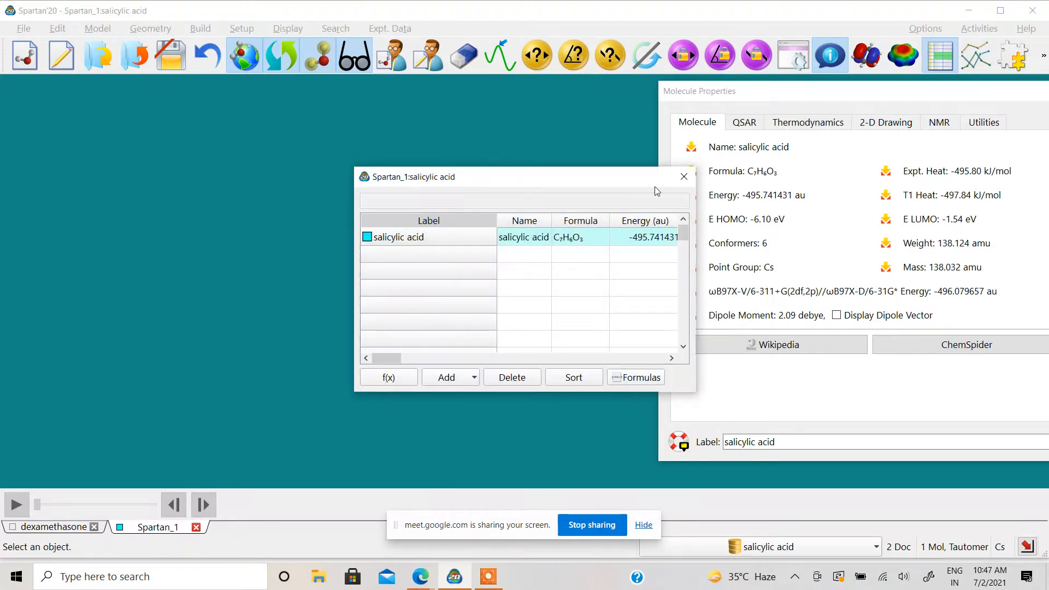
left_click(695, 217)
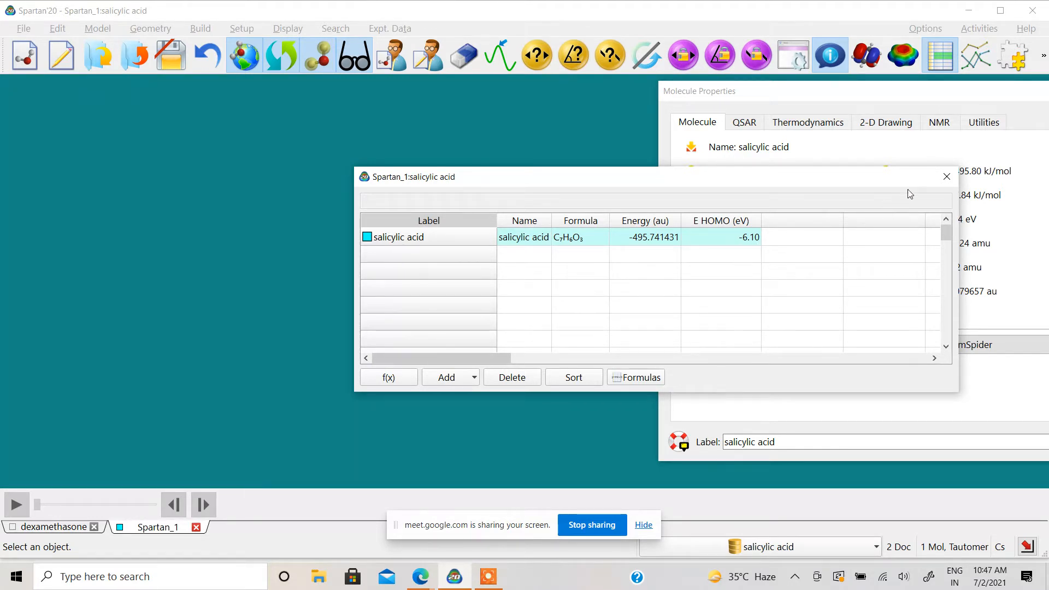
left_click(951, 176)
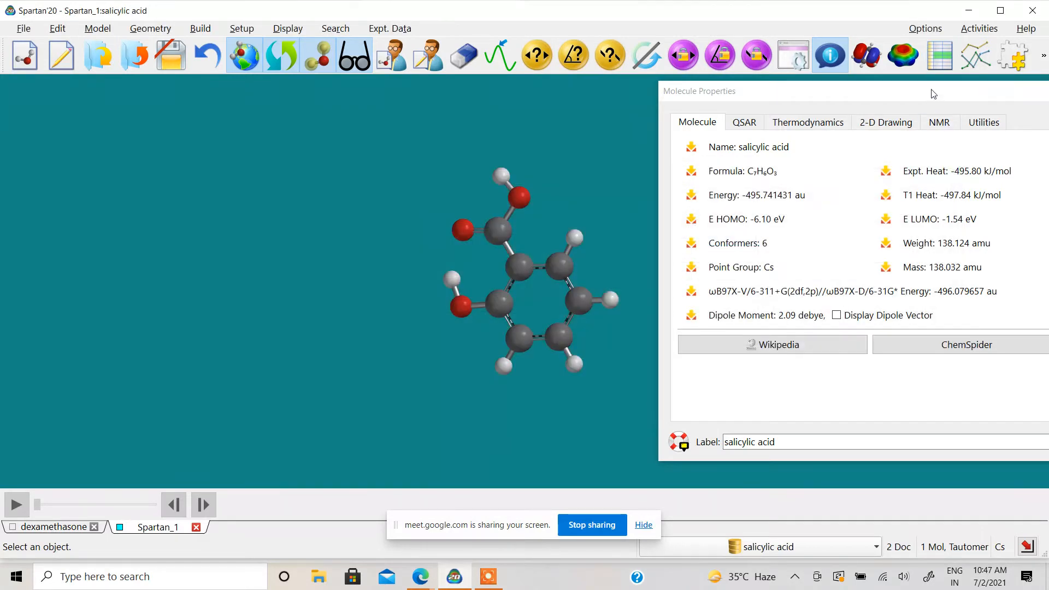
left_click_drag(933, 93, 889, 104)
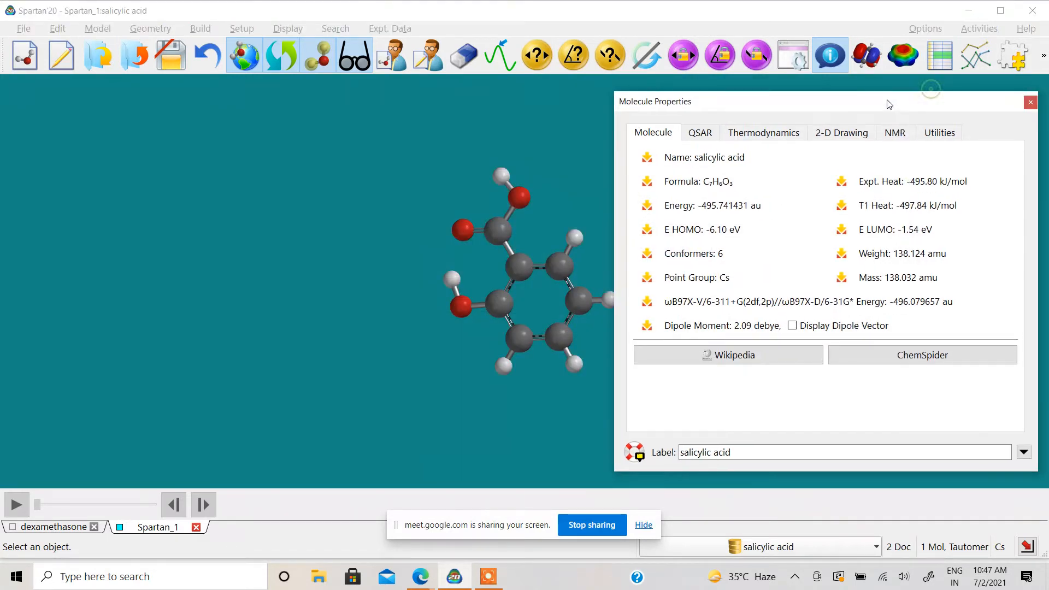
left_click(1031, 103)
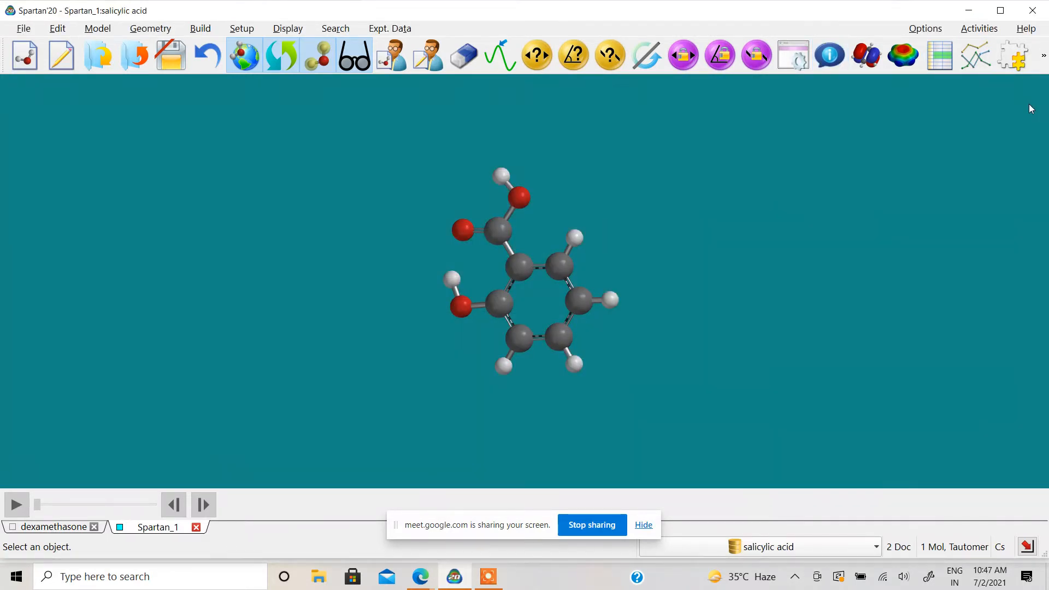
Step: View the salicylic acid model in the Wire, Ball and Wire, and Tube display styles
left_click(97, 31)
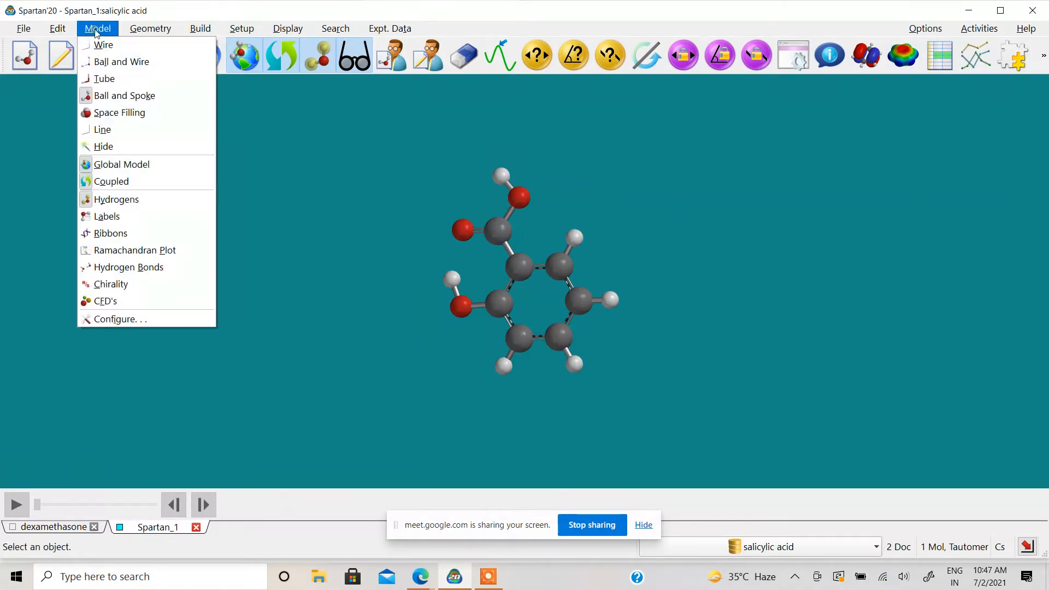
left_click(101, 44)
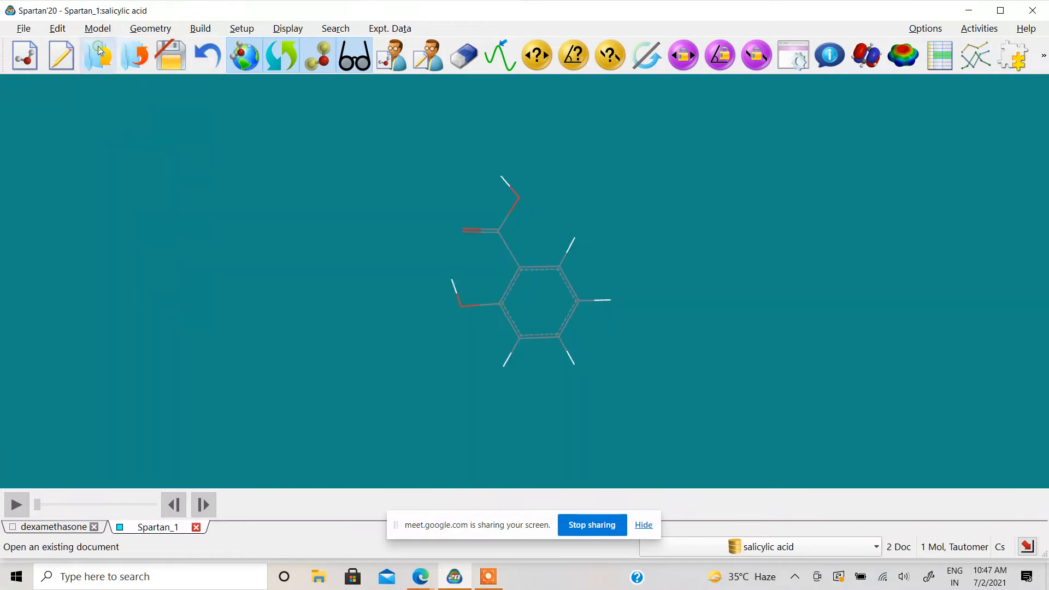
scroll(385, 308, "up", 4)
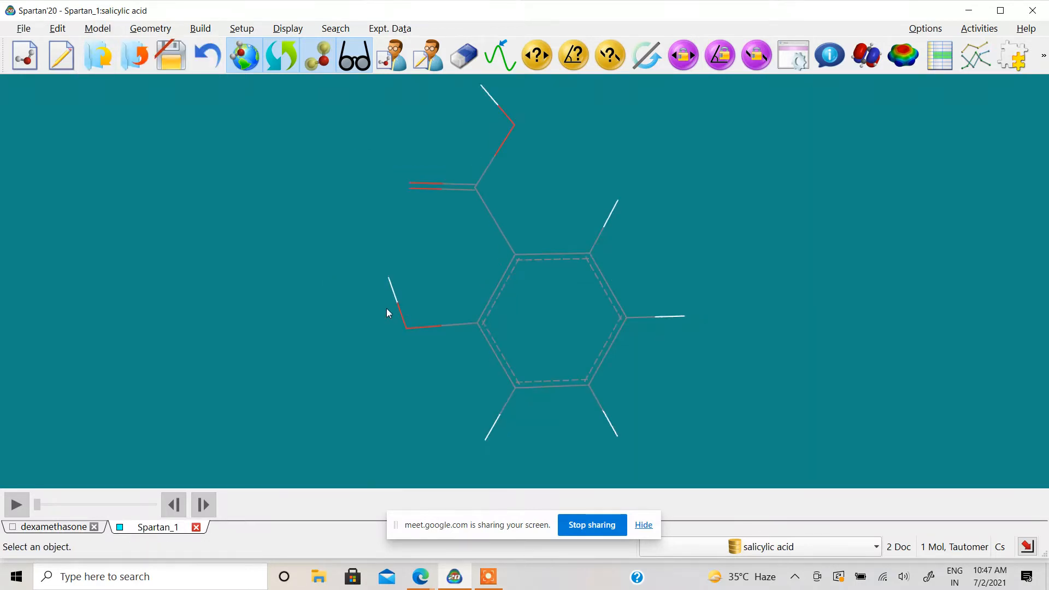
left_click(97, 29)
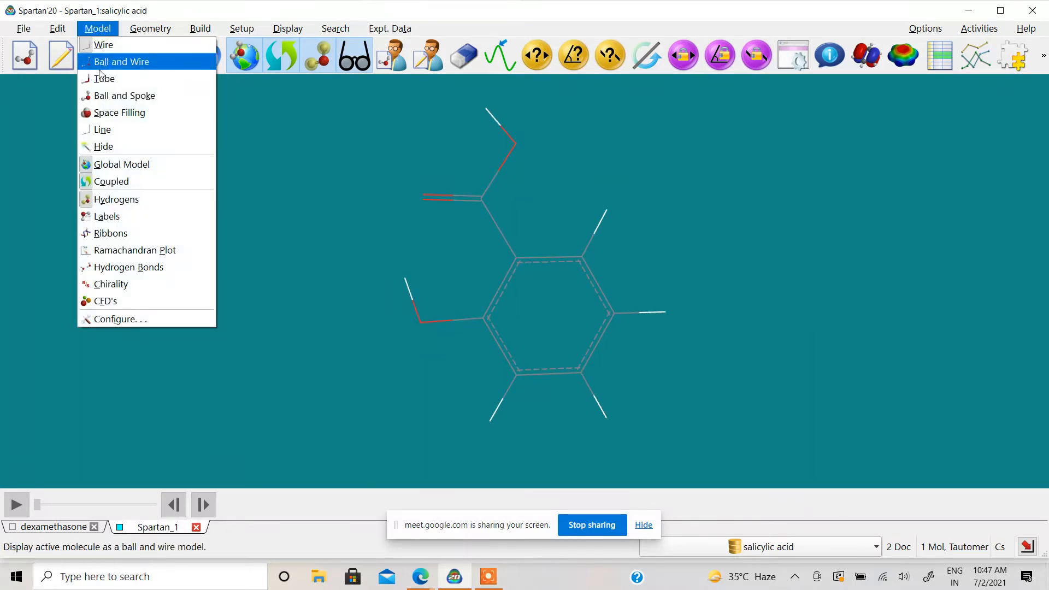
left_click(101, 61)
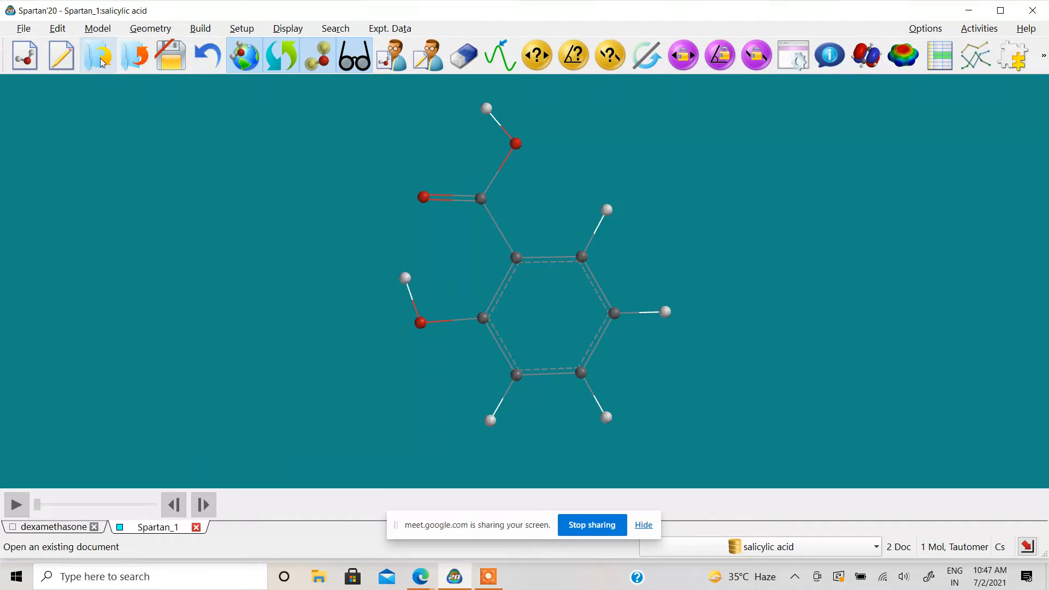
left_click(97, 29)
left_click(98, 80)
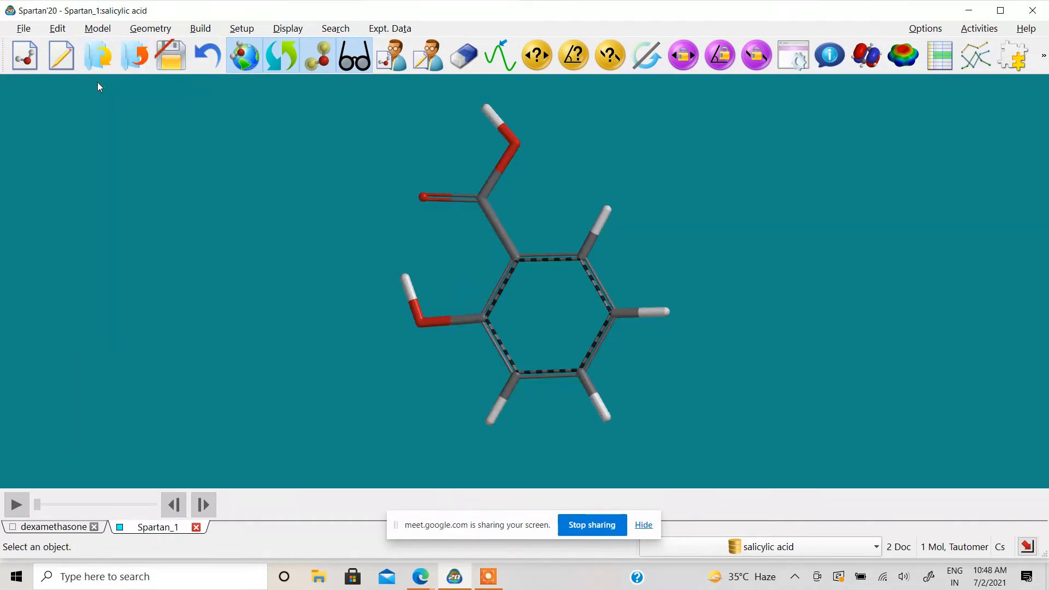
Step: View the molecule in the Ball and Spoke, Space Filling and Tube styles, and return it to Ball and Spoke
left_click(98, 28)
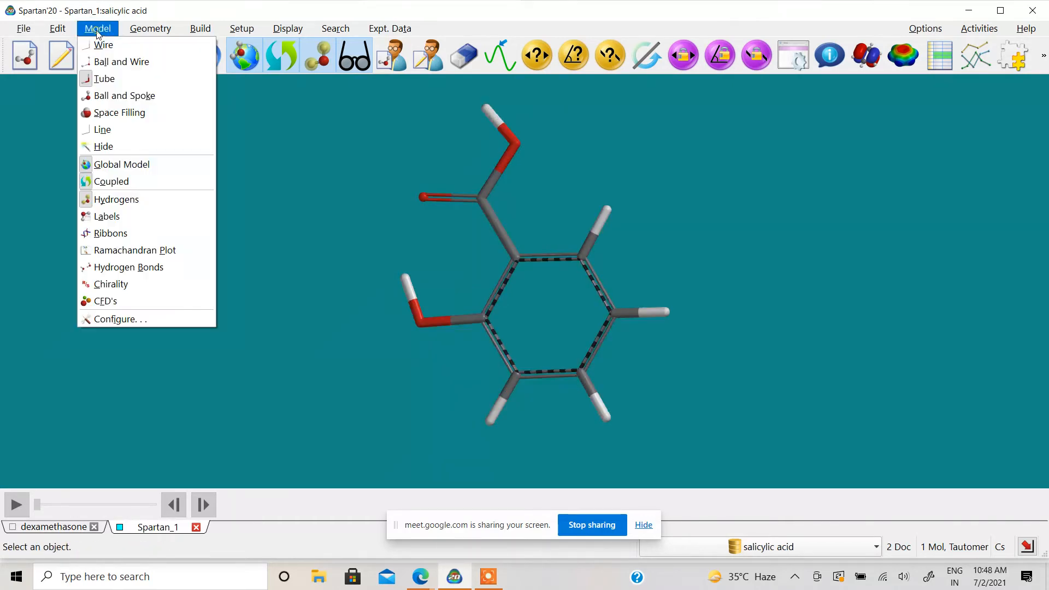
left_click(99, 96)
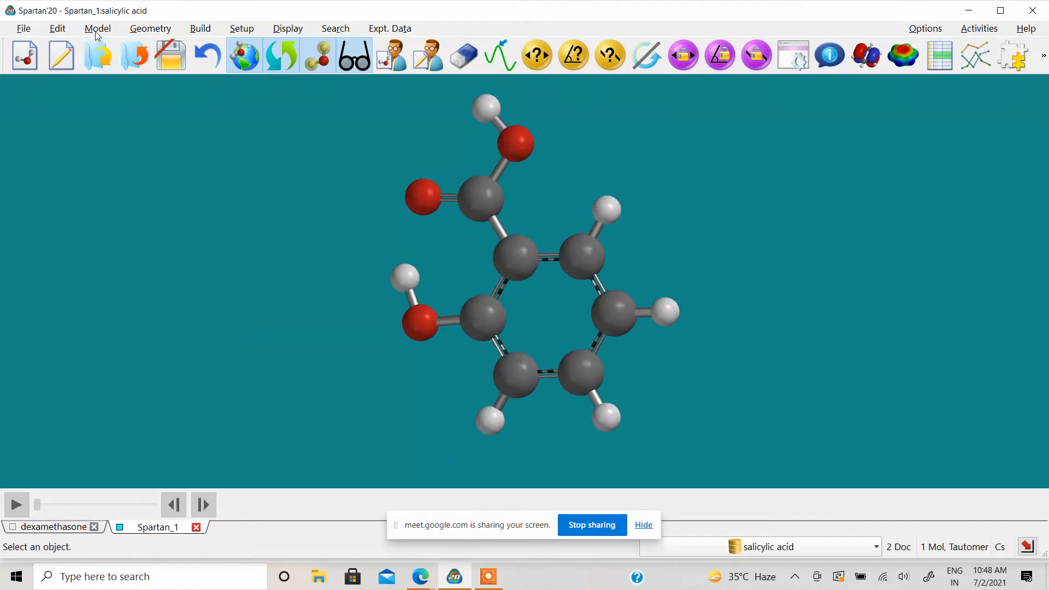
left_click(97, 30)
left_click(94, 112)
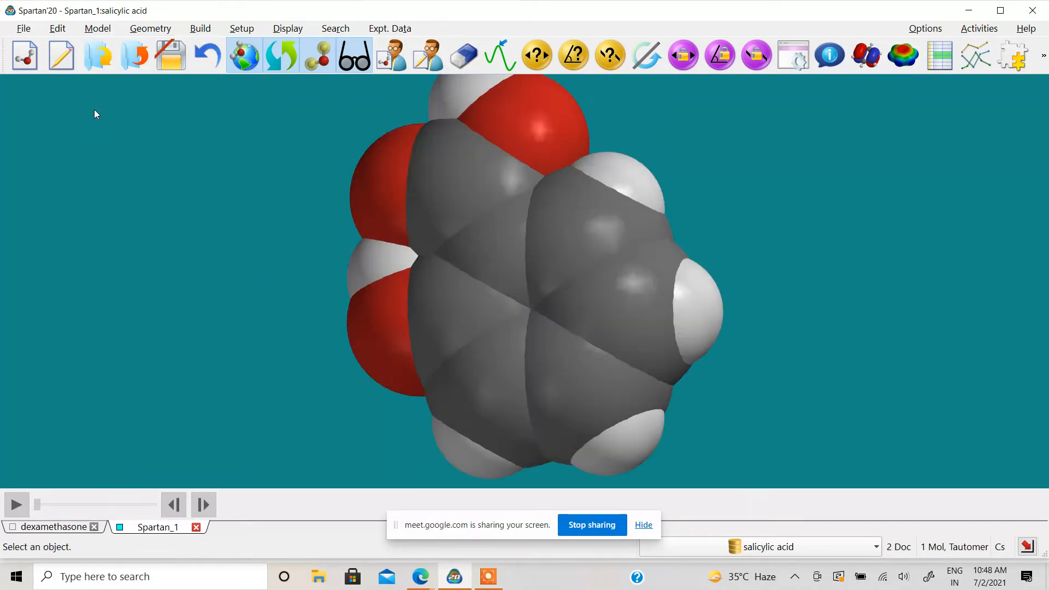
scroll(412, 307, "down", 3)
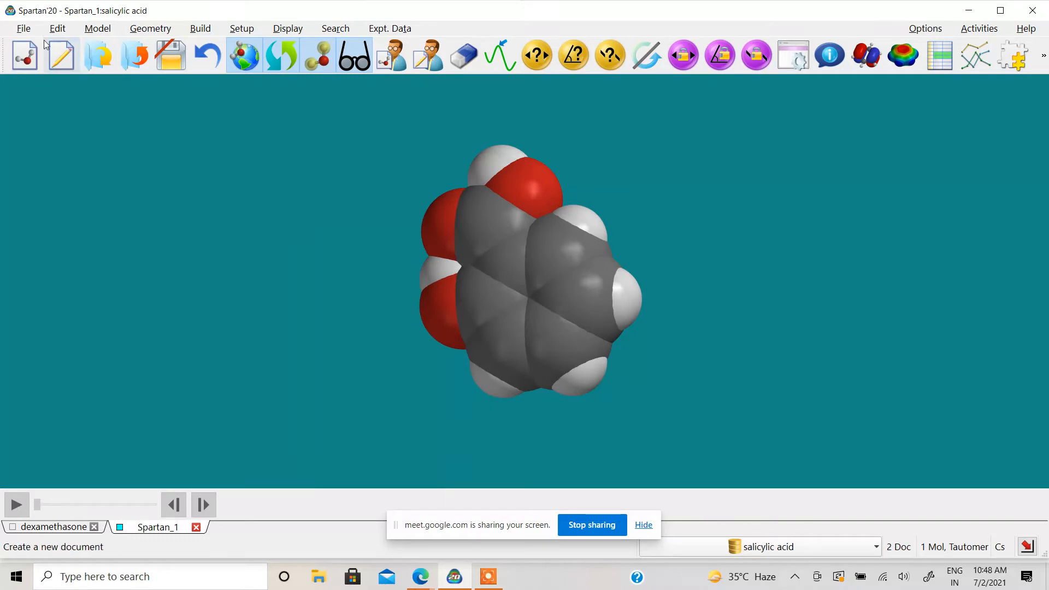
left_click(97, 28)
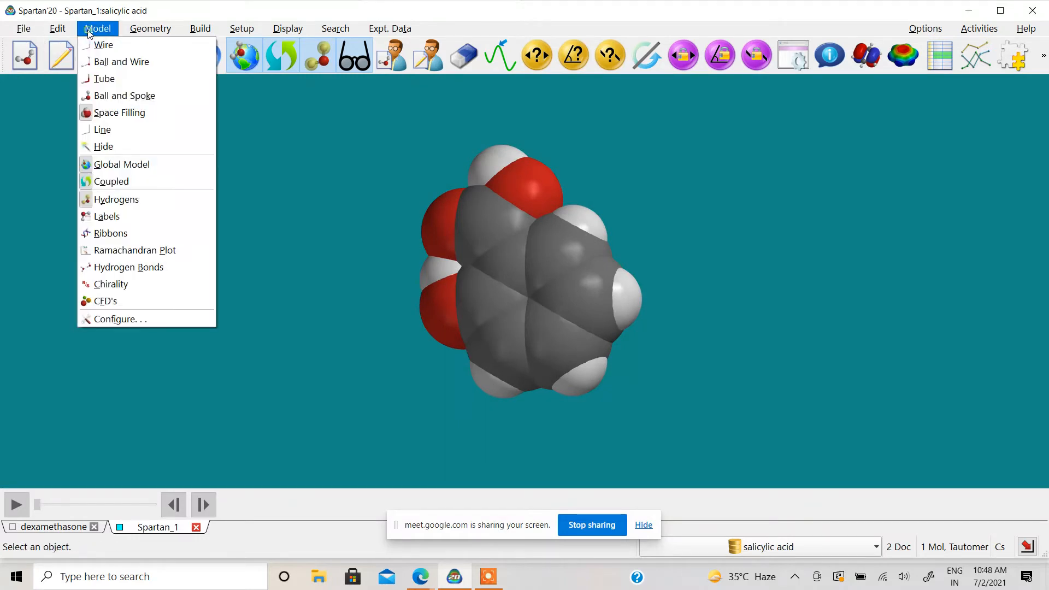
left_click(97, 82)
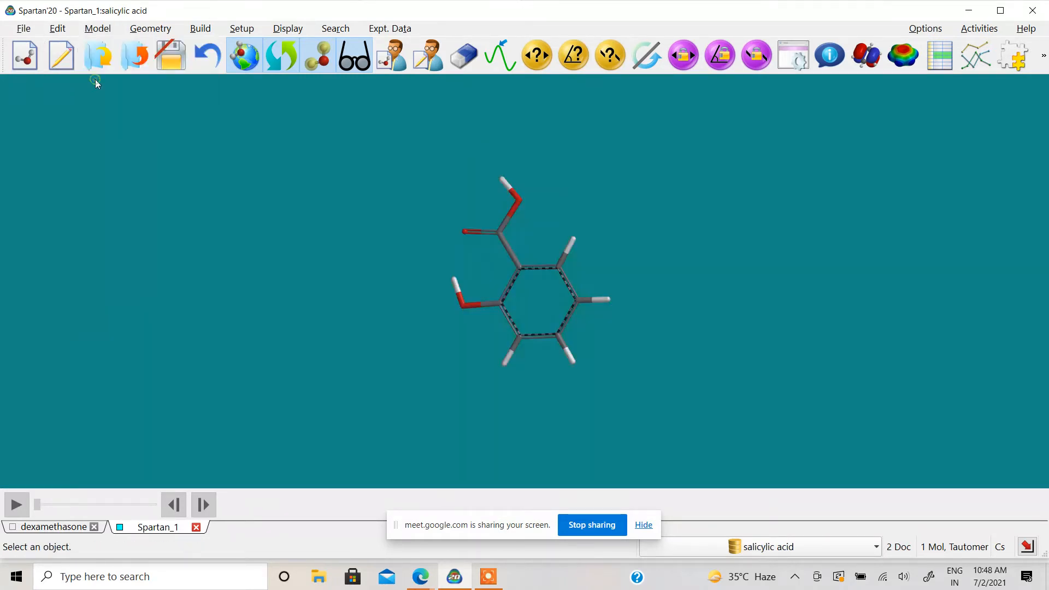
left_click(98, 29)
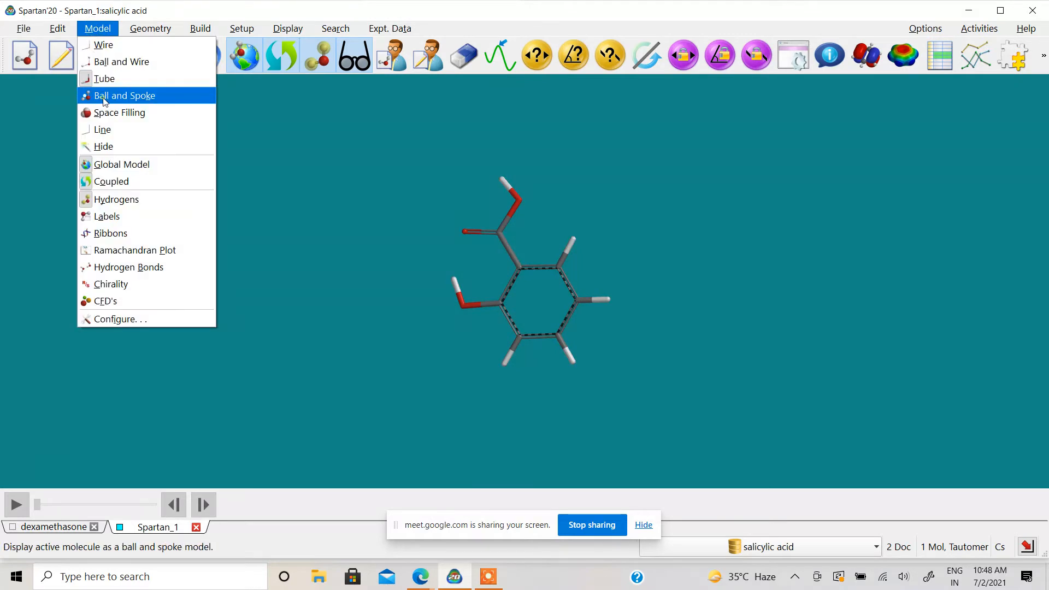
left_click(103, 96)
Step: Show the hydrogen bonds and the atom labels on the salicylic acid model
left_click(98, 29)
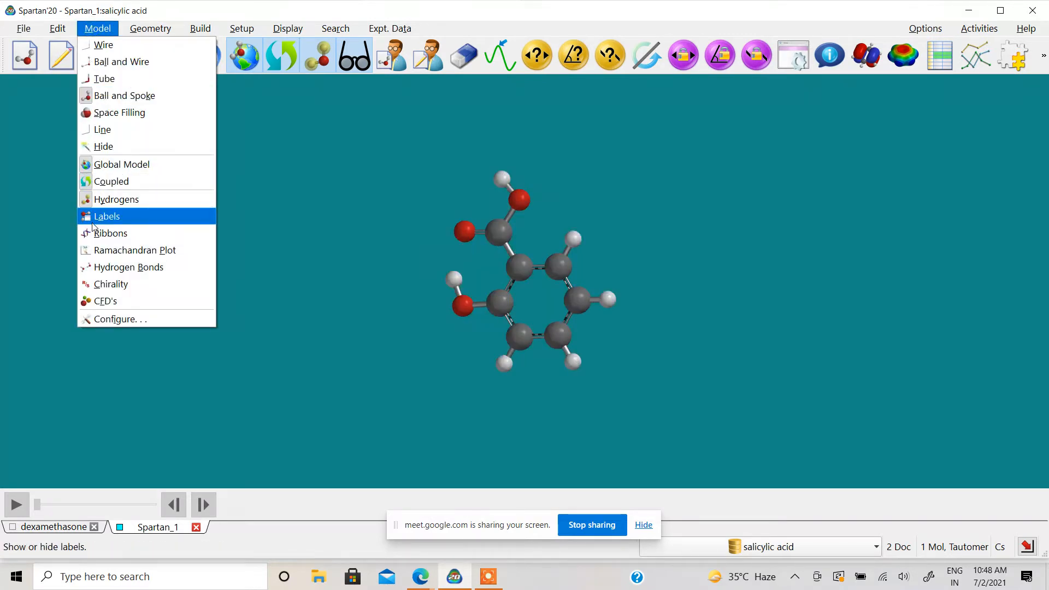
left_click(104, 267)
scroll(490, 274, "up", 2)
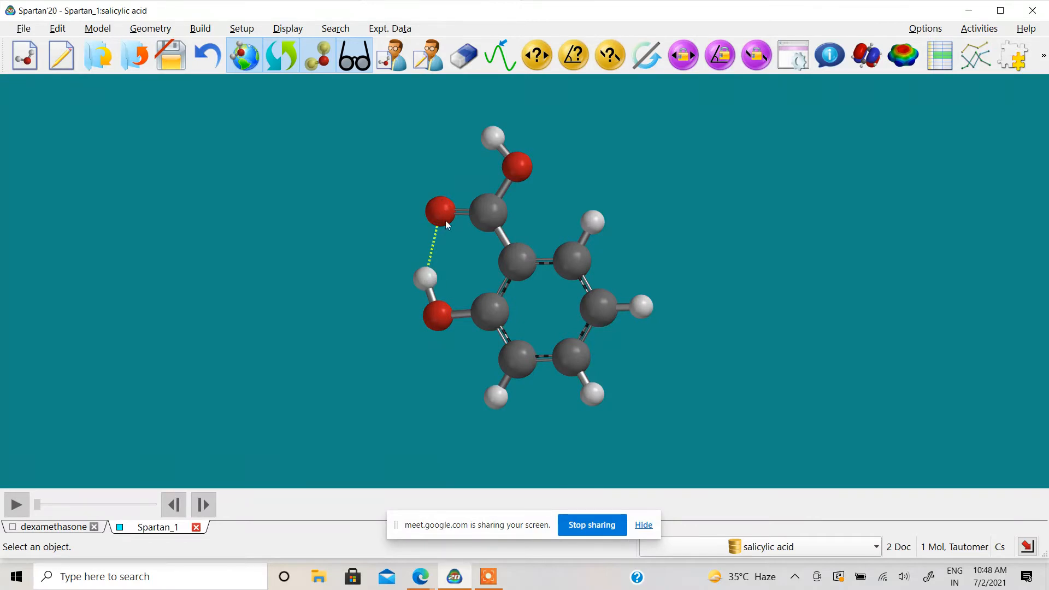
left_click(98, 29)
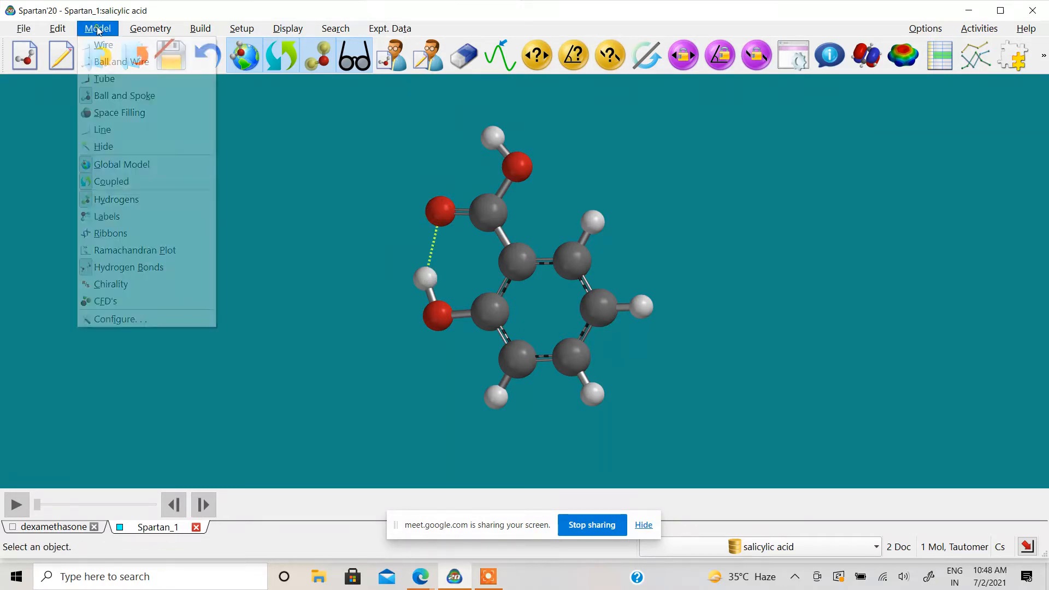
left_click(100, 218)
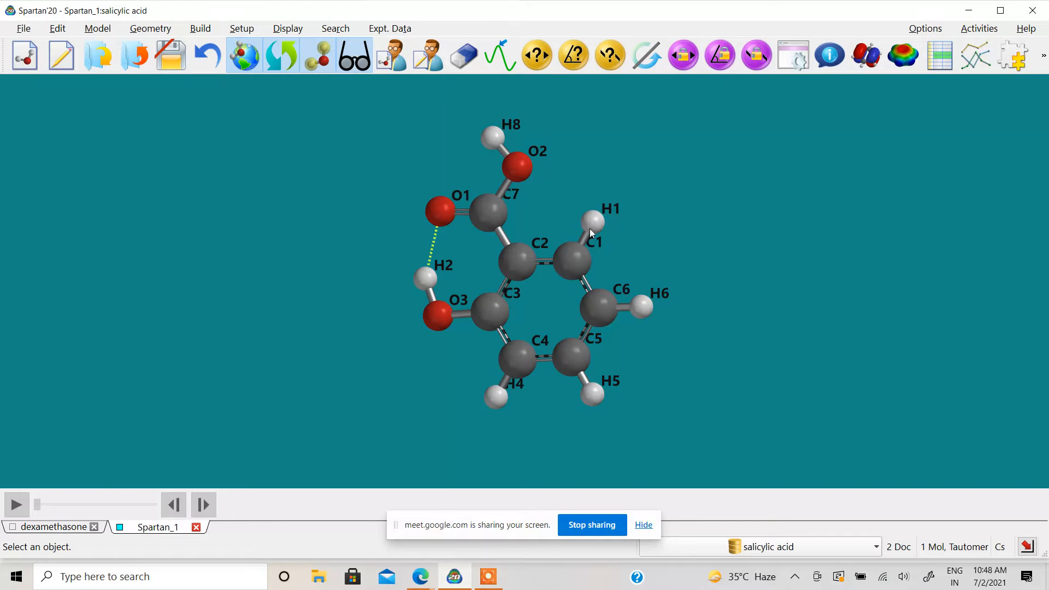
Step: Hide the hydrogens, atom labels and hydrogen bonds on the salicylic acid model
left_click(98, 28)
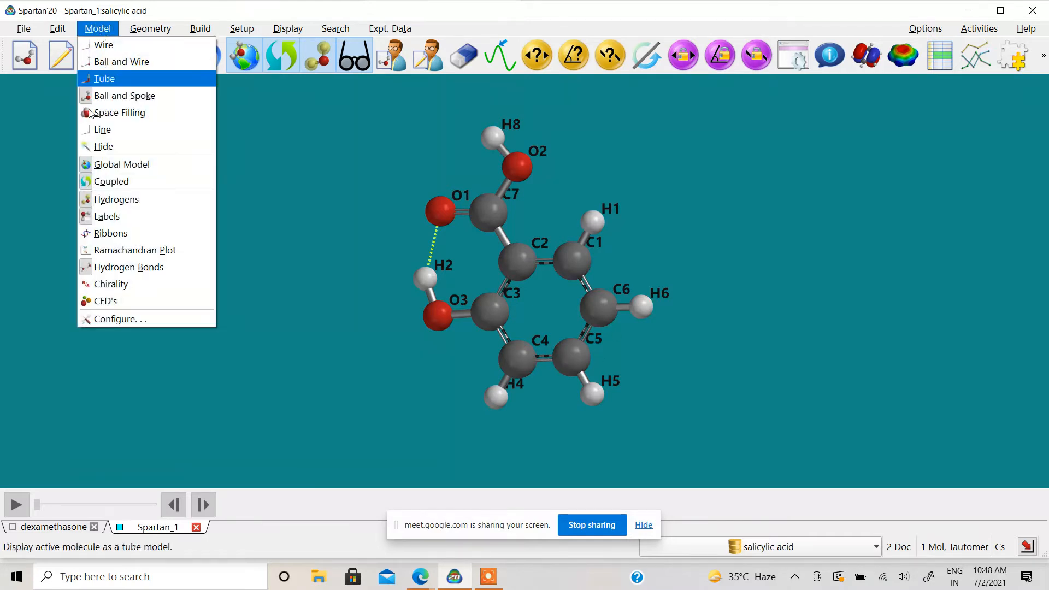
left_click(113, 205)
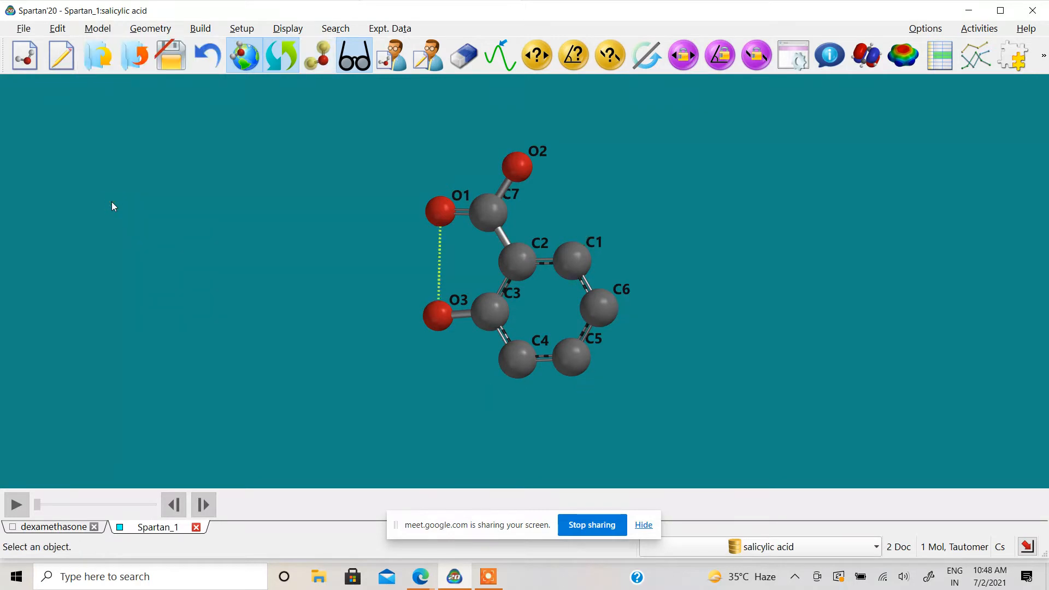
left_click(97, 28)
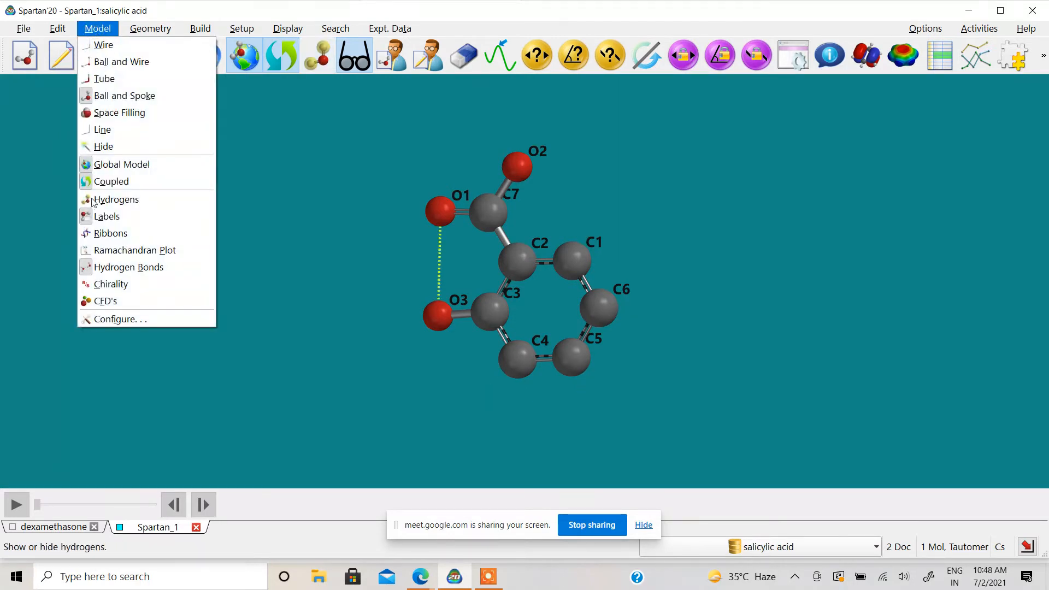
left_click(107, 217)
left_click(94, 28)
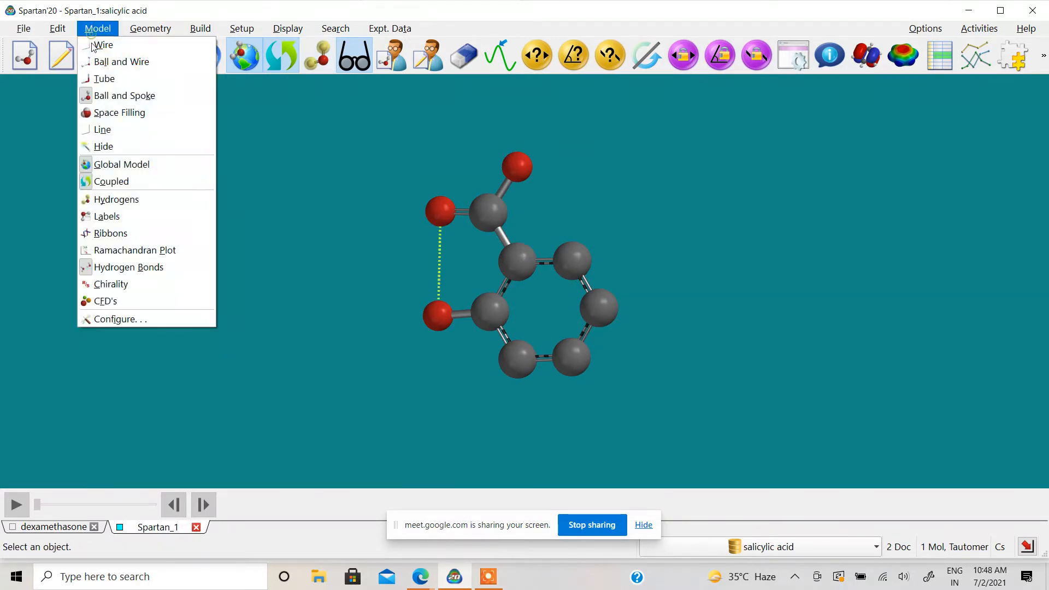
left_click(108, 267)
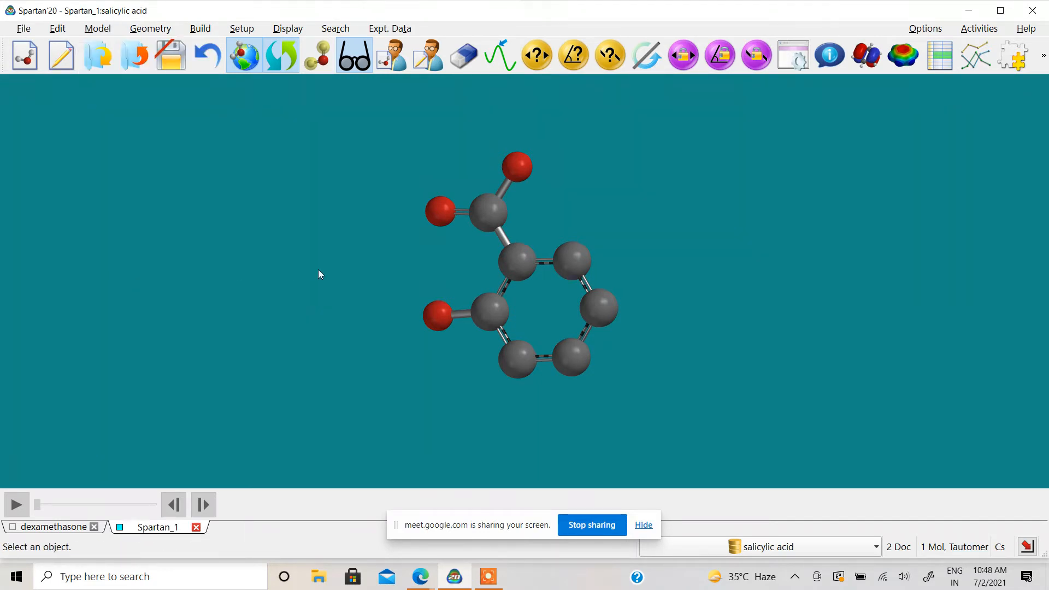
Step: Measure the distance from O2 to C7 in the carboxyl group and from C3 to C2 in the ring
left_click_drag(295, 289, 466, 192)
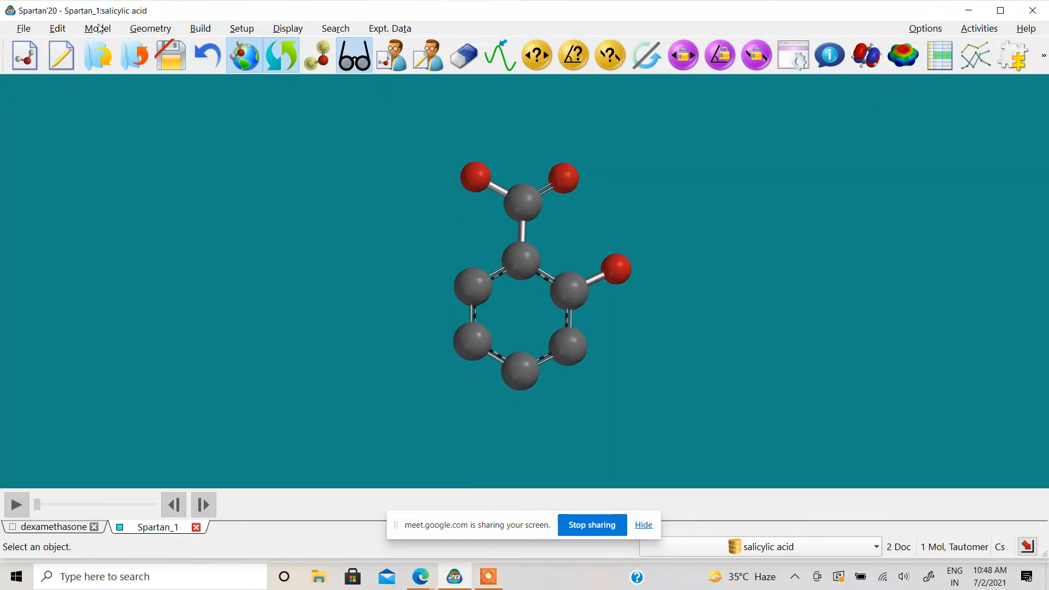
left_click(145, 31)
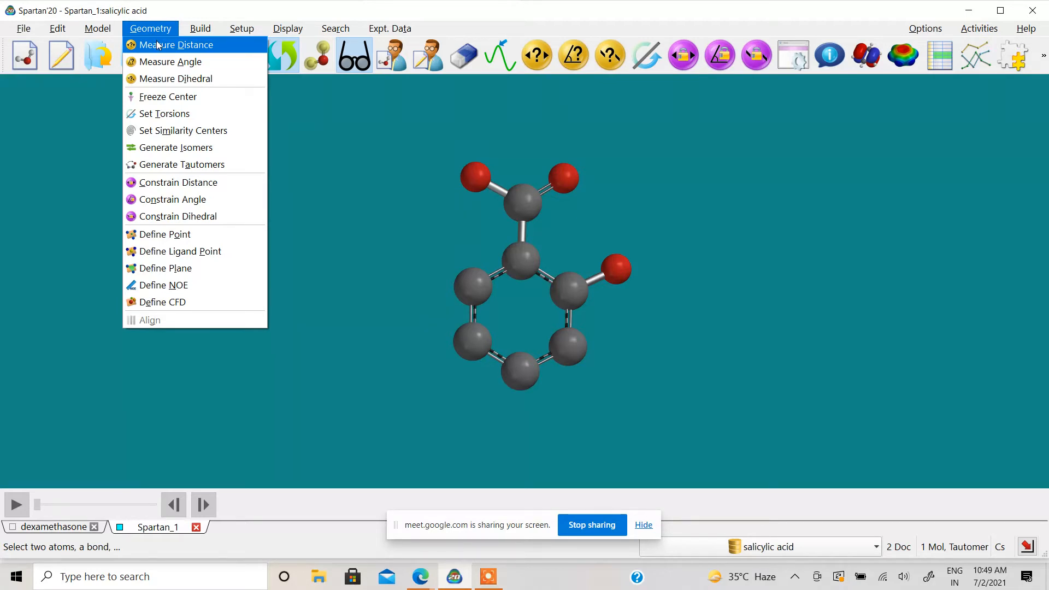
left_click(158, 45)
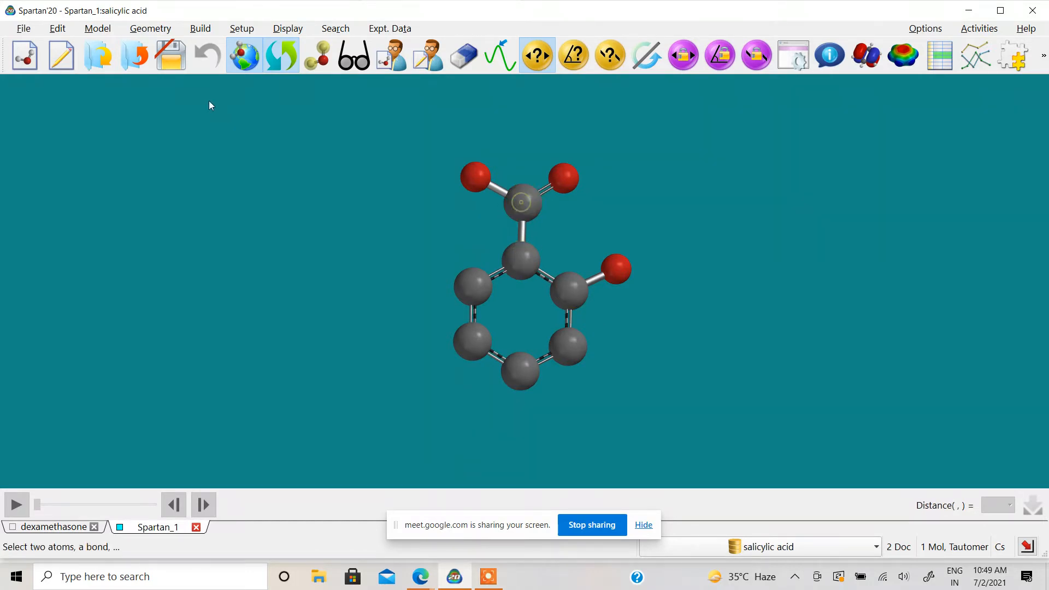
left_click(153, 29)
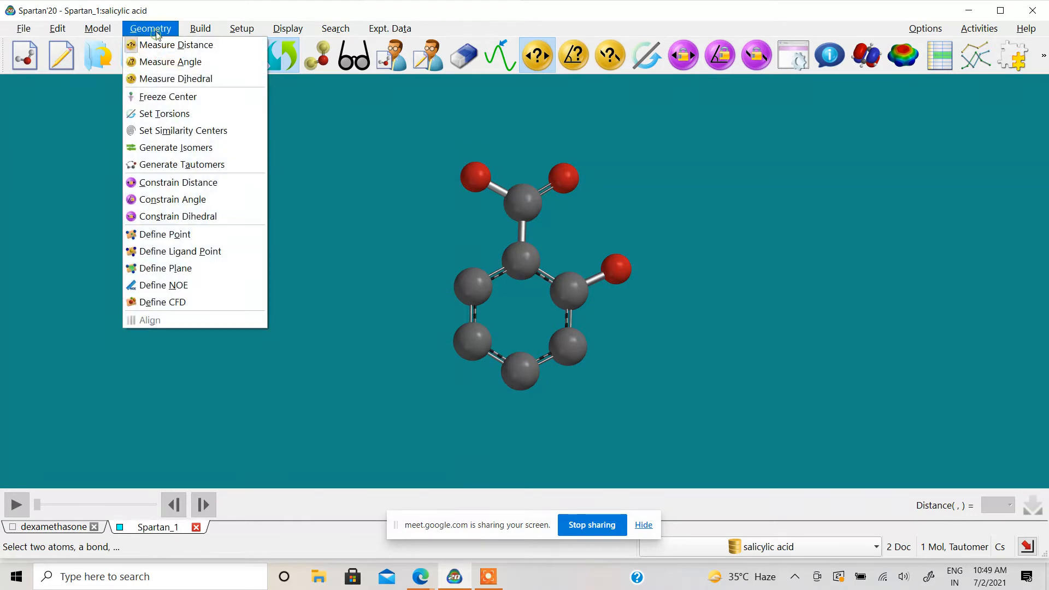
left_click(158, 42)
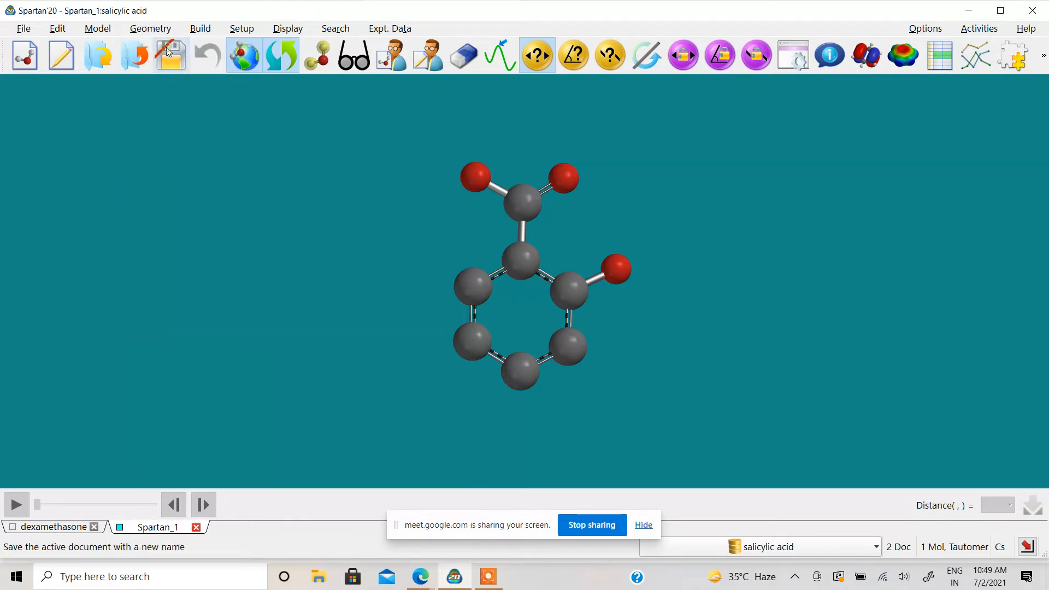
left_click(468, 179)
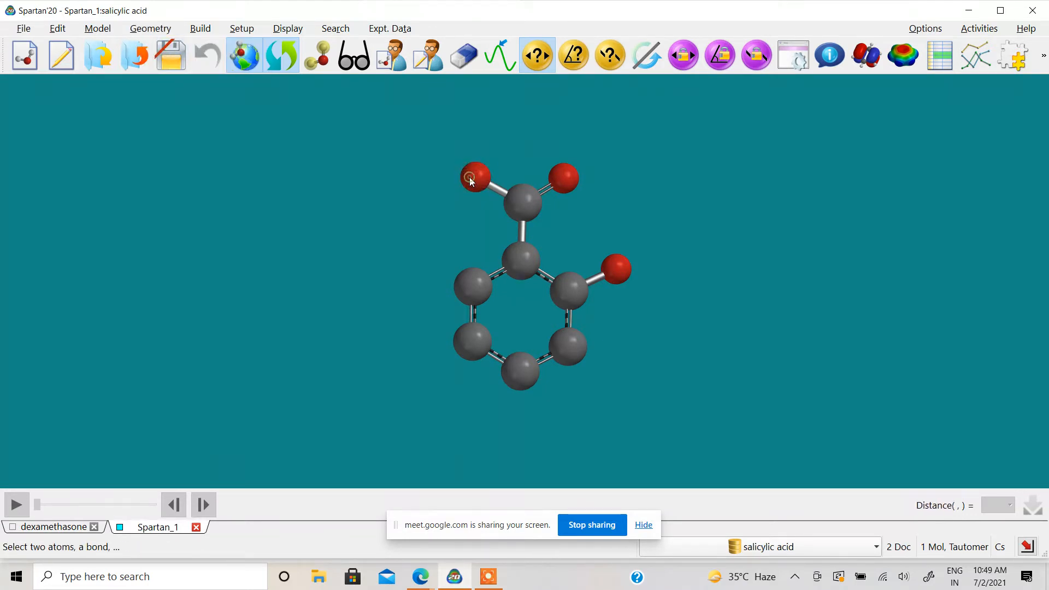
left_click(471, 180)
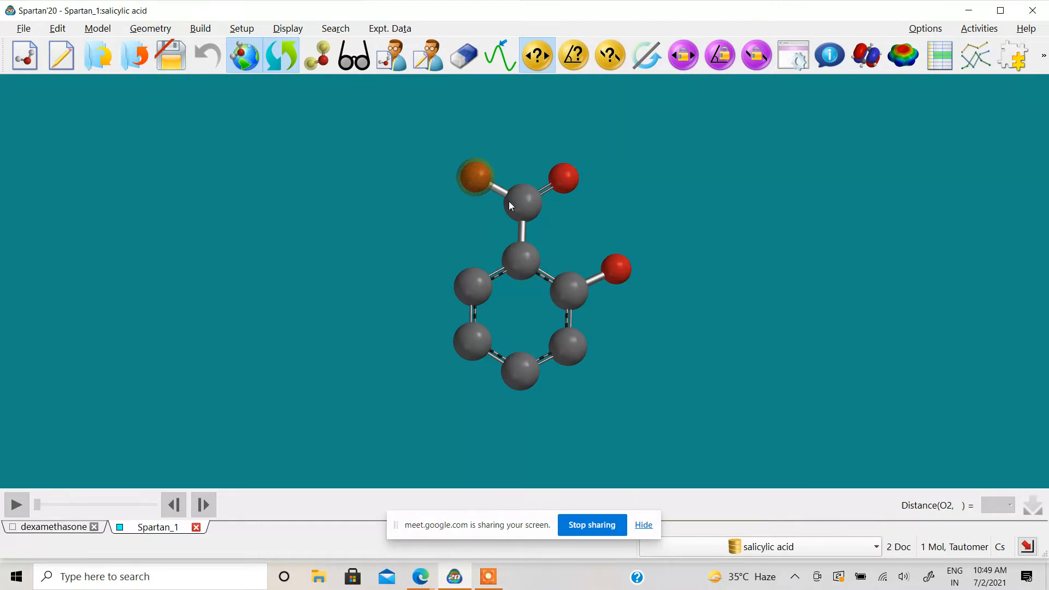
left_click(523, 203)
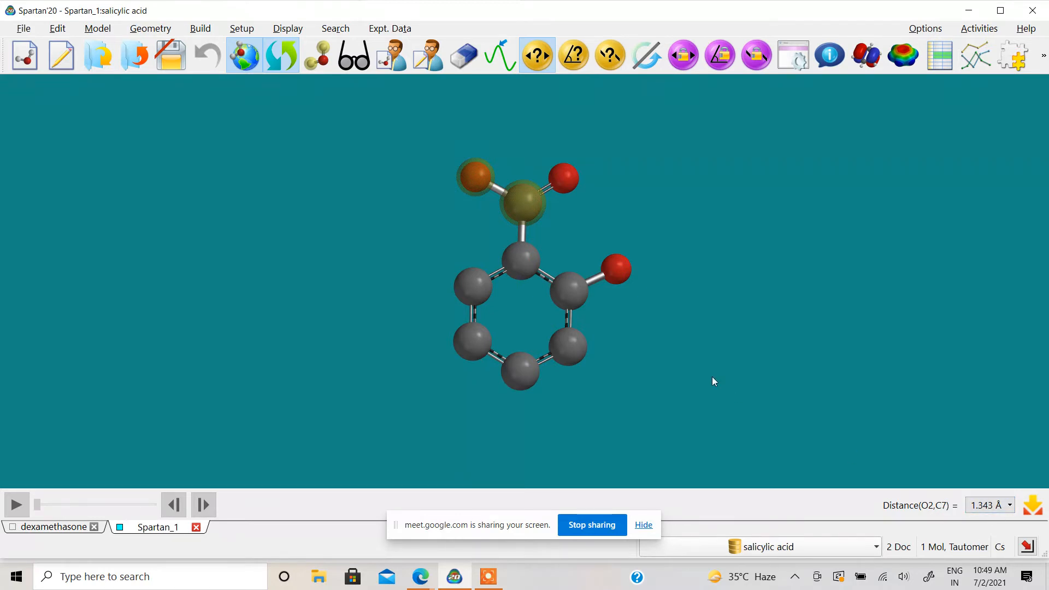
left_click(571, 290)
left_click(522, 264)
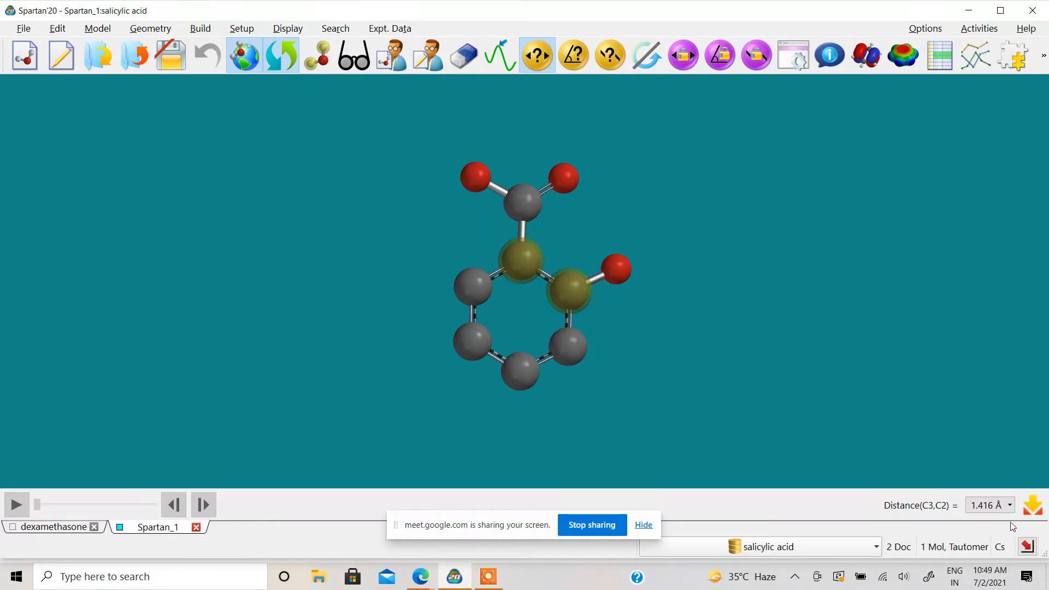
Step: Measure the angle formed by carboxyl carbon C7 and ring carbons C2 and C3
left_click(150, 30)
left_click(156, 62)
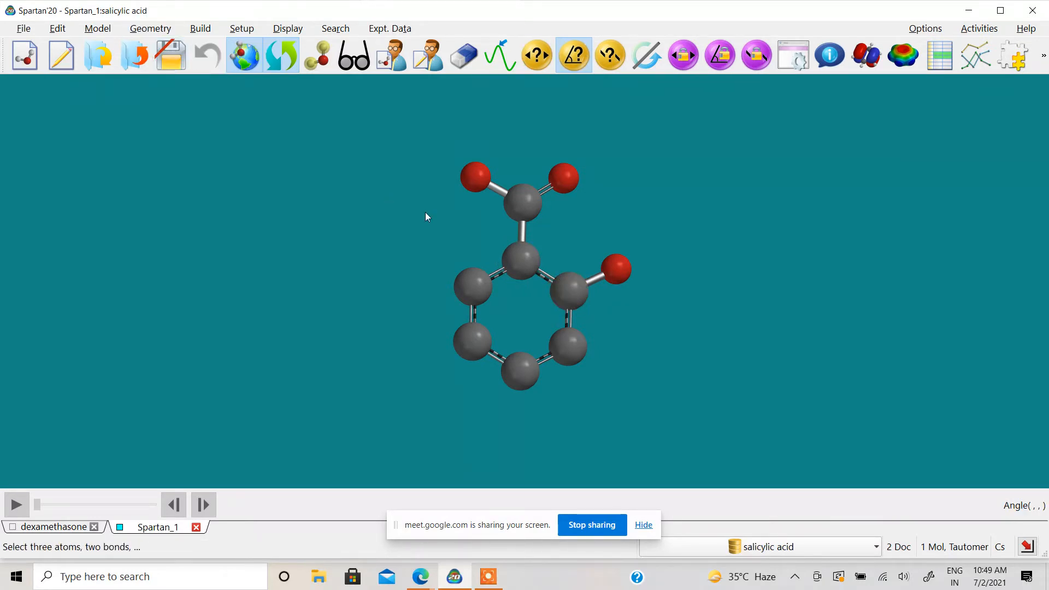
left_click(527, 204)
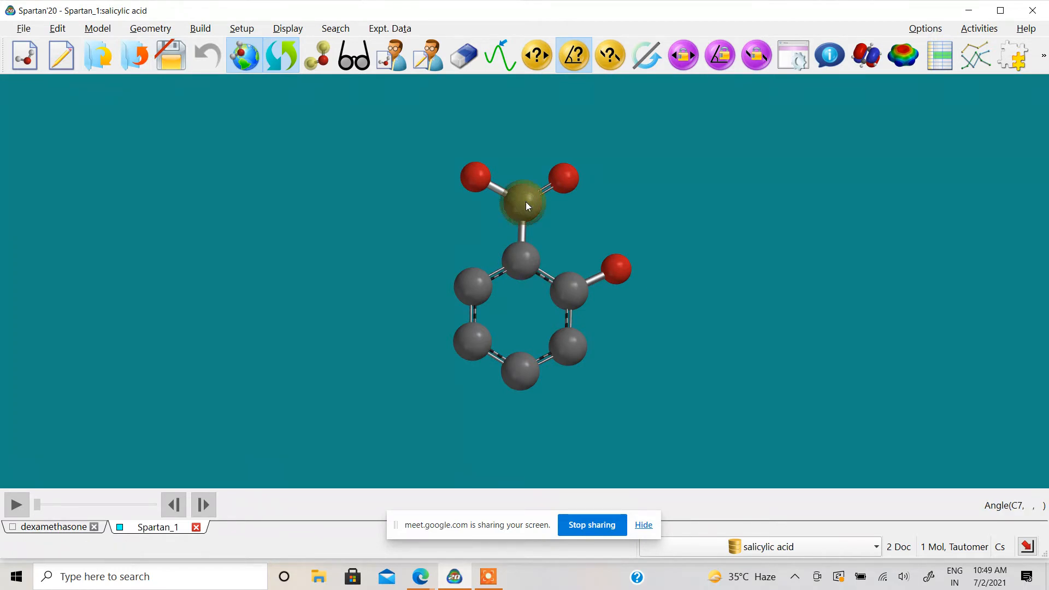
left_click(525, 257)
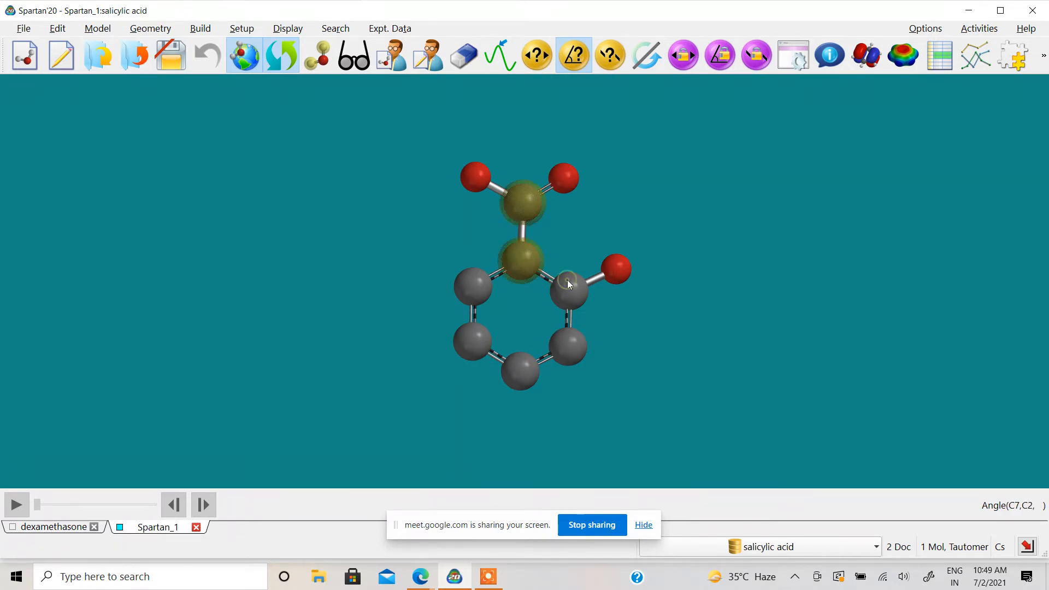
left_click(568, 285)
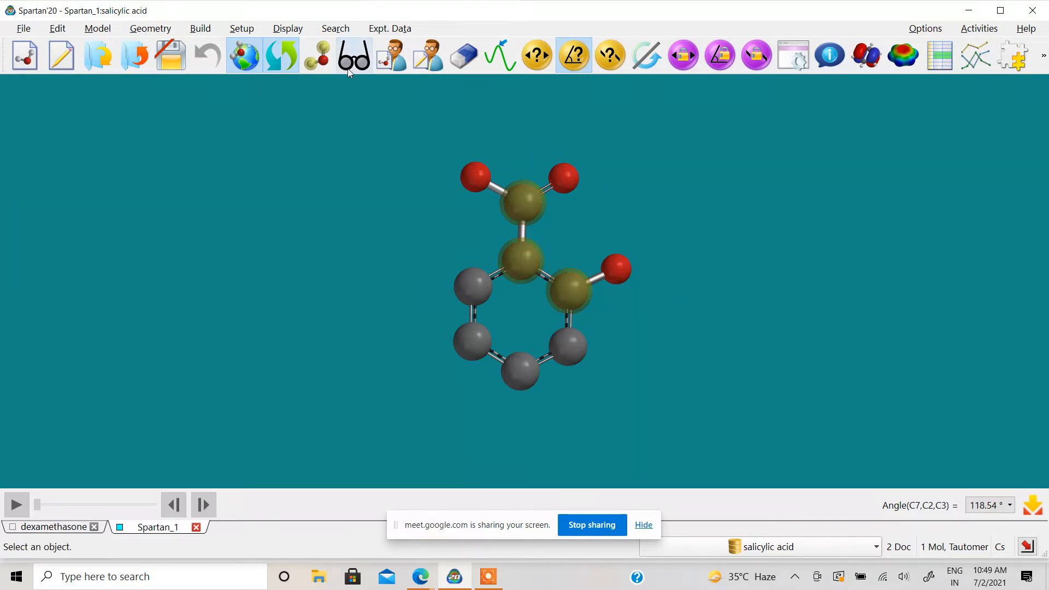
Step: Open the calculation setup for salicylic acid and enlarge its dialog
left_click(149, 30)
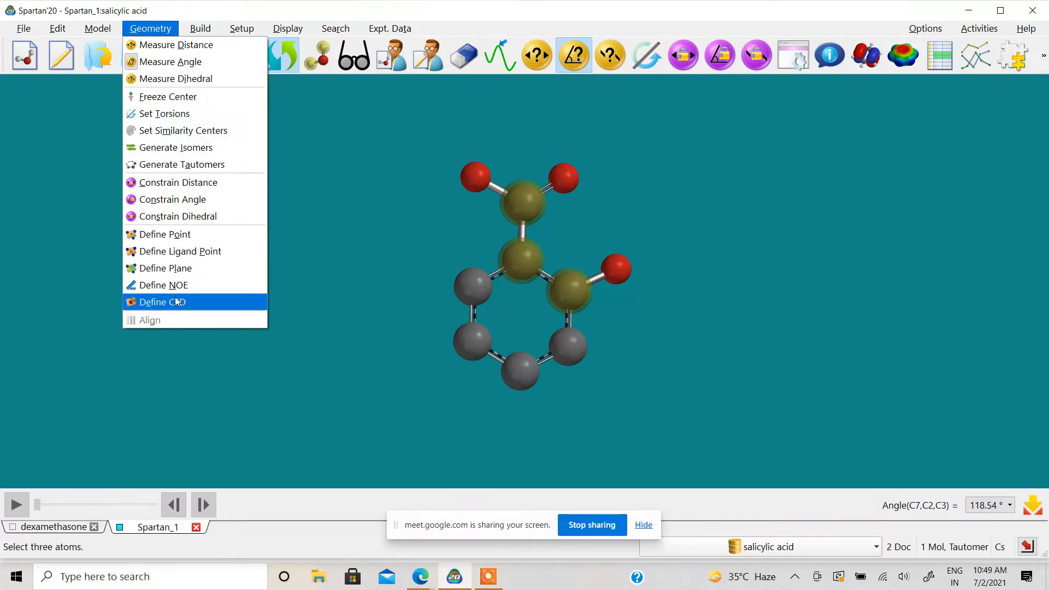
mouse_move(202, 33)
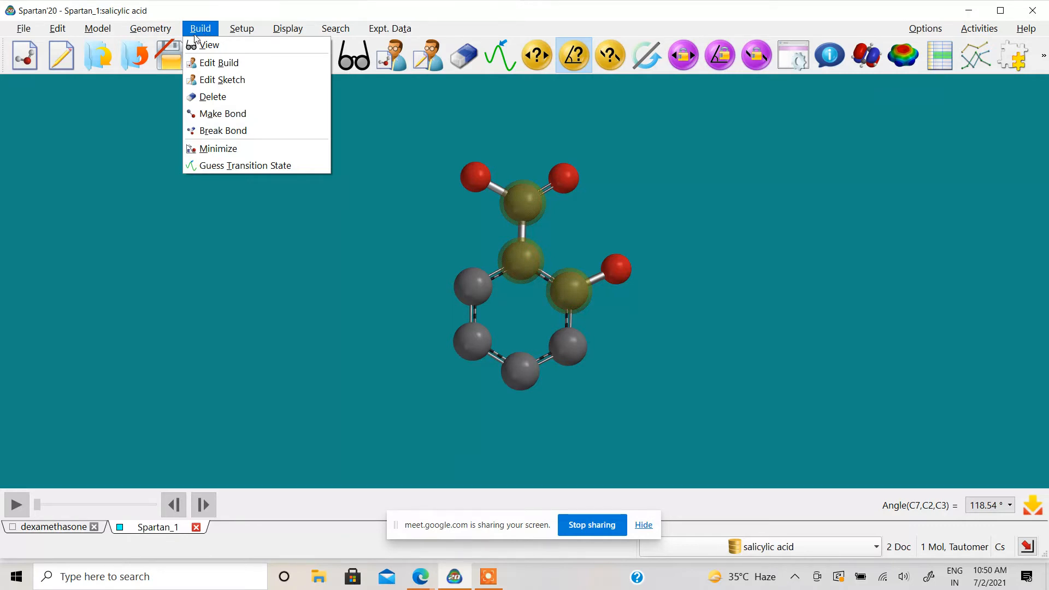
mouse_move(243, 32)
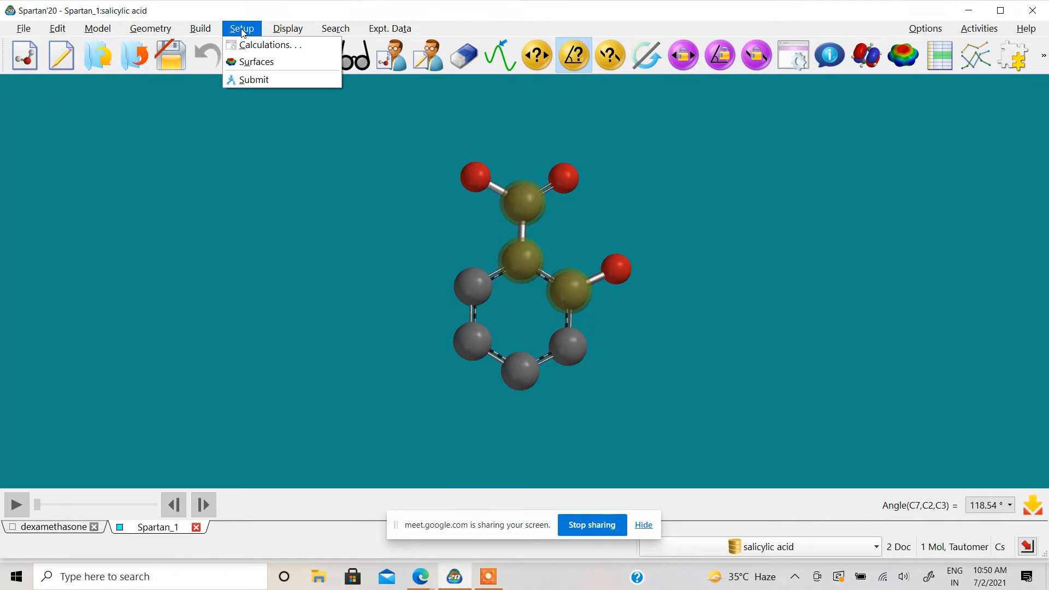
left_click(242, 45)
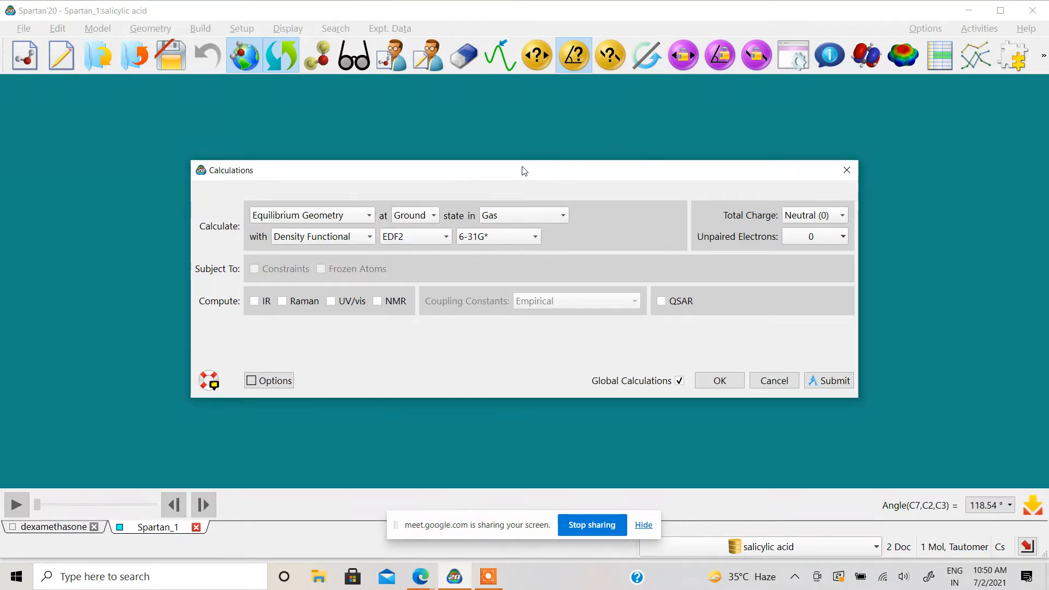
left_click_drag(521, 161, 513, 101)
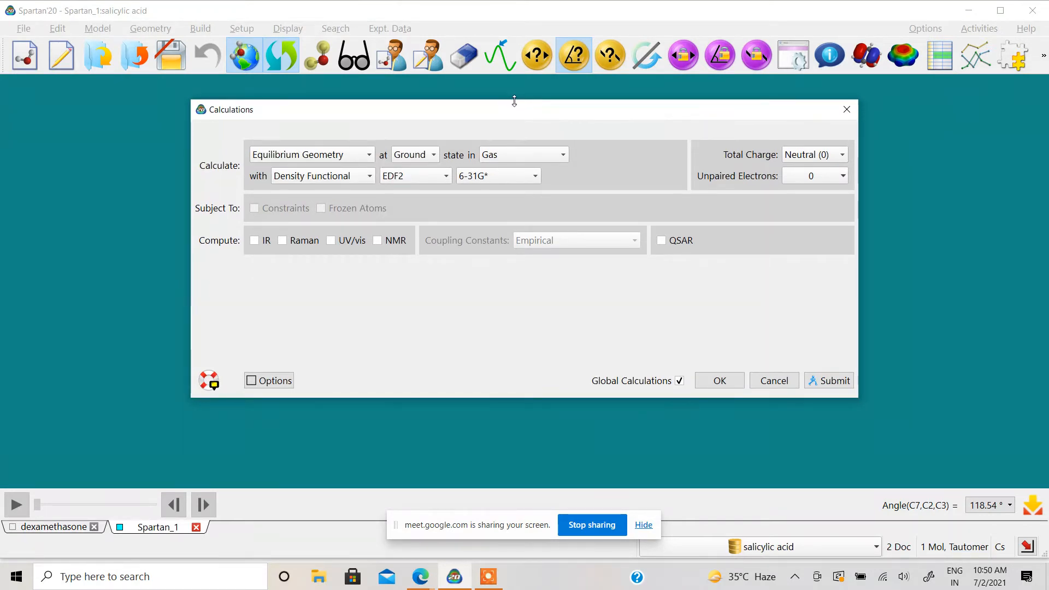
Step: Review the available calculation types and theory levels, choosing Density Functional as the method
left_click(344, 154)
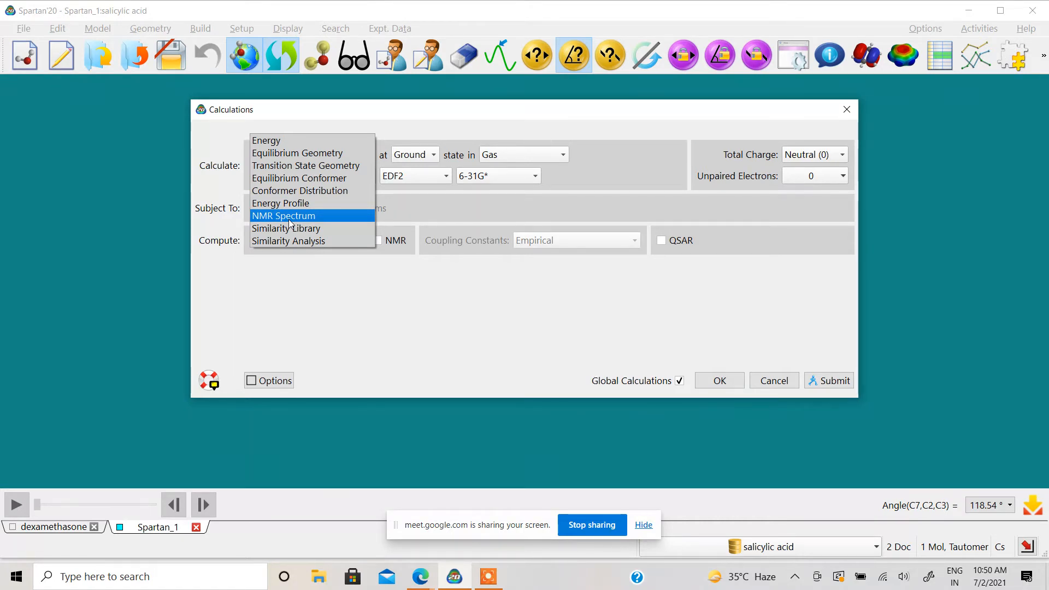
left_click(293, 295)
left_click(317, 176)
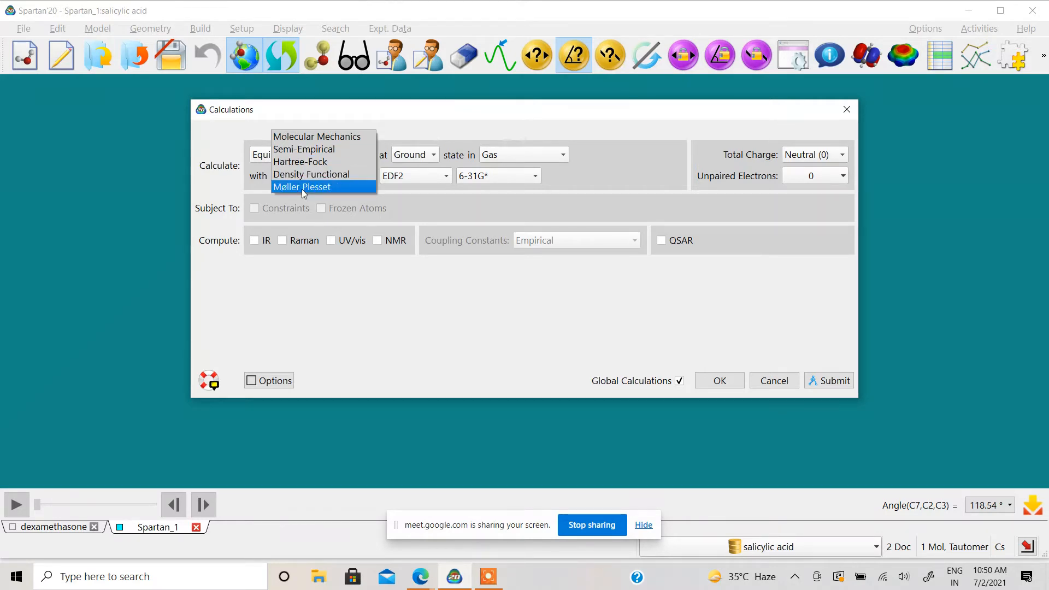
left_click(303, 175)
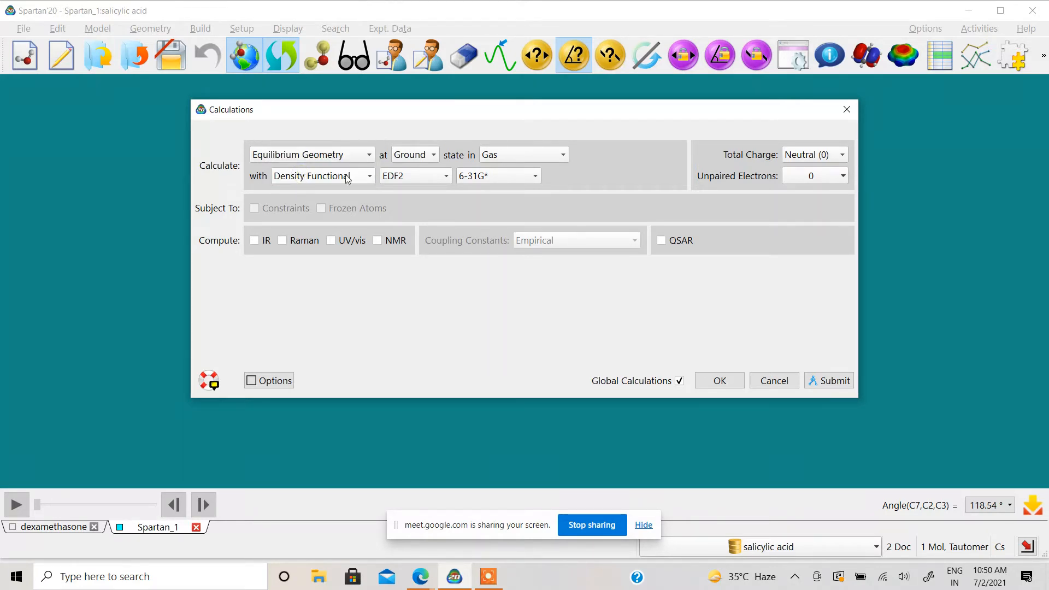
left_click(394, 176)
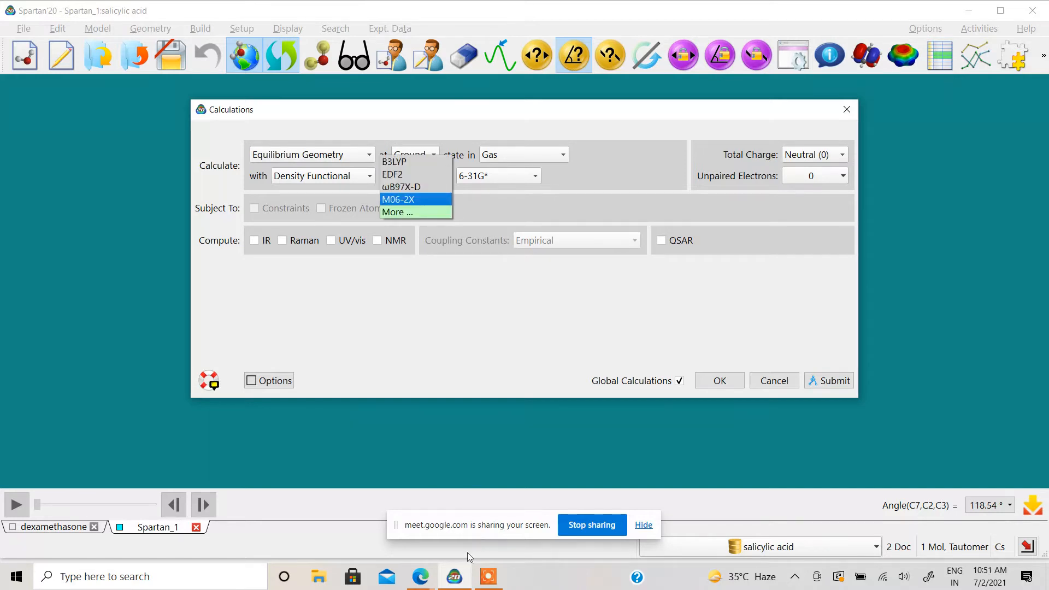
Step: Switch to the Google Meet call, admit the waiting participant, and return to the Spartan calculation setup
left_click(427, 582)
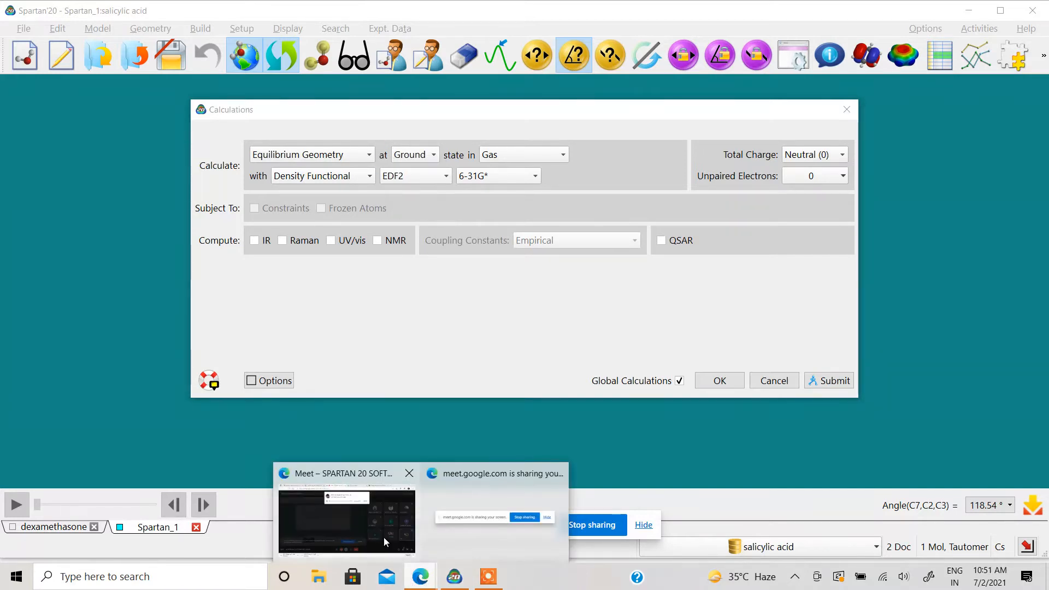
left_click(384, 537)
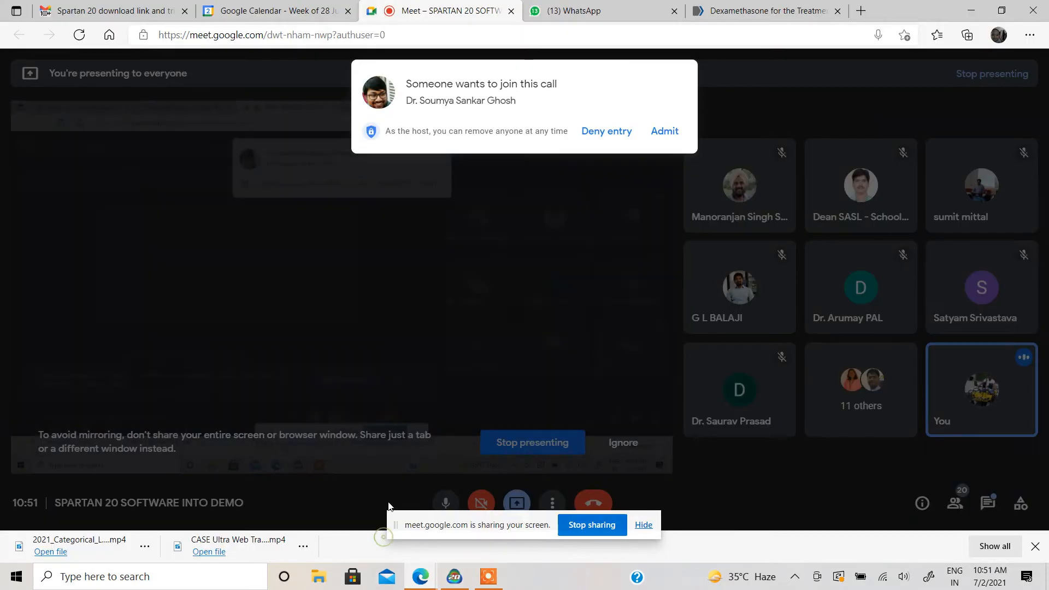
left_click(658, 131)
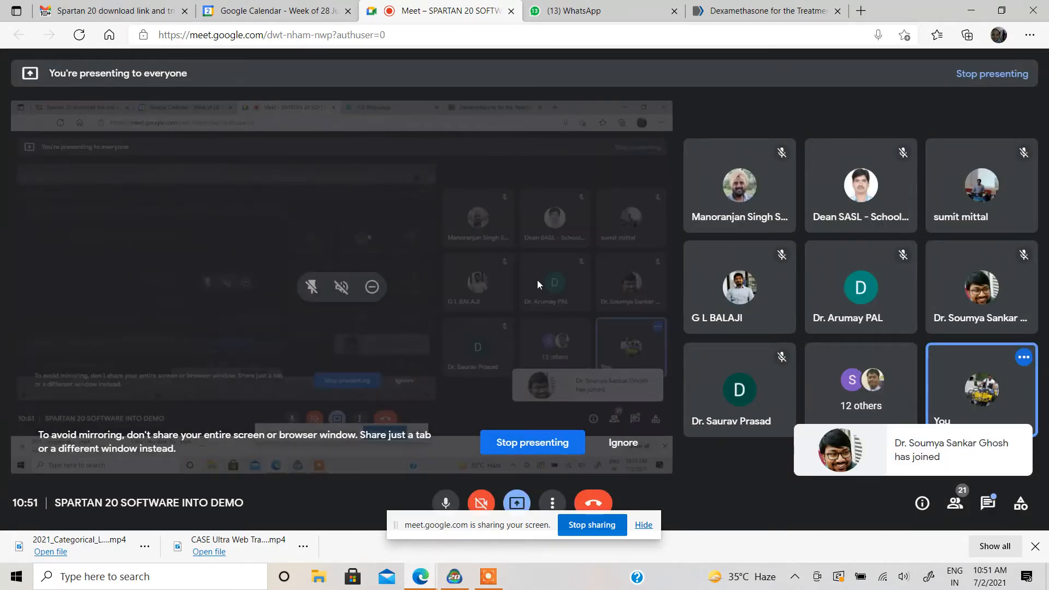
left_click(498, 583)
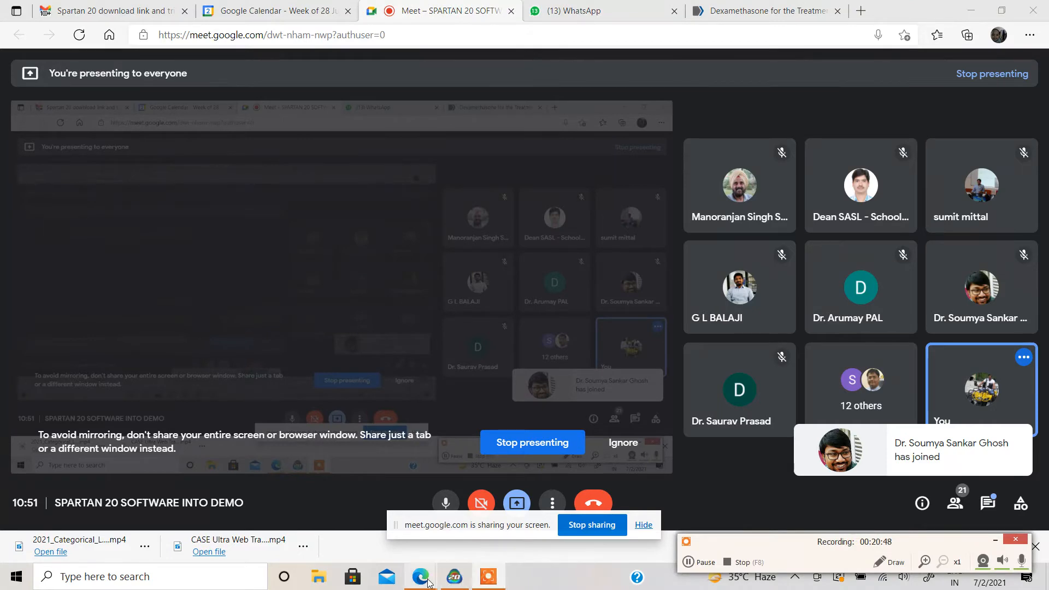
left_click(455, 577)
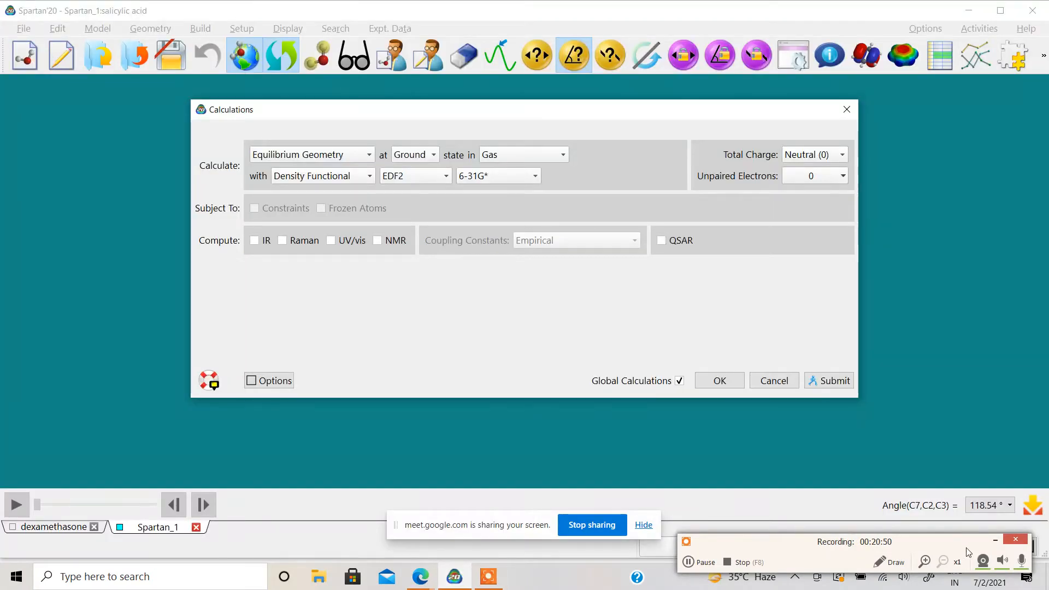
left_click(995, 540)
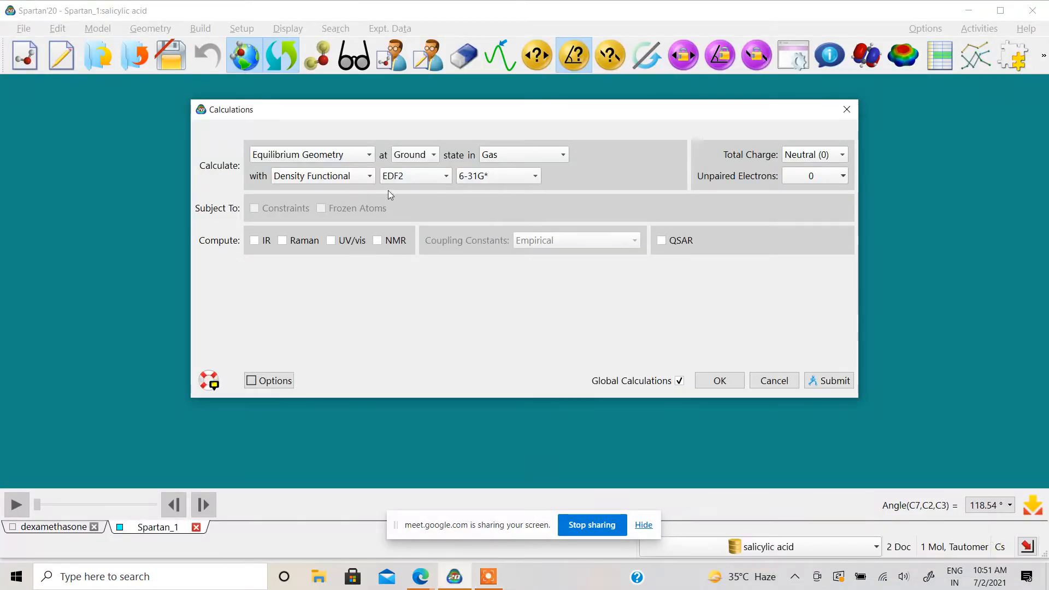
Step: Set the density functional for the equilibrium geometry calculation to B3LYP
left_click(400, 176)
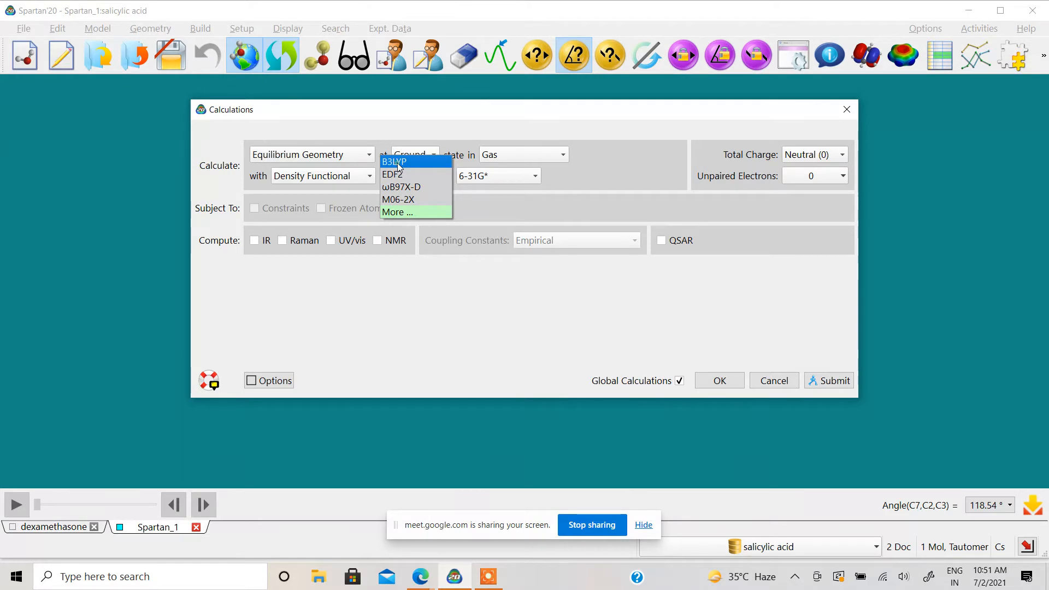
left_click(397, 164)
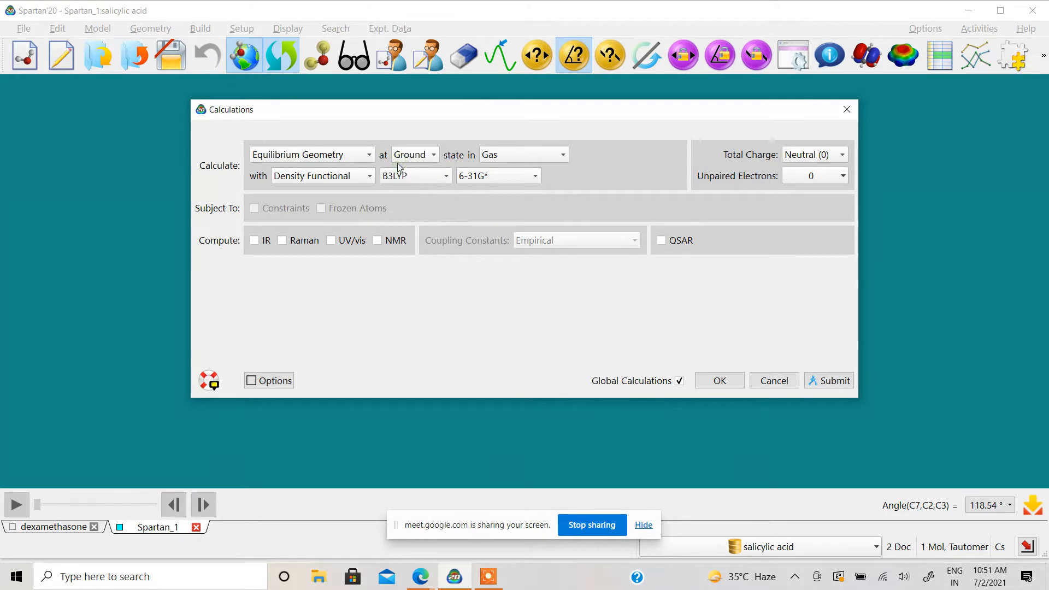
Step: Examine the additional DFT functionals in each family from GGA to DH-RSH-mGGA, then leave the selector without applying any
left_click(424, 177)
left_click(405, 225)
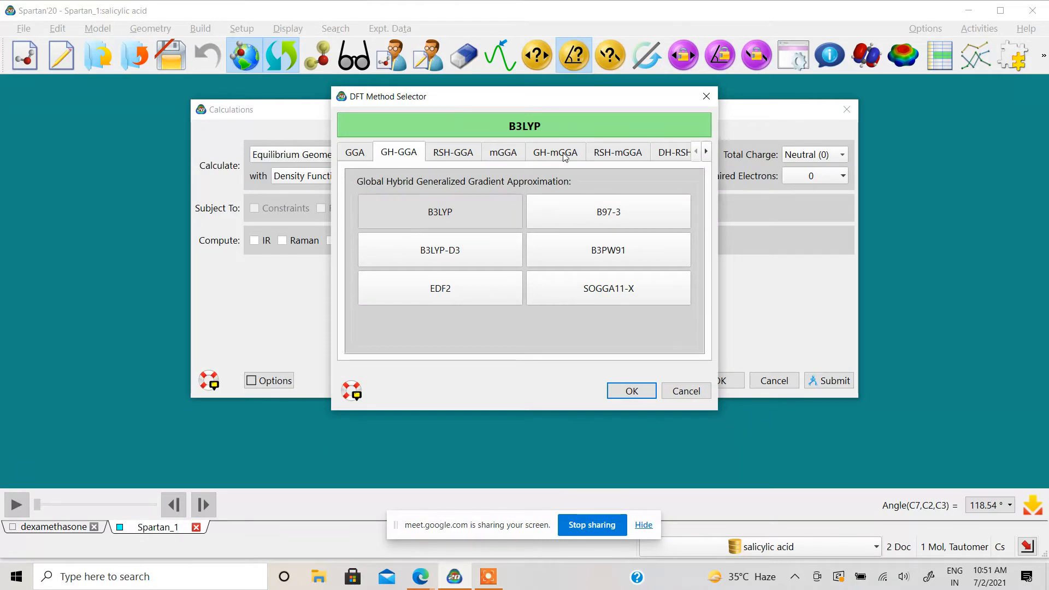
left_click(354, 152)
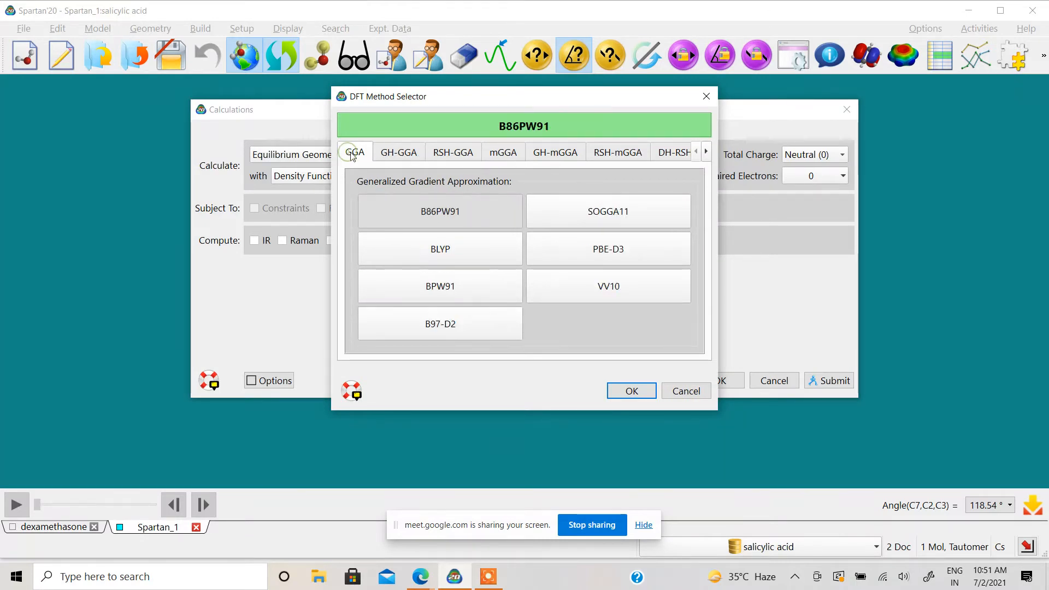
left_click(397, 155)
left_click(440, 157)
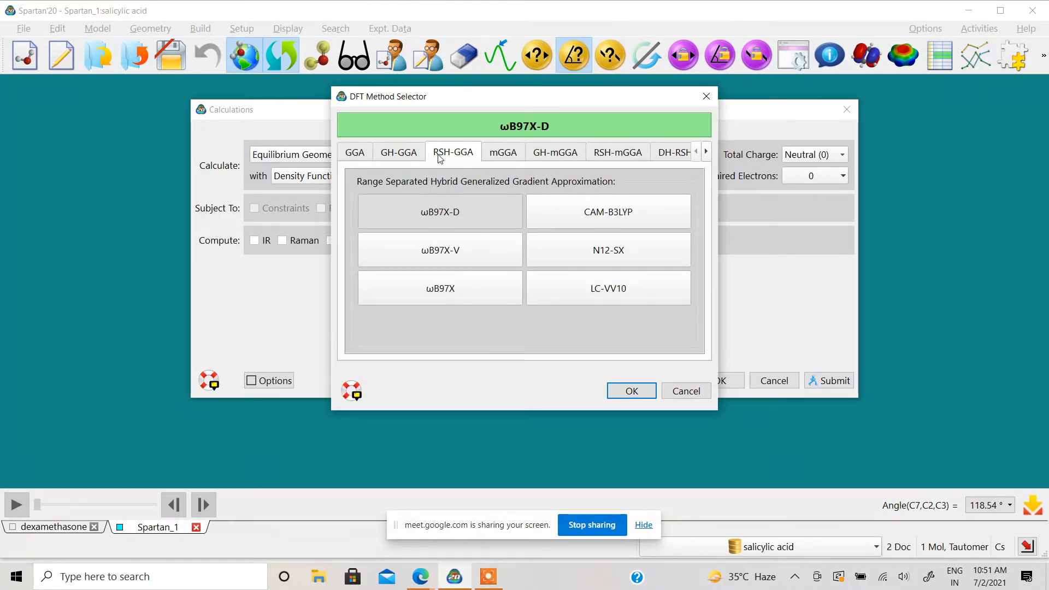
left_click(488, 157)
left_click(549, 159)
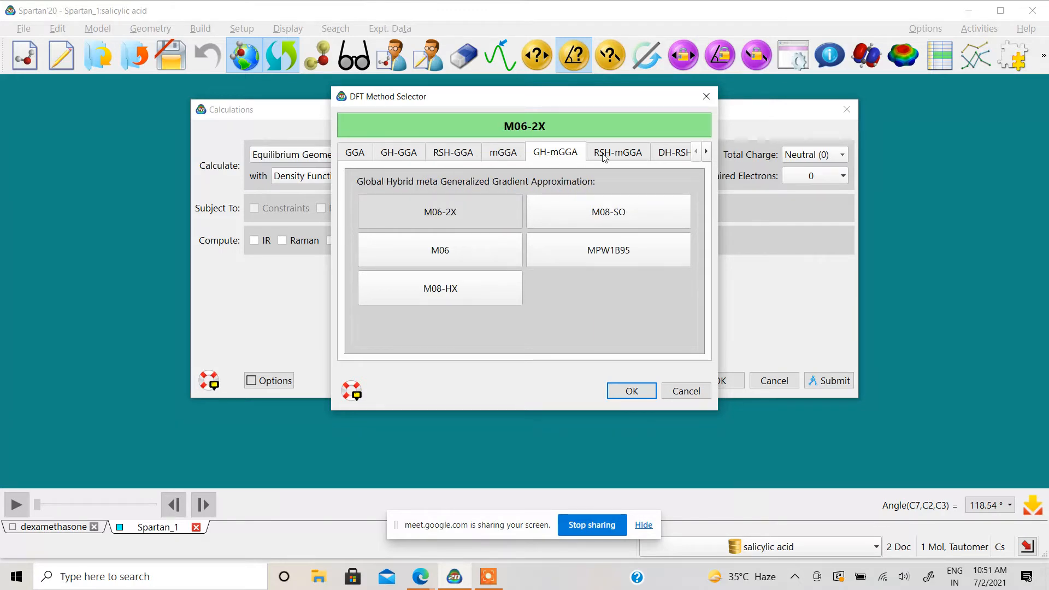
left_click(605, 158)
left_click(672, 157)
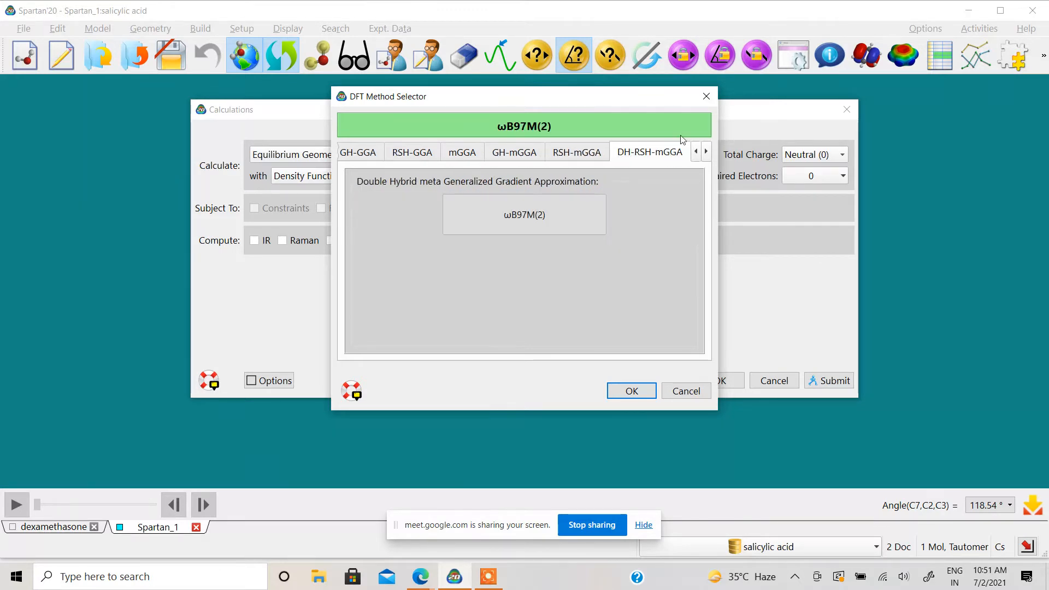
left_click(706, 96)
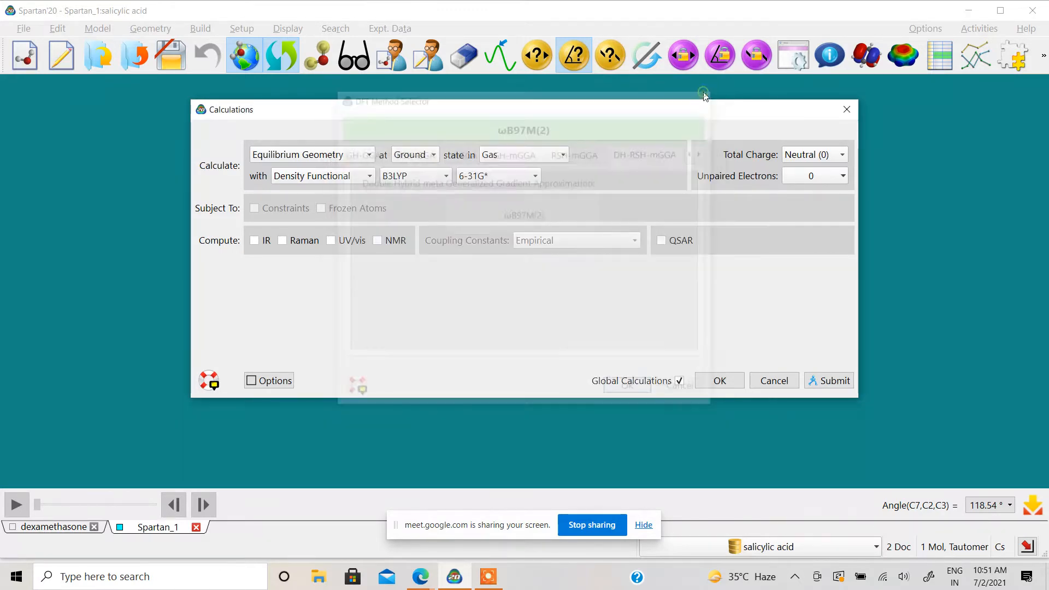
Step: Examine the additional Pople, Dunning, Ahlrichs/Weigend and other basis sets without applying any of them
left_click(471, 175)
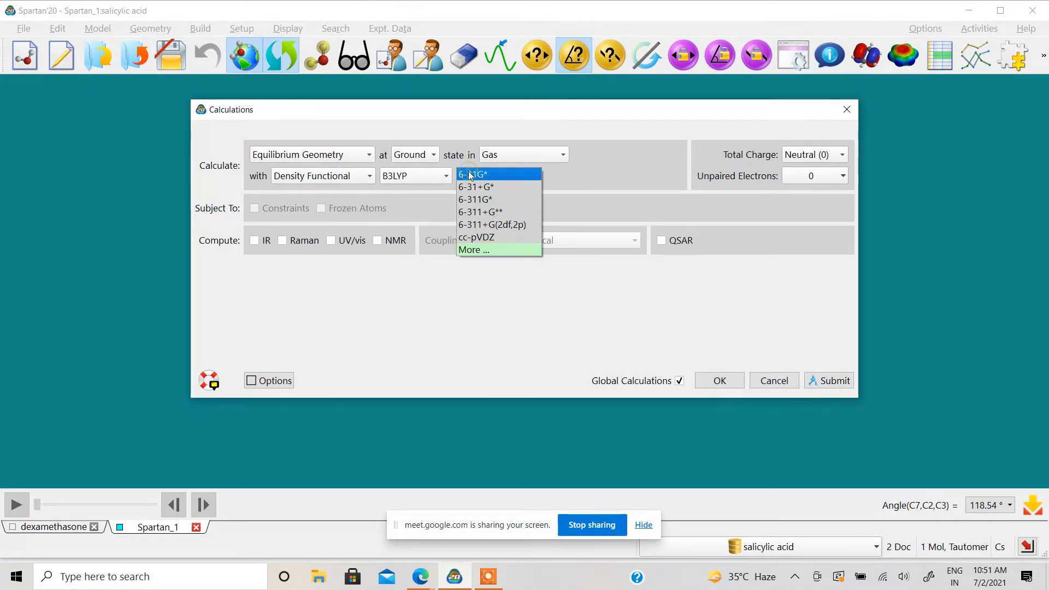
left_click(481, 253)
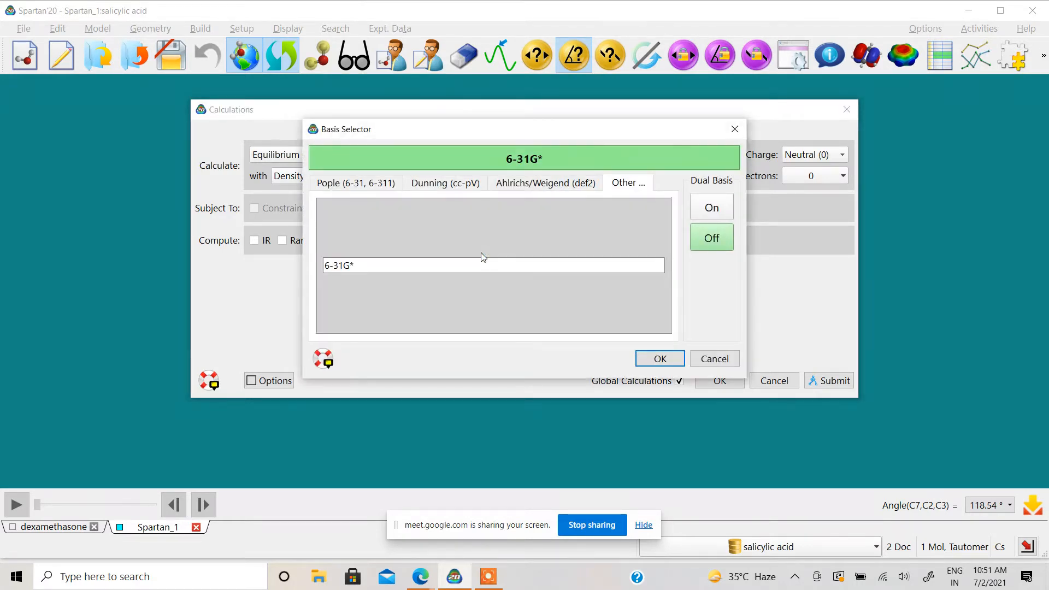
left_click(367, 185)
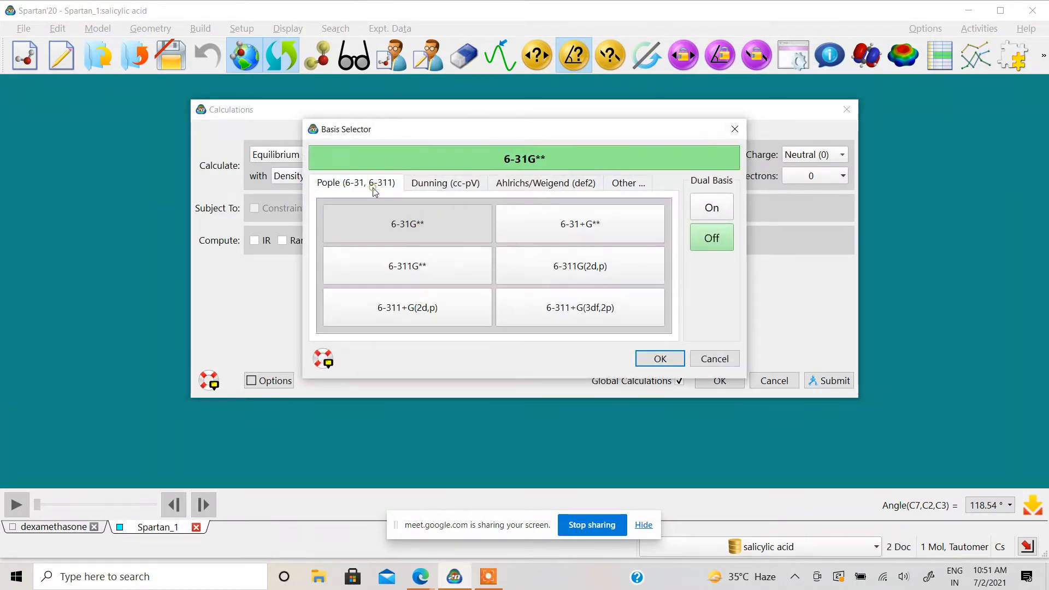
left_click(441, 186)
left_click(534, 184)
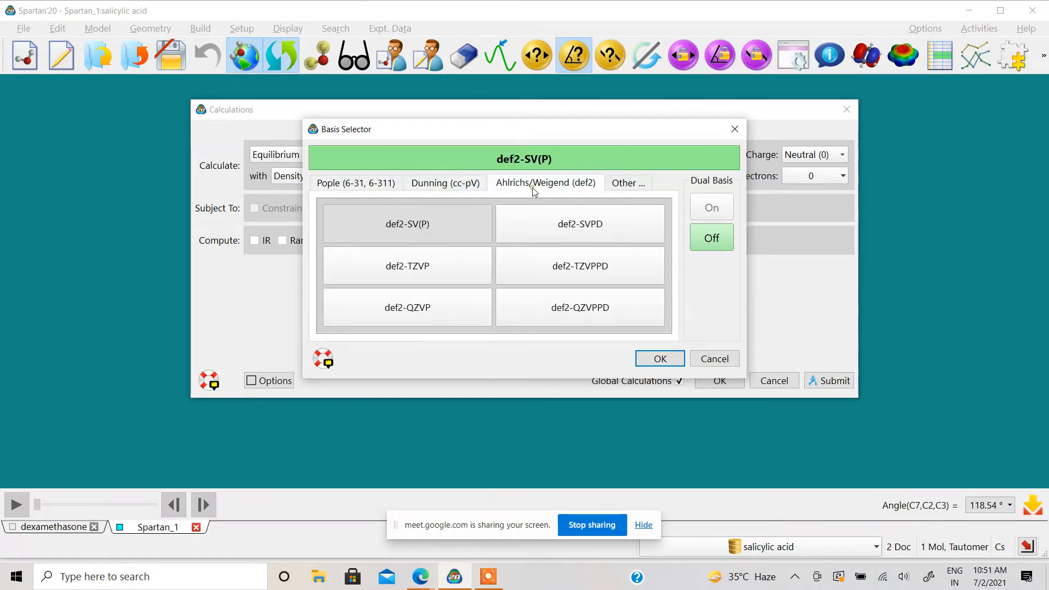
left_click(610, 185)
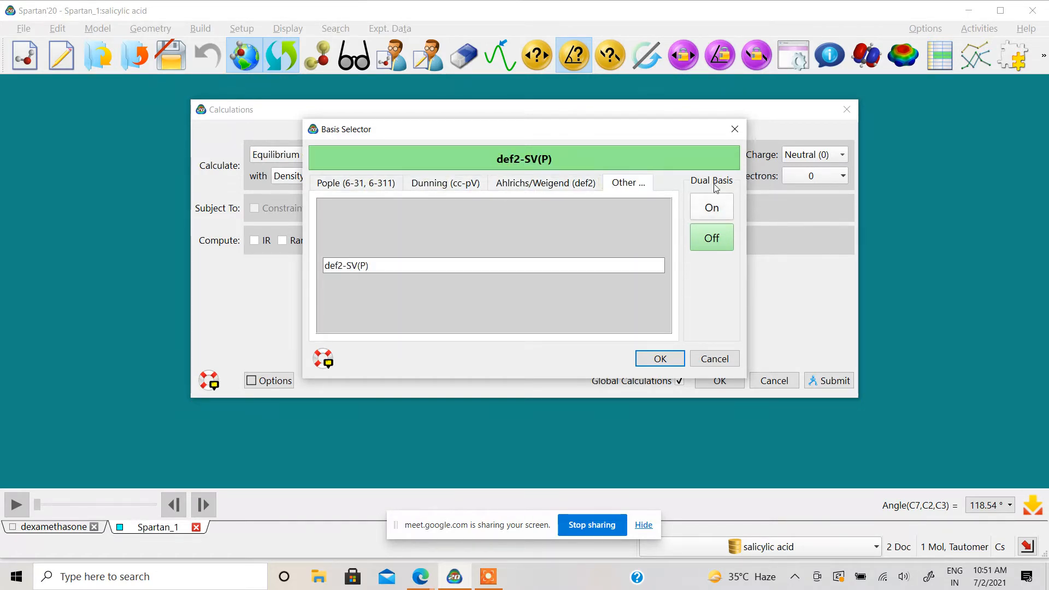
left_click(727, 130)
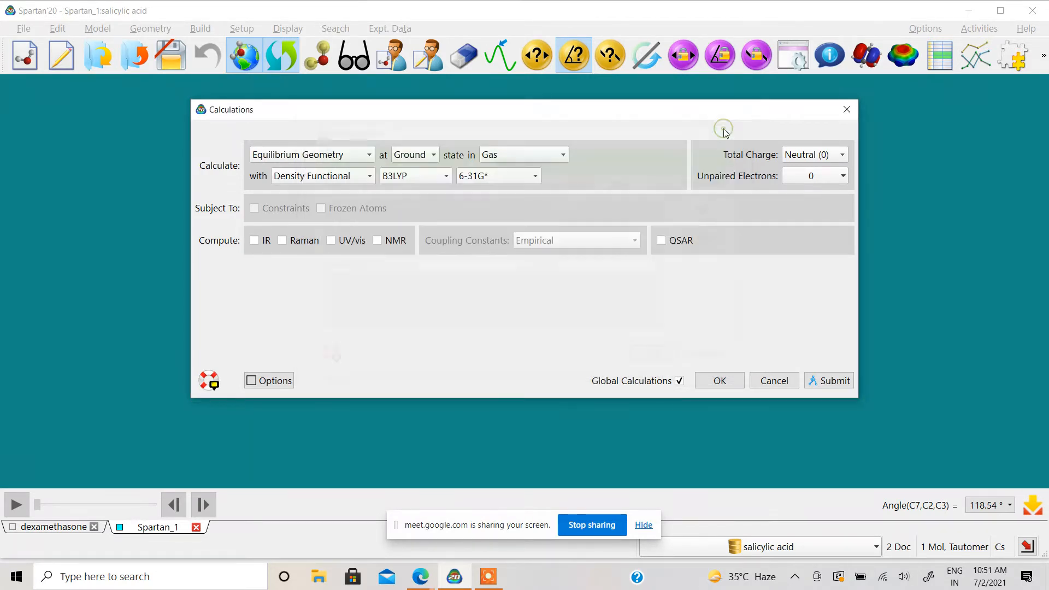
Step: Check the available solvent media and the ground and excited state options for the calculation
left_click(551, 156)
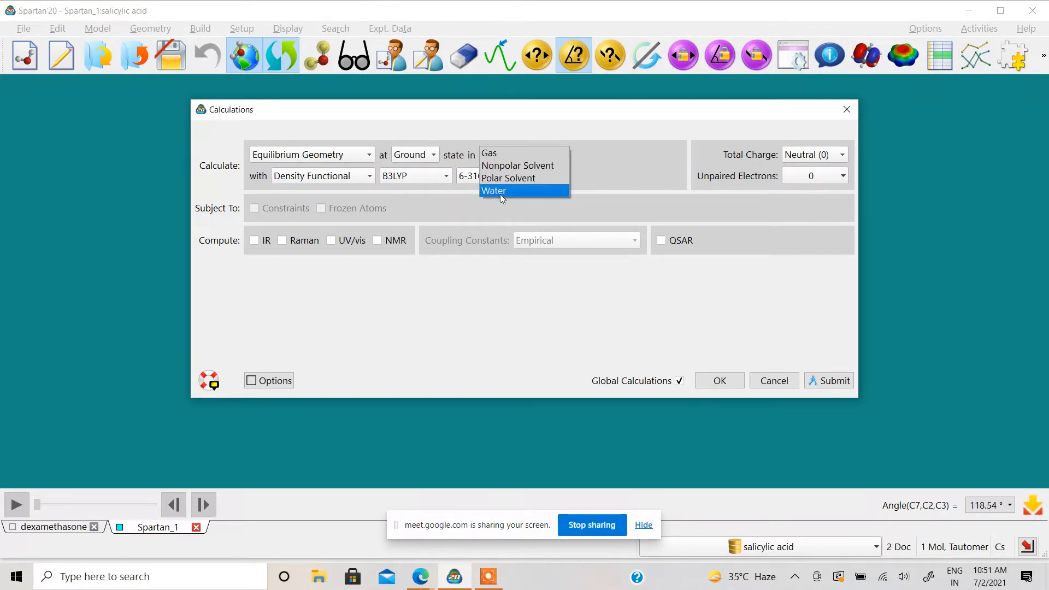
left_click(433, 157)
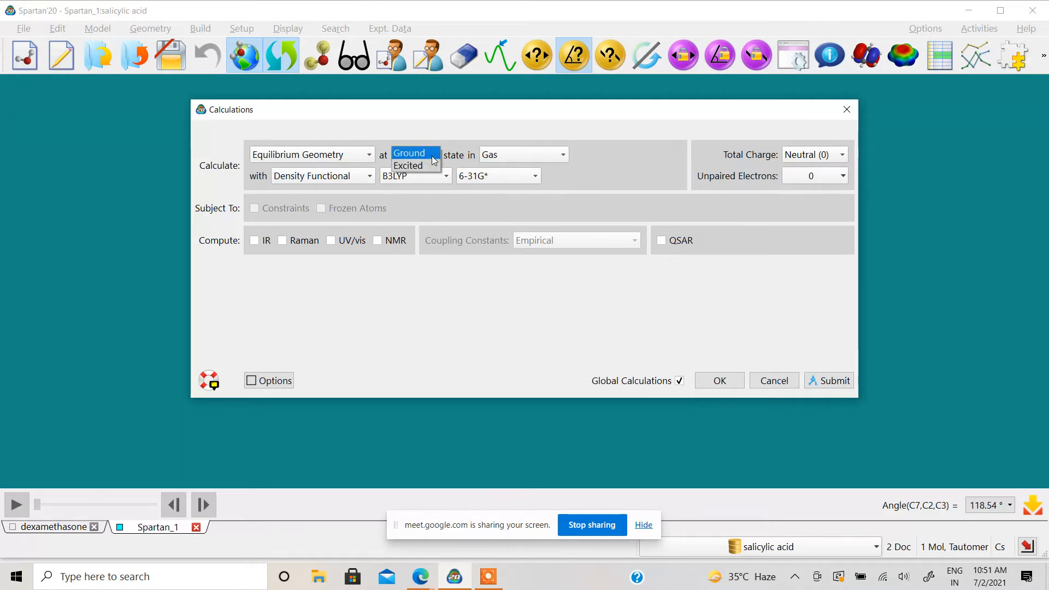
left_click(430, 201)
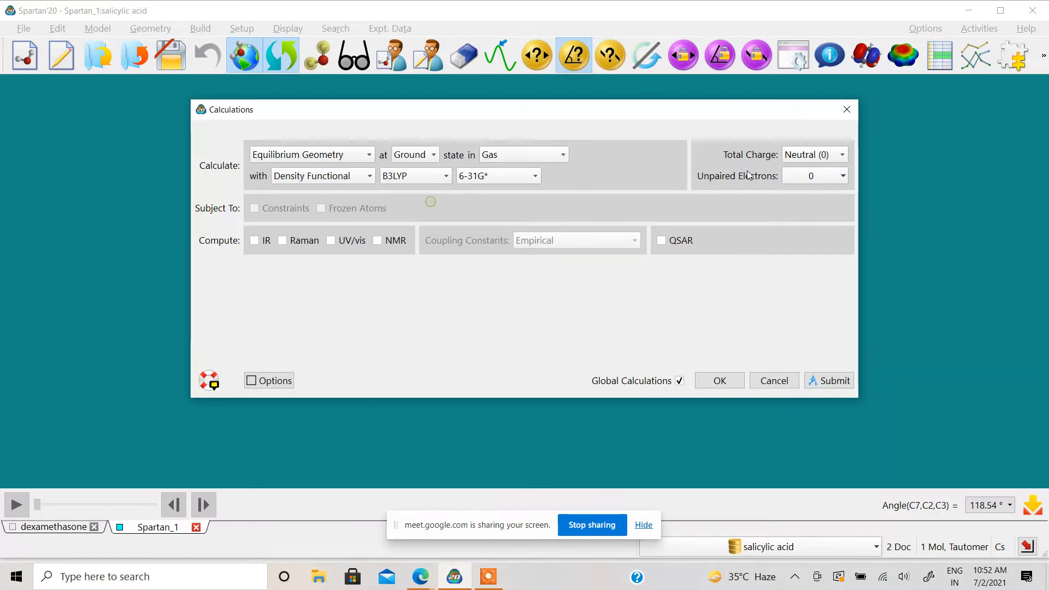
Step: Check the total charge choices and the custom charge entry, cancelling without specifying a charge
left_click(821, 156)
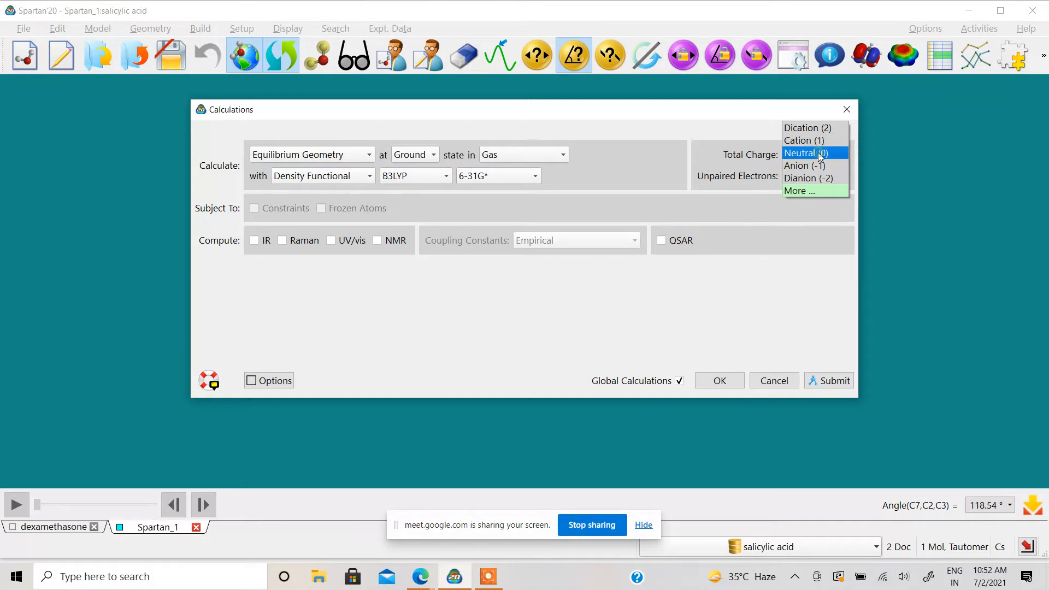
left_click(801, 191)
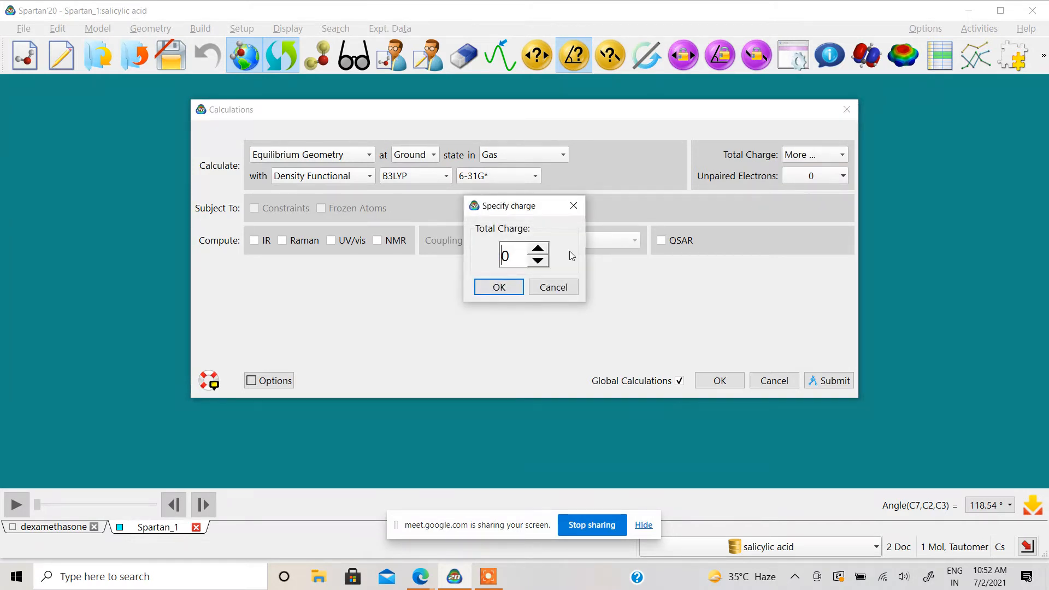
left_click(573, 205)
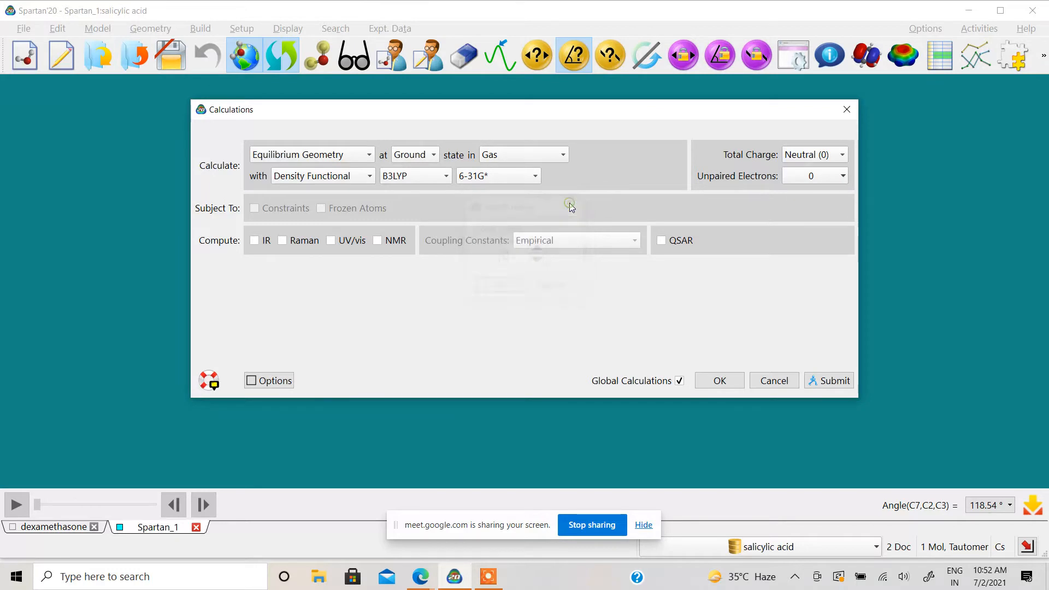
Step: Check the custom entry for the number of unpaired electrons, leaving it without specifying a value
left_click(831, 176)
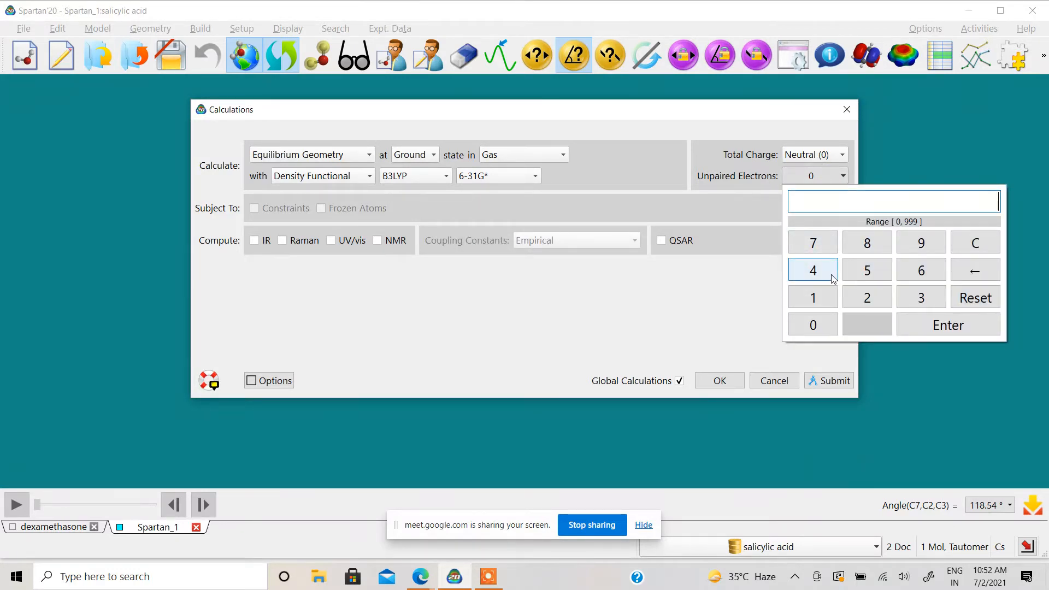
left_click(663, 332)
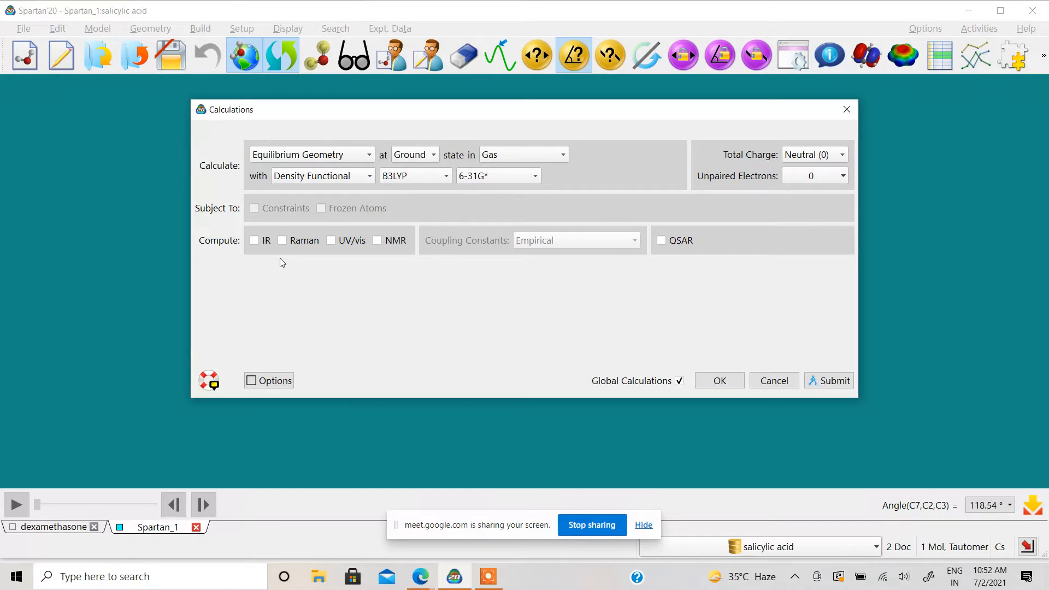
Step: Include NMR for the current model and QSAR in the computed properties, moving the calculation dialog aside to check the molecule
left_click_drag(481, 110, 426, 114)
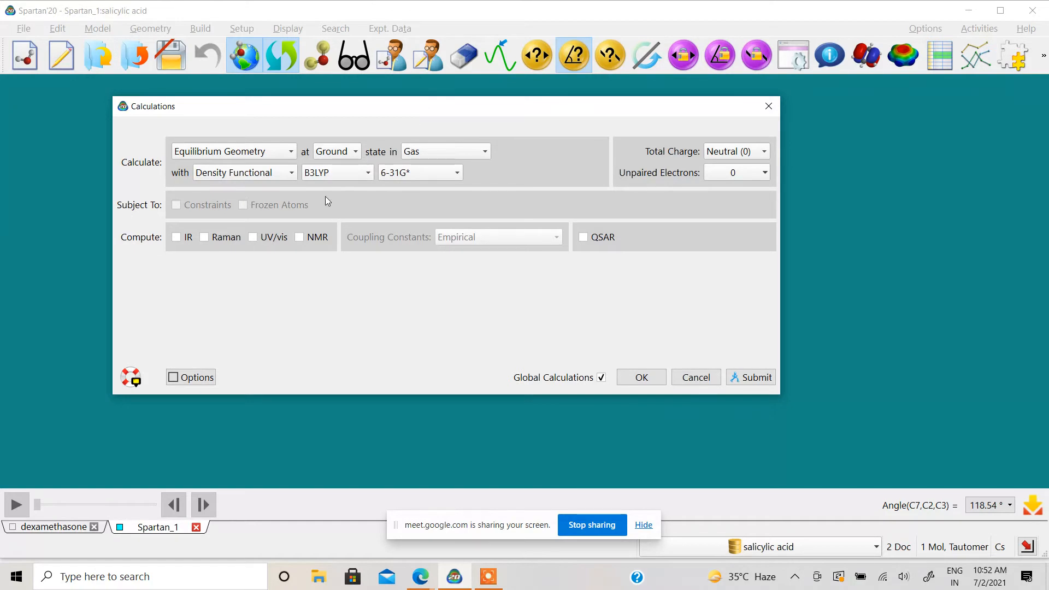
left_click(297, 238)
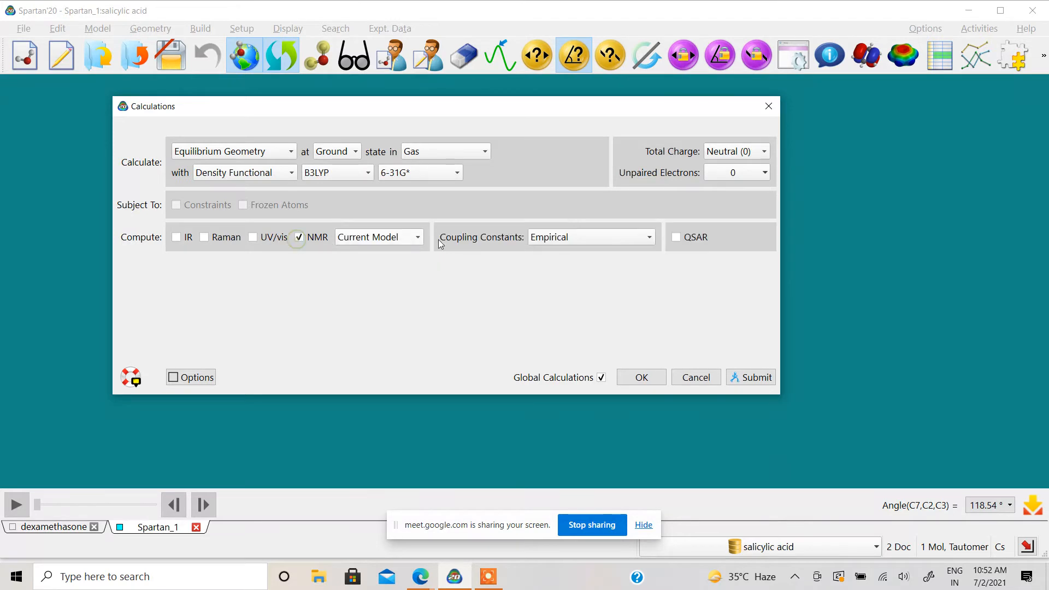
left_click(677, 236)
left_click_drag(585, 115, 1007, 387)
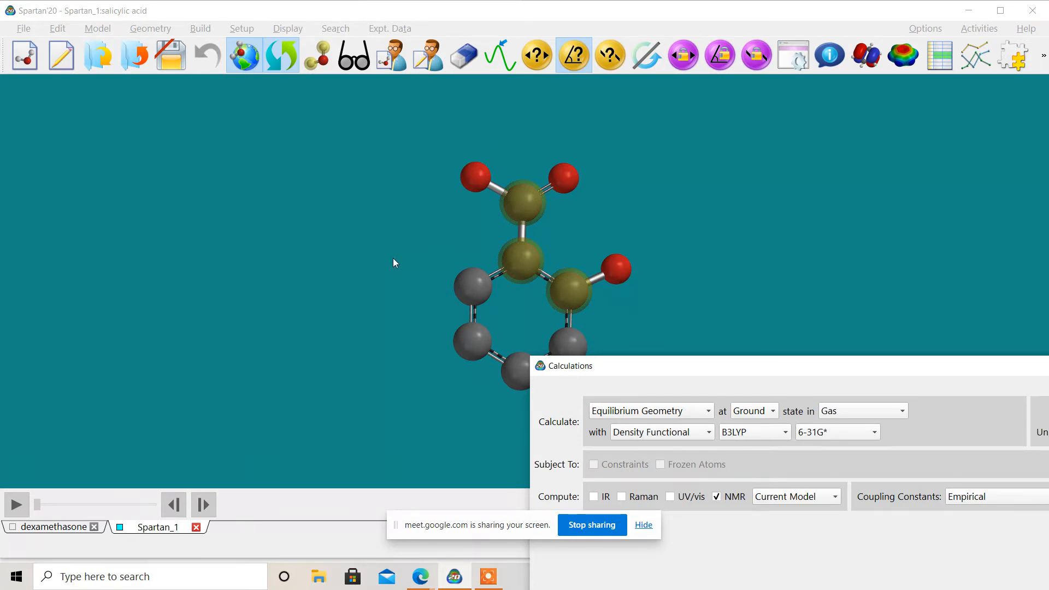
left_click_drag(687, 367, 324, 179)
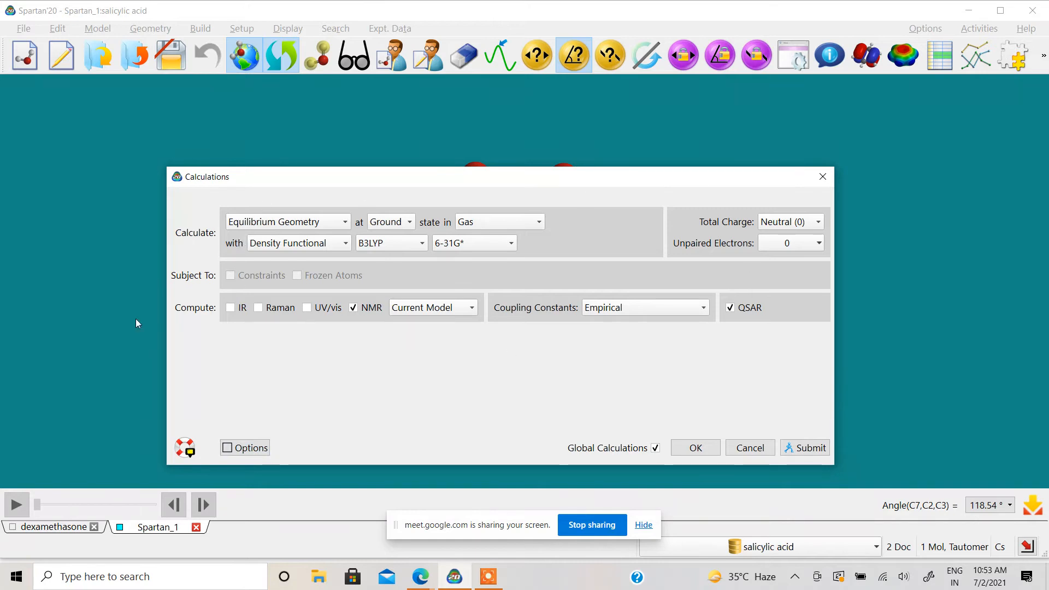
Step: Reveal the calculation's extra options field and submit the job, saving it to the Desktop as salicylic acid_test
left_click(245, 448)
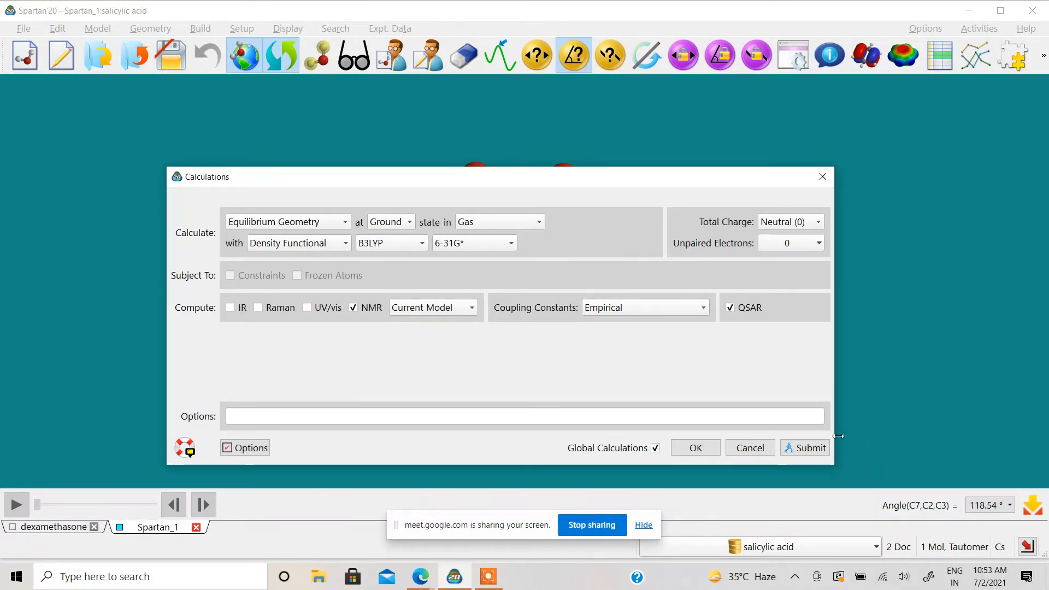
left_click(812, 447)
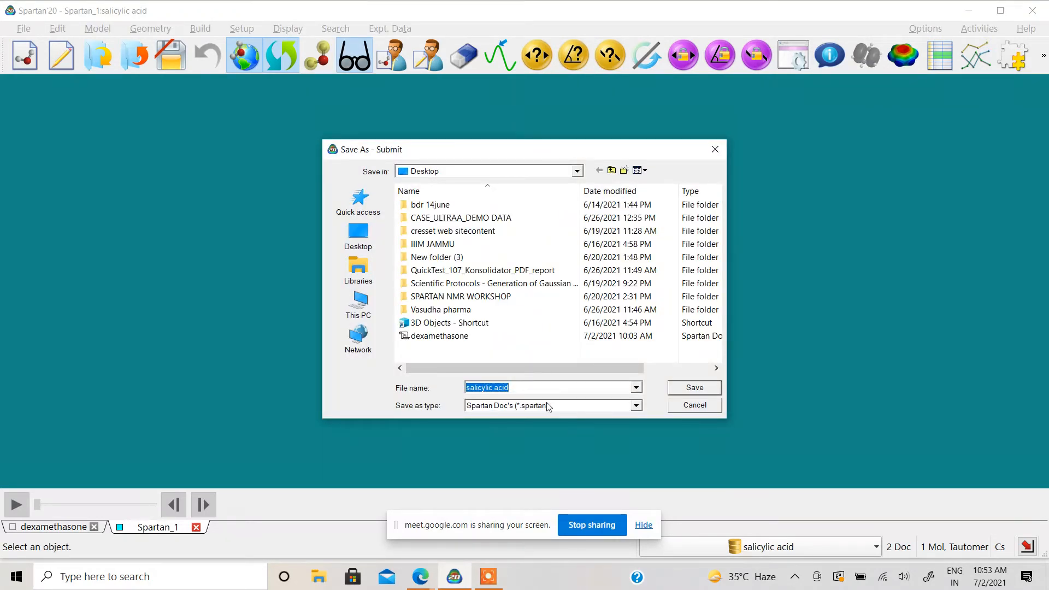
left_click(547, 388)
type("_test")
left_click(708, 387)
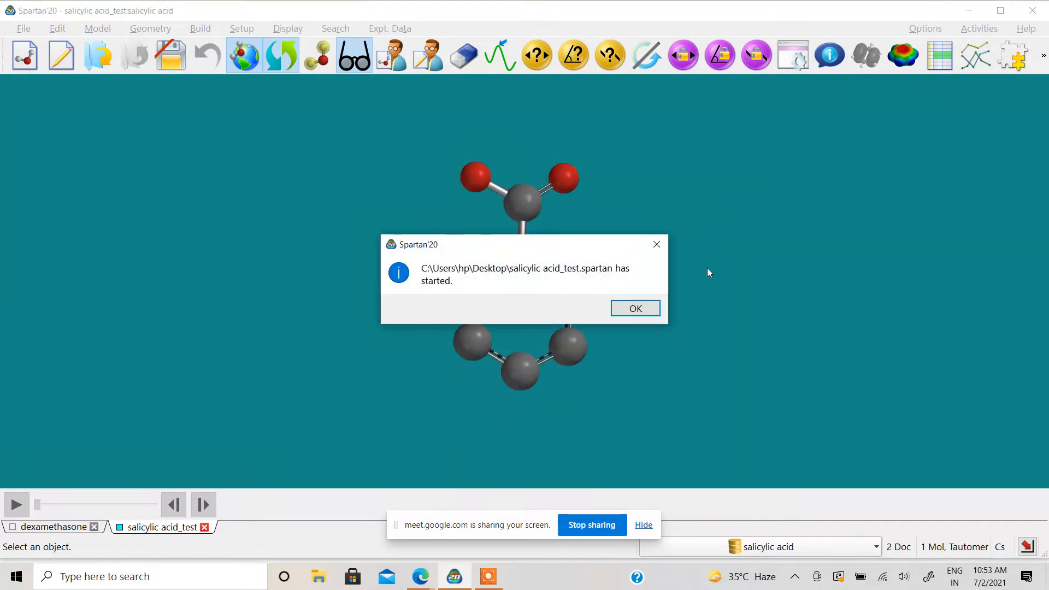
left_click(624, 311)
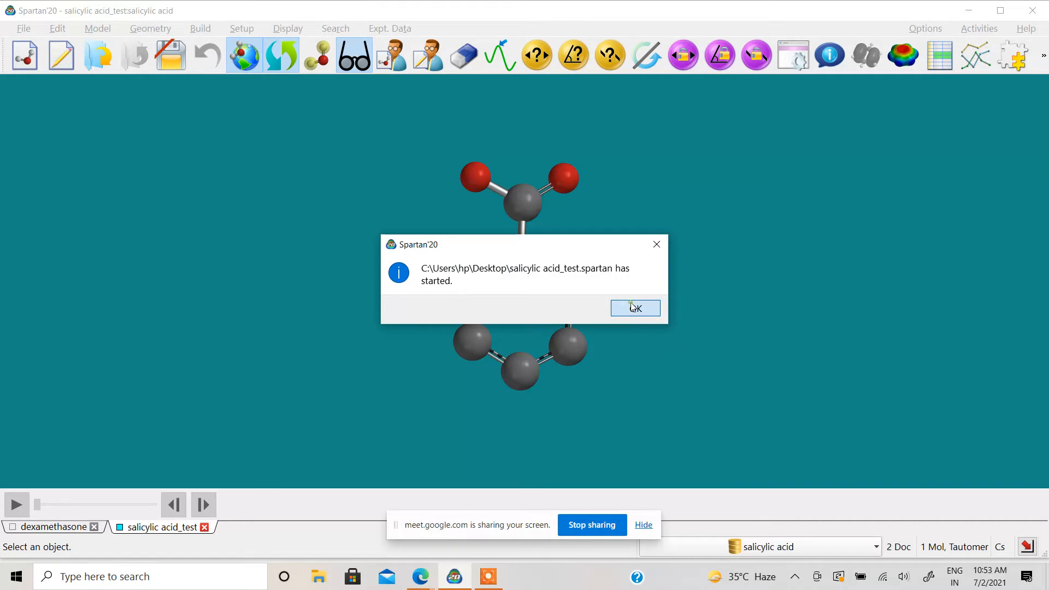
Step: Open the job monitor, inspect the salicylic acid entry of the salicylic acid_test job with its rotatable structure preview, and enlarge the monitor
left_click(939, 29)
left_click(938, 110)
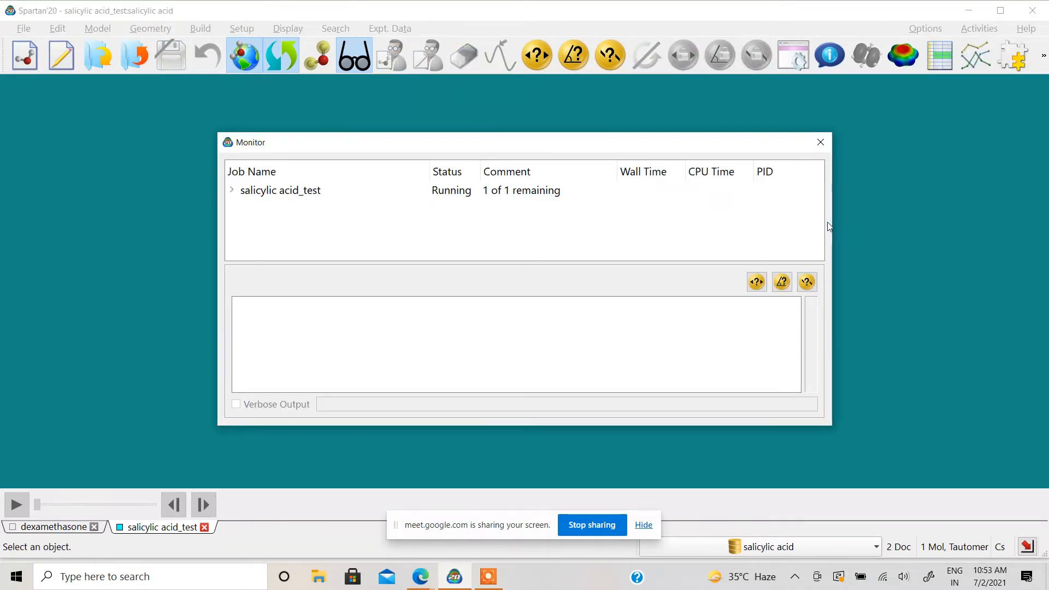
double_click(569, 192)
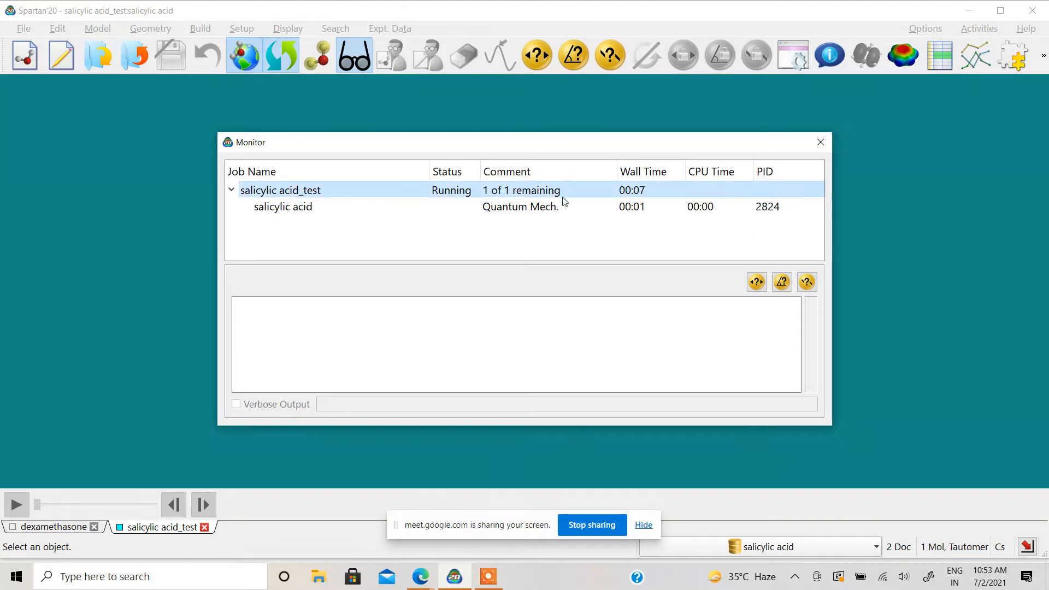
left_click(555, 208)
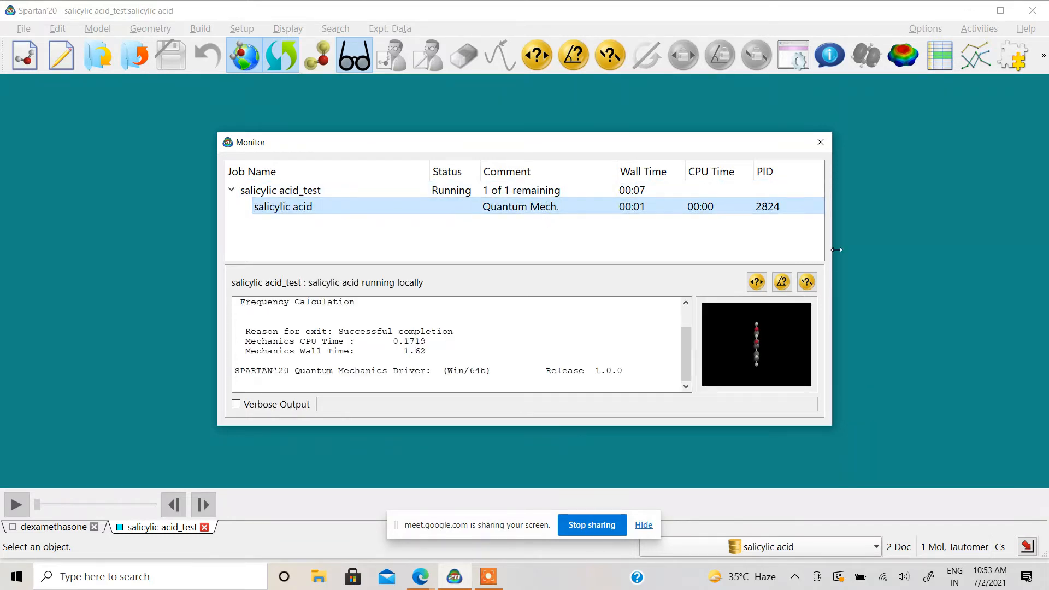
left_click_drag(908, 256, 1030, 255)
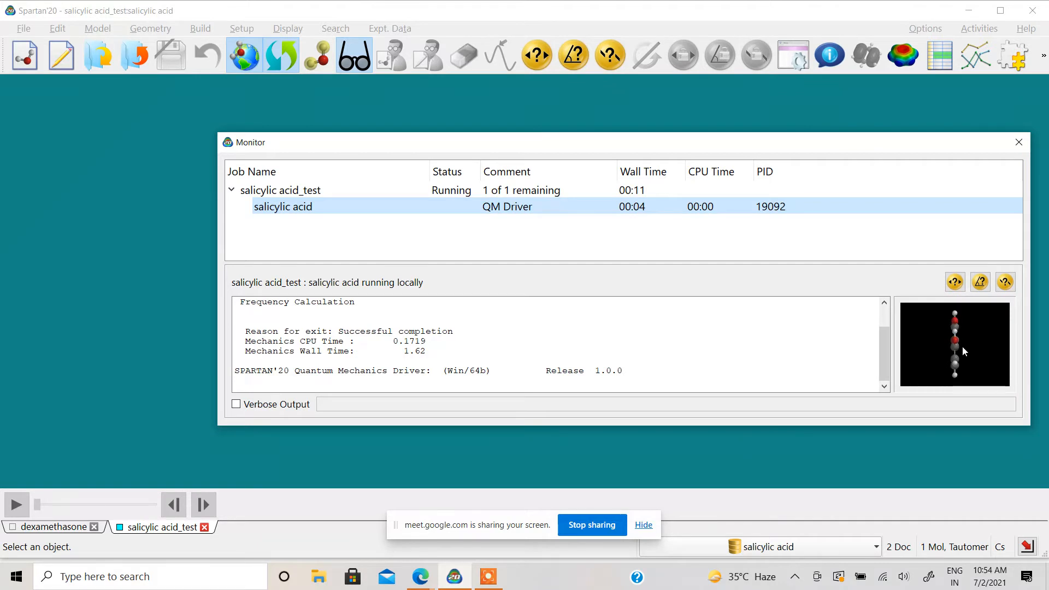
left_click_drag(960, 345, 1024, 350)
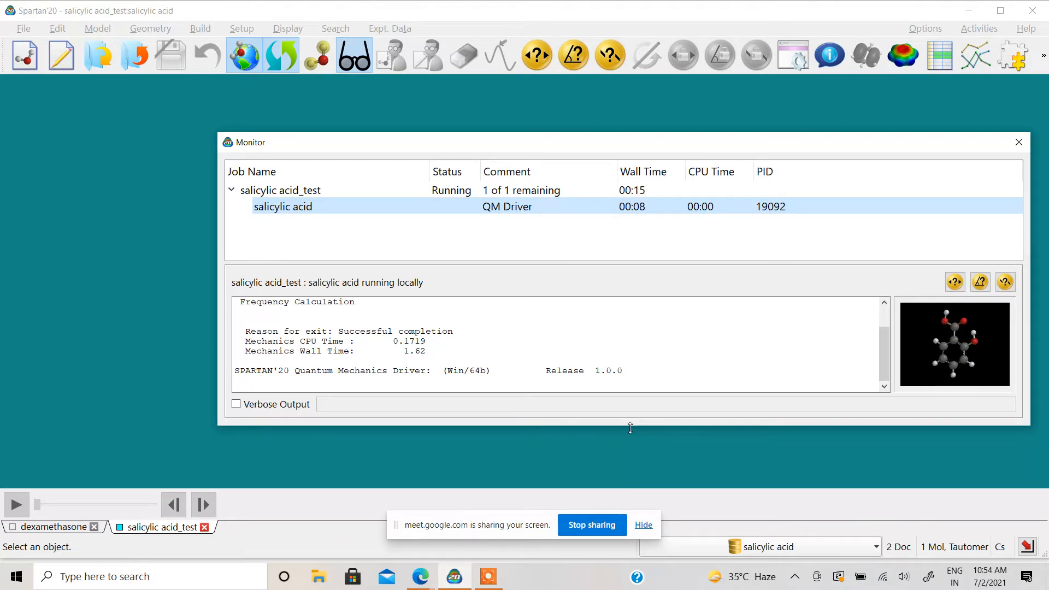
left_click_drag(629, 427, 630, 497)
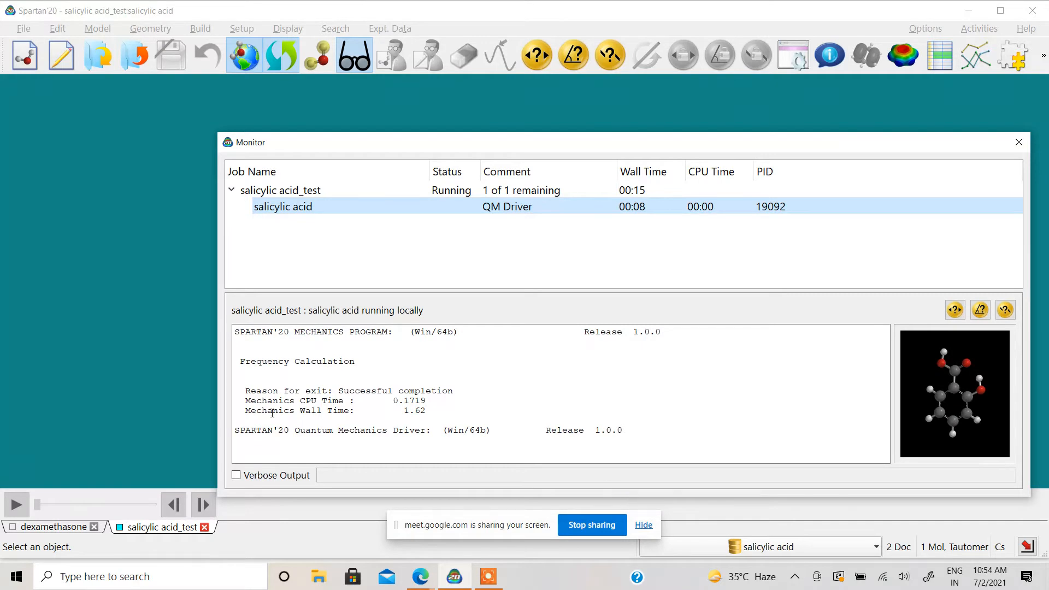
Step: Switch on verbose output for the running salicylic acid job and read through its calculation log
left_click(236, 476)
scroll(387, 428, "up", 1)
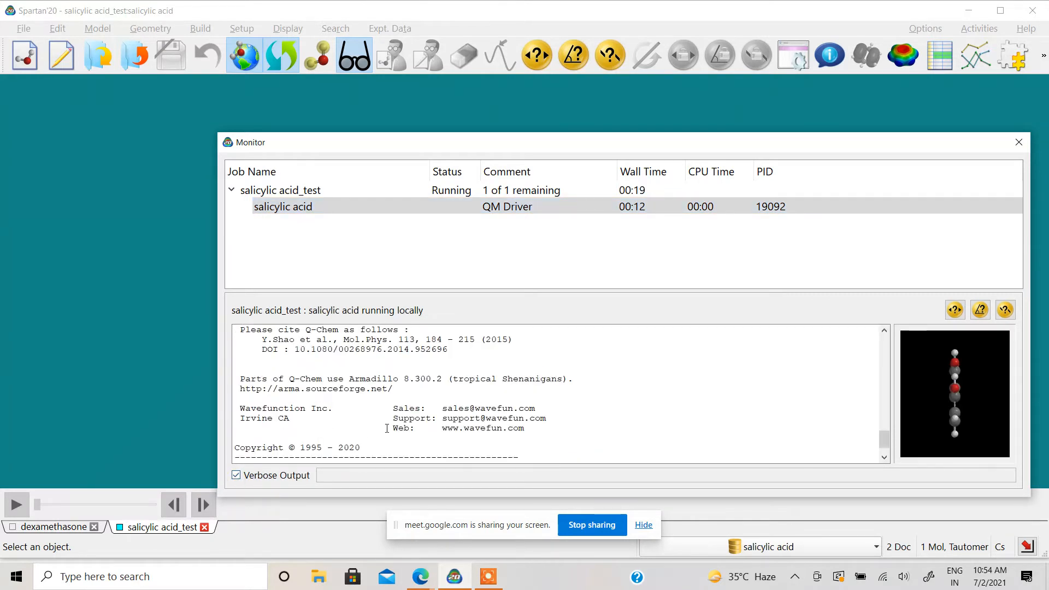
scroll(395, 420, "down", 1)
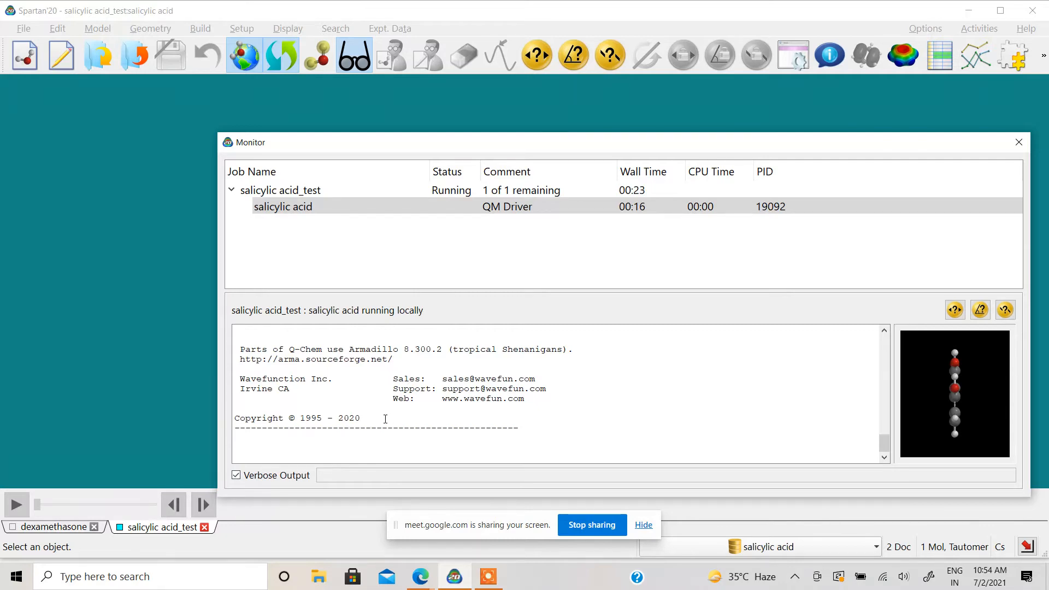
scroll(387, 419, "up", 1)
scroll(387, 419, "down", 1)
scroll(386, 419, "up", 5)
scroll(386, 419, "down", 9)
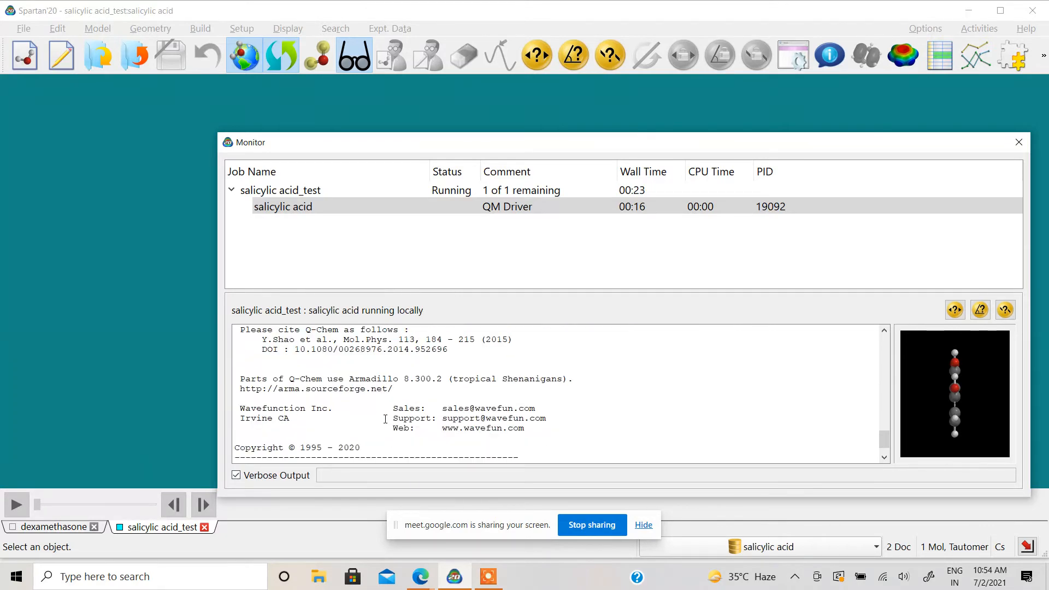
scroll(386, 419, "down", 8)
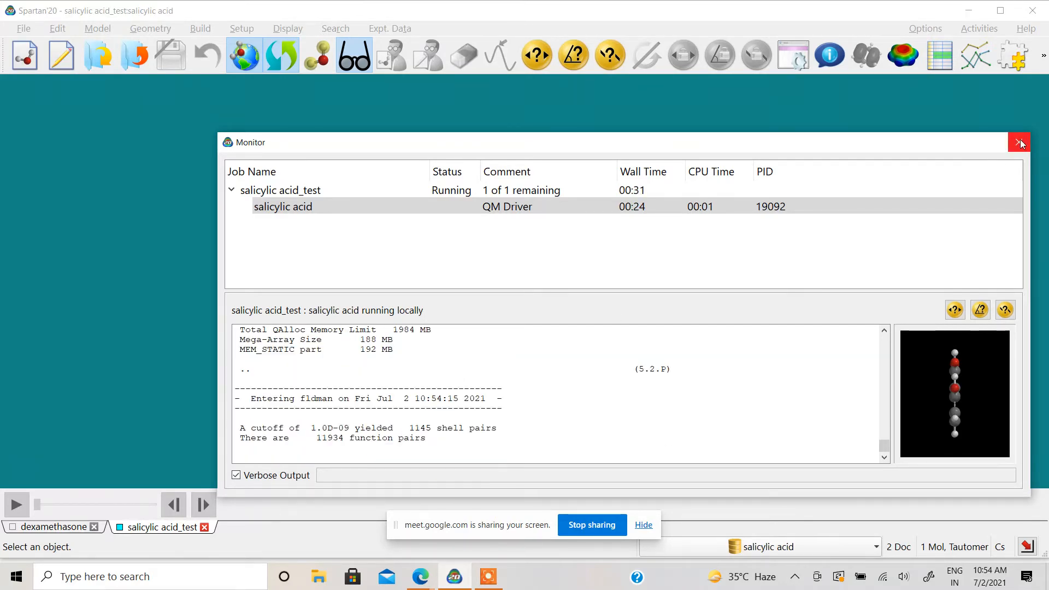
Step: Terminate the running salicylic acid_test job and close the job monitor
double_click(323, 189)
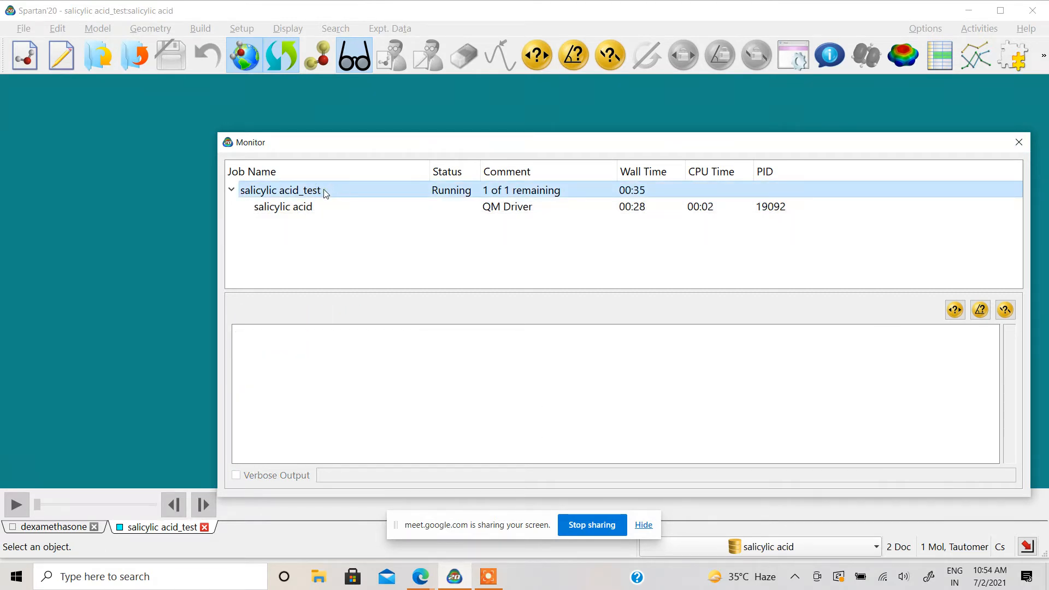
left_click(705, 318)
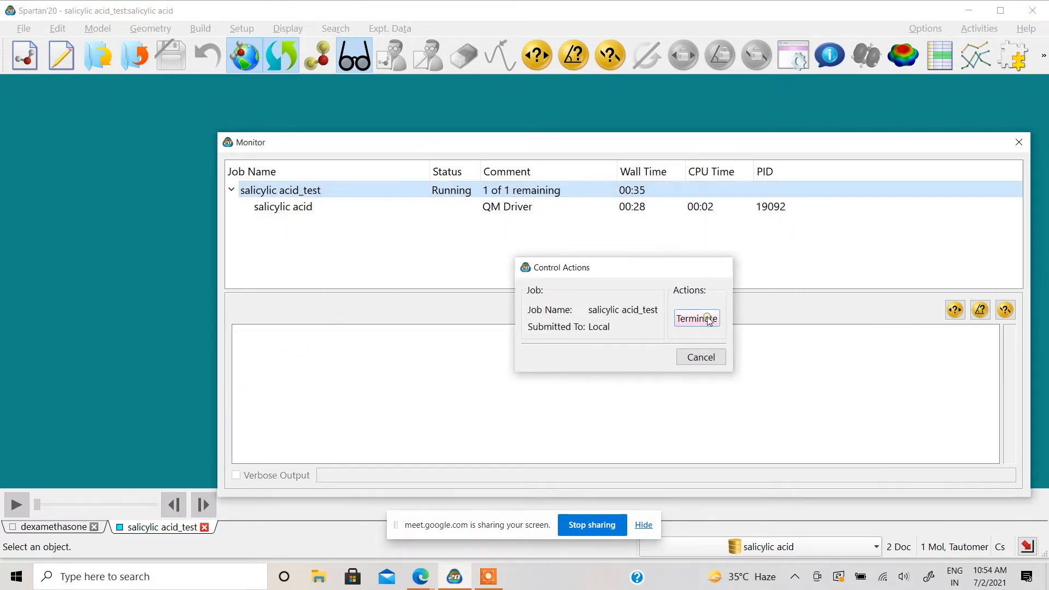
left_click(1024, 144)
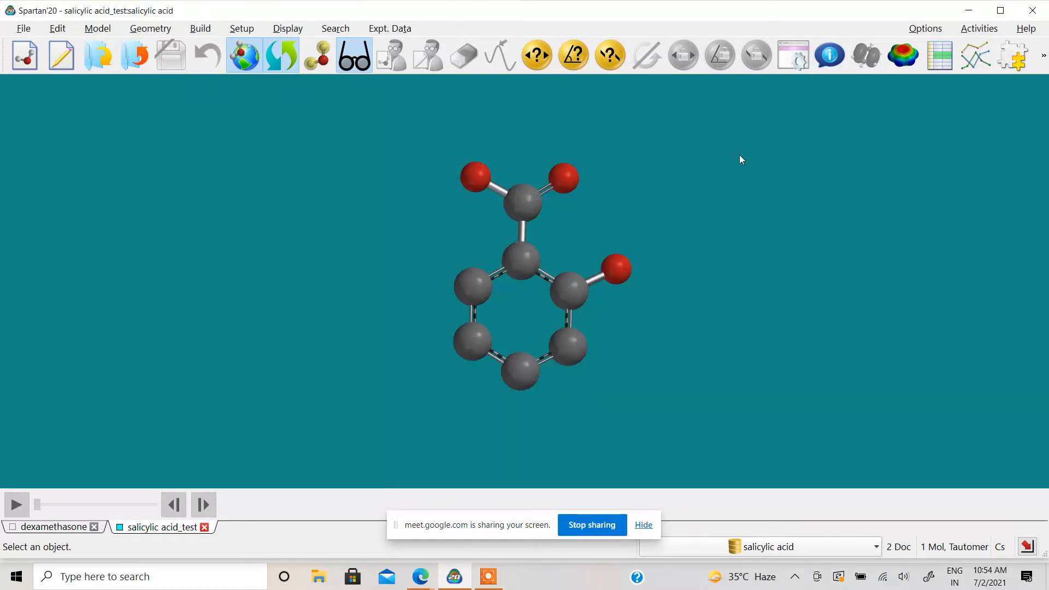
Step: Rotate the salicylic acid model to face its ring and add a HOMO surface to the molecule's surface list
left_click(635, 310)
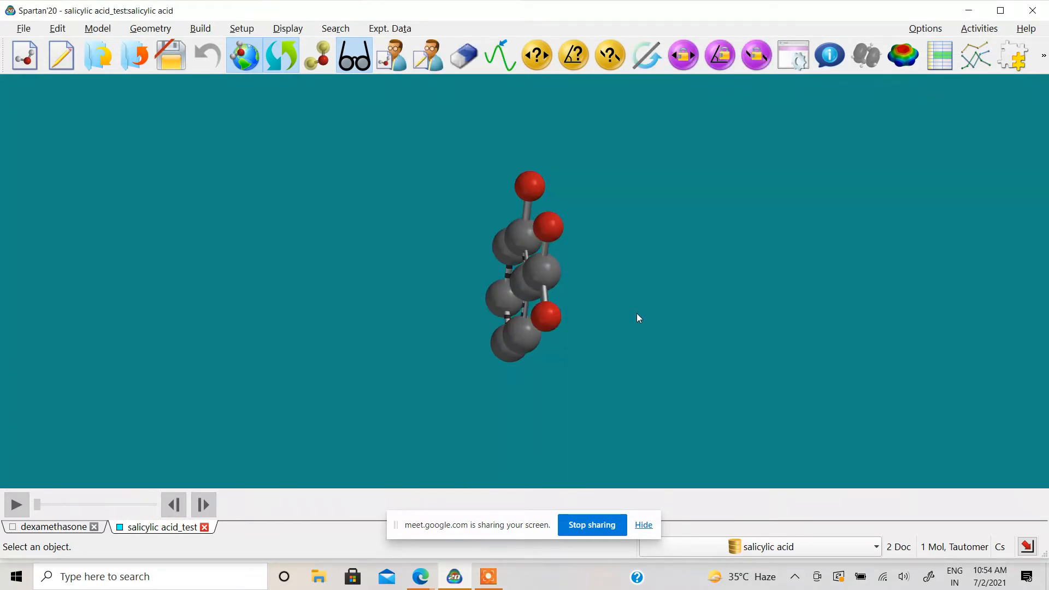
left_click_drag(621, 295, 675, 292)
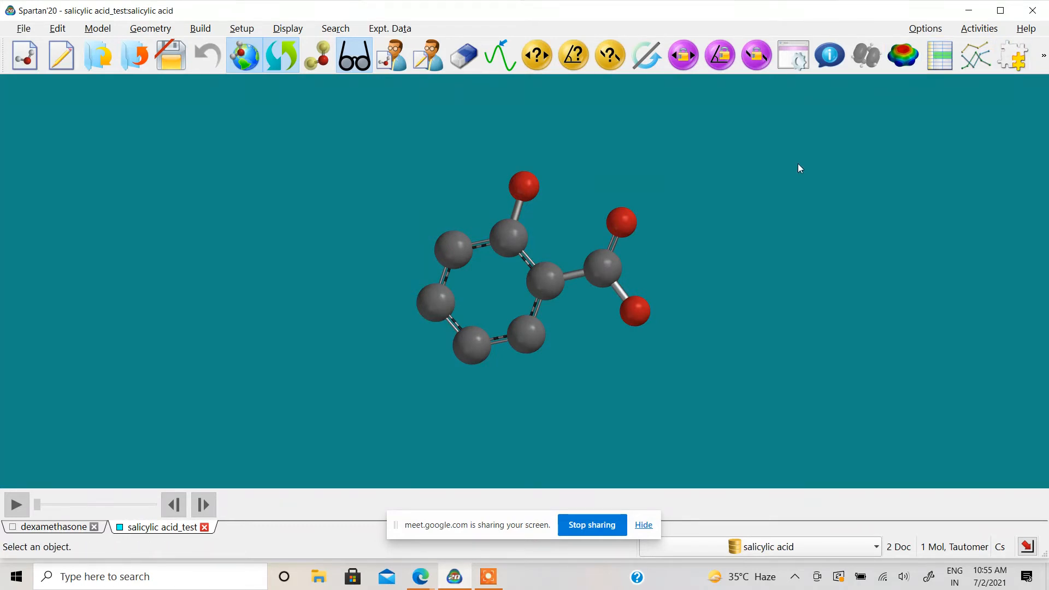
left_click(903, 55)
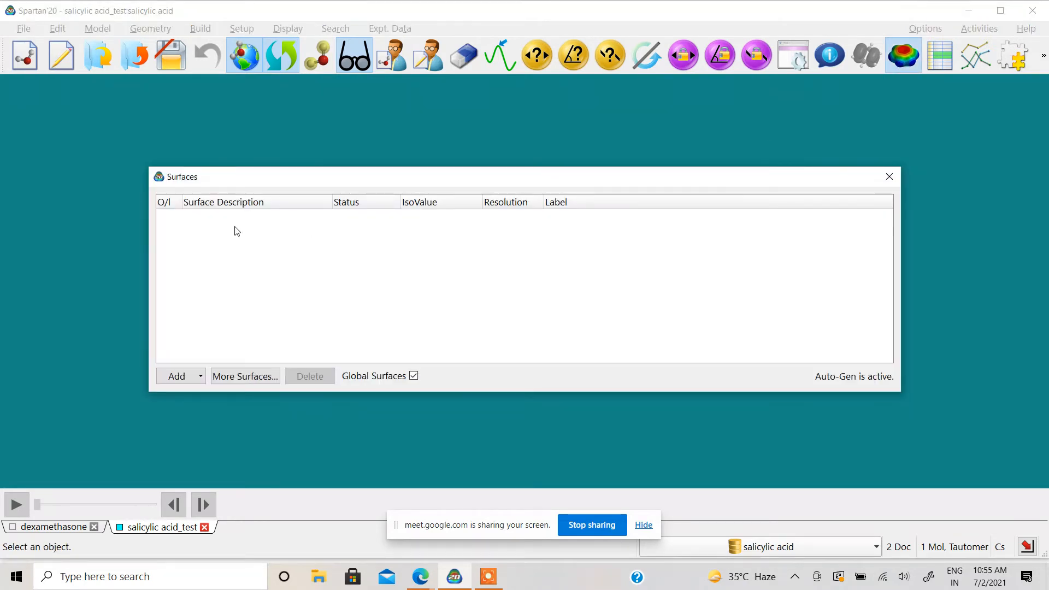
left_click(185, 376)
left_click(186, 397)
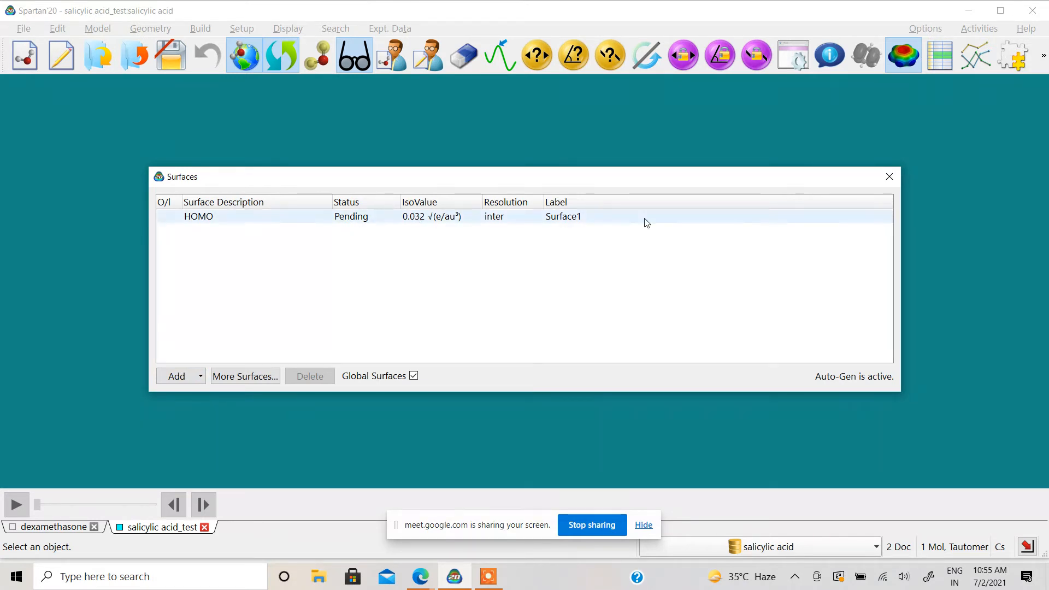
left_click(889, 176)
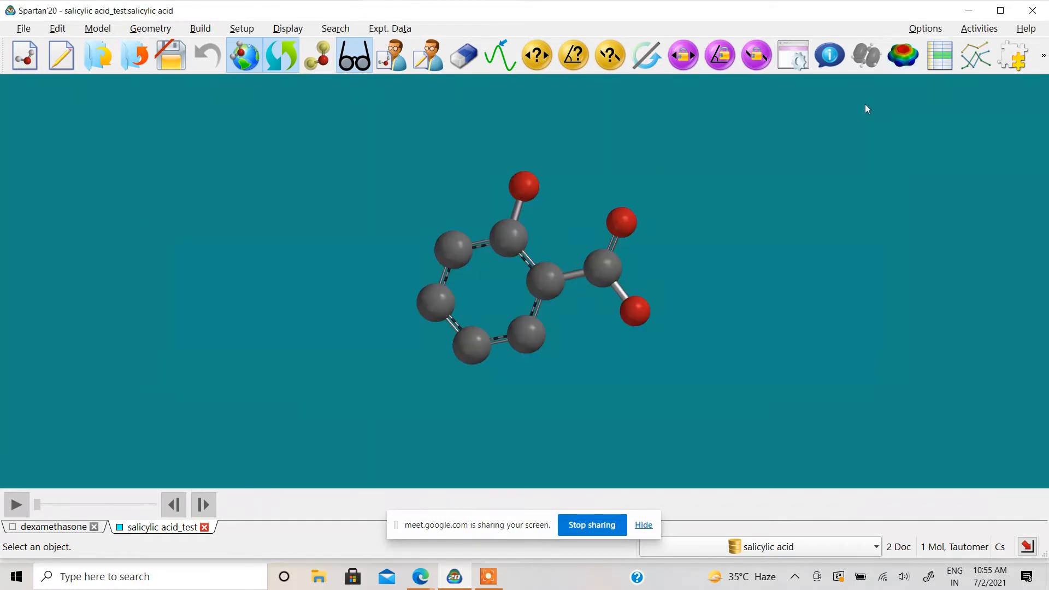
Step: Examine the additional surface, property and resolution choices for new surfaces, then cancel without adding any
left_click(901, 63)
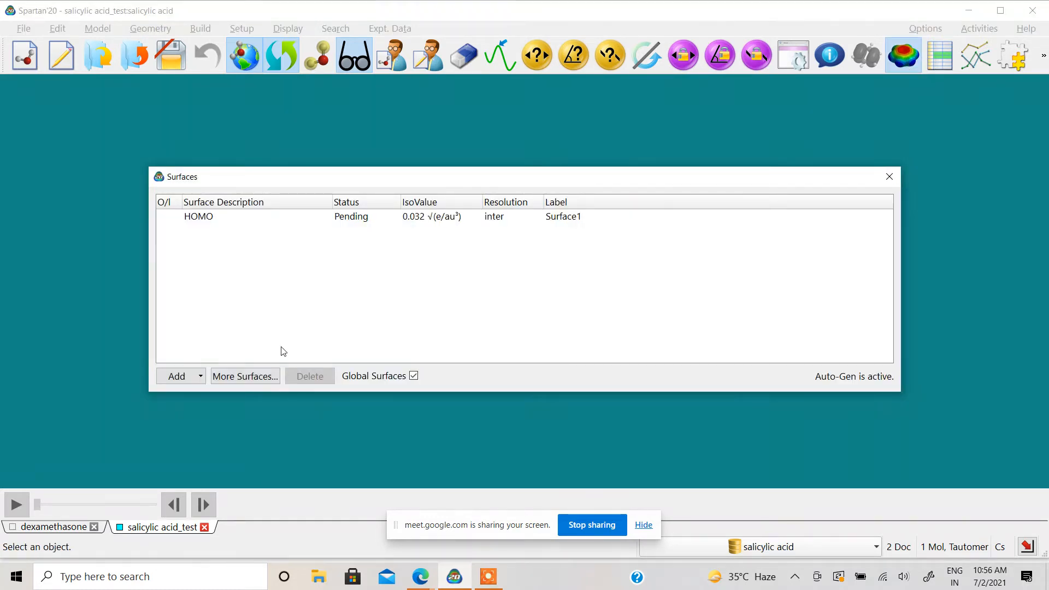
left_click(200, 376)
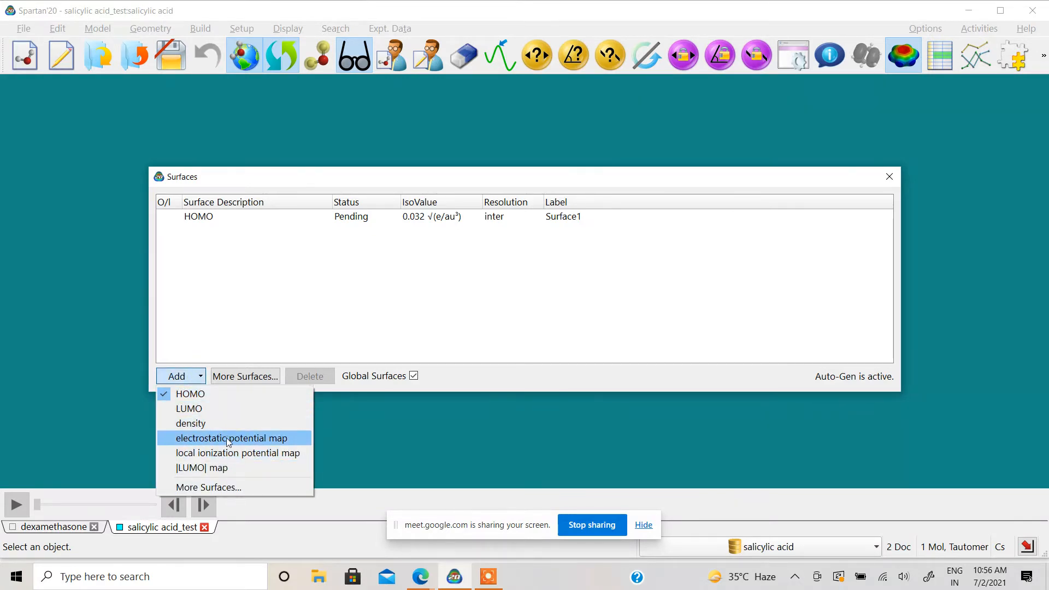
left_click(203, 487)
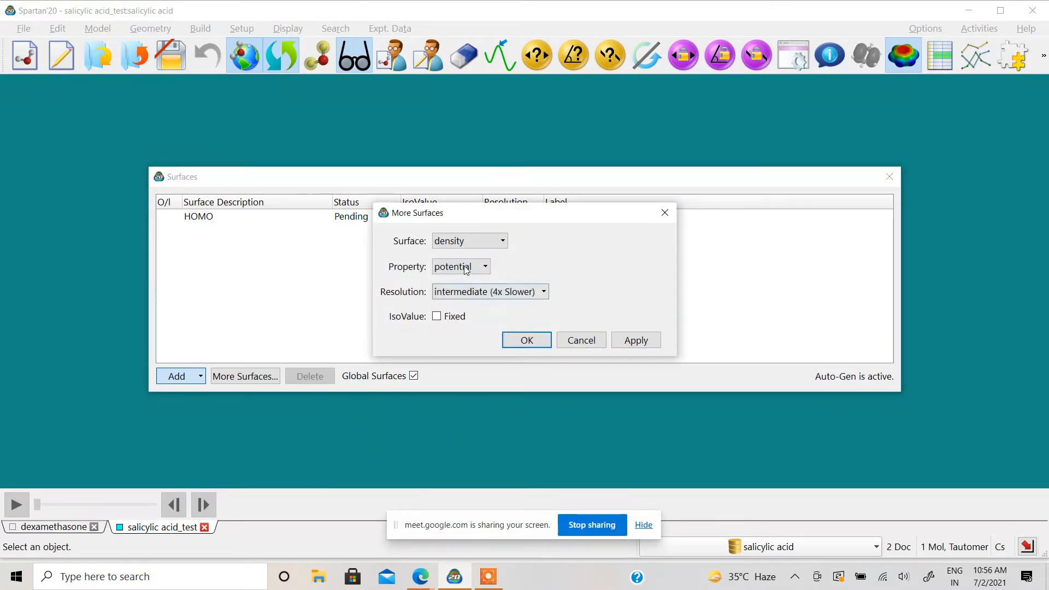
left_click(480, 243)
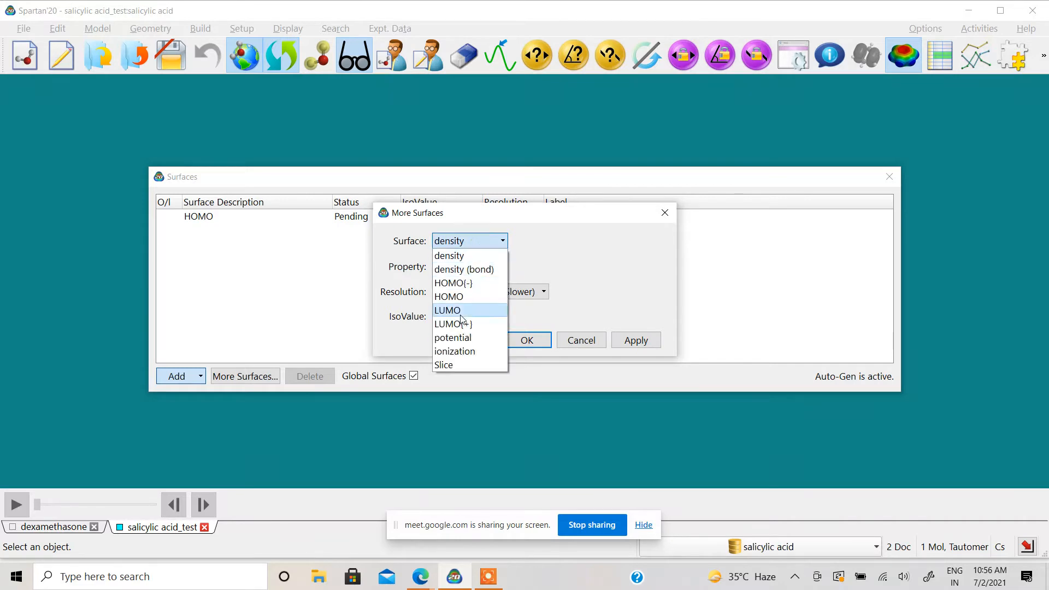
left_click(595, 247)
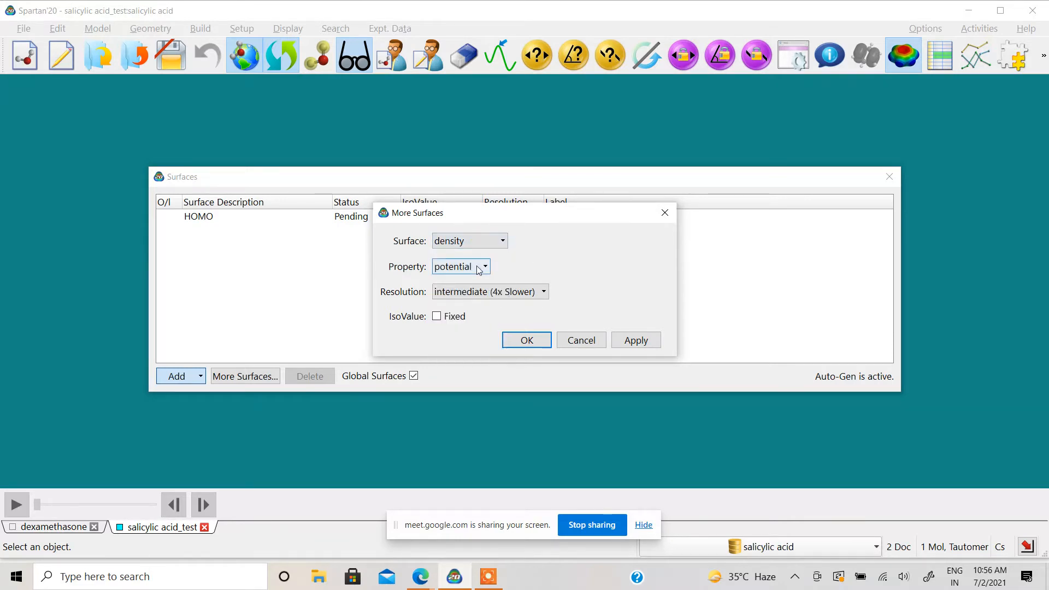
left_click(479, 270)
left_click(539, 270)
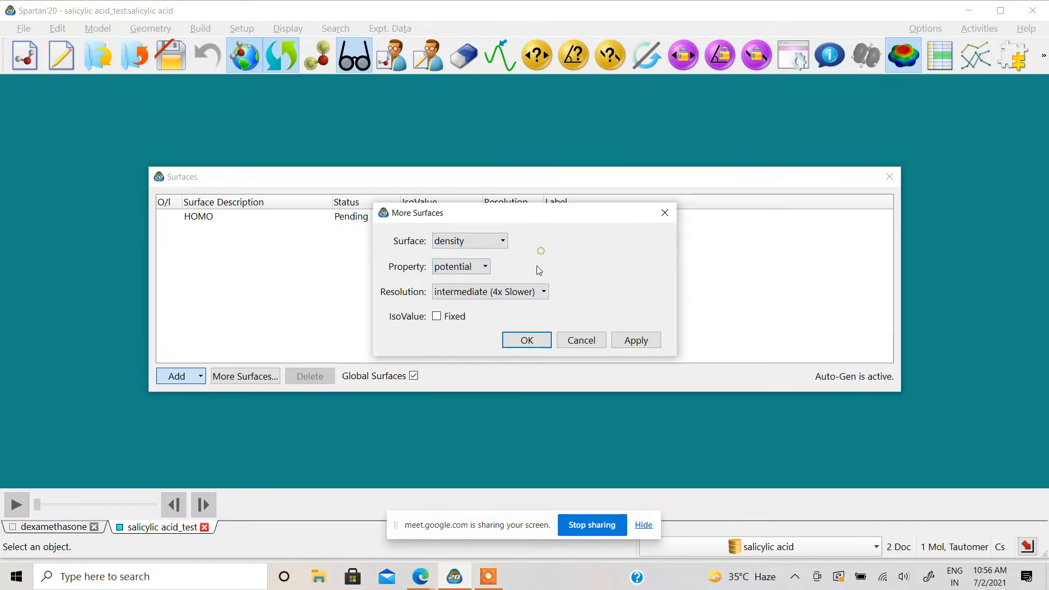
left_click(534, 292)
left_click(617, 261)
left_click(585, 342)
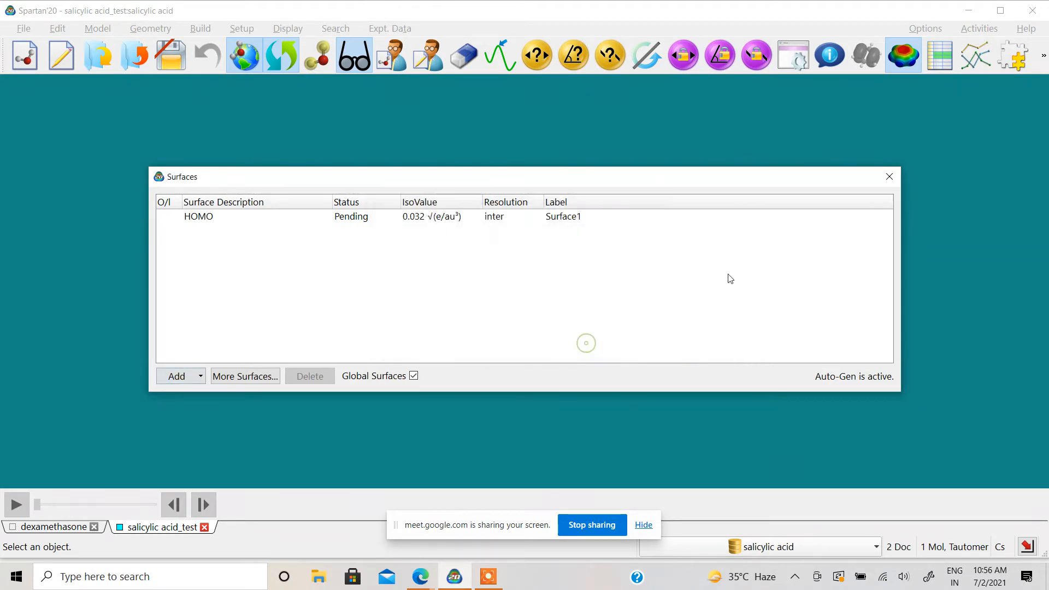
Step: Close the surfaces list and look over the available help, manual and license resources
left_click(888, 178)
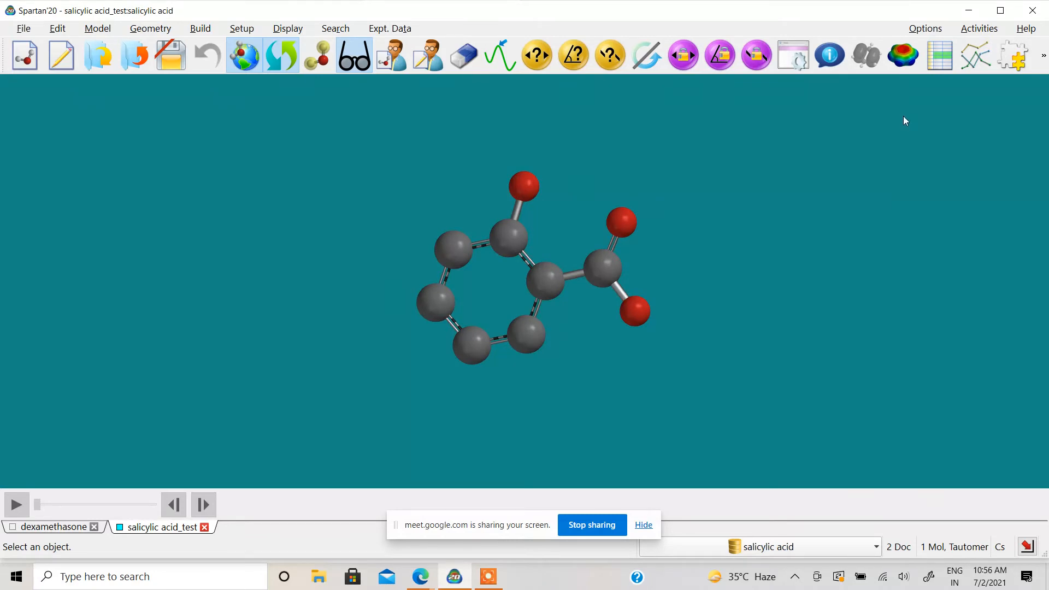
left_click(1026, 28)
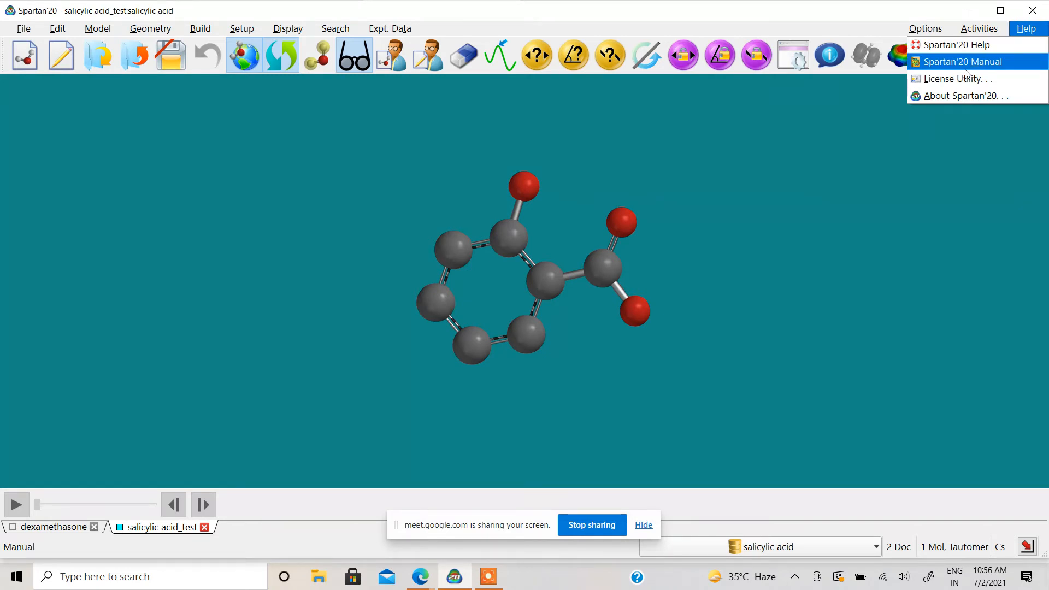
left_click(945, 136)
Step: Open the Spartan'20 Parallel Suite Tutorials list, then enlarge and reposition its window to show more entries
left_click(977, 30)
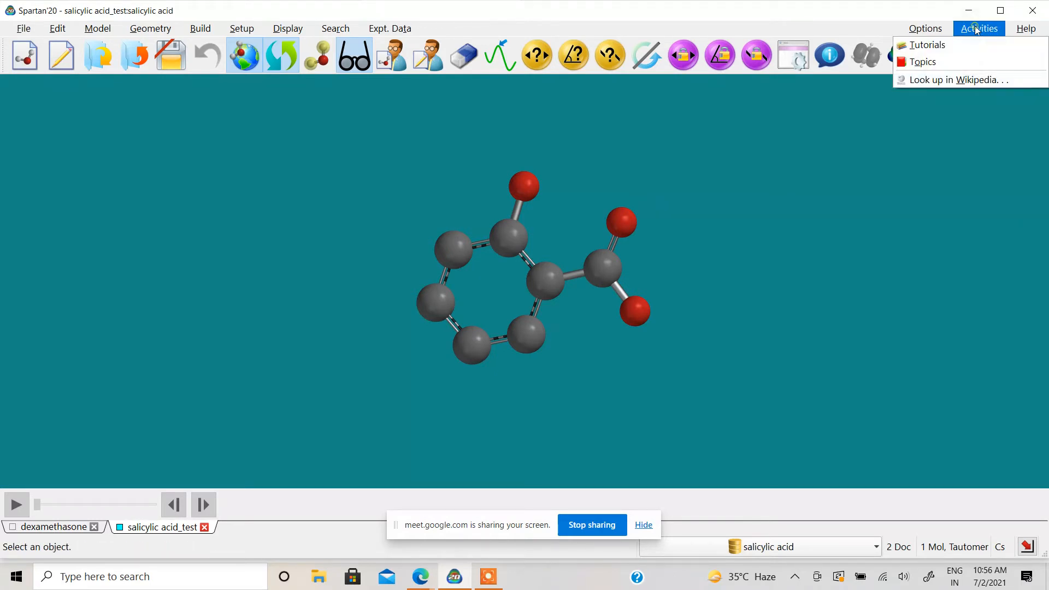
left_click(946, 47)
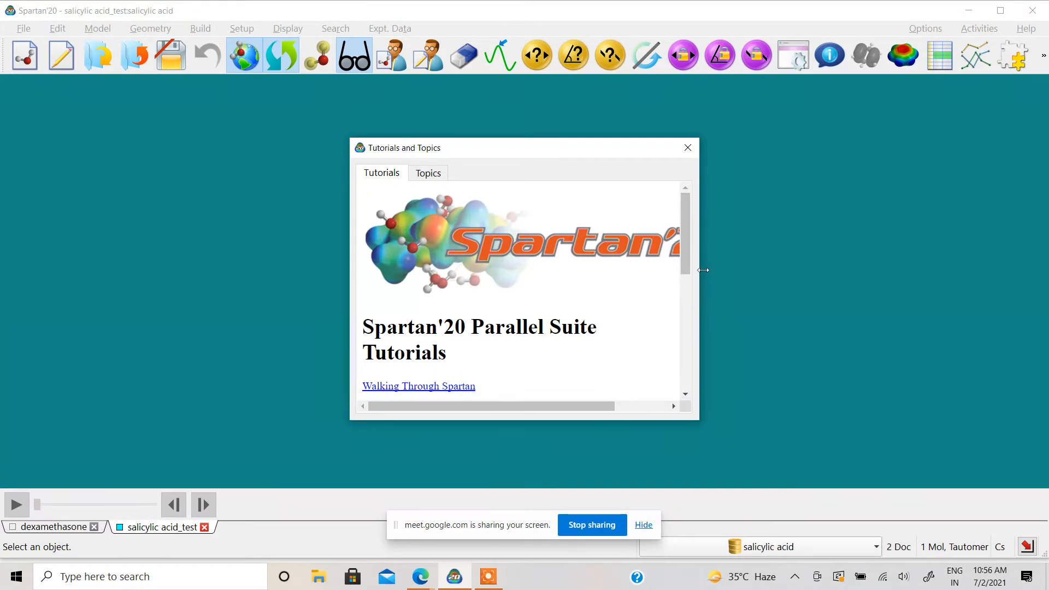
left_click_drag(700, 268, 841, 282)
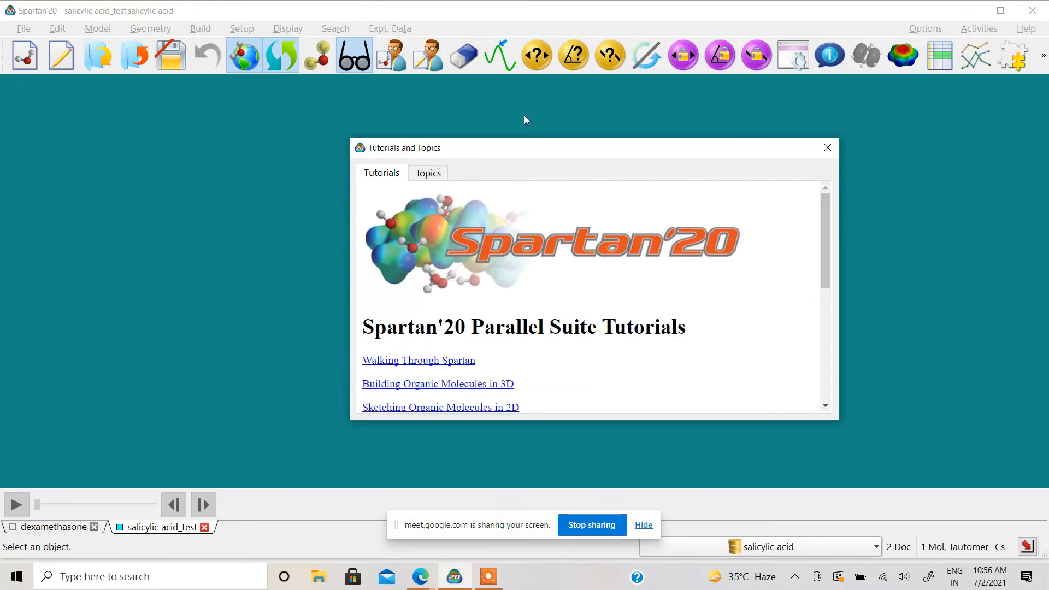
left_click_drag(521, 156, 519, 79)
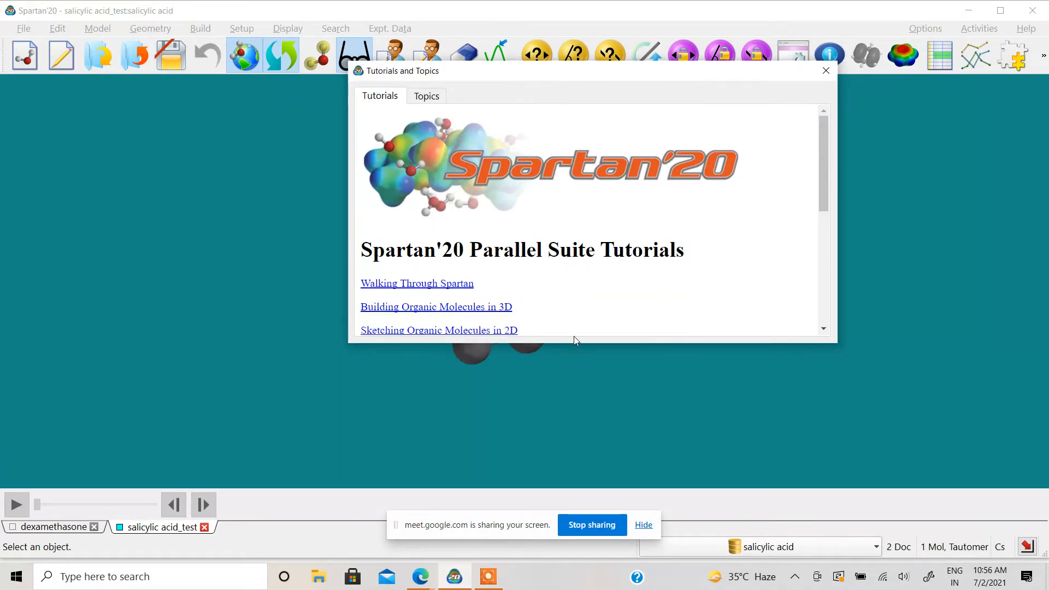
left_click_drag(573, 340, 574, 551)
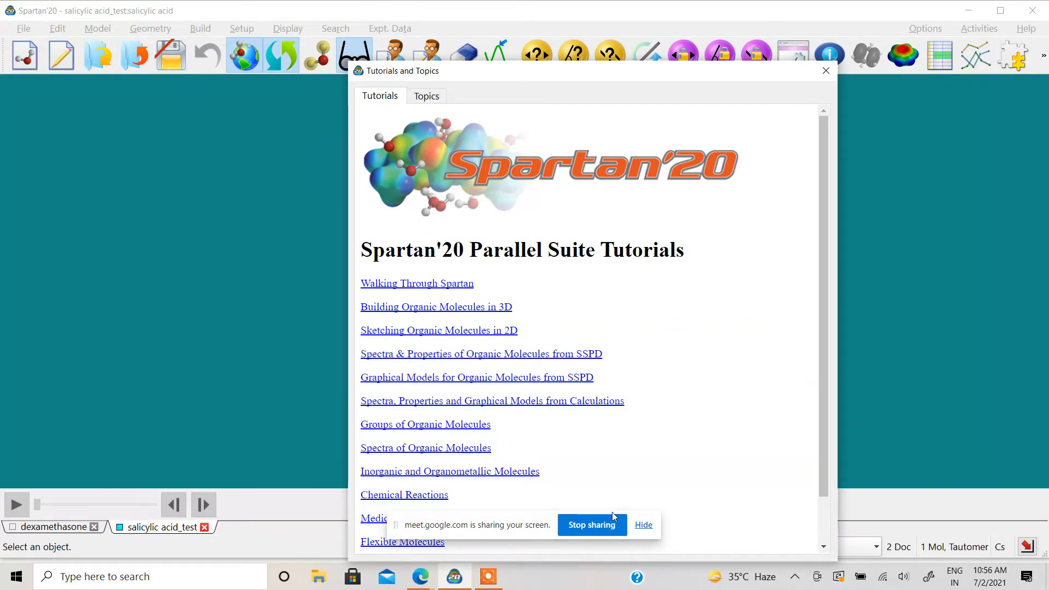
left_click_drag(558, 78, 557, 22)
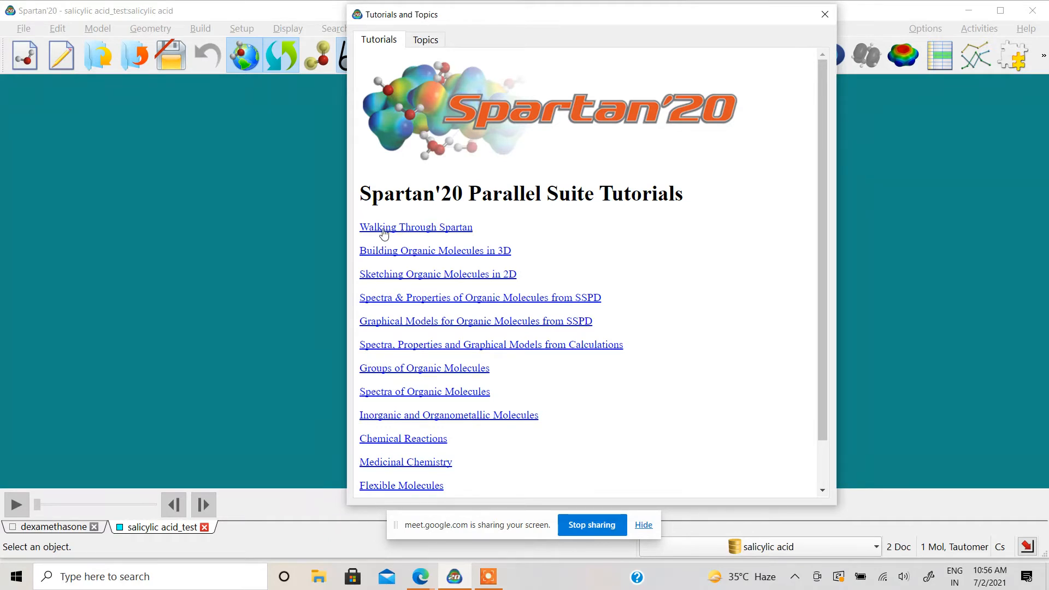
Step: Open the Walking Through Spartan tutorial PDF, enlarge the text and read the chapter's introduction
left_click(452, 228)
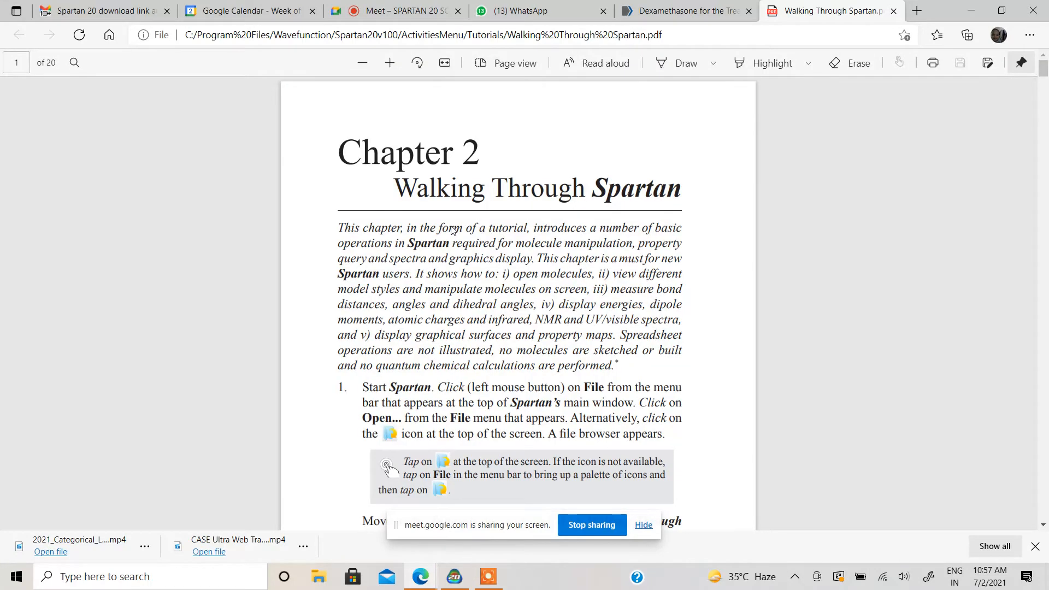
scroll(592, 274, "down", 1)
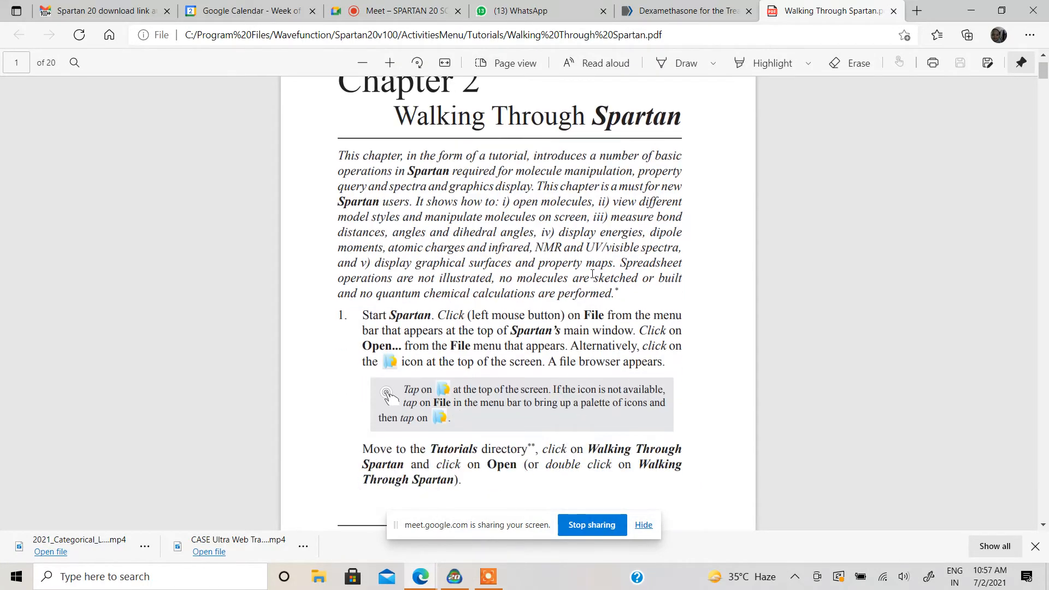
scroll(588, 269, "up", 2, "ctrl")
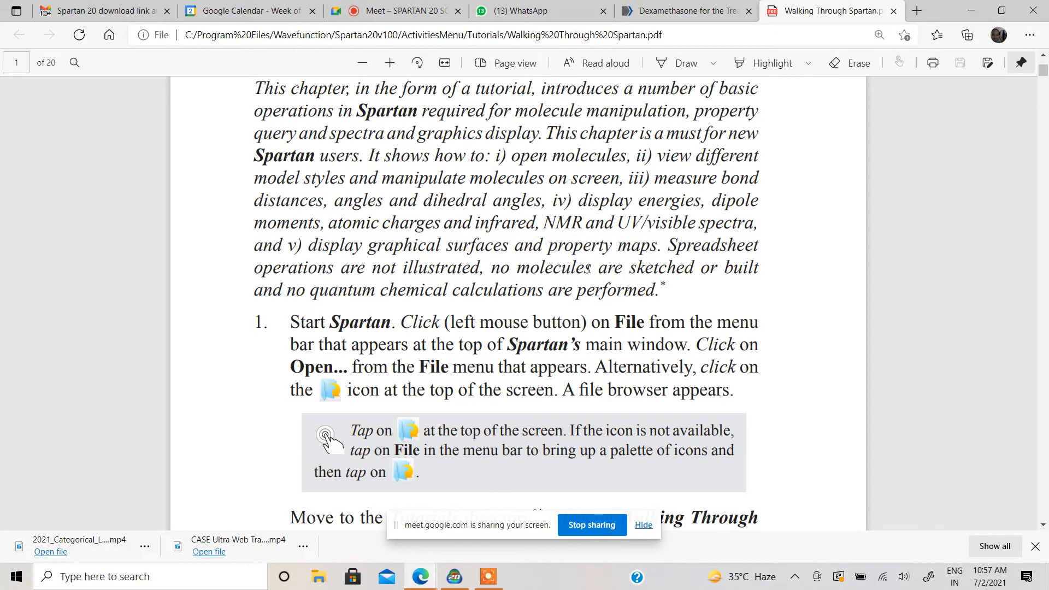
scroll(589, 269, "up", 2)
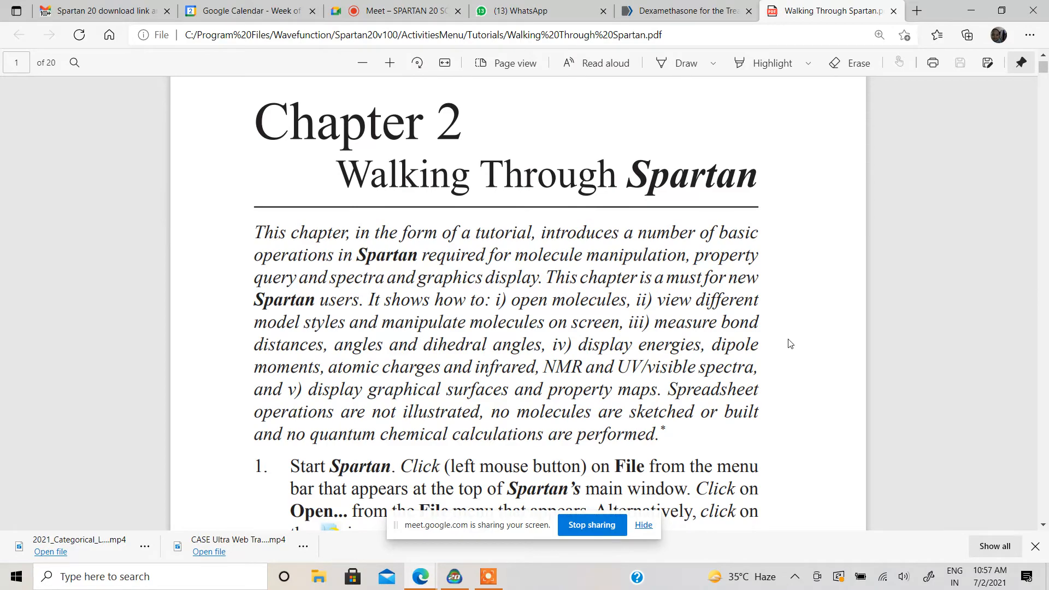
scroll(791, 344, "down", 6)
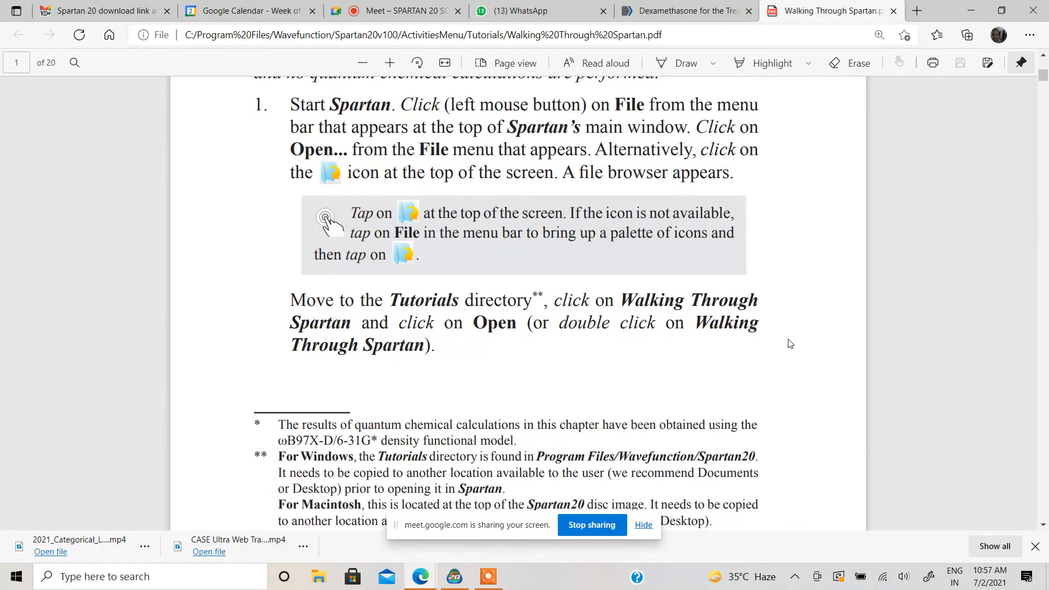
scroll(791, 343, "down", 3)
scroll(791, 344, "up", 6)
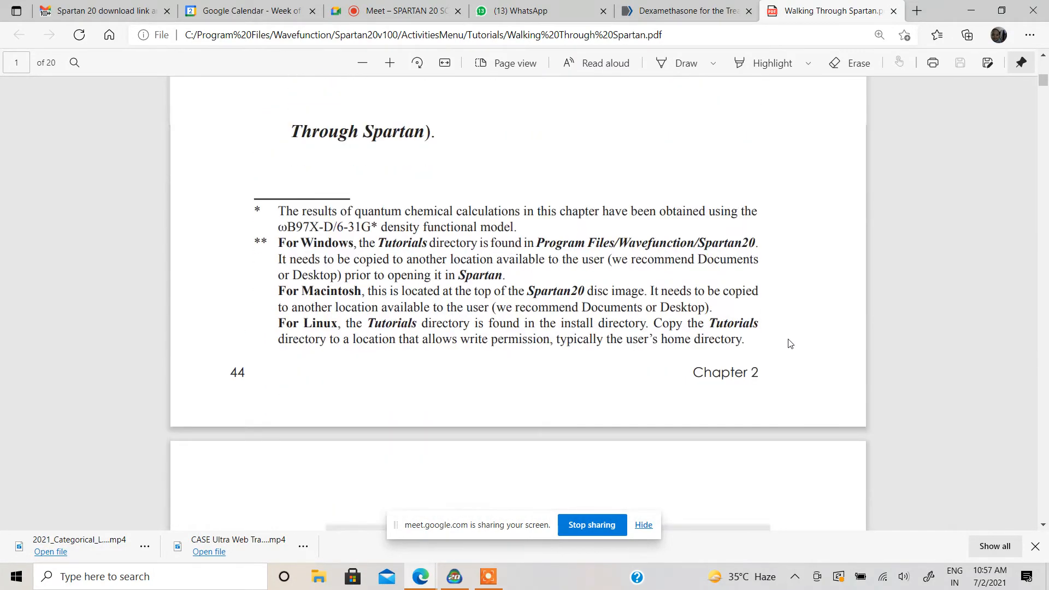
scroll(791, 344, "up", 3)
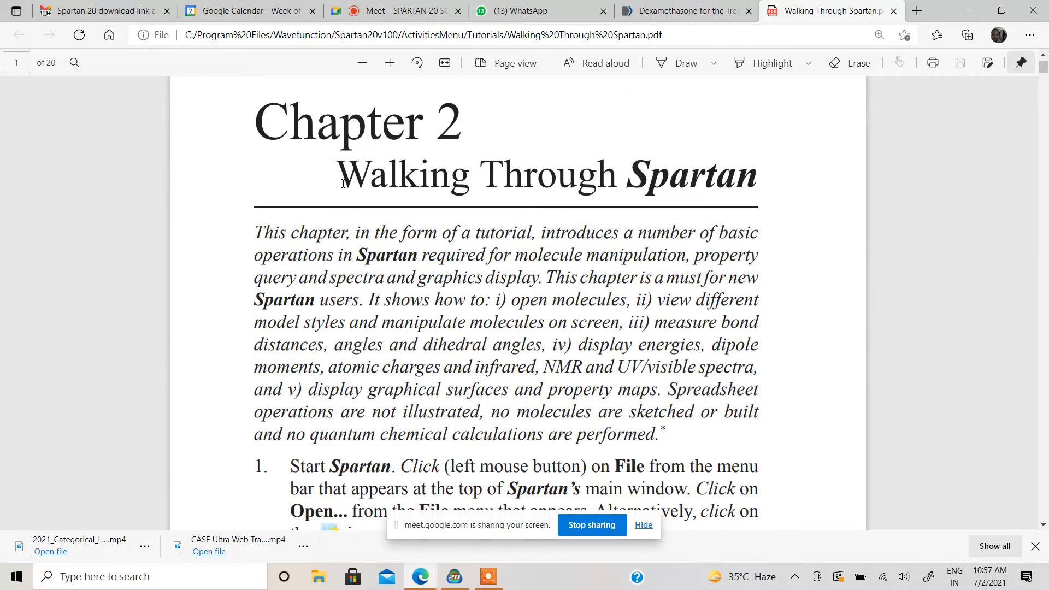
scroll(582, 228, "down", 1)
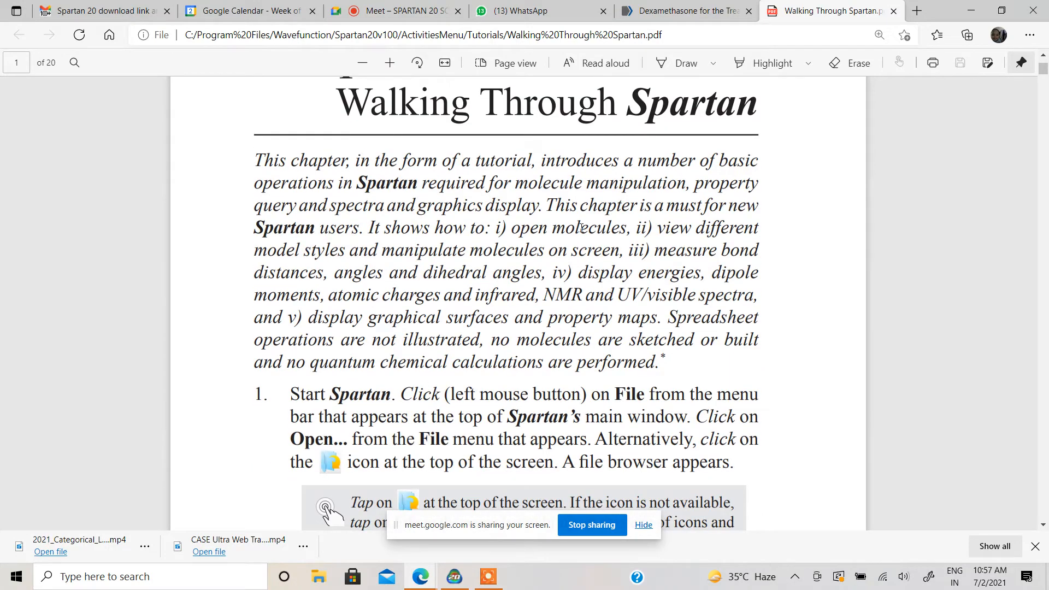
Step: Read the tutorial's sections on opening molecules, rotating and translating, model styles and hydrogen bonds
scroll(579, 240, "down", 3)
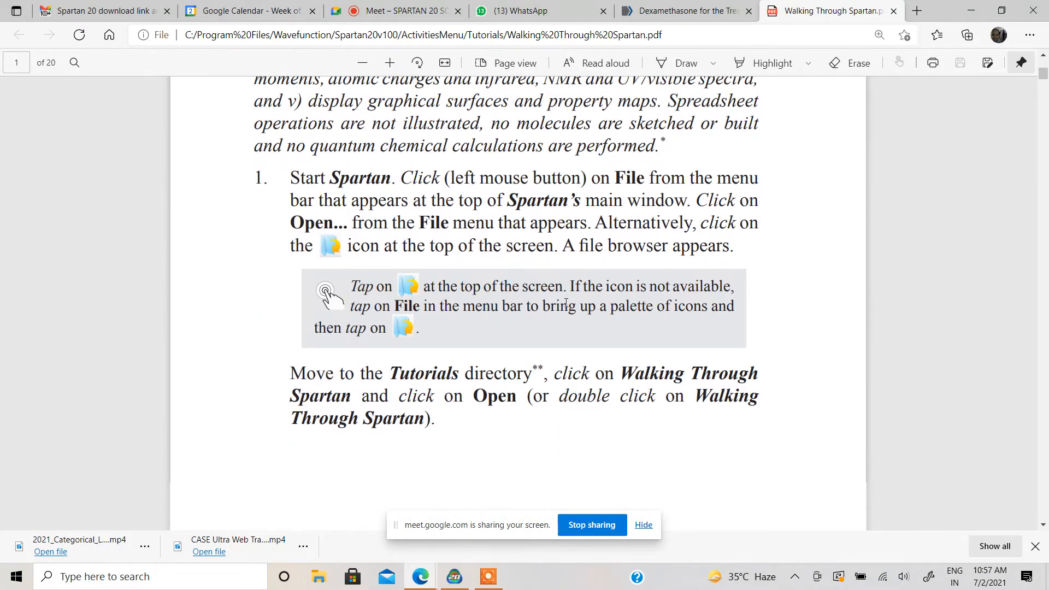
scroll(566, 304, "down", 4)
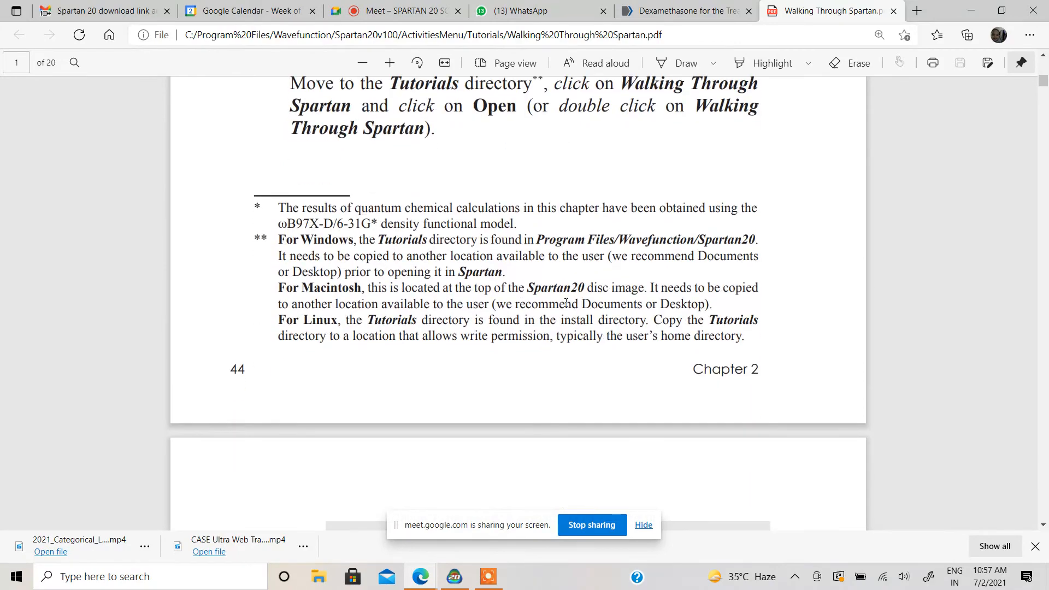
scroll(566, 303, "down", 3)
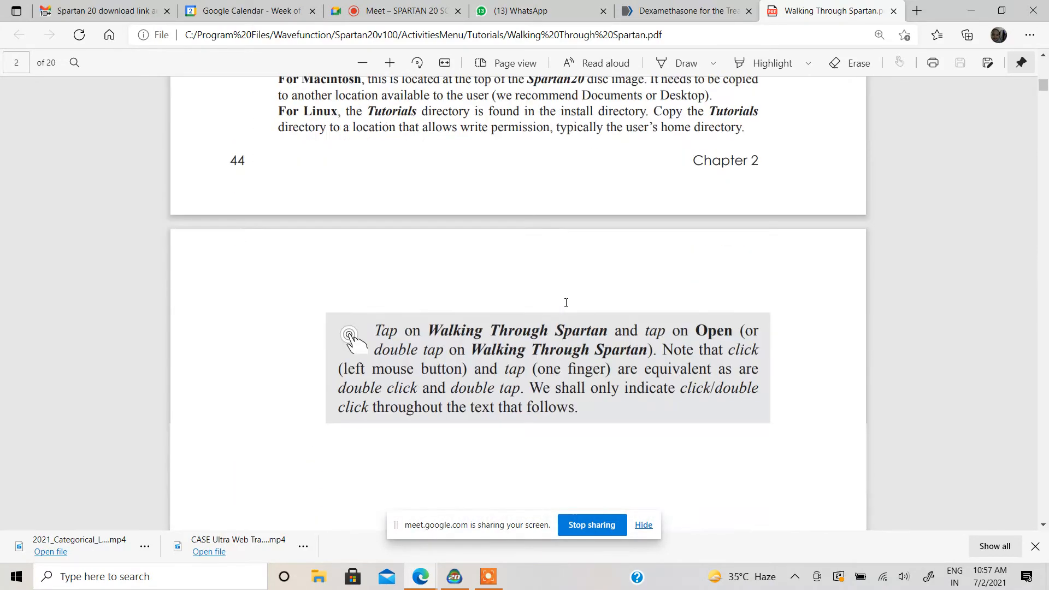
scroll(566, 302, "down", 5)
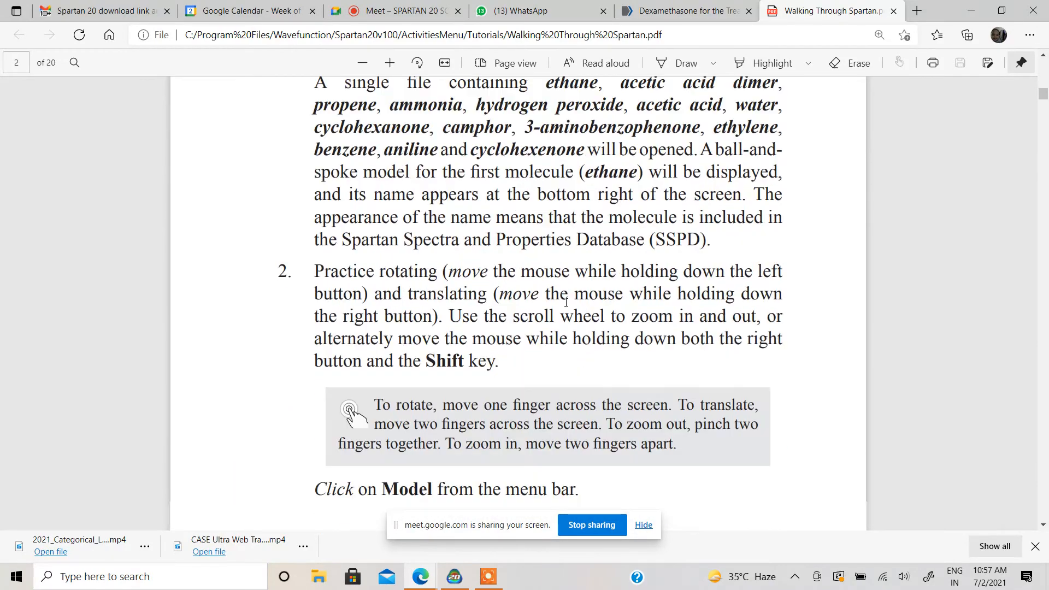
scroll(566, 302, "down", 5)
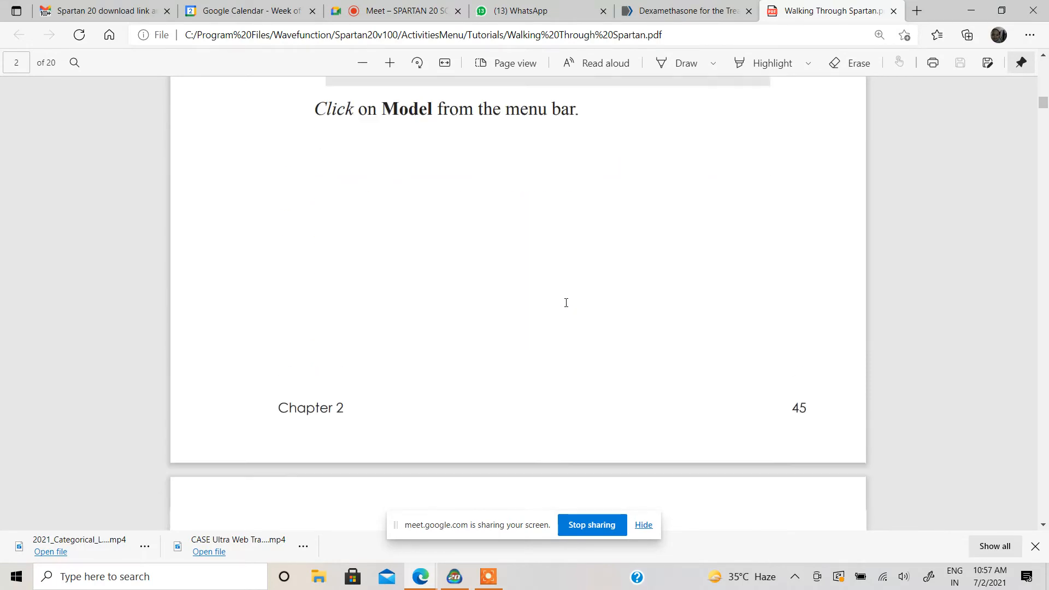
scroll(566, 303, "down", 5)
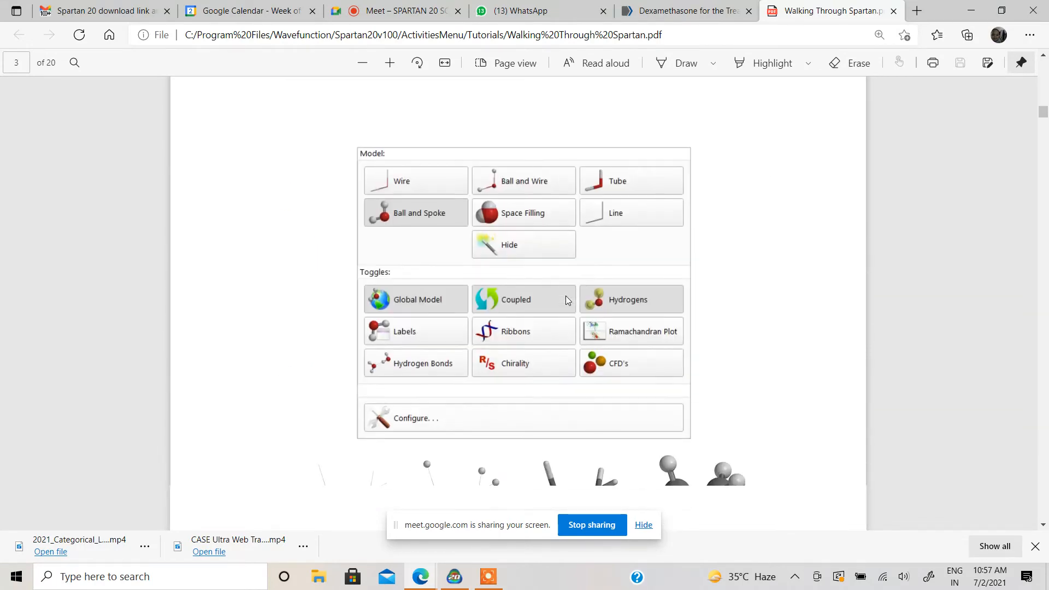
scroll(566, 300, "down", 8)
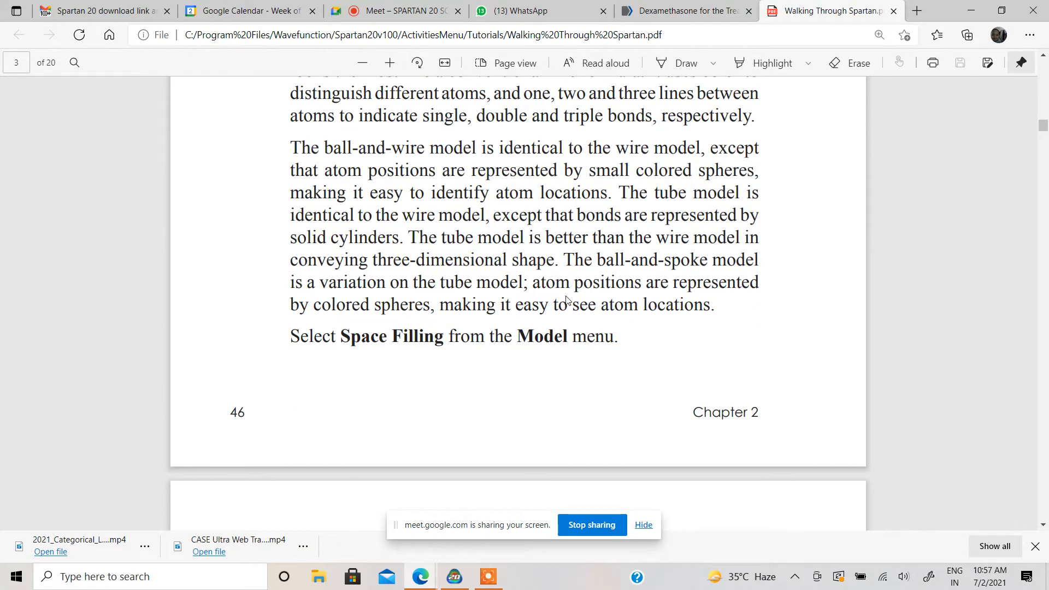
scroll(566, 299, "down", 6)
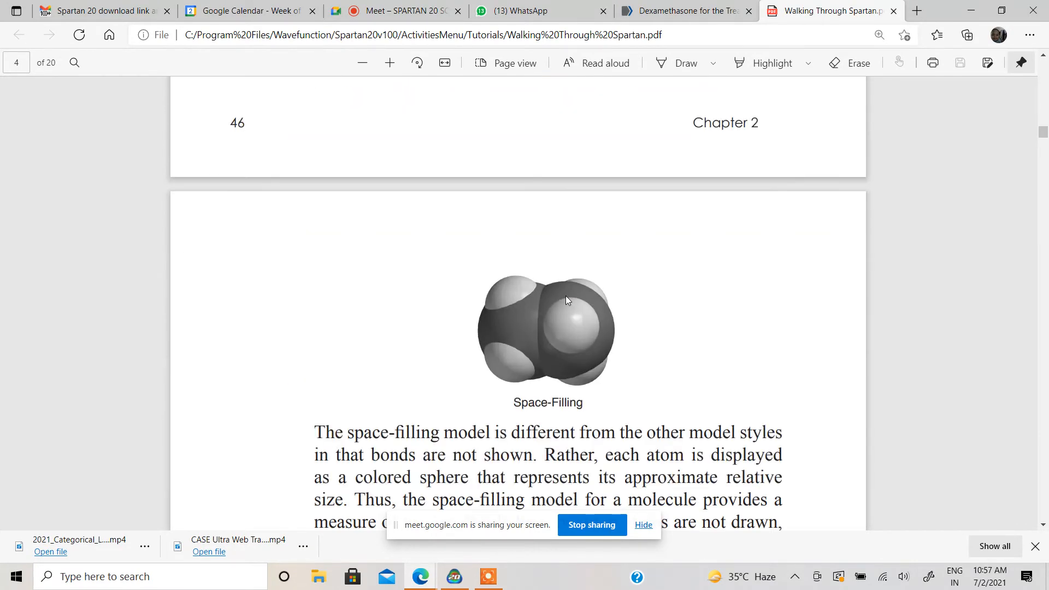
scroll(566, 299, "down", 5)
scroll(566, 299, "up", 1)
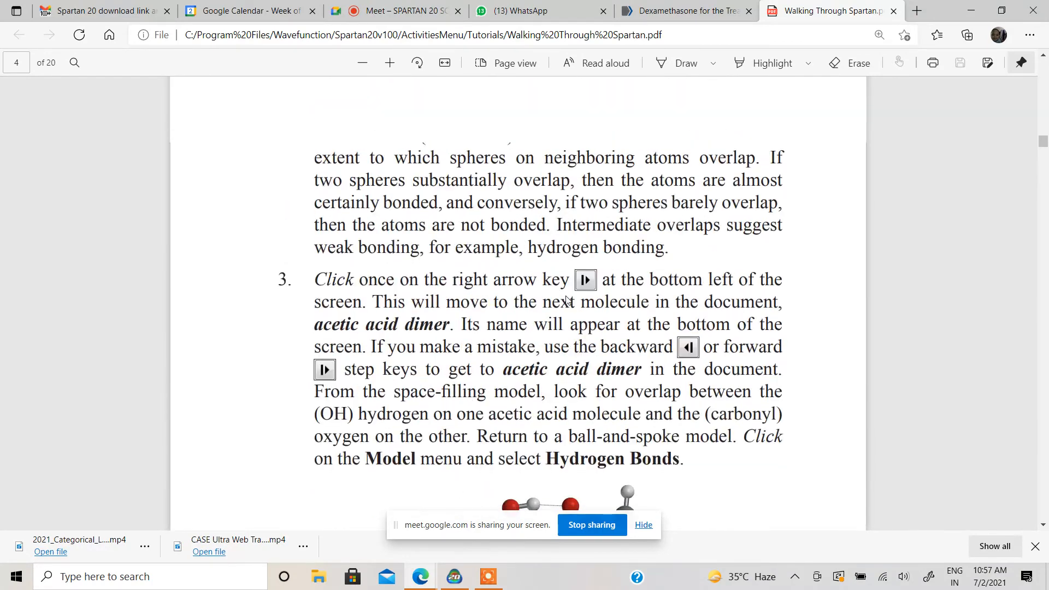
scroll(566, 299, "down", 1)
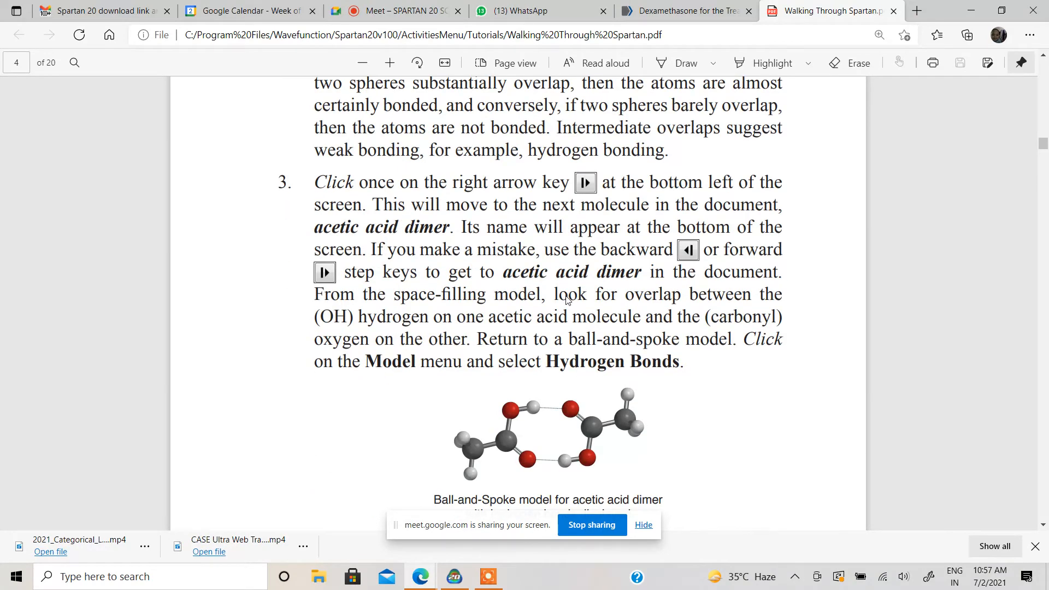
scroll(566, 299, "down", 1)
scroll(586, 343, "down", 2)
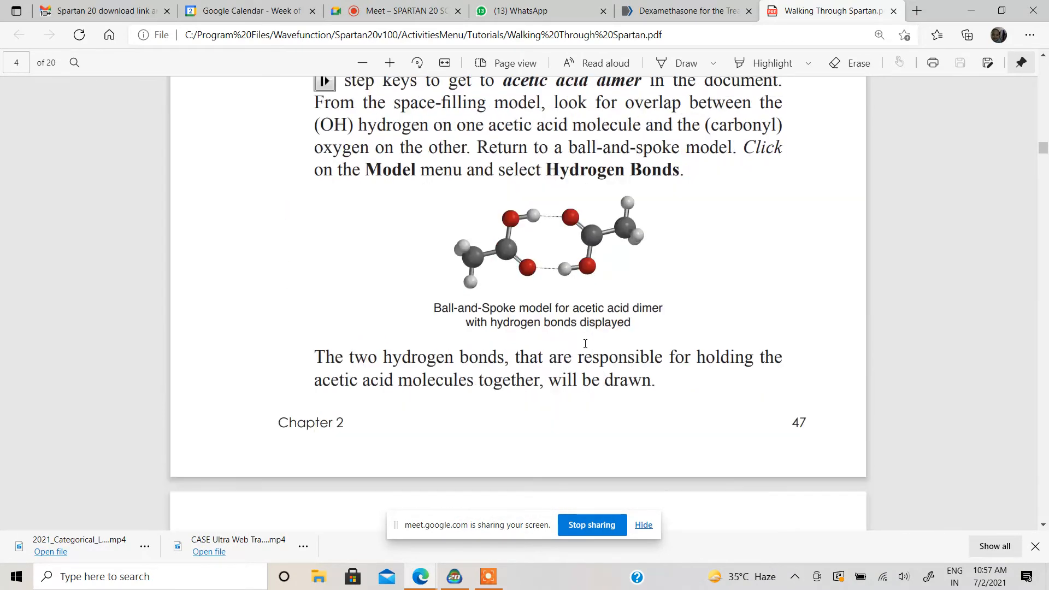
Step: Skim the tutorial's instructions for measuring distances, angles and dihedrals, then close the Walking Through Spartan PDF
scroll(585, 343, "down", 4)
scroll(585, 344, "down", 3)
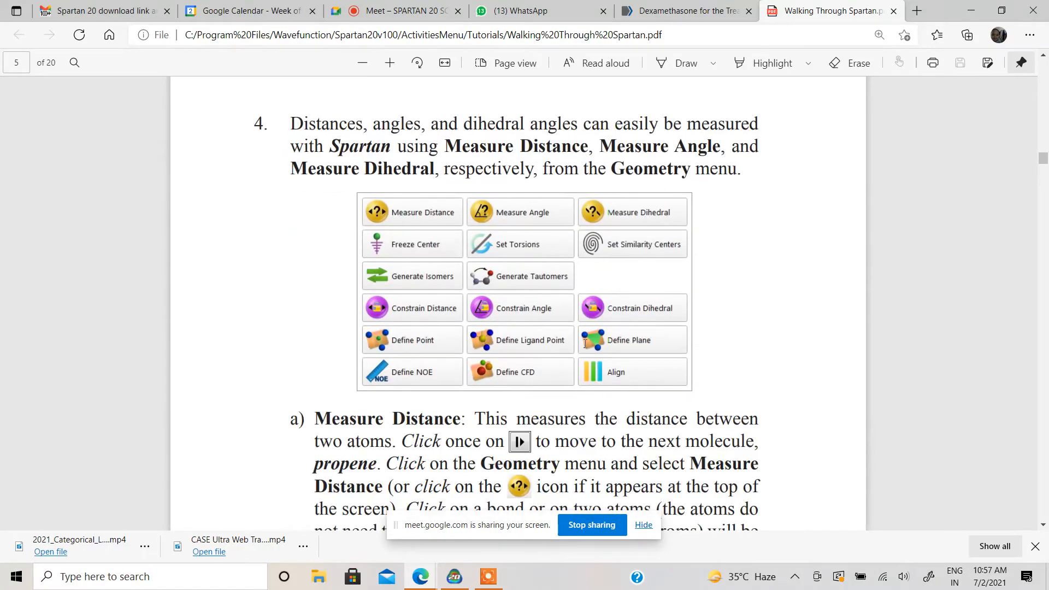
scroll(585, 343, "down", 10)
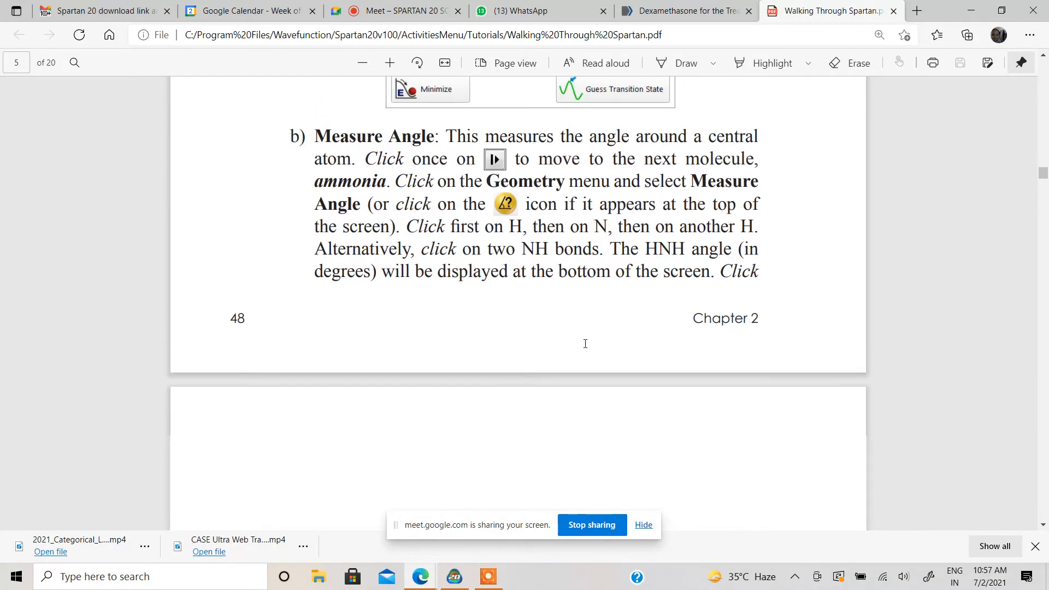
scroll(586, 344, "down", 5)
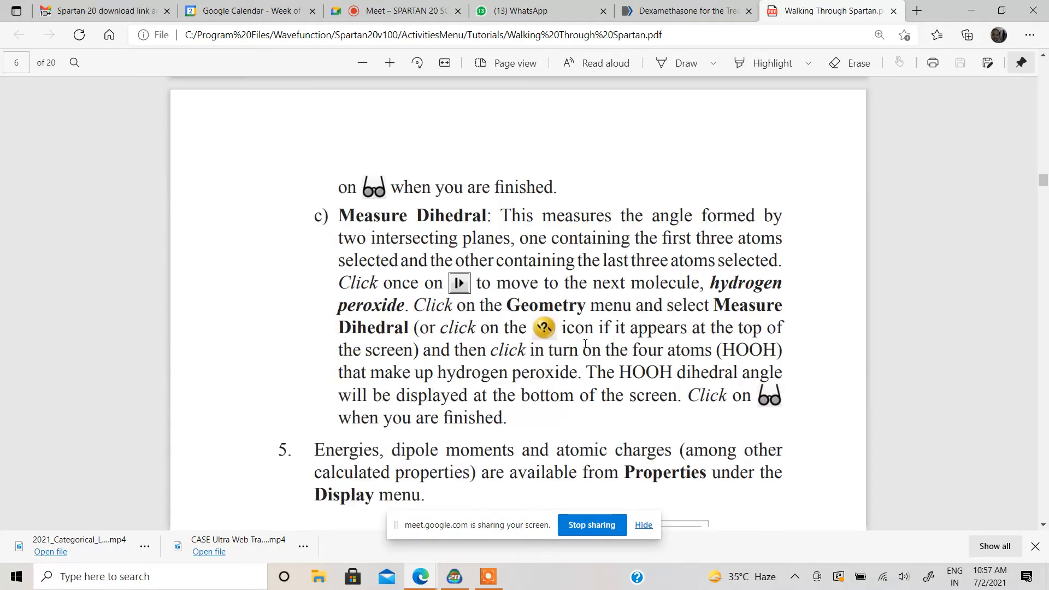
left_click(895, 11)
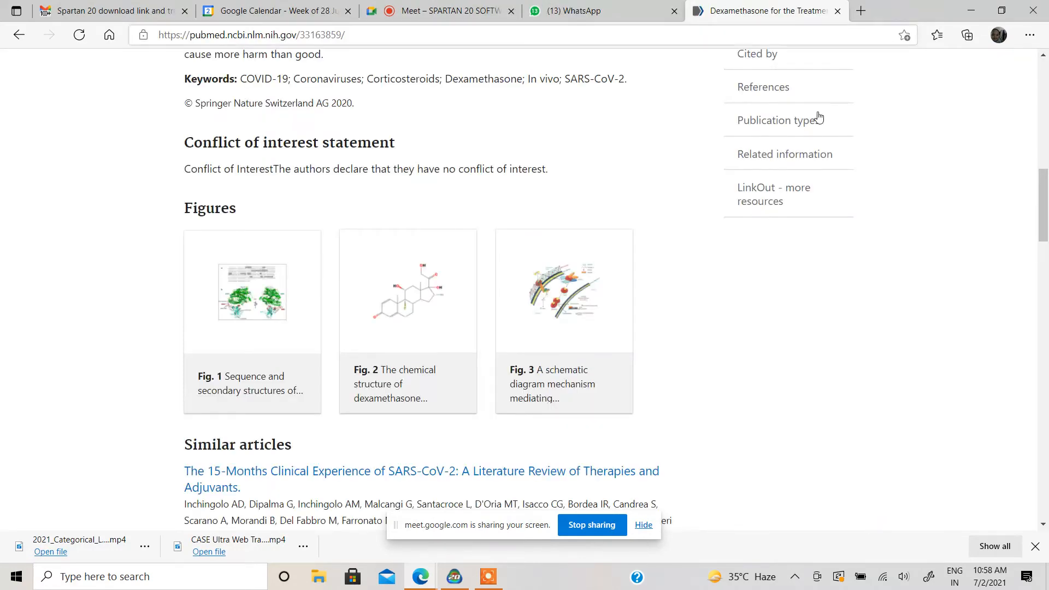
Step: Switch back to Spartan'20, reopen the Tutorials list in a wider window and browse its entries
left_click(461, 575)
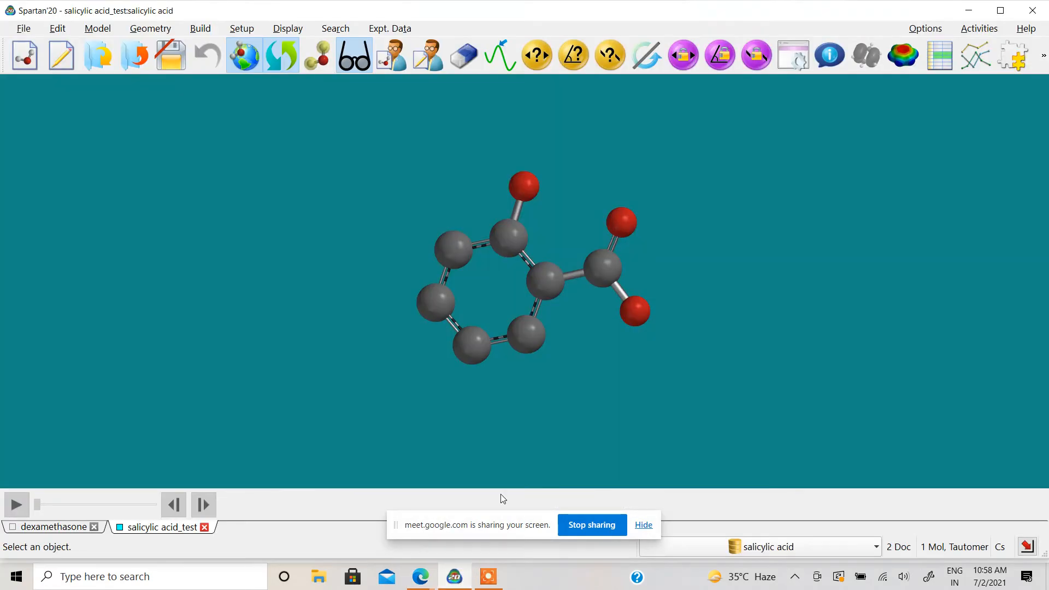
left_click(978, 30)
key("Escape")
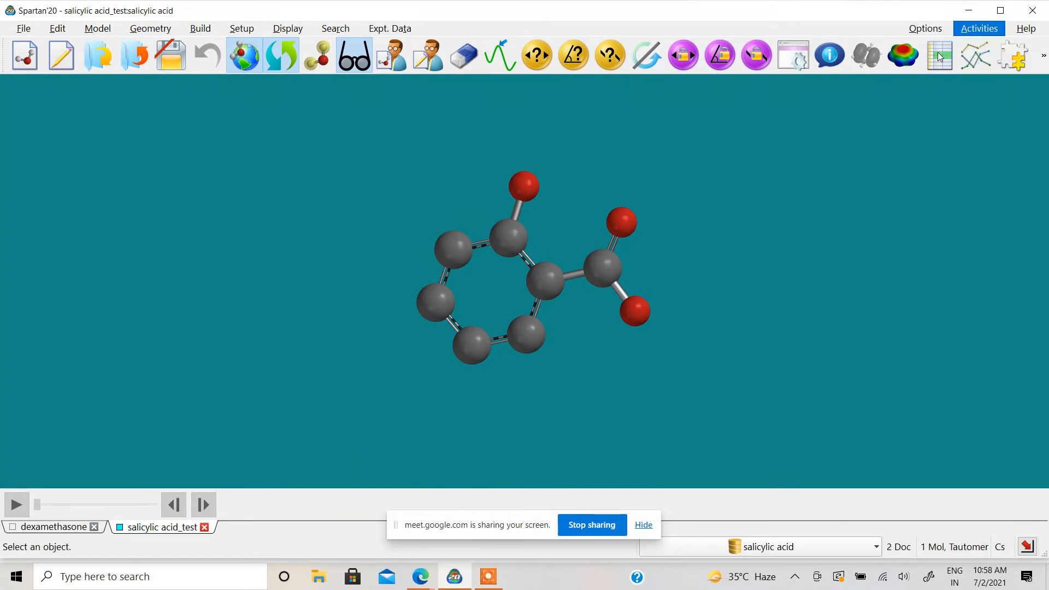
left_click_drag(703, 290, 1006, 278)
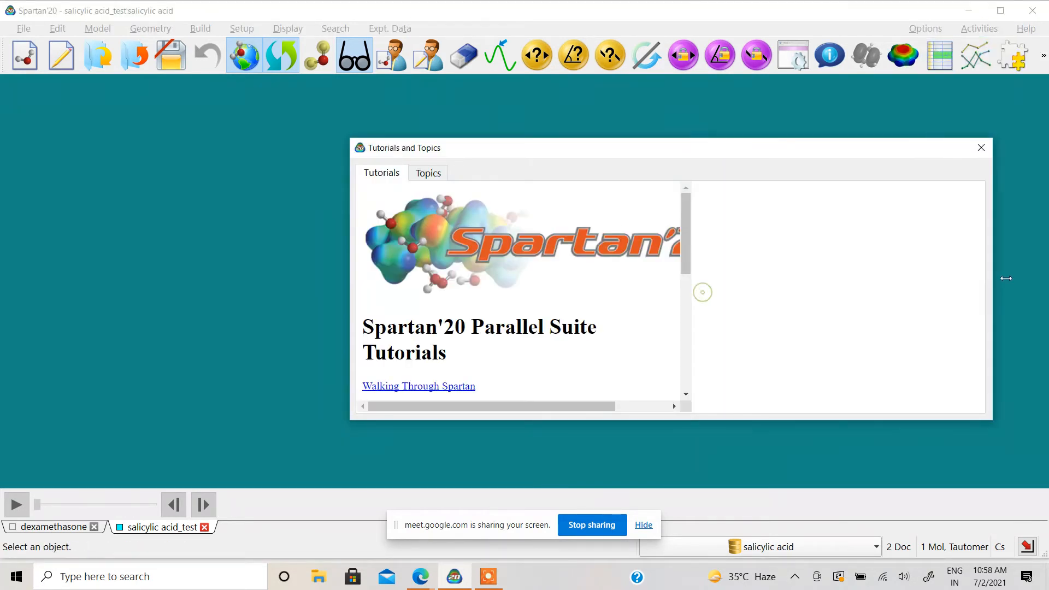
scroll(621, 290, "down", 2)
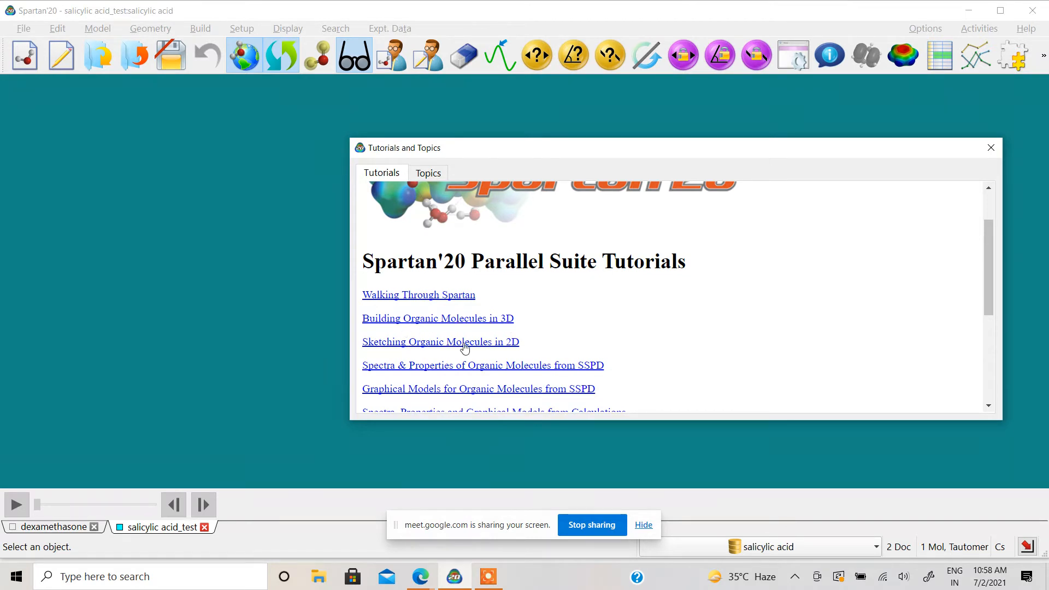
Step: Look through the remaining Tutorials entries down to Using the Cambridge Structural Database
scroll(503, 349, "down", 1)
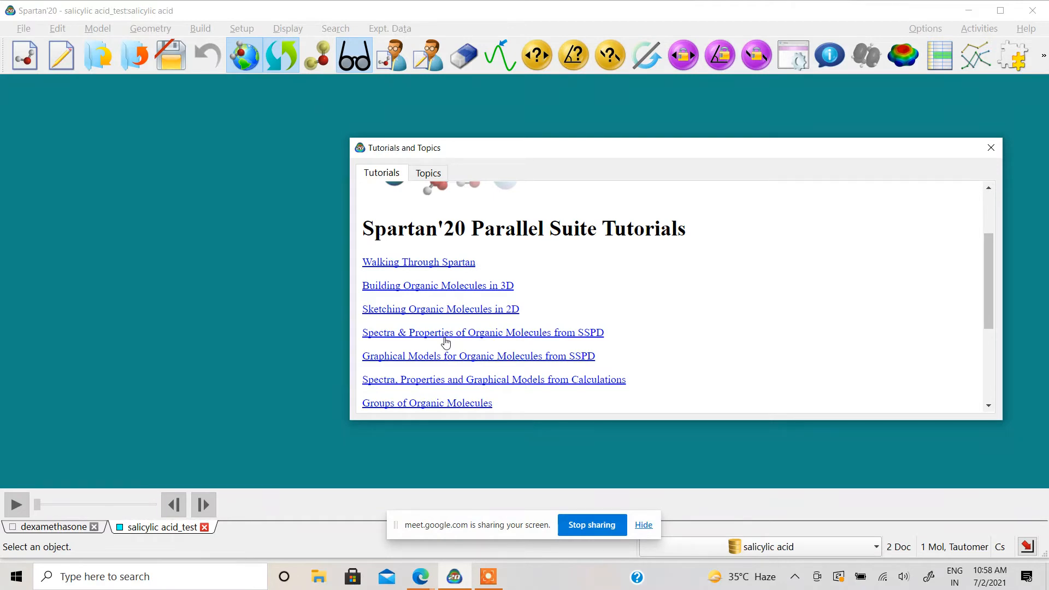
scroll(446, 343, "down", 1)
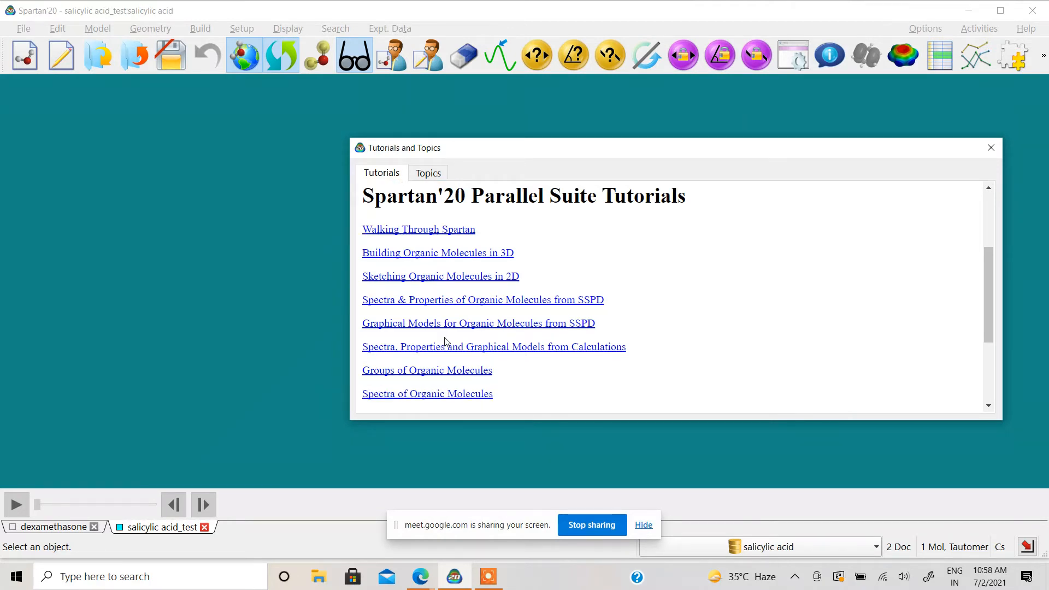
scroll(440, 360, "down", 2)
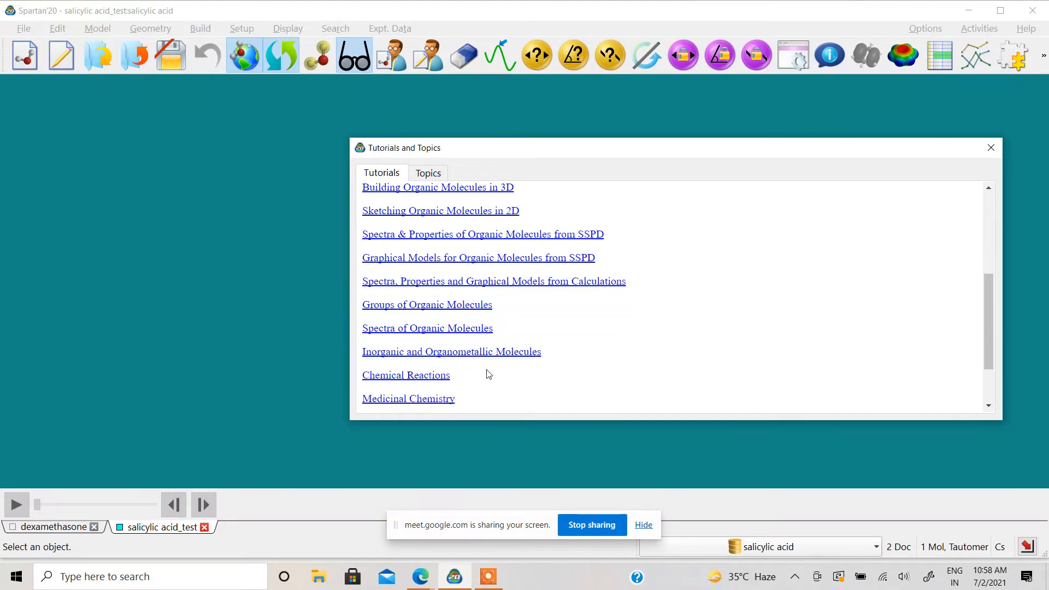
scroll(489, 374, "down", 1)
scroll(488, 374, "down", 1)
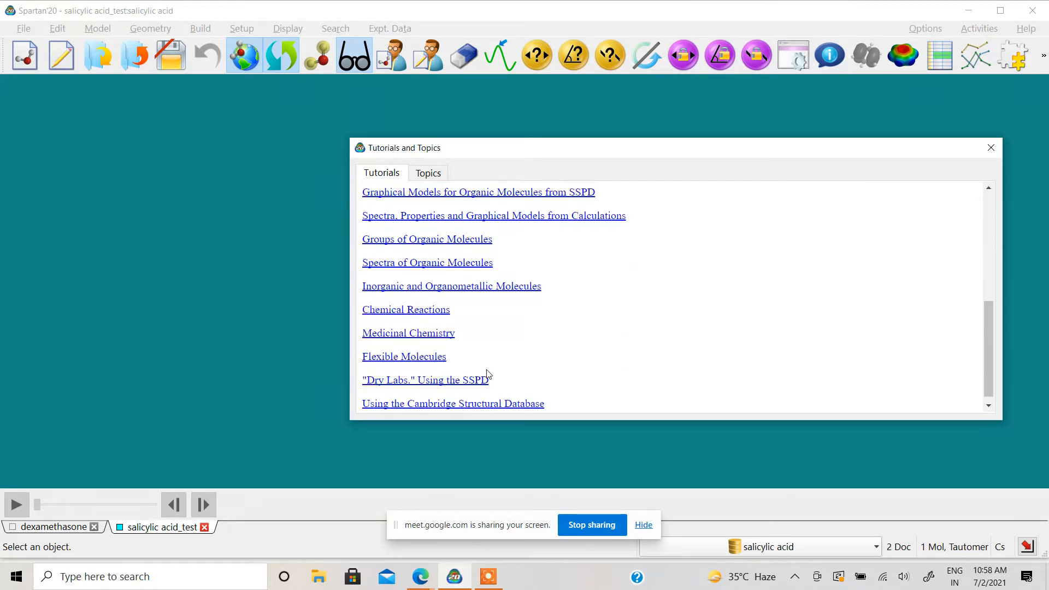
scroll(727, 340, "down", 1)
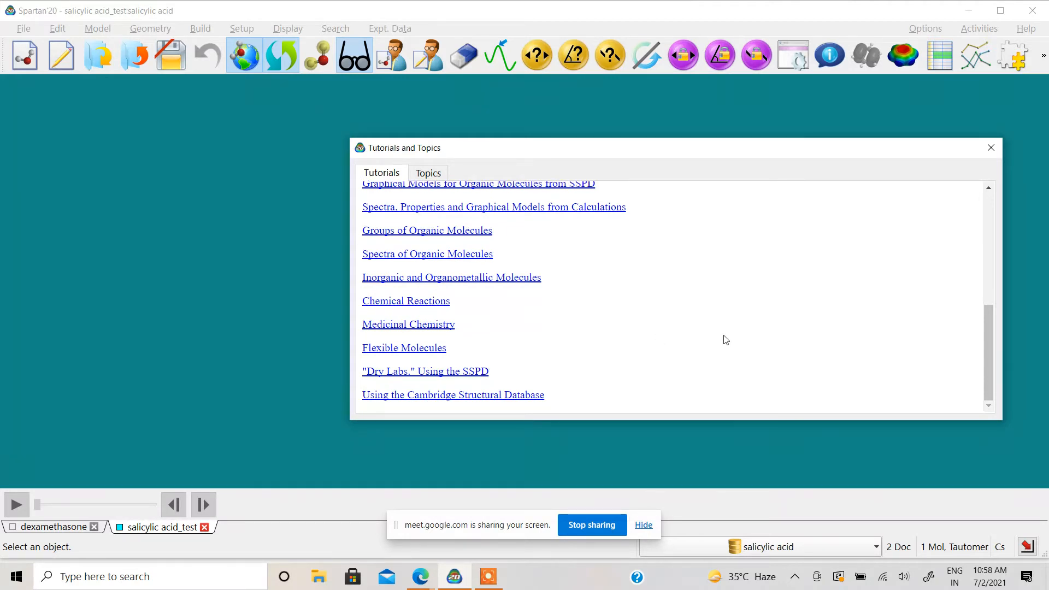
Step: Show the Topics list and look through its entries, from Potential Energy Surfaces to Local Ionization Potential Maps and LUMO Maps
left_click(437, 179)
scroll(746, 345, "down", 3)
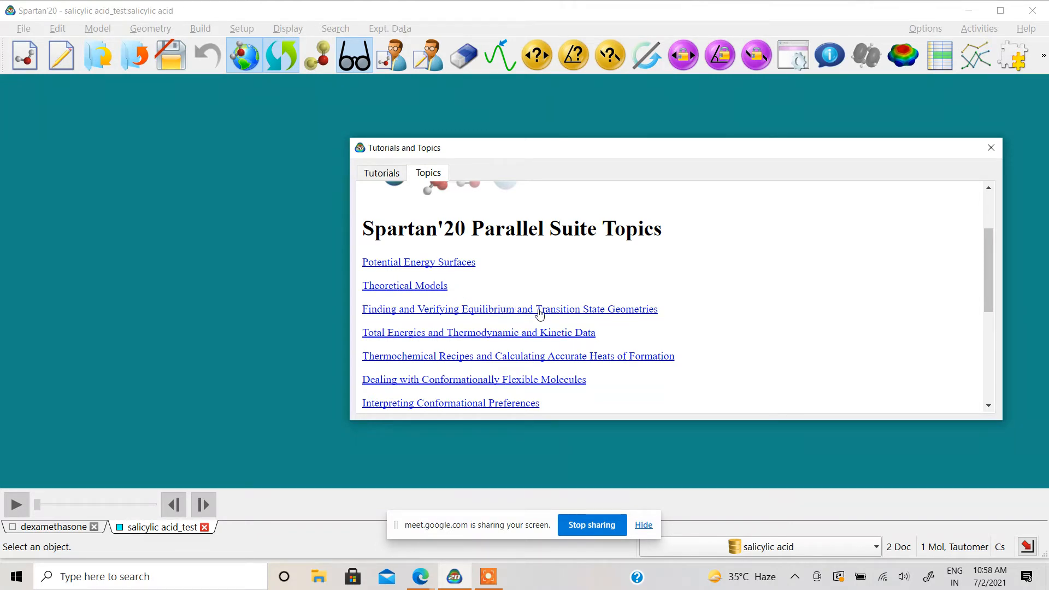
scroll(629, 319, "down", 1)
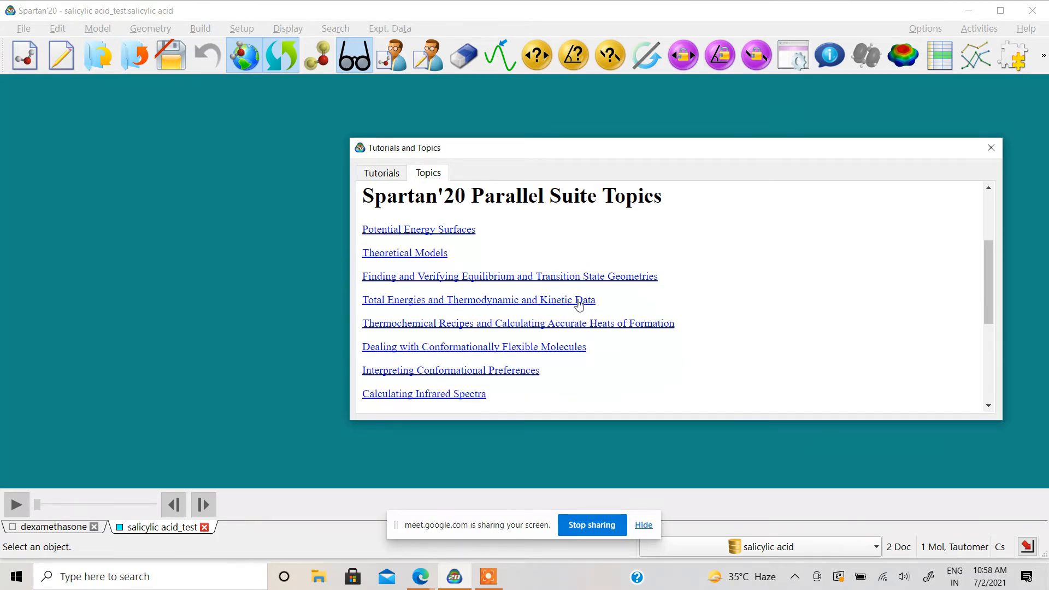
scroll(576, 306, "down", 1)
scroll(576, 313, "down", 1)
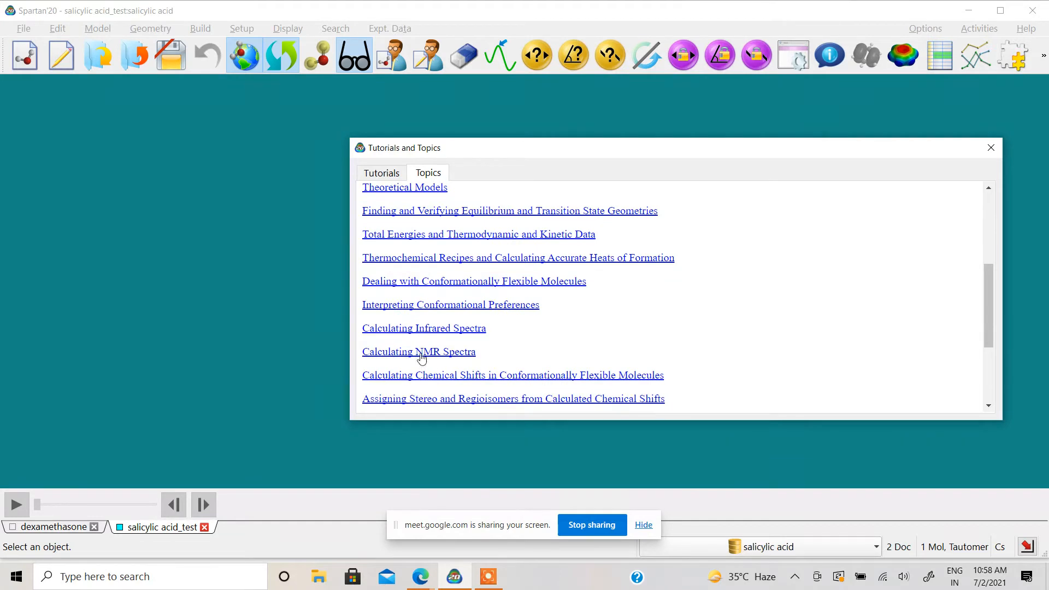
scroll(469, 339, "down", 3)
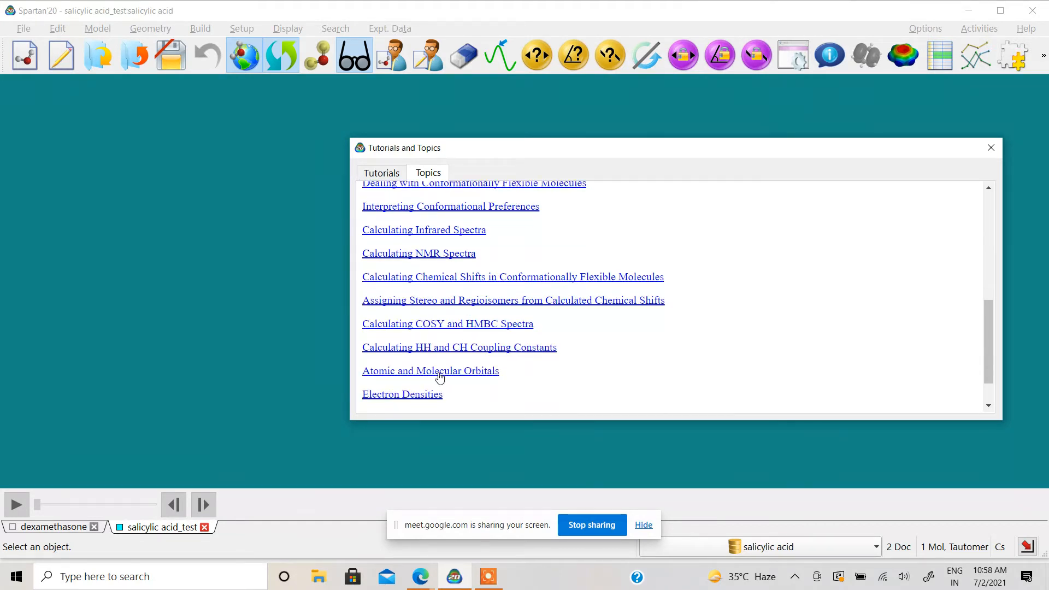
scroll(440, 378, "down", 1)
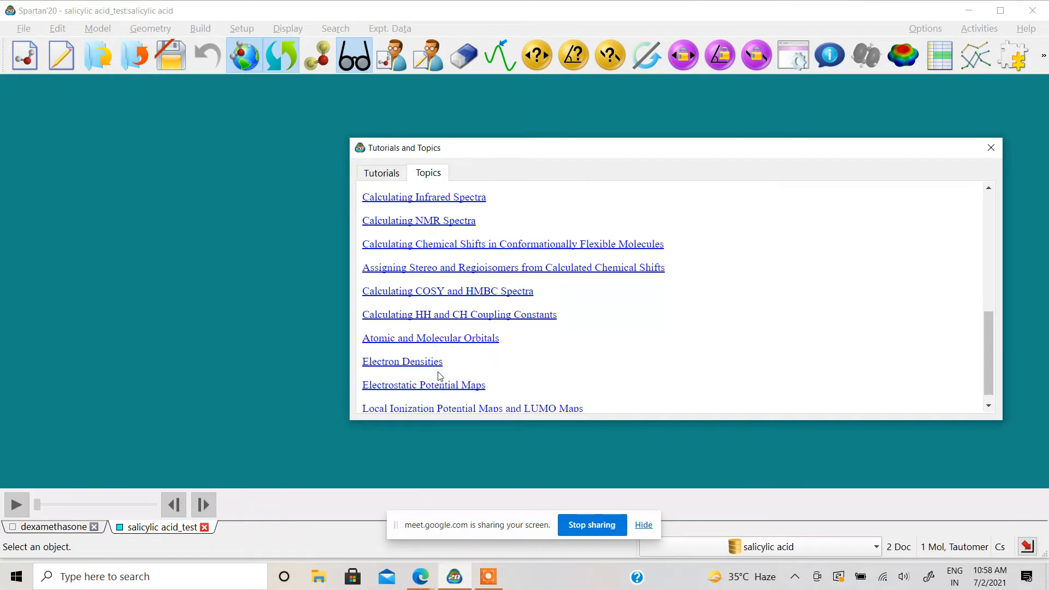
scroll(518, 352, "down", 1)
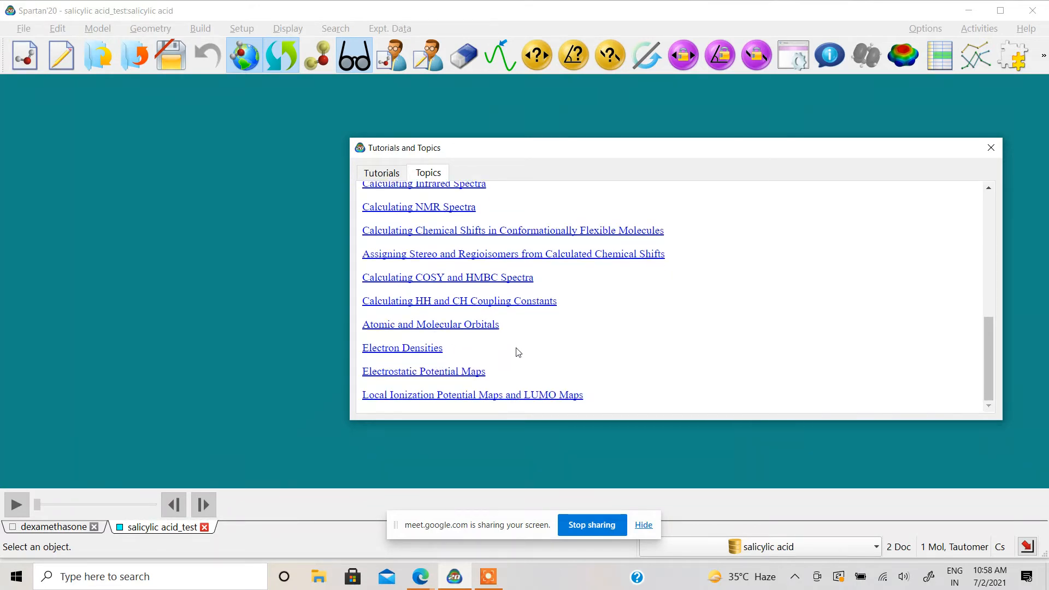
scroll(524, 364, "up", 1)
scroll(536, 377, "down", 1)
Step: Open the Electron Densities topic PDF, skim its space-filling model and electron density surface sections, and close it
left_click(381, 350)
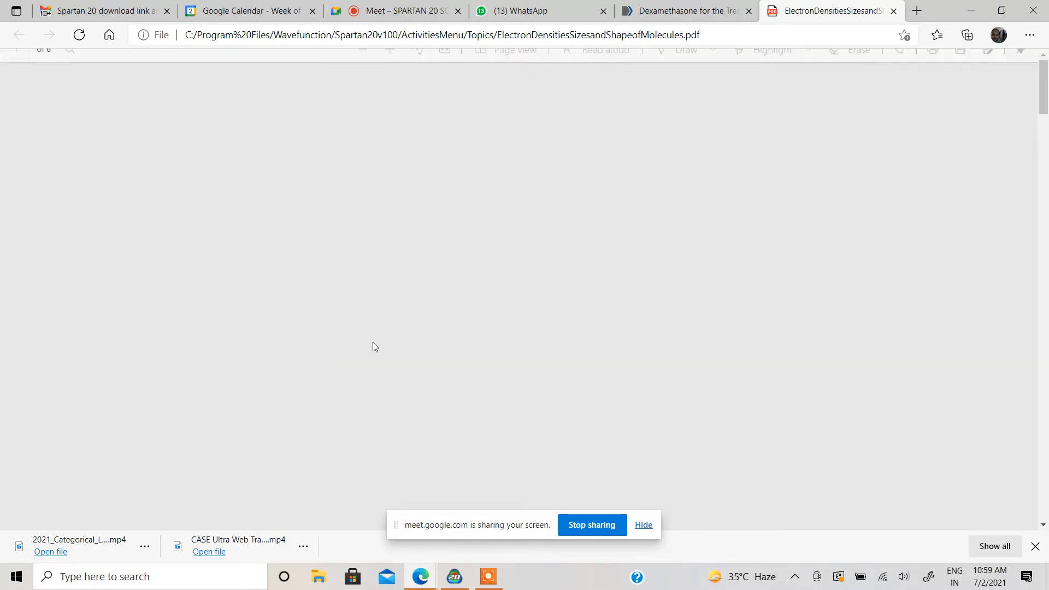
scroll(373, 347, "down", 13)
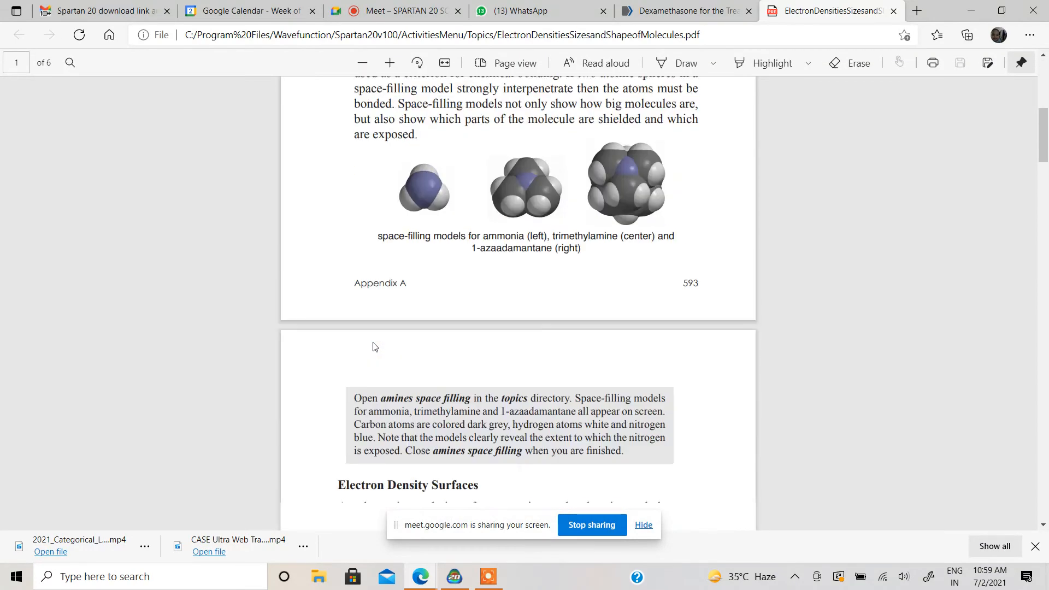
scroll(373, 346, "down", 12)
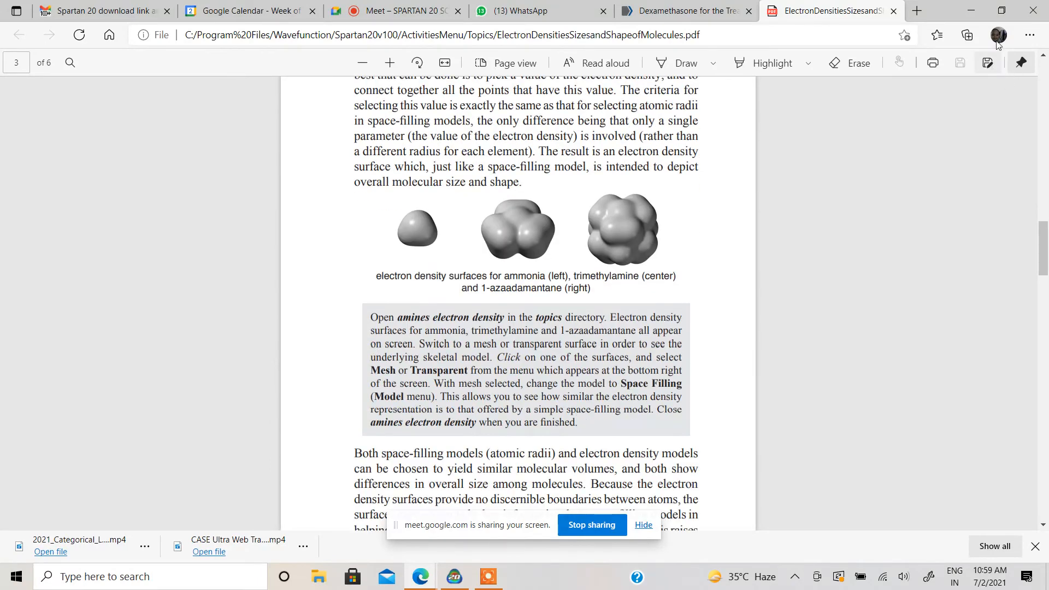
left_click(894, 11)
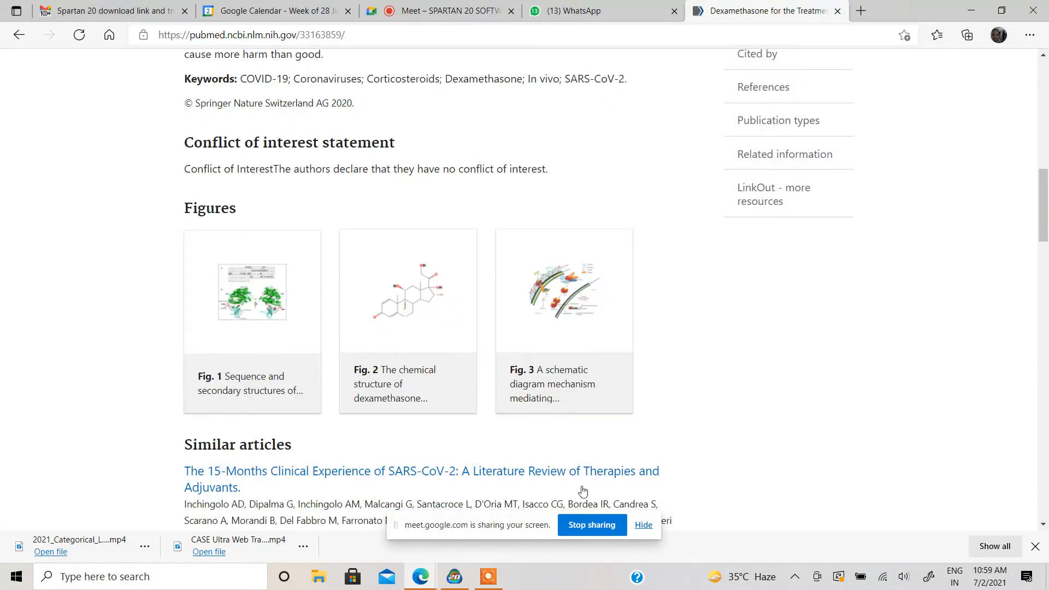
Step: Switch back to Spartan'20, reopen the Tutorials and Topics window and show the first entries of the Topics list
mouse_move(481, 575)
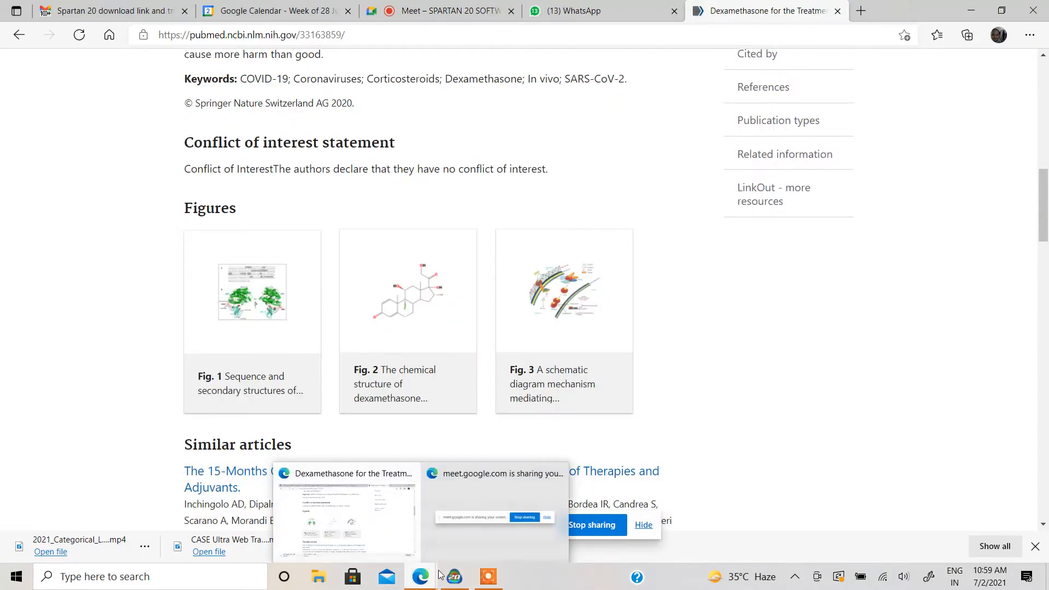
left_click(454, 576)
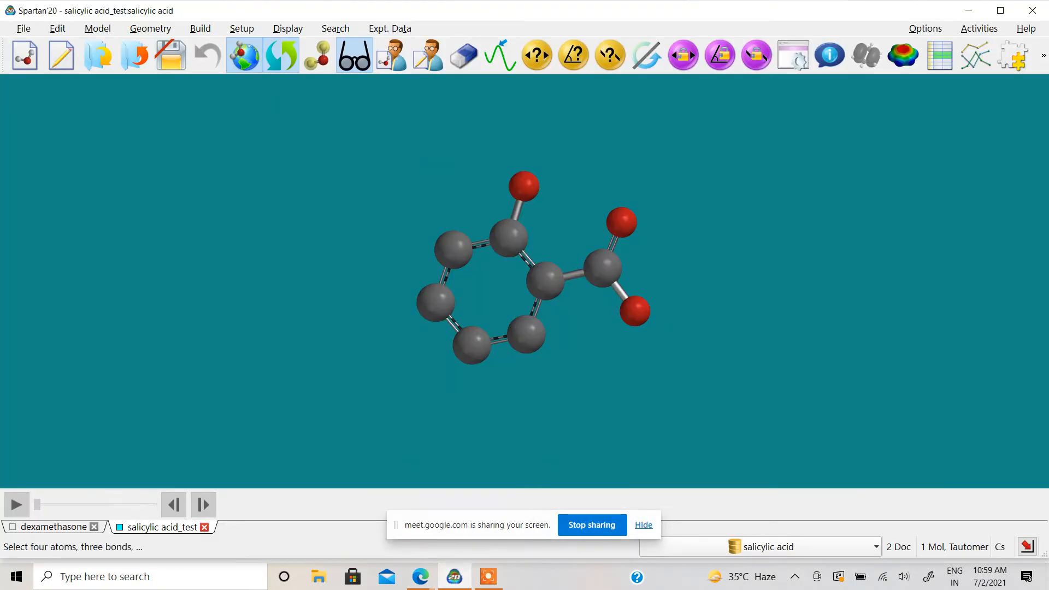
left_click(978, 29)
left_click(939, 45)
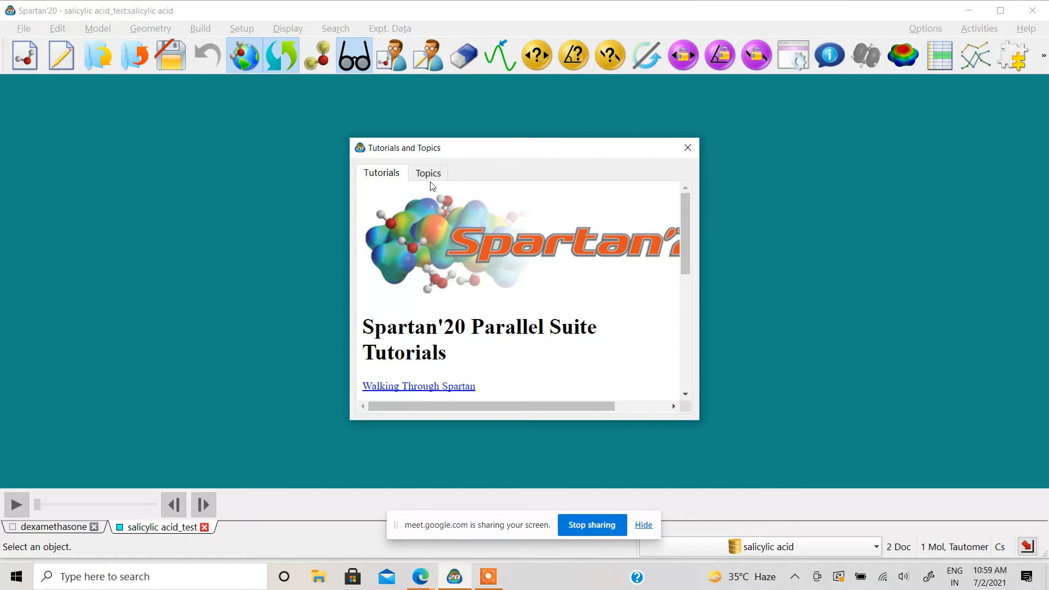
left_click(443, 176)
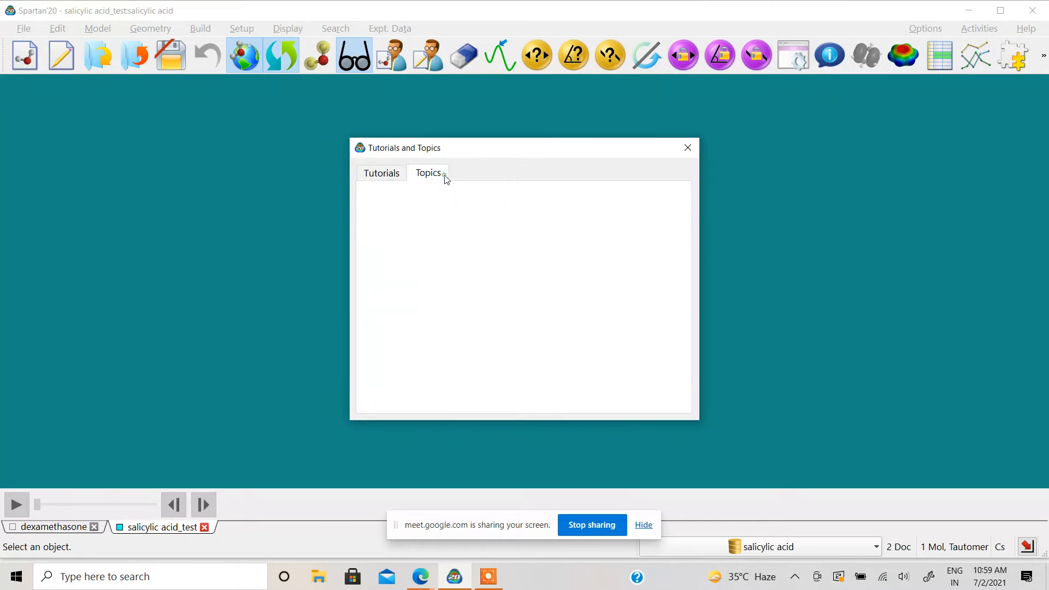
scroll(441, 238, "down", 1)
scroll(404, 314, "down", 2)
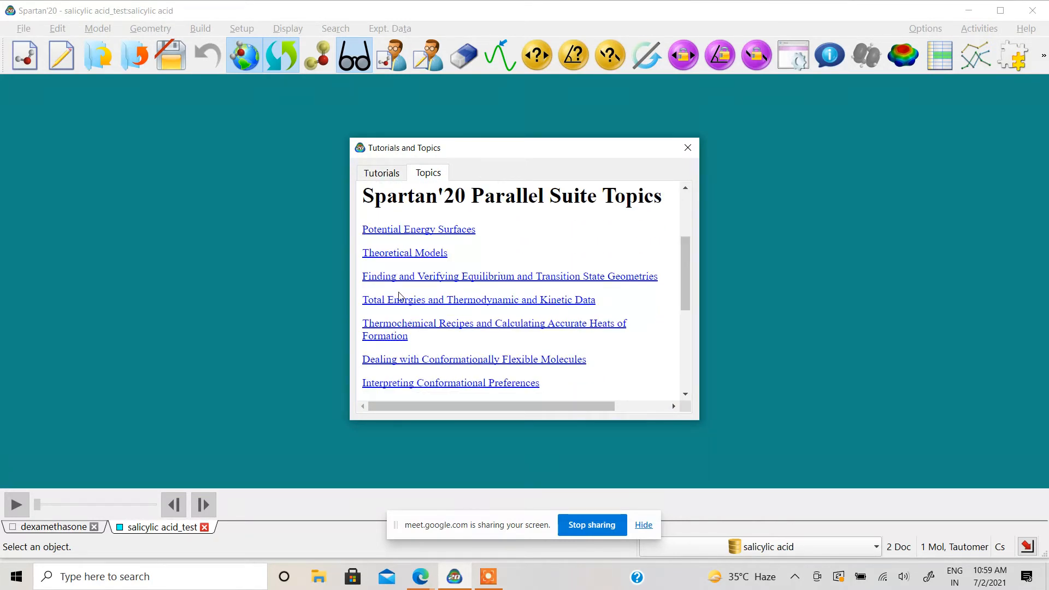
Step: Open the Theoretical Models topic PDF, skim the Schrödinger equation and Hartree-Fock sections, and close it
left_click(398, 253)
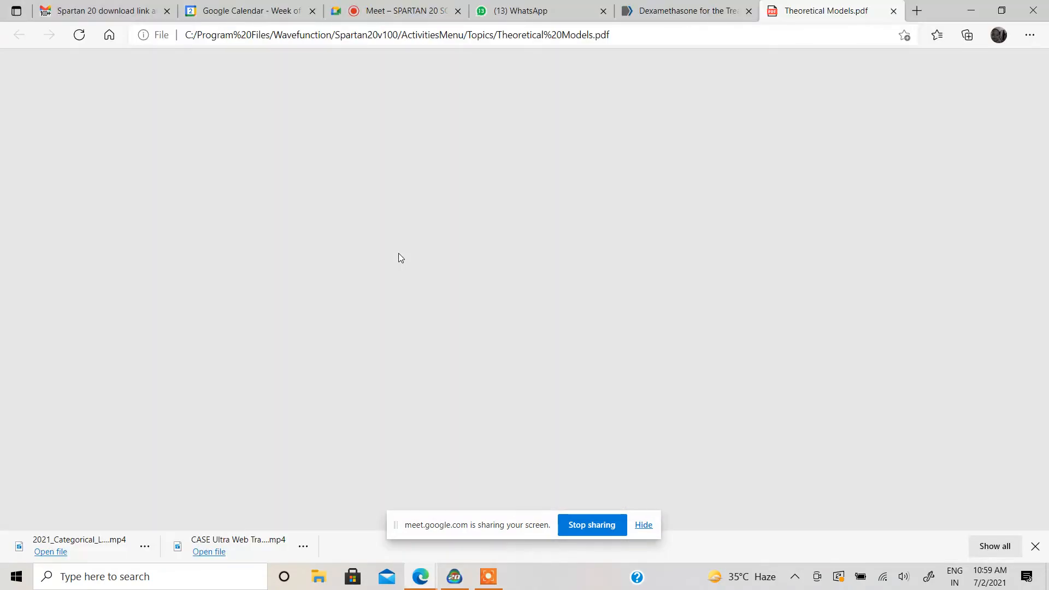
scroll(584, 296, "down", 3)
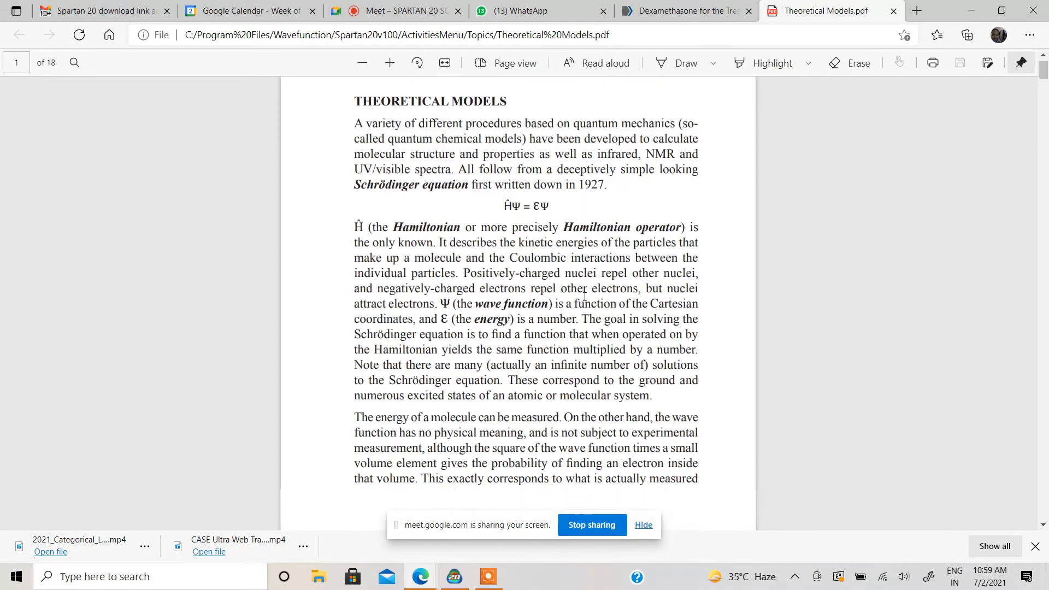
scroll(584, 296, "down", 10)
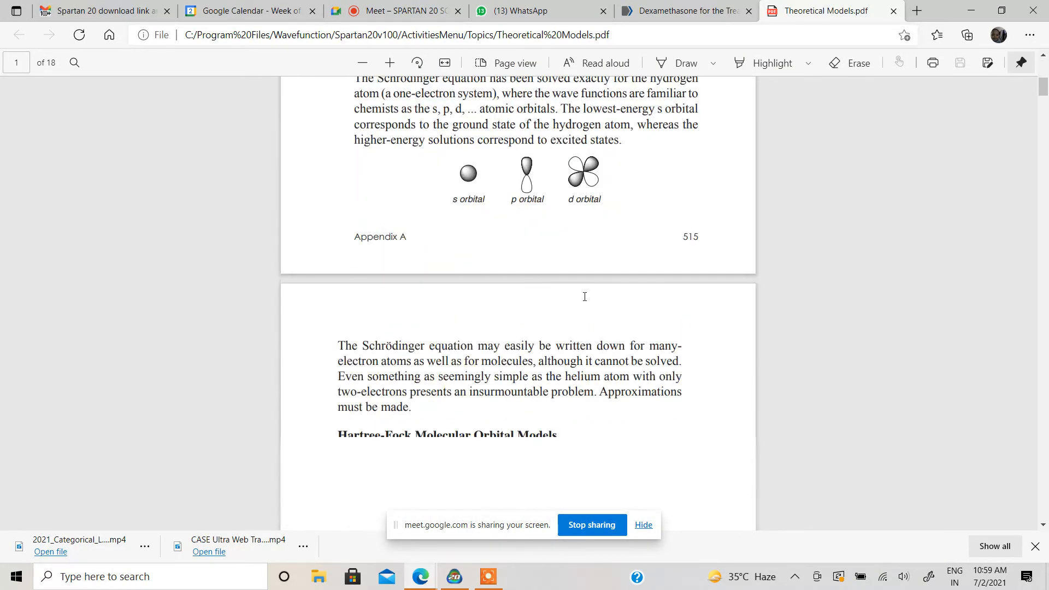
scroll(584, 296, "down", 11)
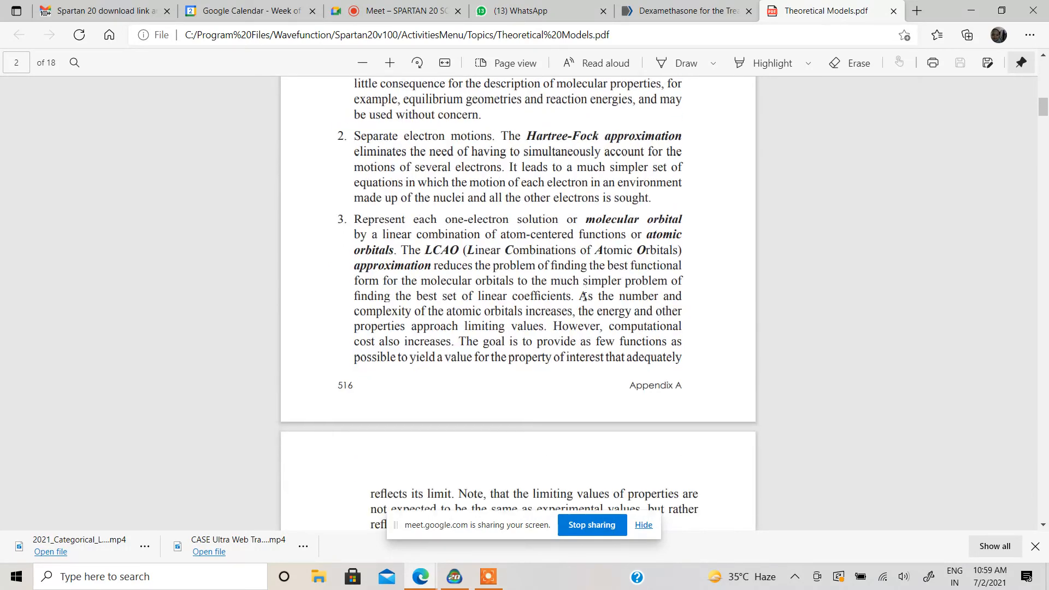
left_click(894, 11)
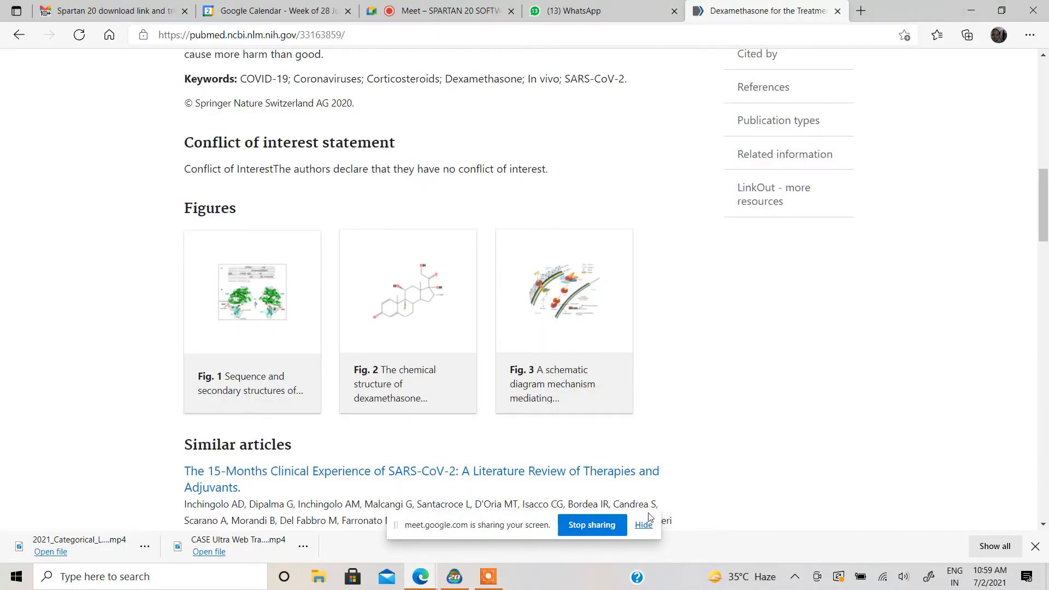
Step: Switch back to Spartan'20, open the Spartan'20 Help and view the FAQs and PDF guide links at its end
left_click(454, 577)
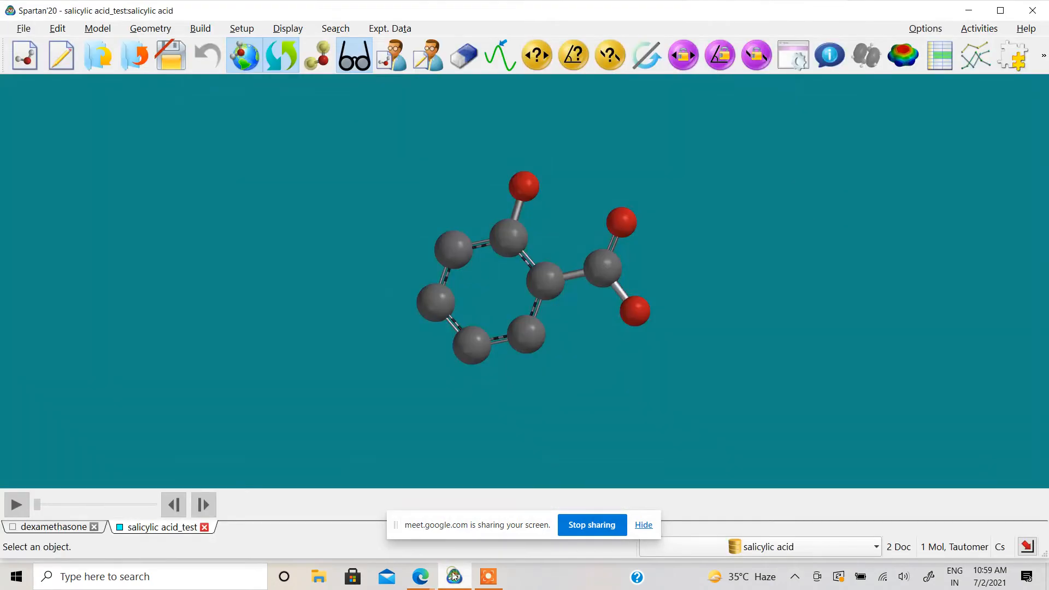
left_click(1028, 29)
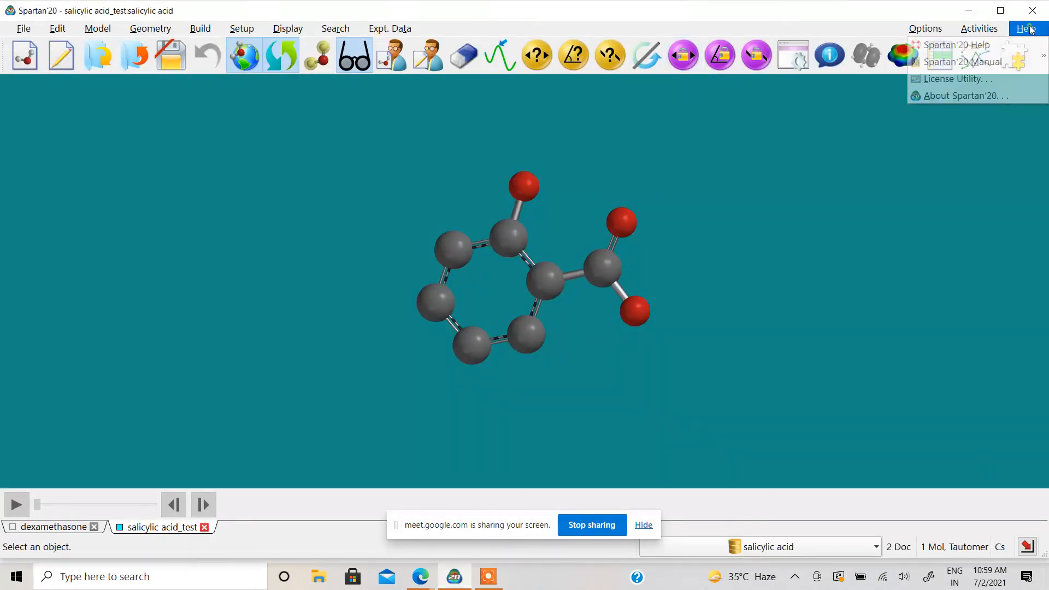
left_click(987, 52)
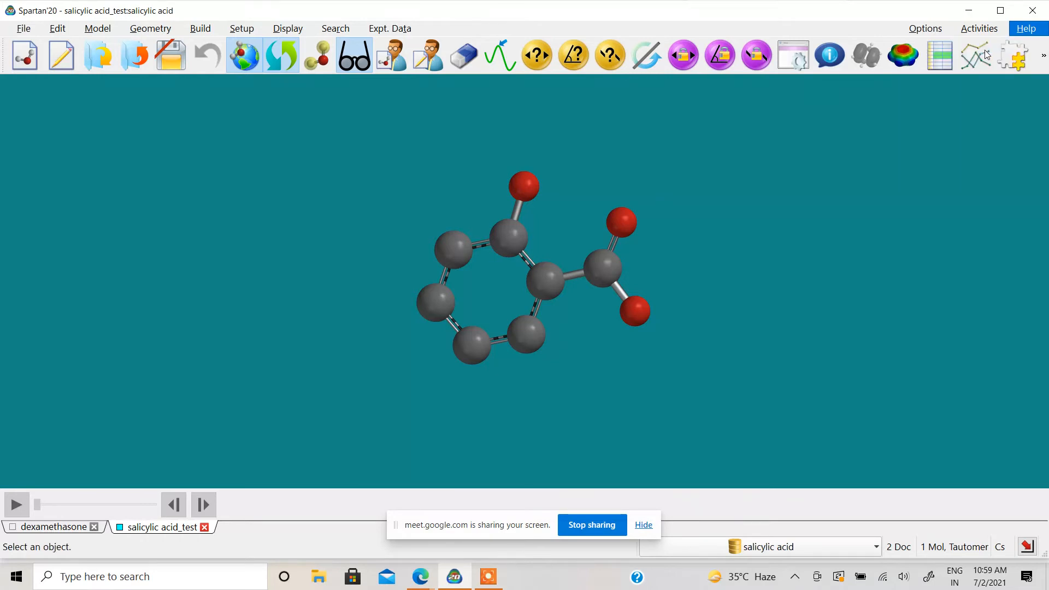
scroll(235, 342, "down", 4)
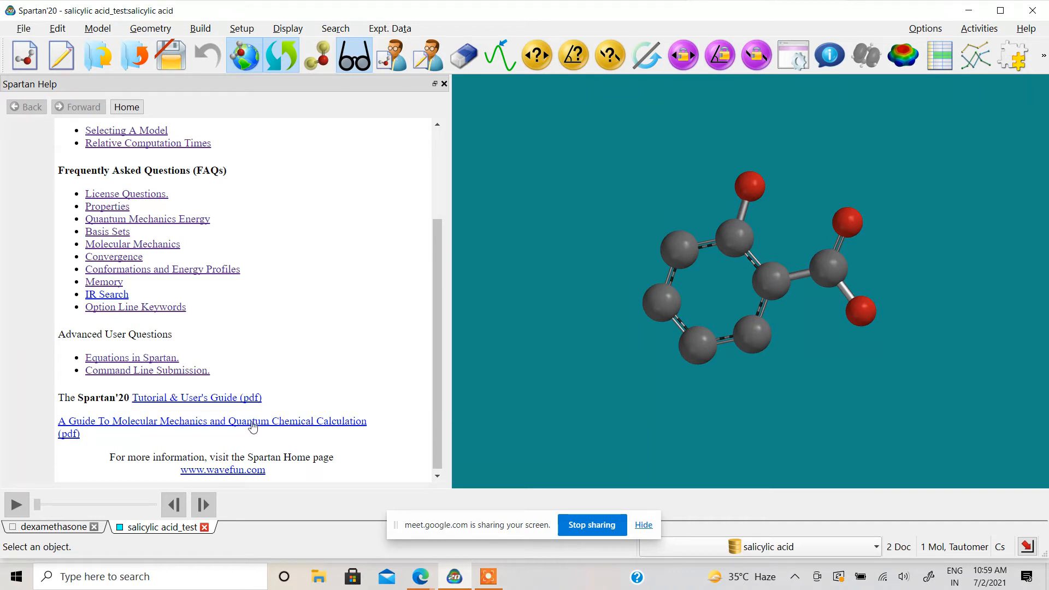
Step: Skim the opening pages of the Guide To Molecular Mechanics and Quantum Chemical Calculation PDF, close it and return to the Spartan'20 help
left_click(305, 426)
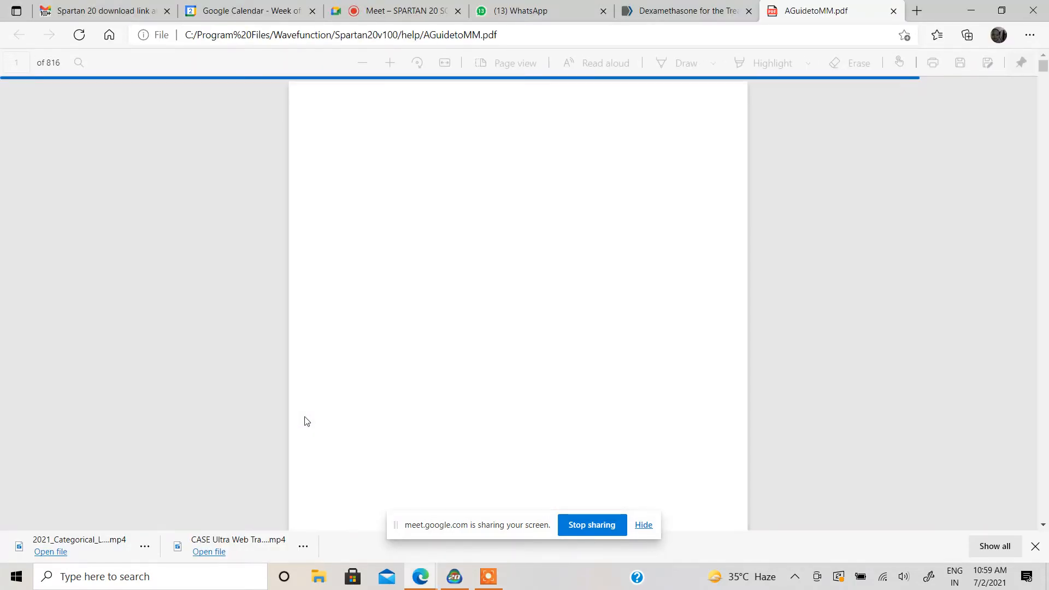
scroll(460, 298, "down", 2)
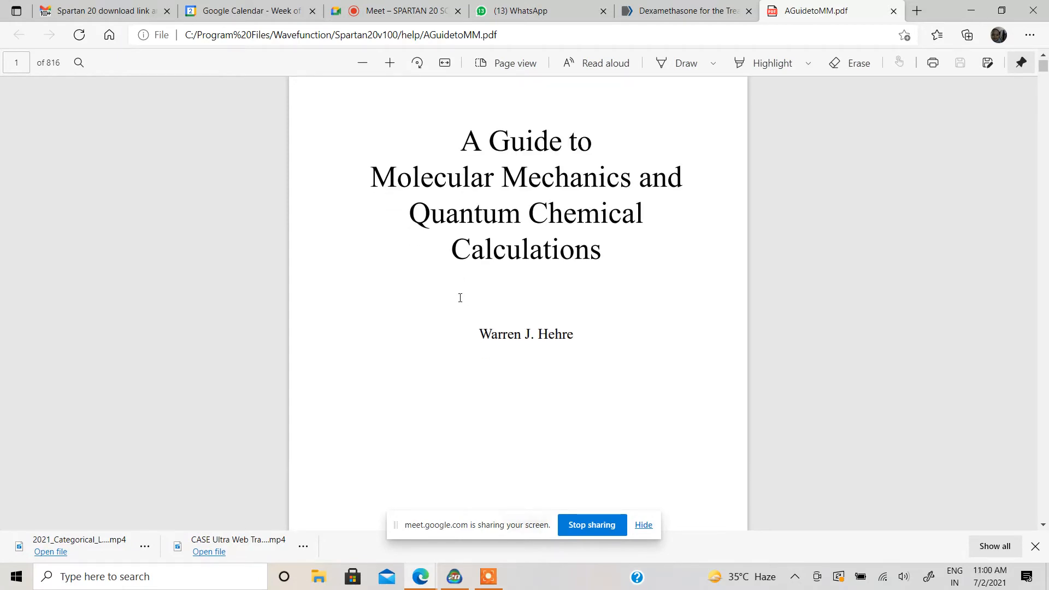
scroll(461, 298, "down", 10)
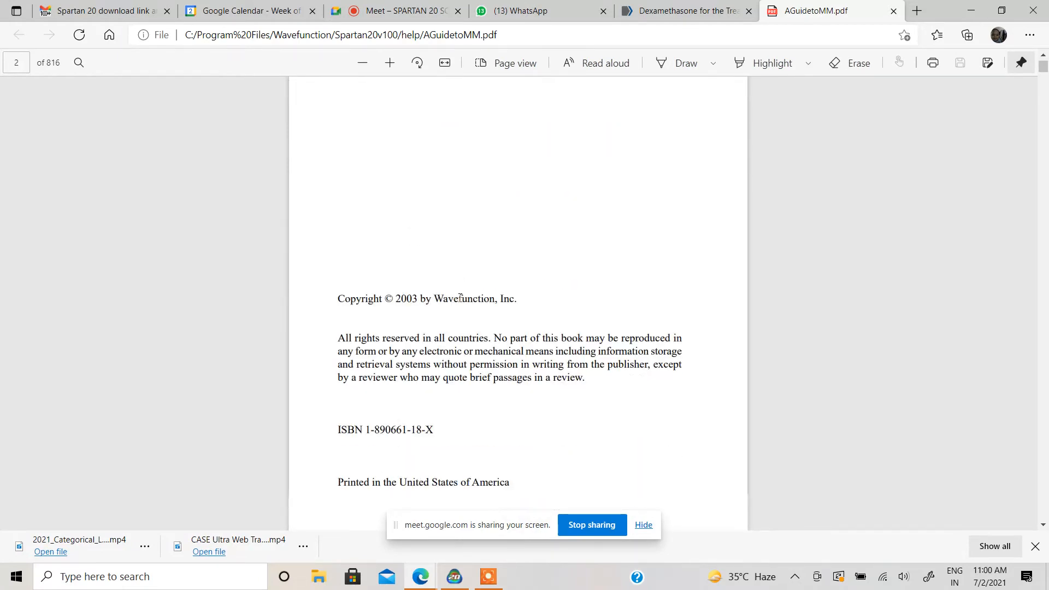
scroll(460, 298, "down", 4)
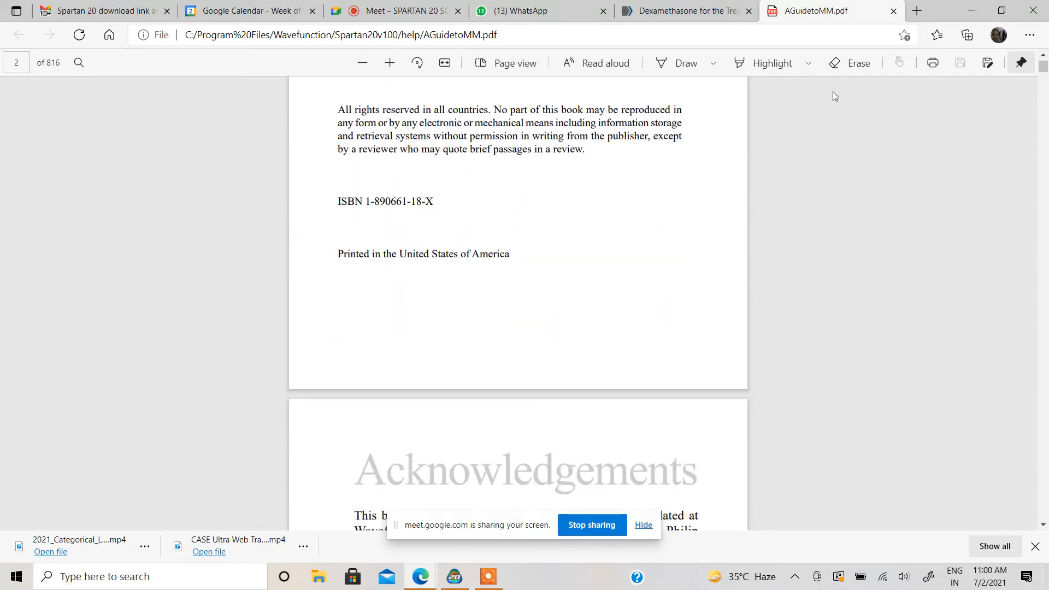
left_click(894, 11)
left_click(454, 577)
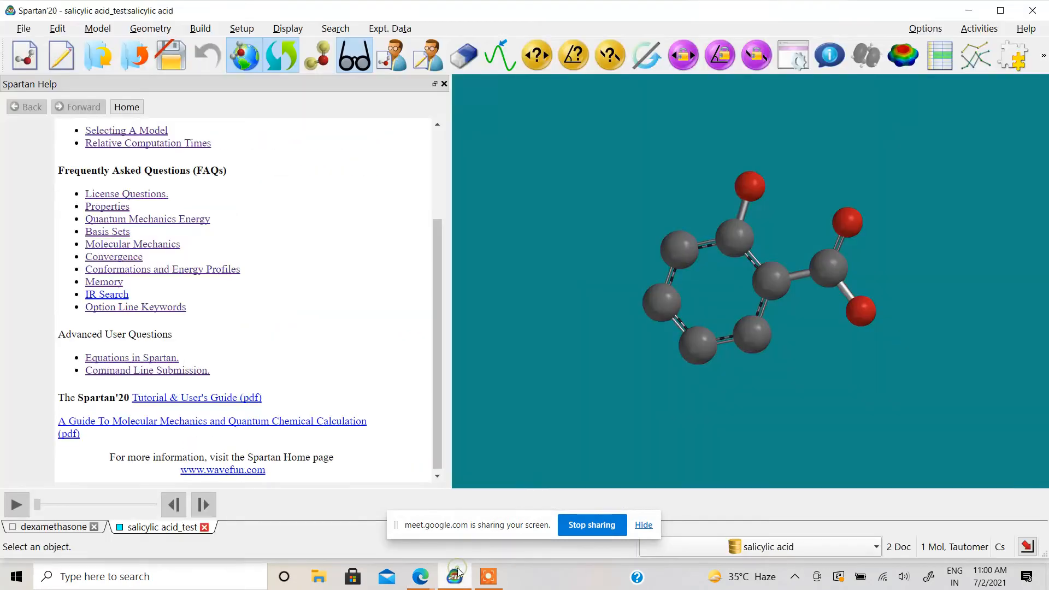
scroll(182, 304, "up", 1)
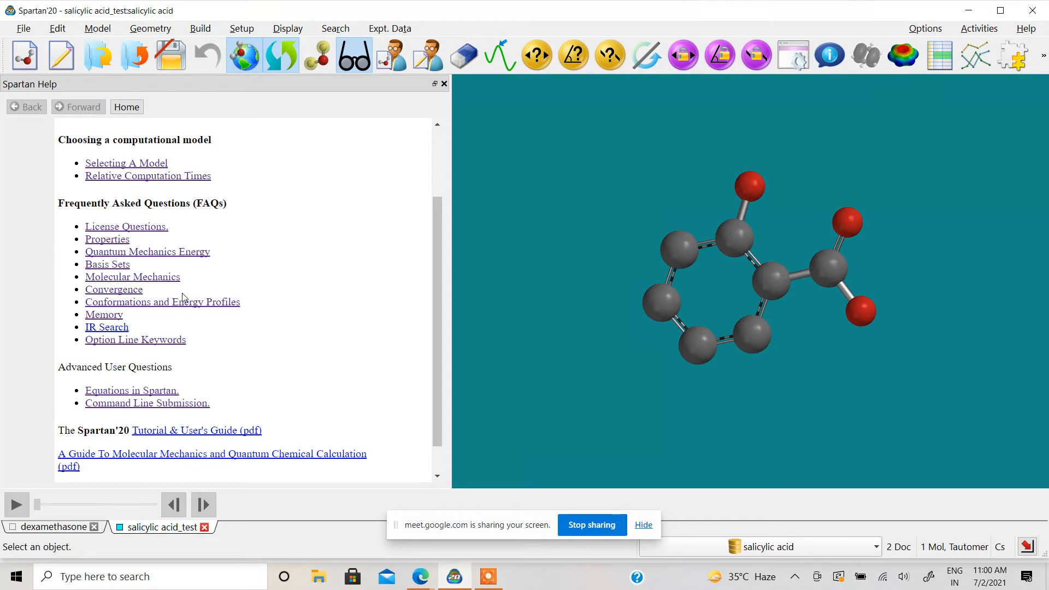
Step: Open the Selecting A Model help topic and view the table grading the methods for each task
left_click(130, 164)
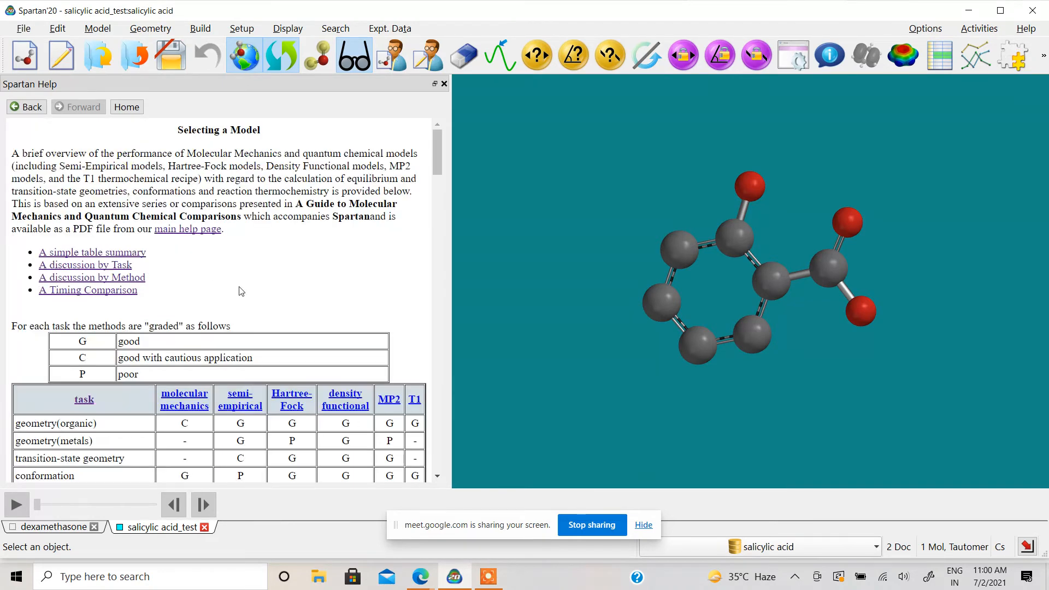
scroll(238, 288, "down", 2)
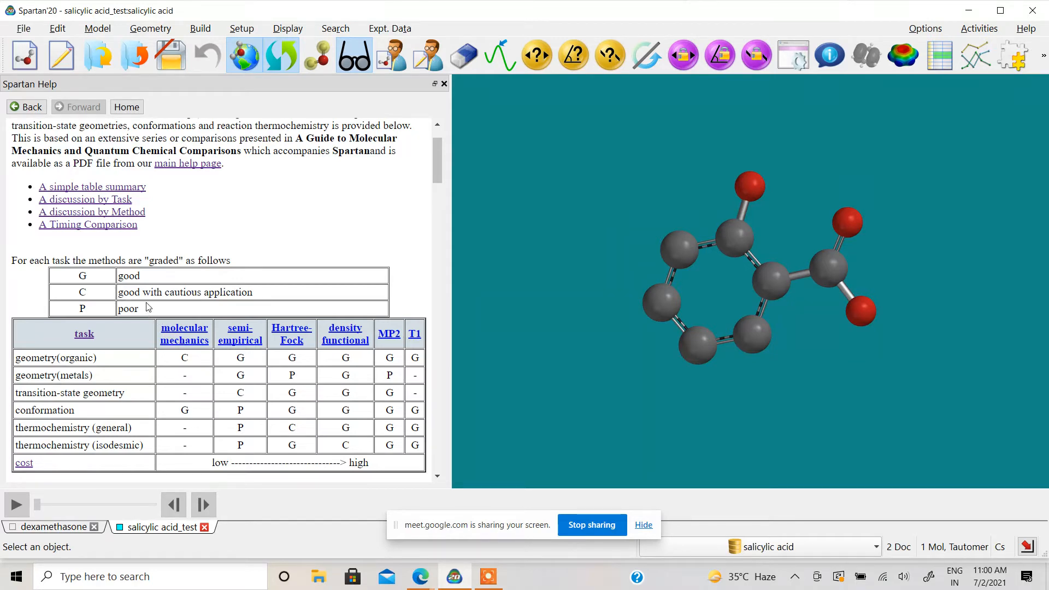
scroll(148, 308, "down", 1)
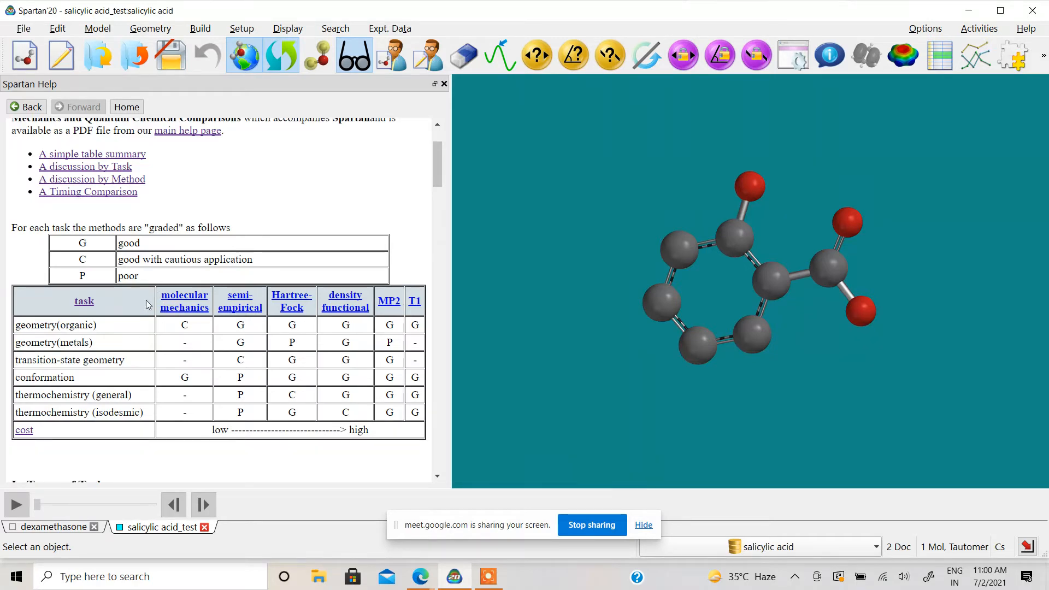
Step: Open the Timing Comparison, highlight the Relative Computation Times heading and the HF/3-21G camphor energy entry, and return to the model selection page
left_click(101, 192)
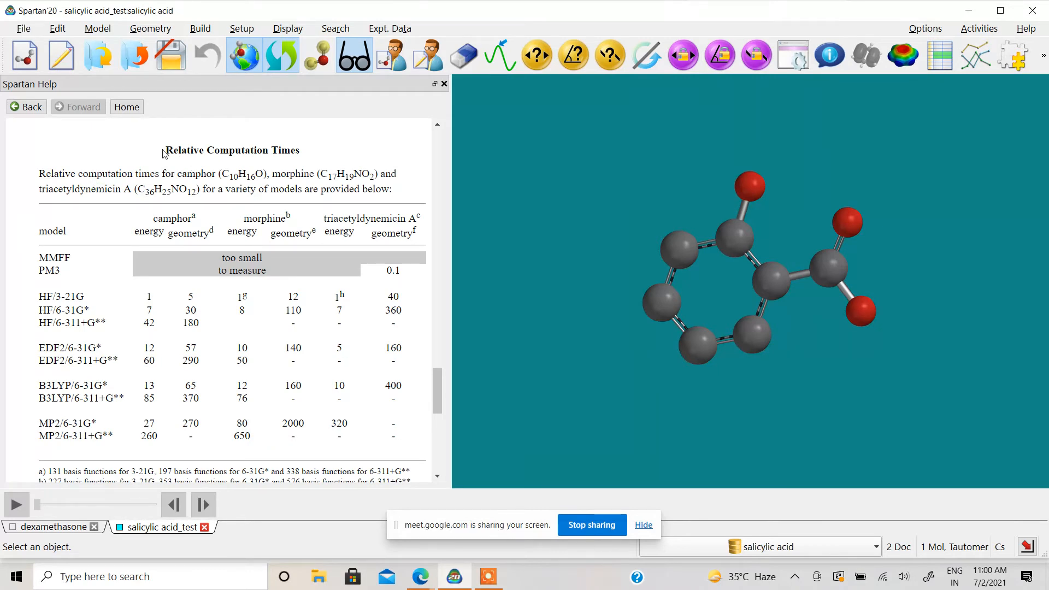
left_click_drag(172, 152, 291, 154)
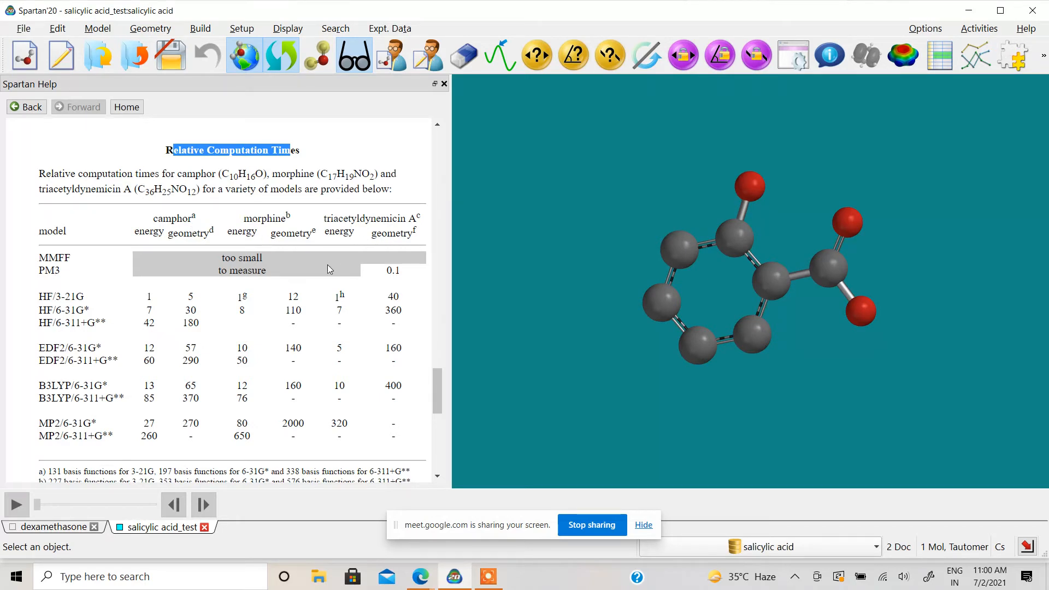
double_click(149, 297)
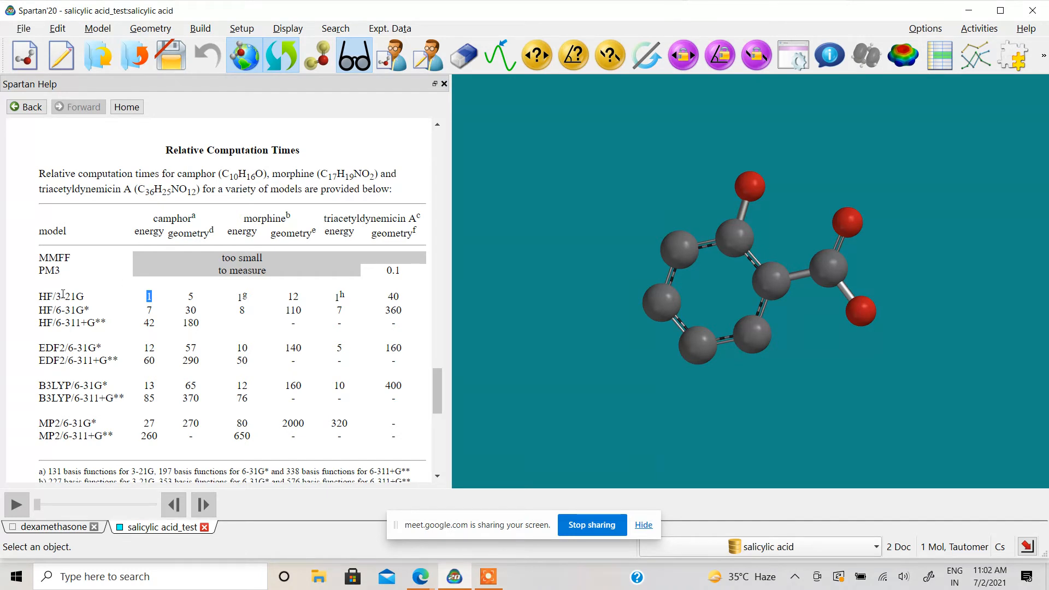
left_click(167, 306)
left_click(27, 106)
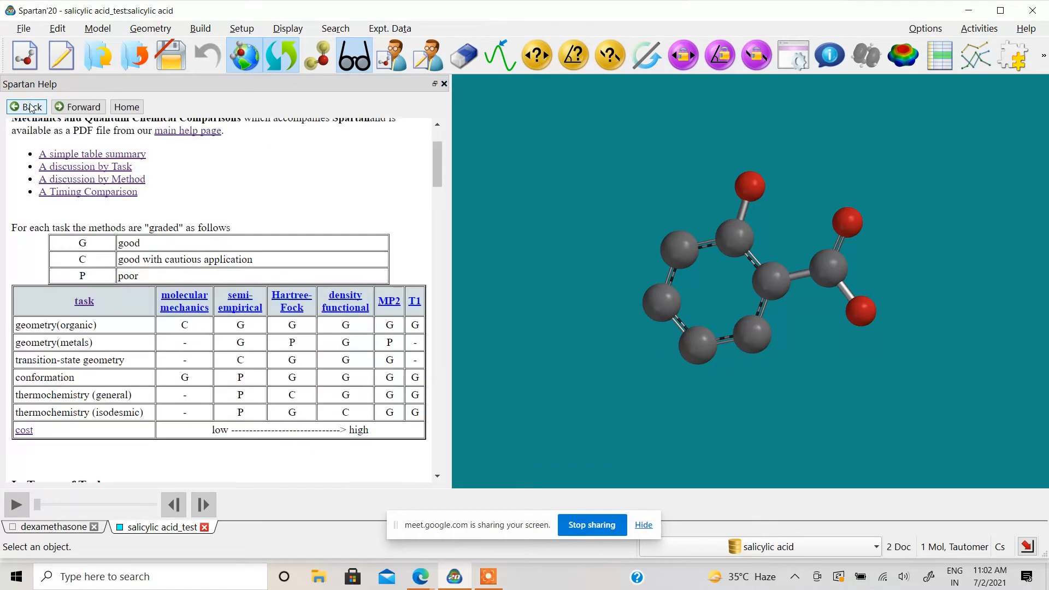
Step: Look up the License Questions topic in the help's FAQ section and return to the list of help topics
left_click(25, 110)
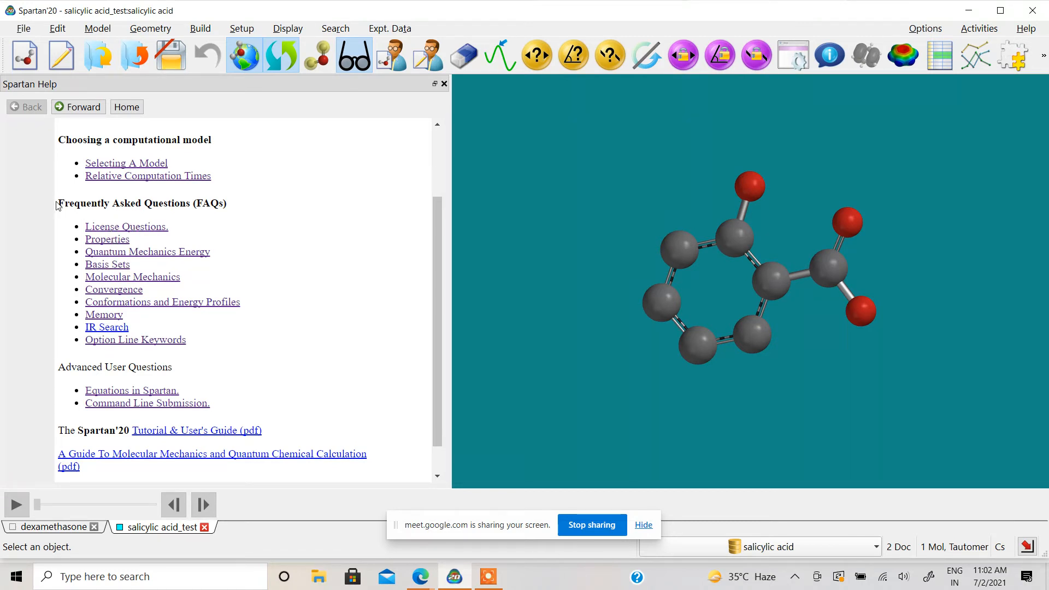
left_click_drag(64, 205, 227, 217)
left_click(244, 218)
left_click(120, 227)
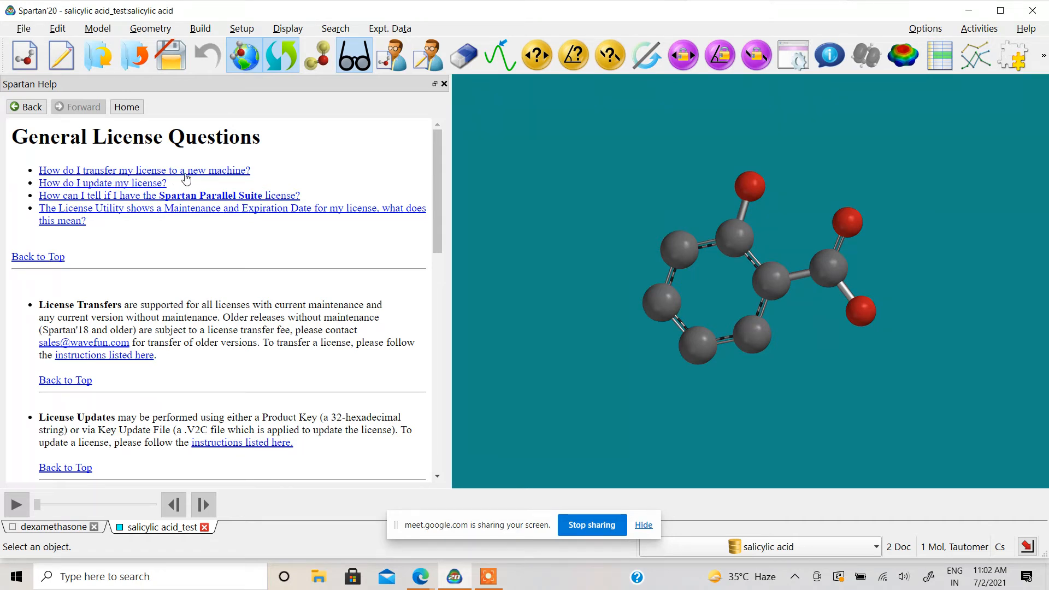
left_click(28, 106)
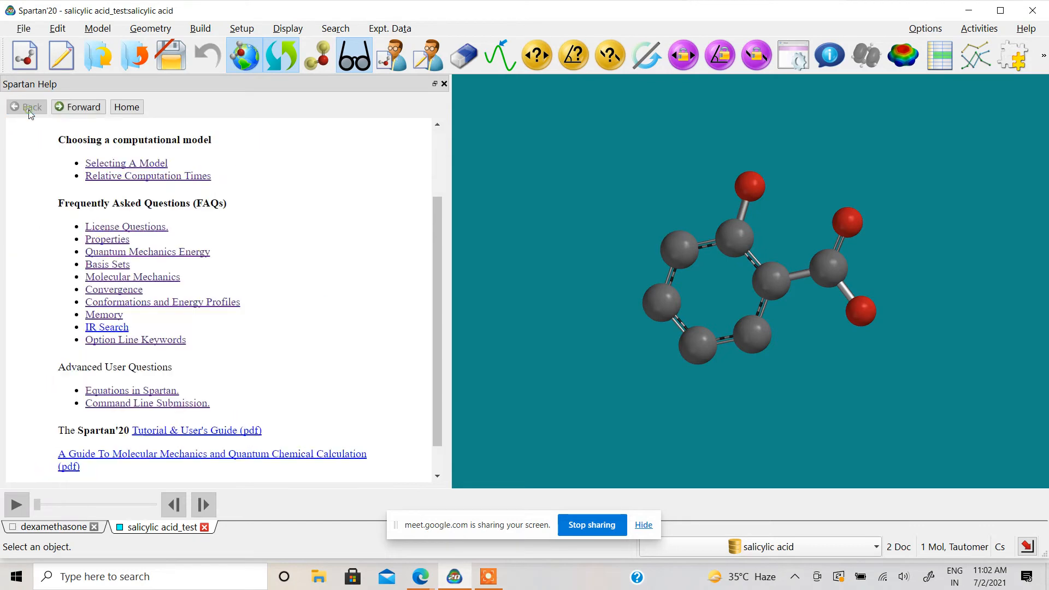
Step: Read the Properties FAQ from the polarizability calculation and units entries through Q-plus and Q-minus, and return to the help topics
left_click(105, 241)
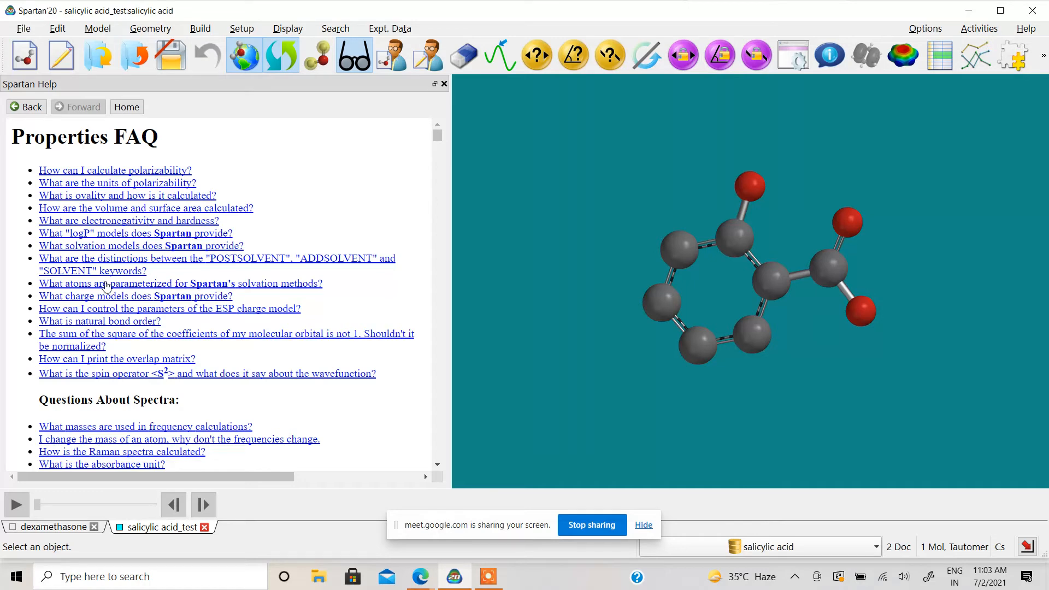
scroll(99, 273, "down", 1)
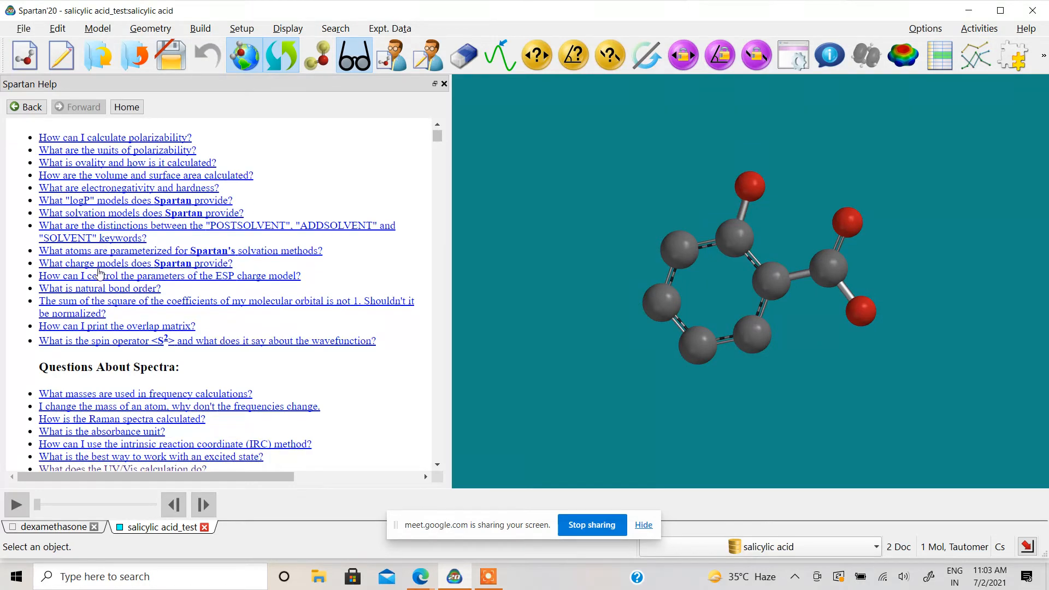
left_click(99, 139)
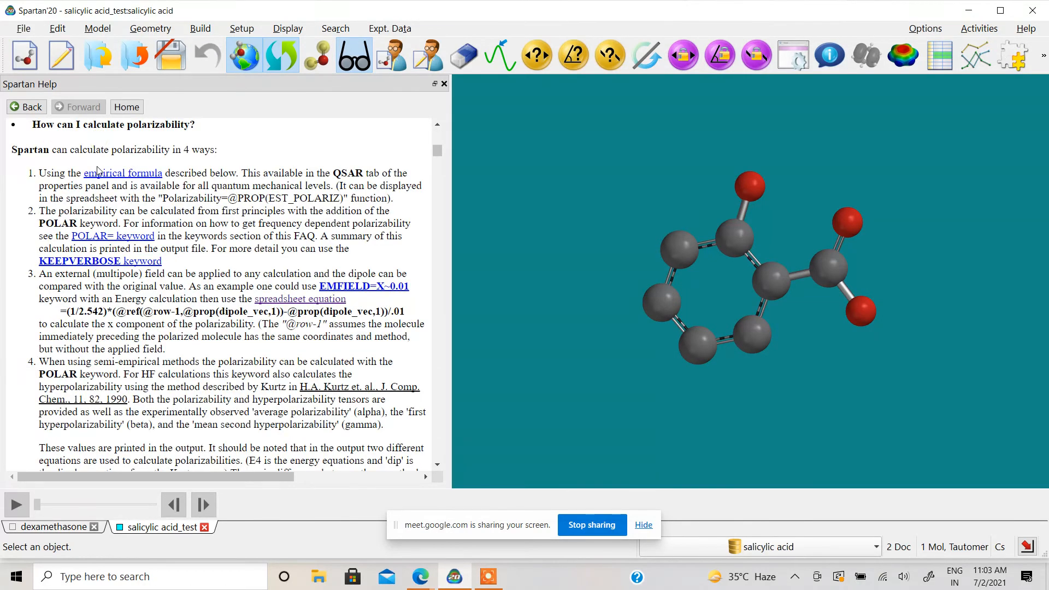
scroll(97, 175, "down", 9)
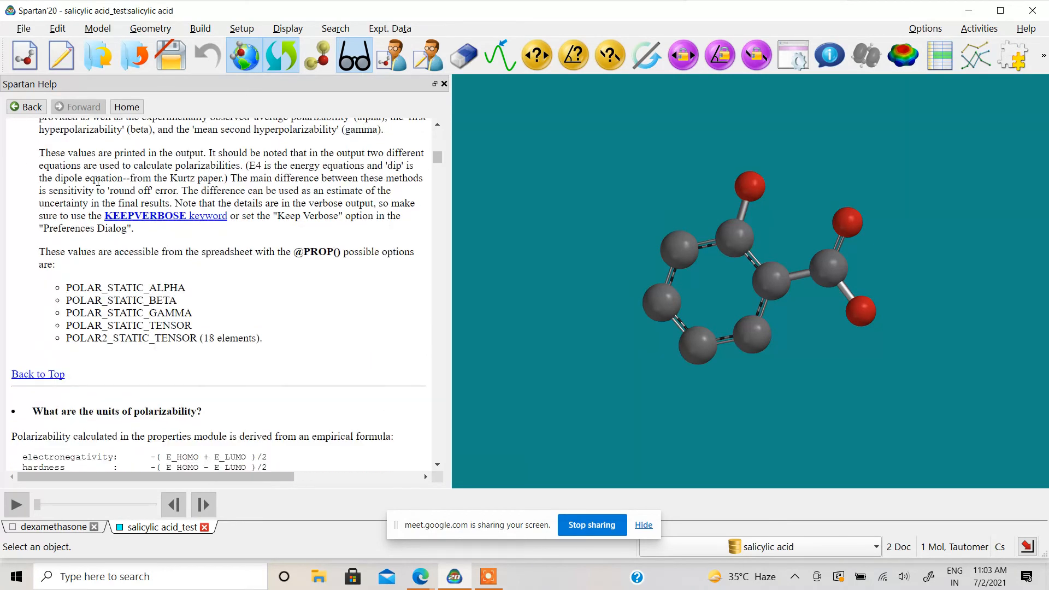
scroll(97, 181, "down", 6)
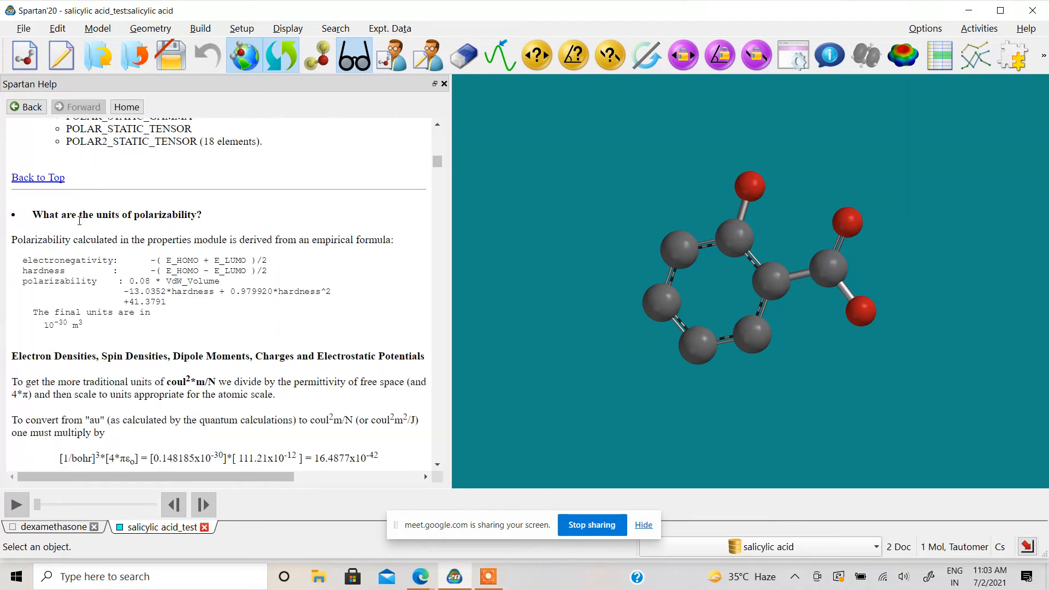
scroll(67, 219, "down", 10)
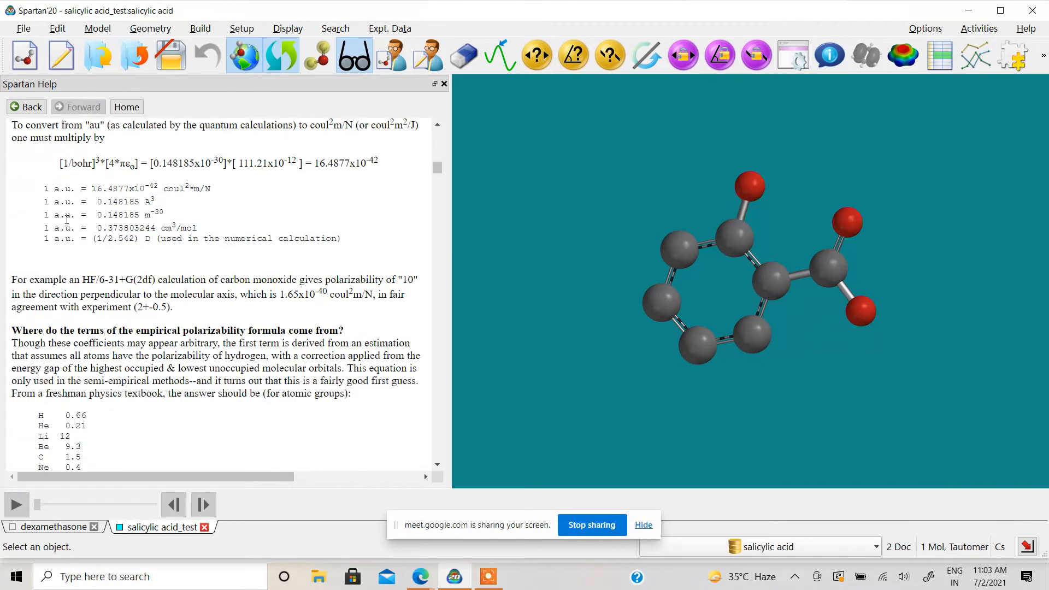
scroll(67, 219, "down", 6)
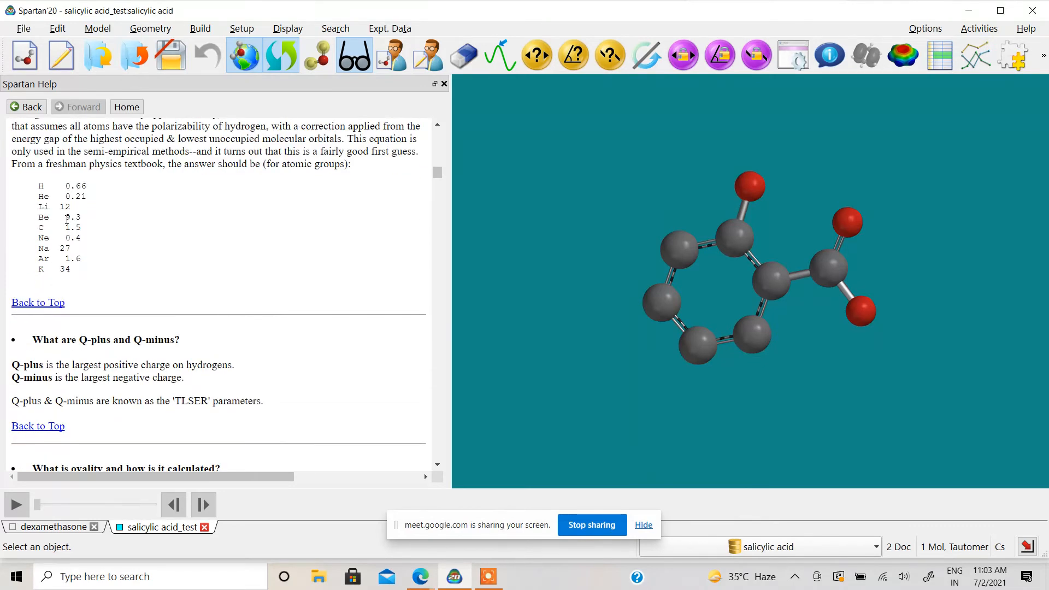
scroll(67, 220, "down", 3)
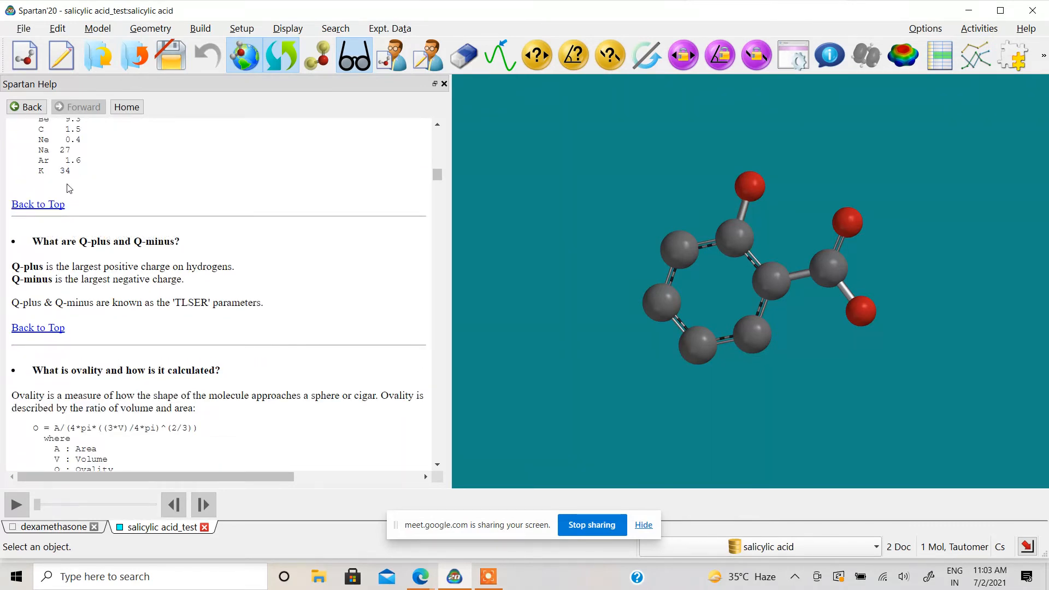
left_click(22, 112)
left_click(23, 112)
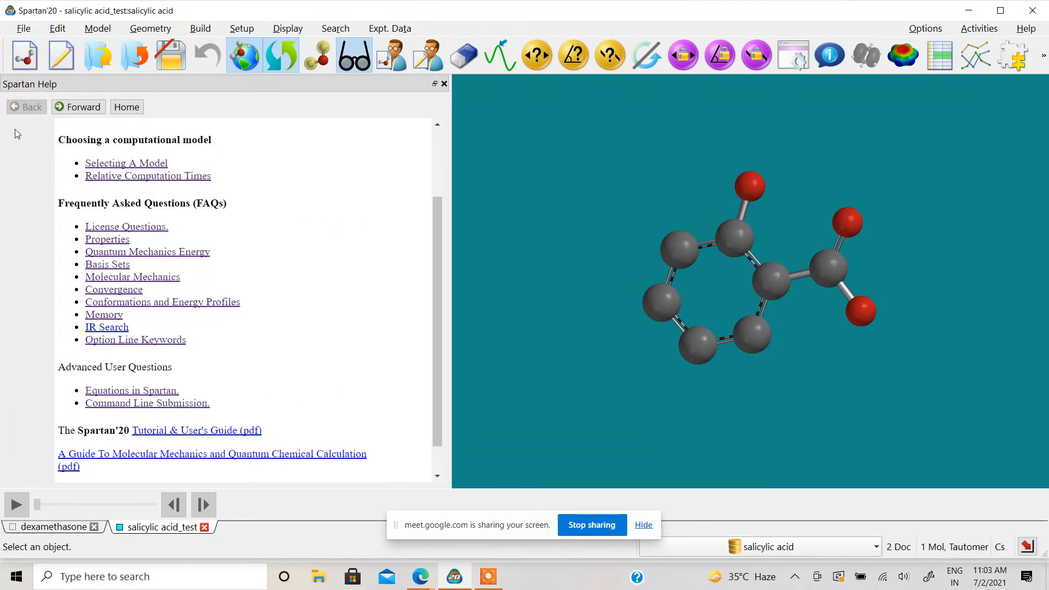
Step: Review the Quantum Mechanics Energy FAQ and the basis set name descriptions in the Basis Sets FAQ, returning to the help topics
left_click(100, 252)
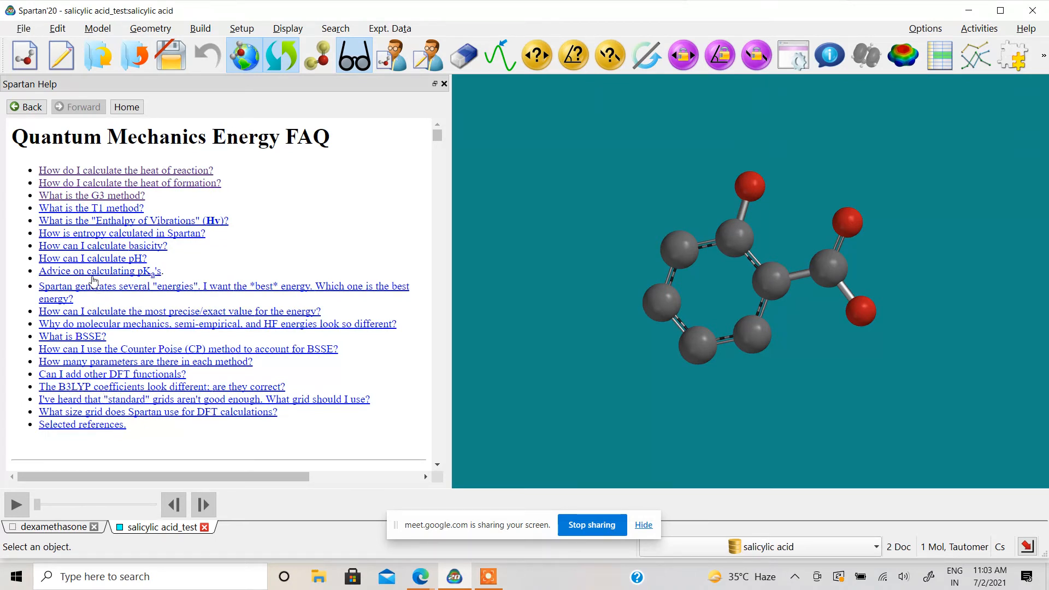
left_click(27, 107)
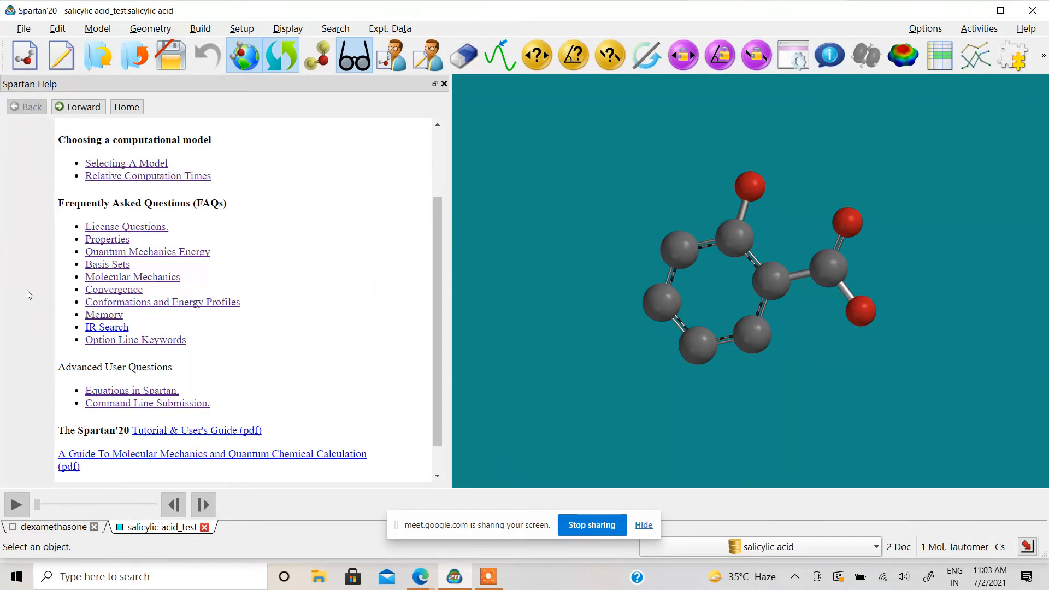
left_click(96, 265)
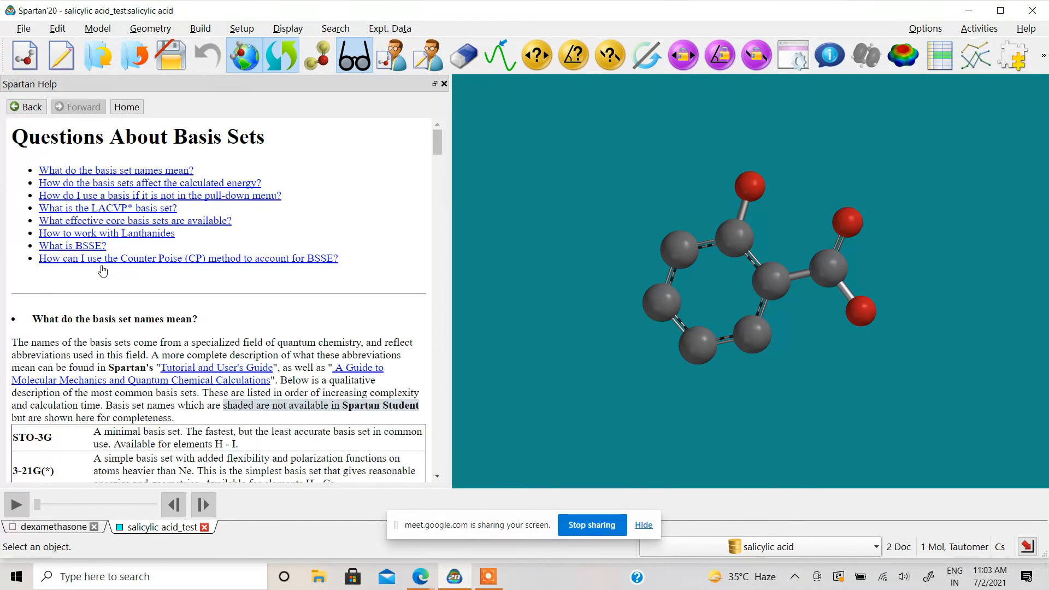
scroll(102, 271, "down", 1)
scroll(102, 271, "up", 1)
scroll(101, 272, "down", 3)
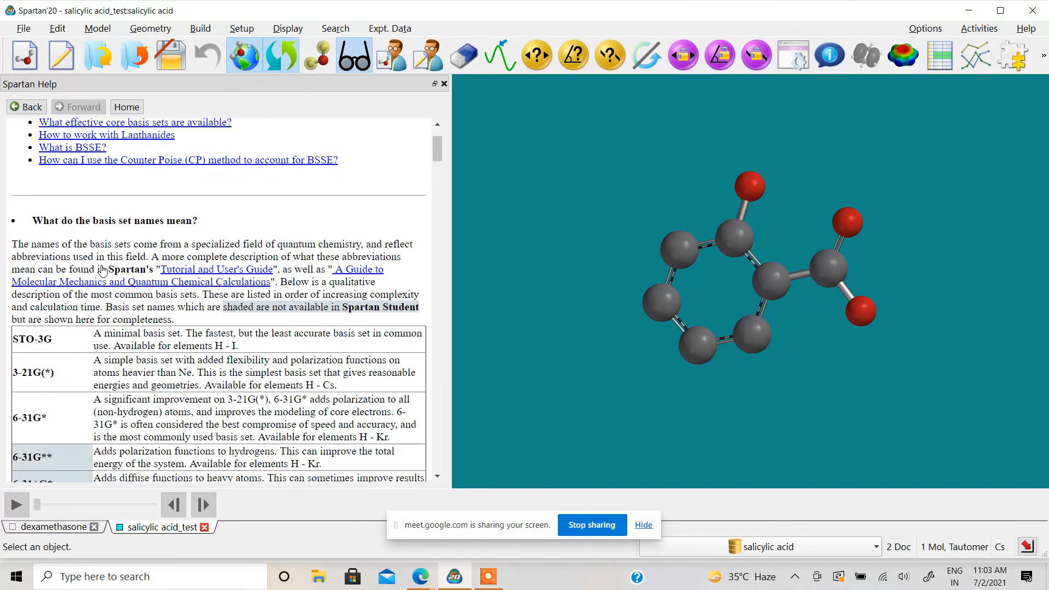
scroll(99, 272, "up", 2)
scroll(99, 273, "down", 1)
scroll(99, 273, "down", 2)
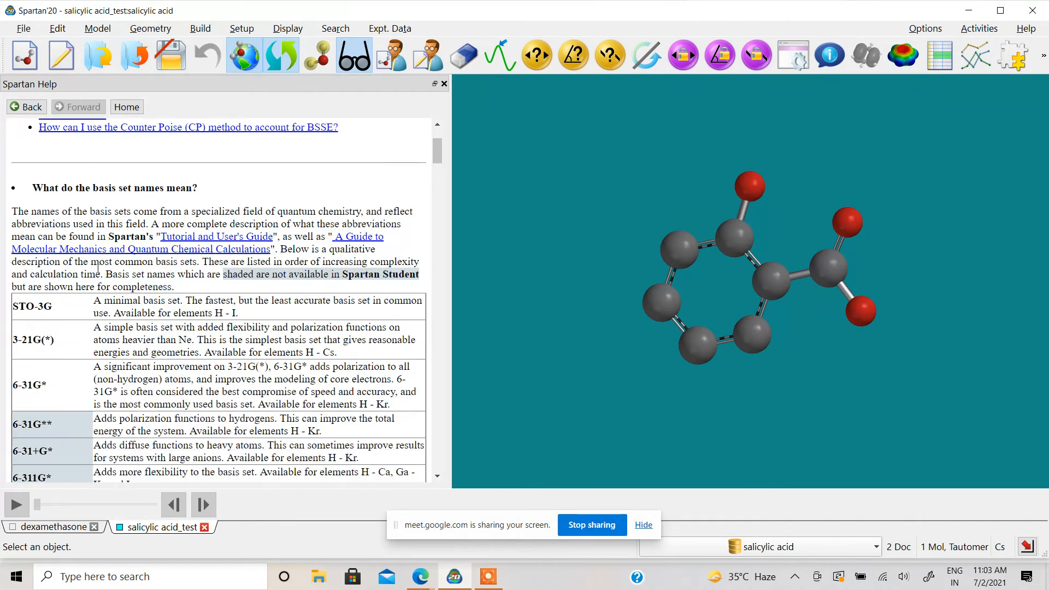
scroll(99, 269, "down", 2)
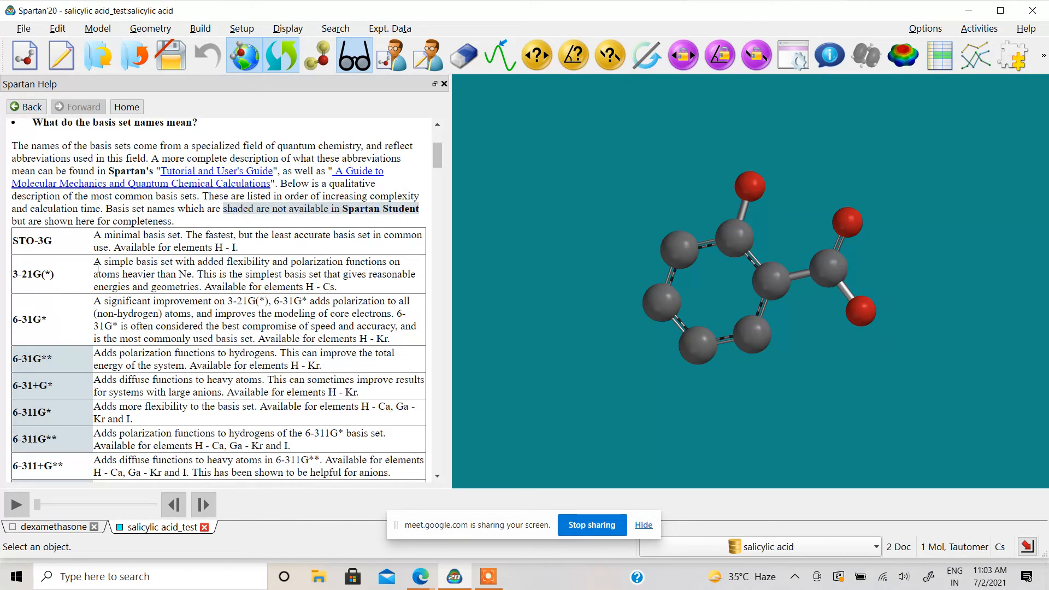
left_click(25, 108)
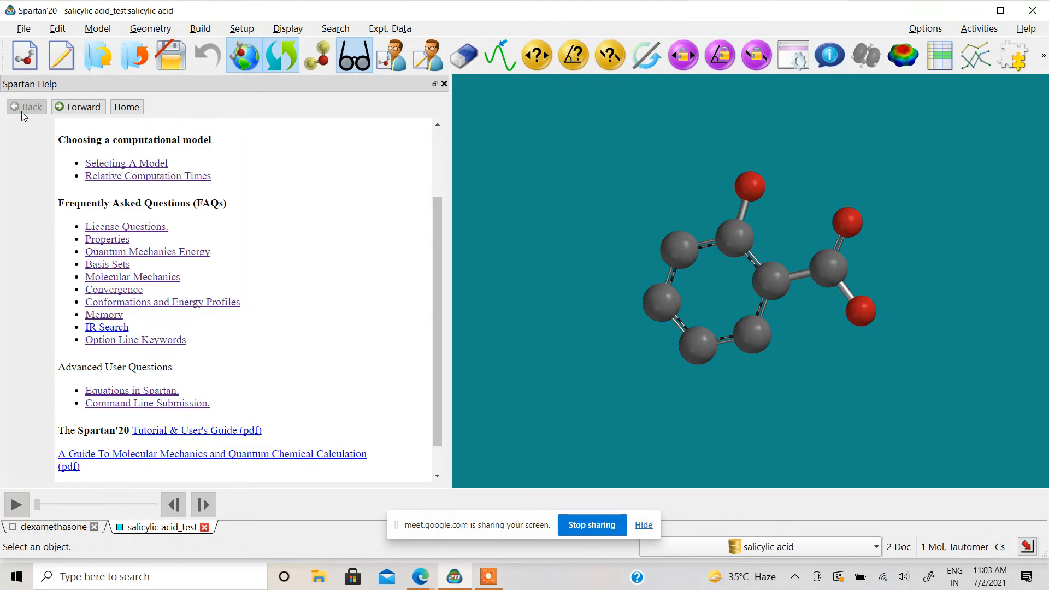
Step: Examine the Option Line Keywords reference, highlighting CONFANAL* and reading through the conformational module keywords, and close the help
left_click(109, 340)
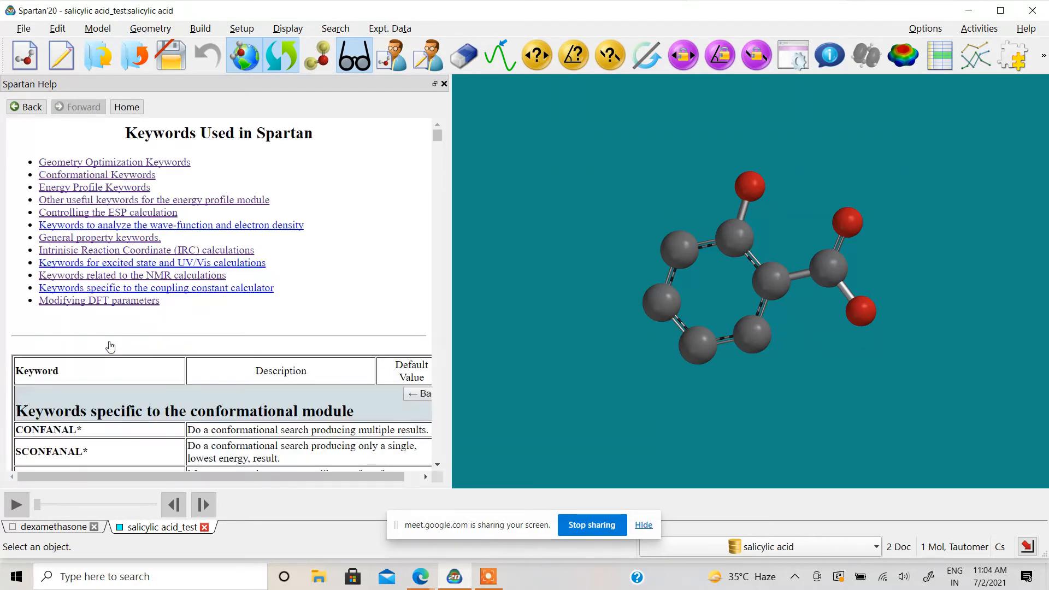
scroll(96, 336, "down", 1)
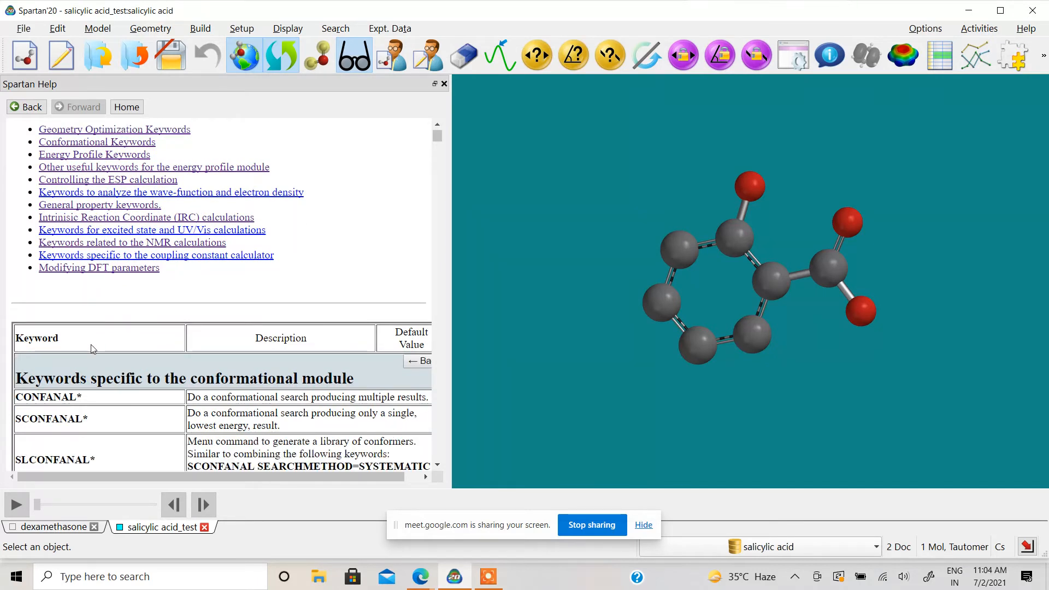
scroll(93, 349, "down", 1)
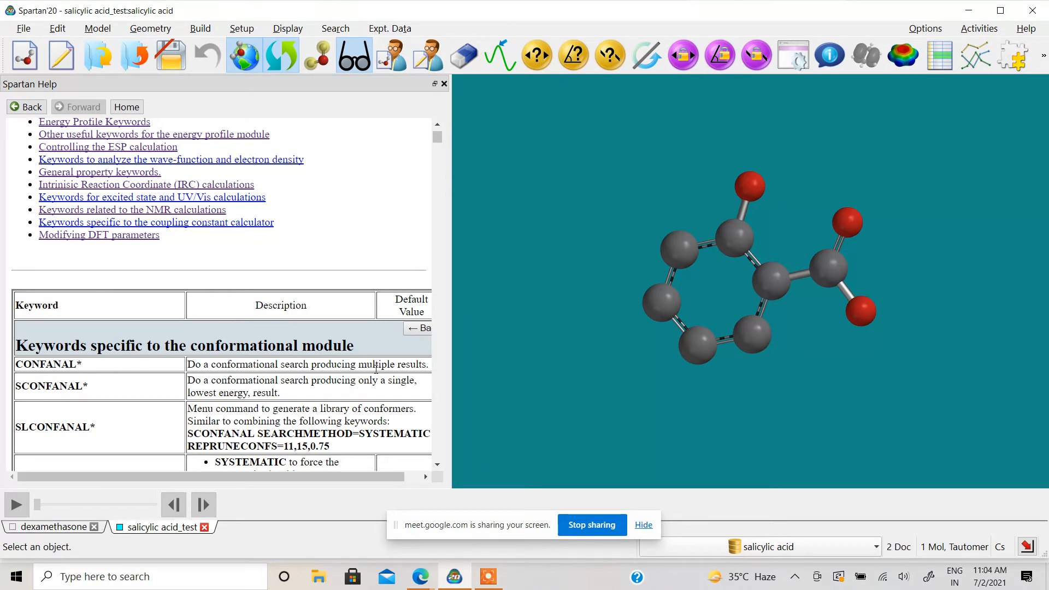
left_click_drag(102, 366, 19, 366)
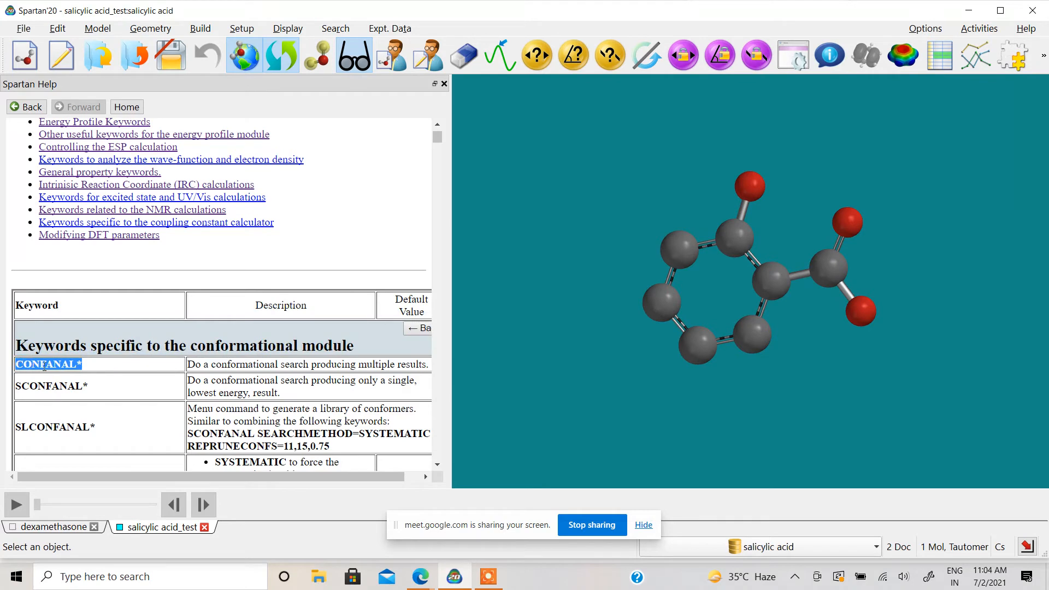
scroll(44, 366, "down", 2)
scroll(45, 366, "down", 12)
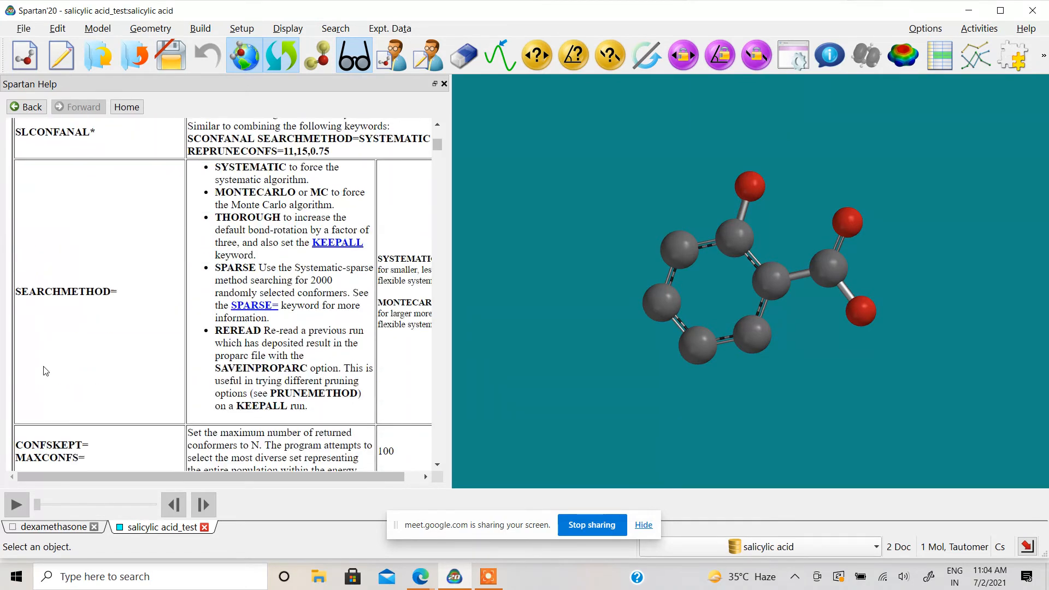
scroll(54, 376, "down", 20)
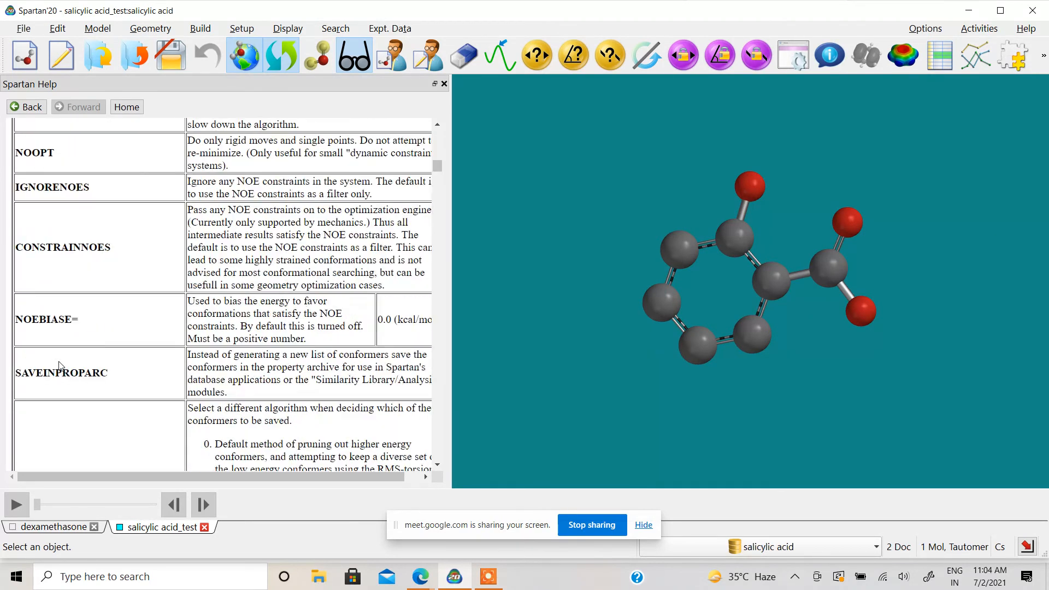
scroll(62, 364, "down", 20)
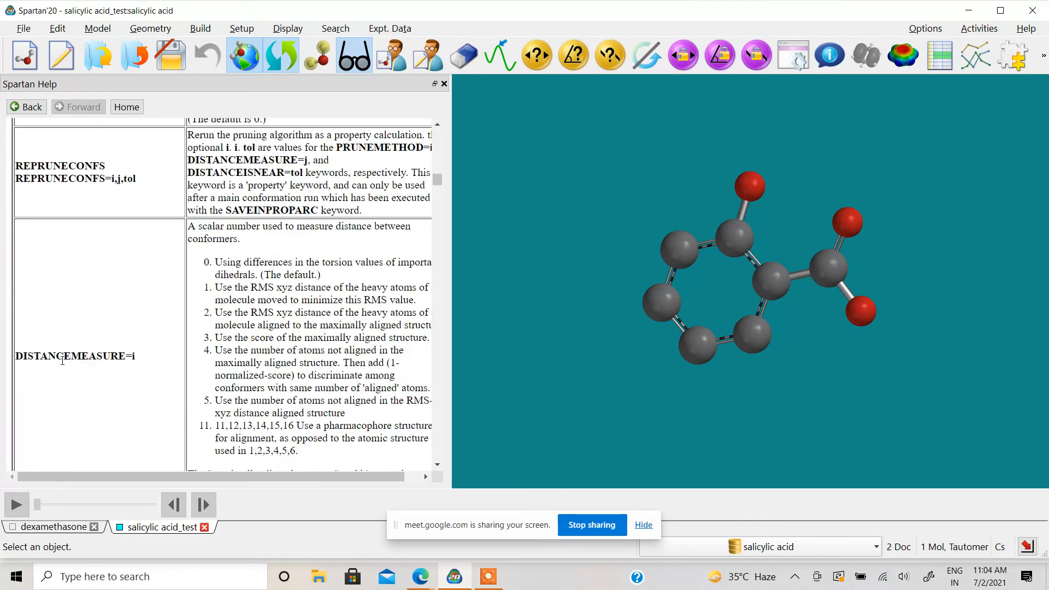
scroll(63, 366, "down", 20)
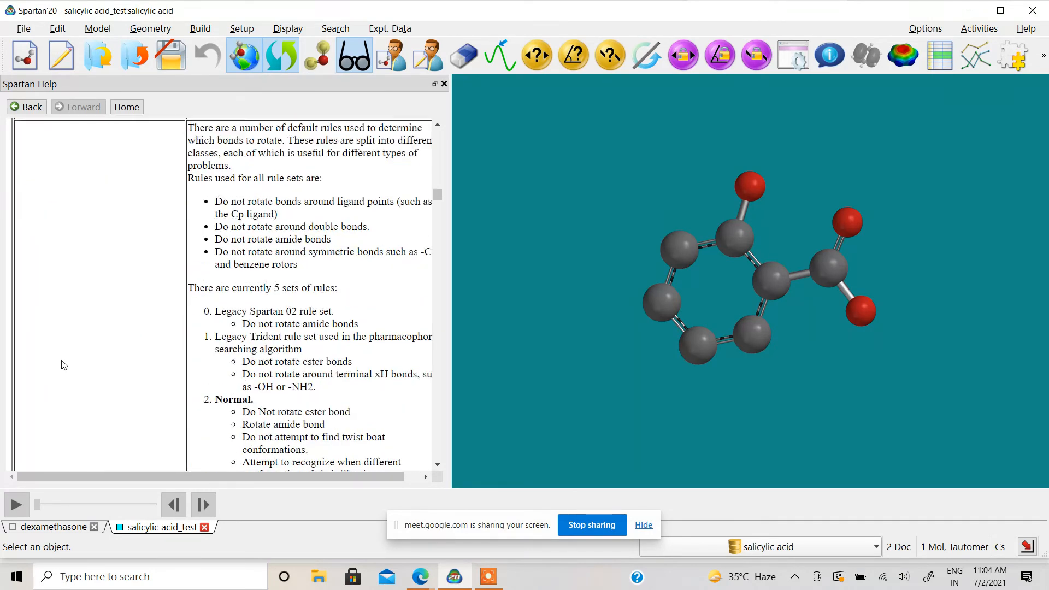
scroll(63, 366, "down", 20)
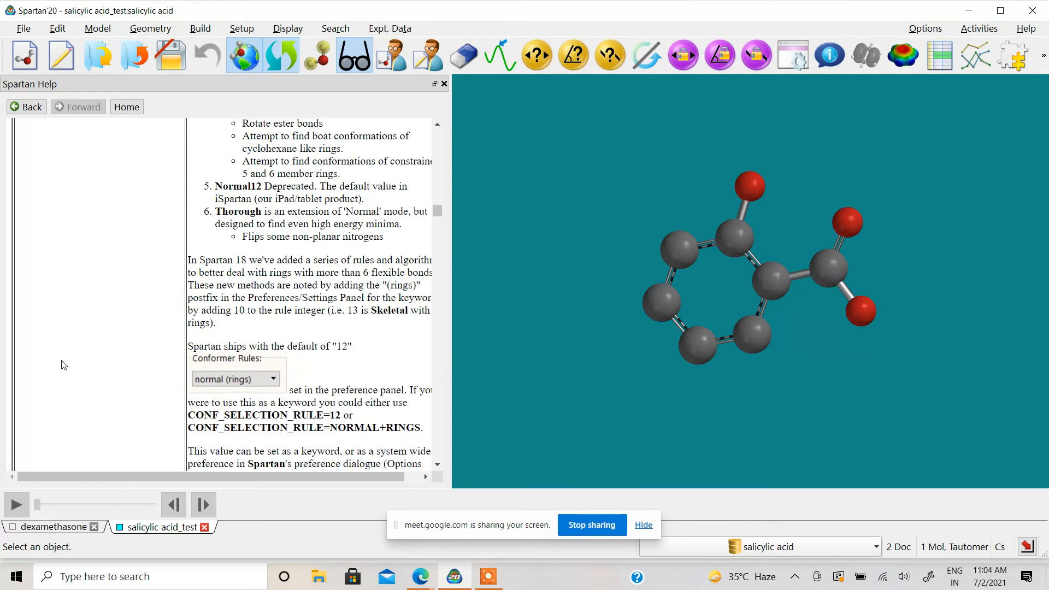
scroll(61, 365, "down", 10)
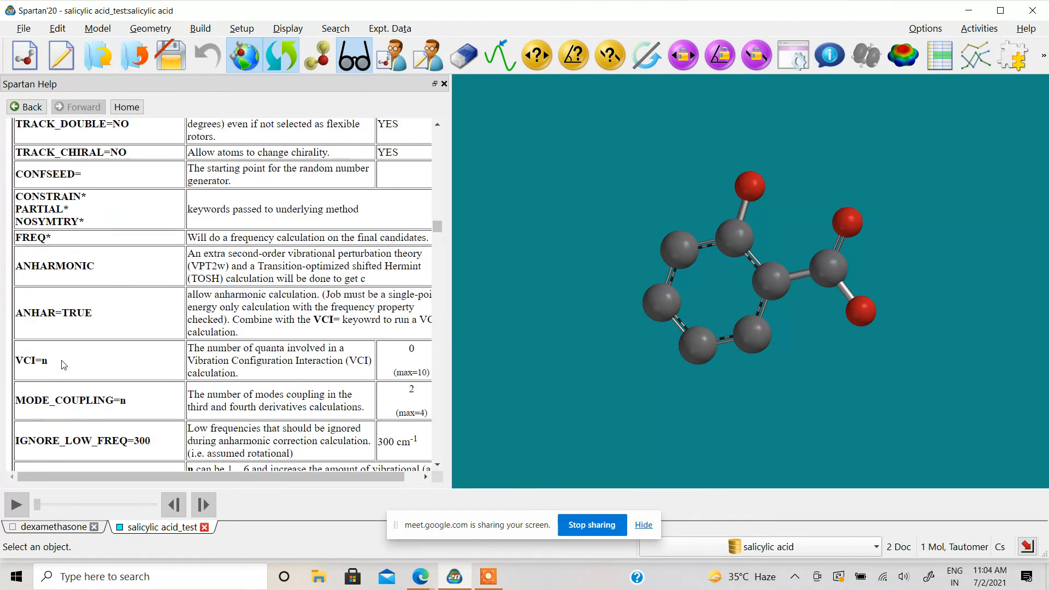
left_click(444, 84)
Step: Inspect the Options line for keywords in the salicylic acid calculation setup and close the setup without entering anything
left_click(290, 29)
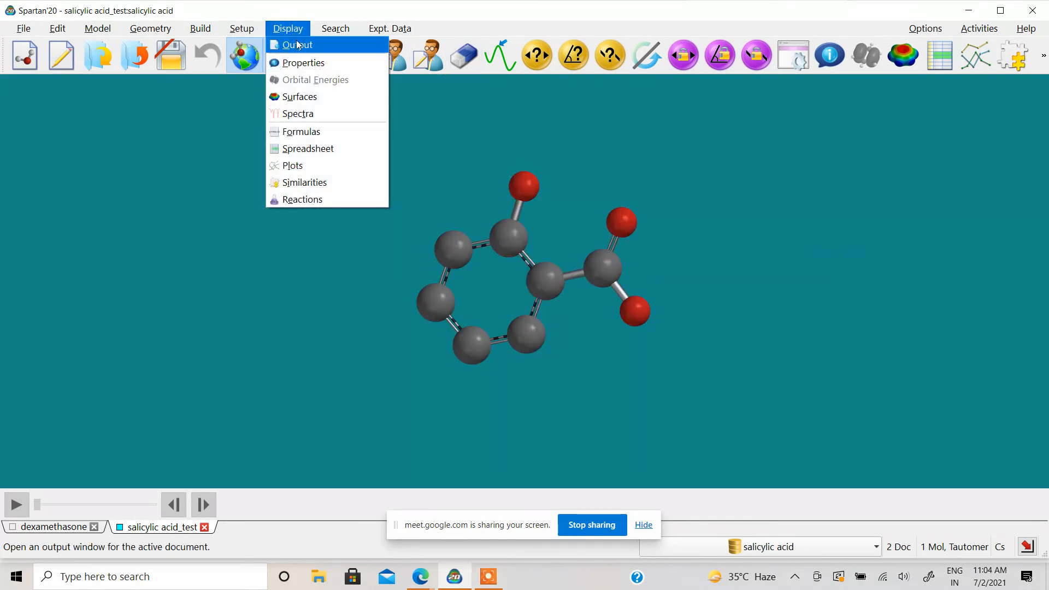
left_click(257, 45)
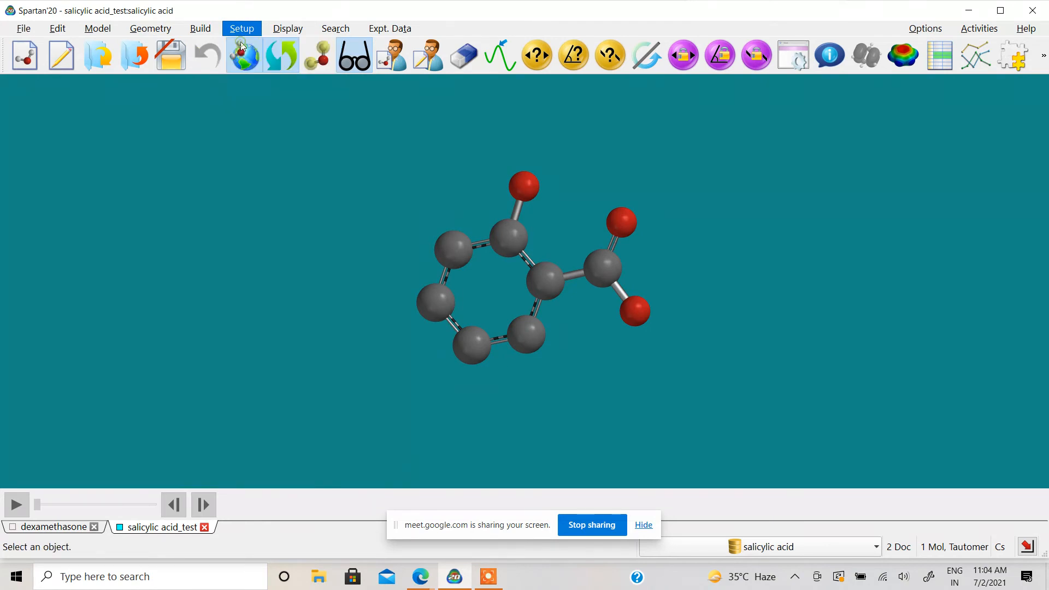
left_click(260, 399)
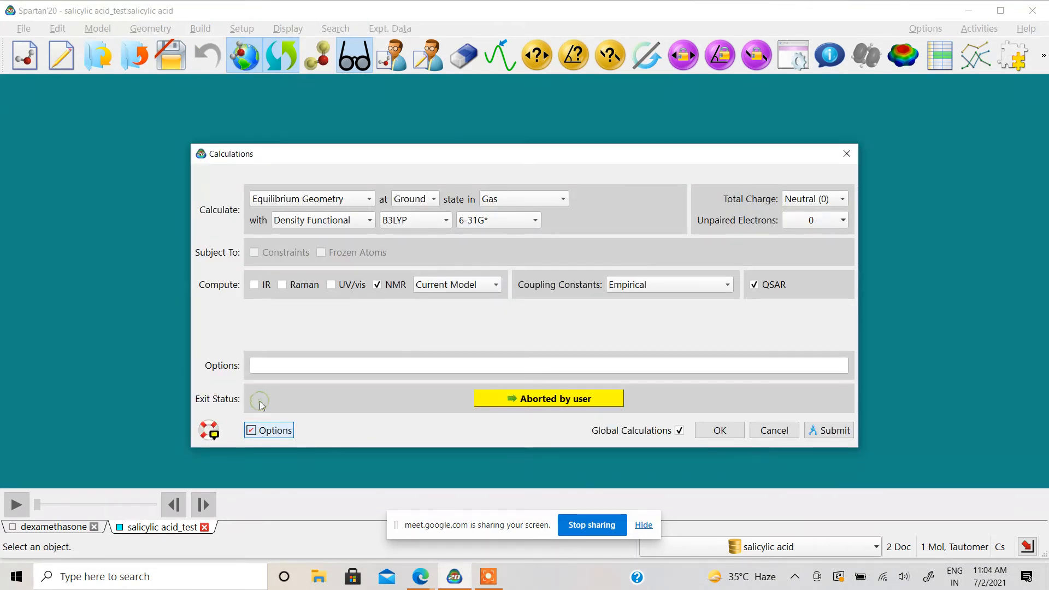
left_click(272, 365)
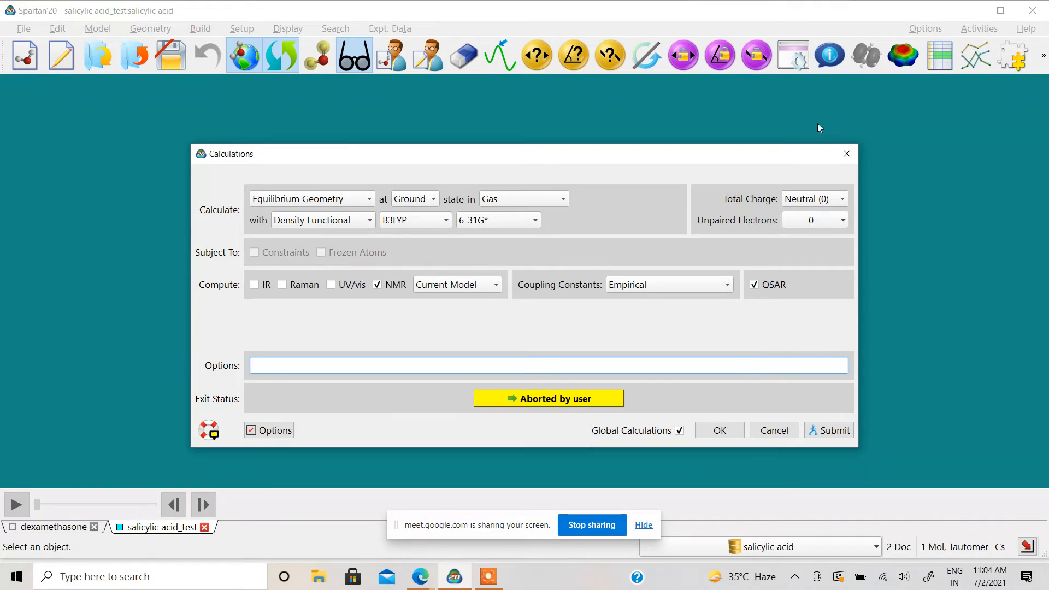
left_click(846, 156)
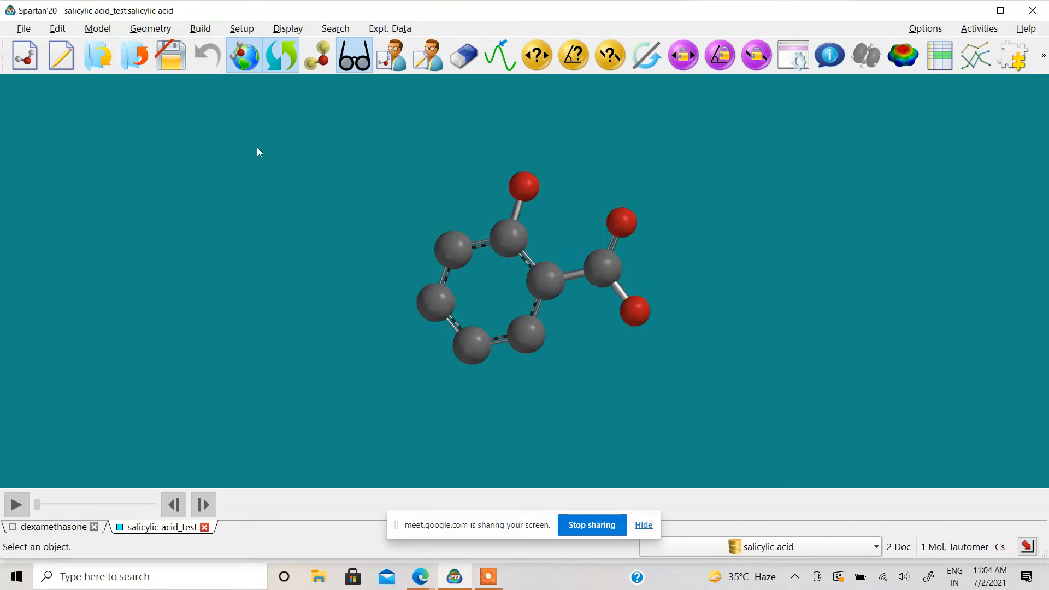
Step: Start opening a Spartan document and browse to the Program Files folder on Local Disk (C:)
left_click(24, 28)
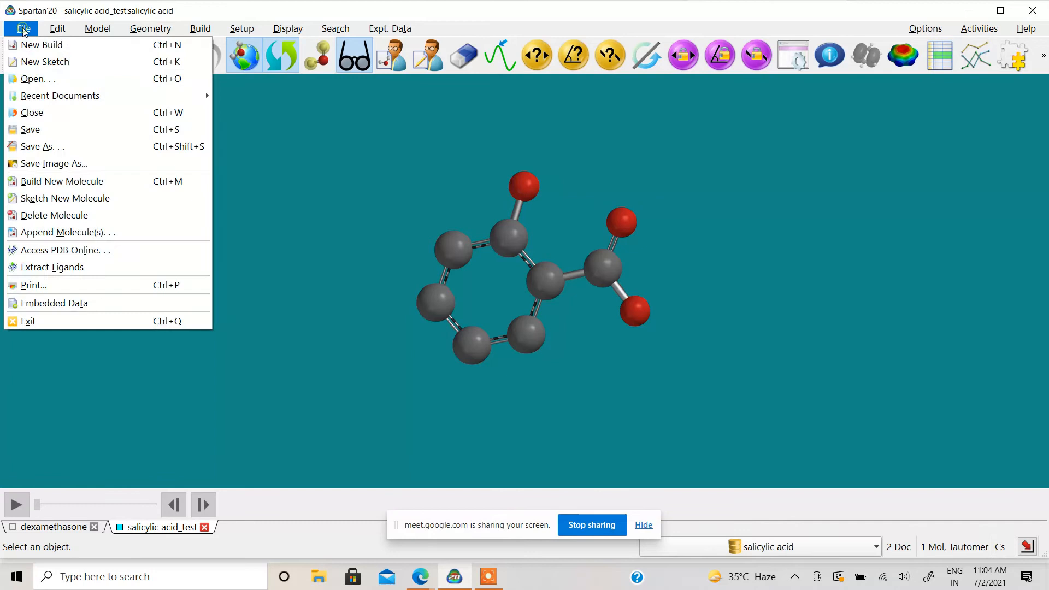
left_click(24, 79)
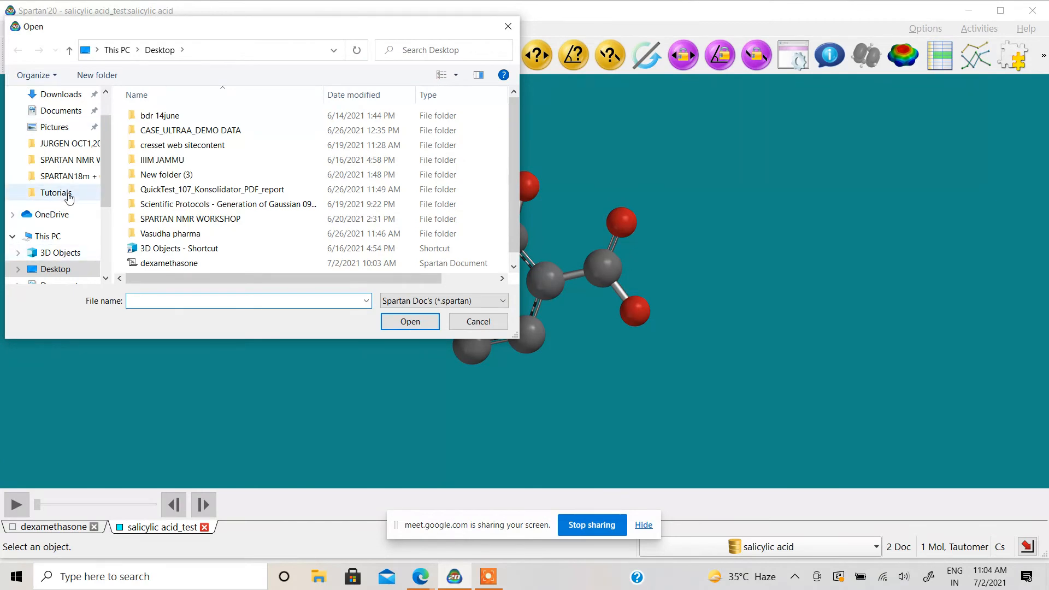
left_click(48, 236)
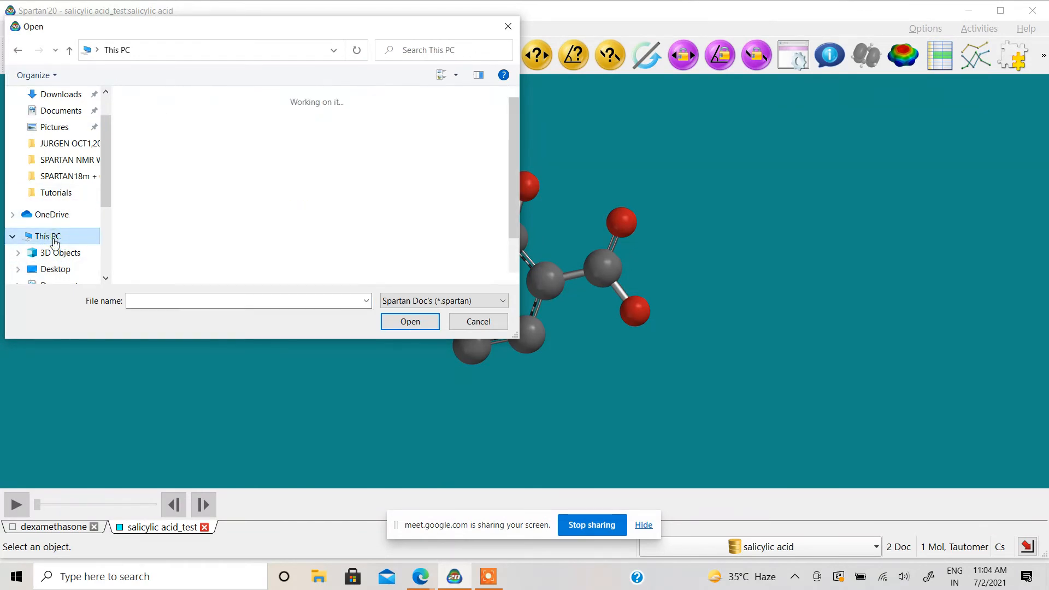
scroll(68, 269, "down", 3)
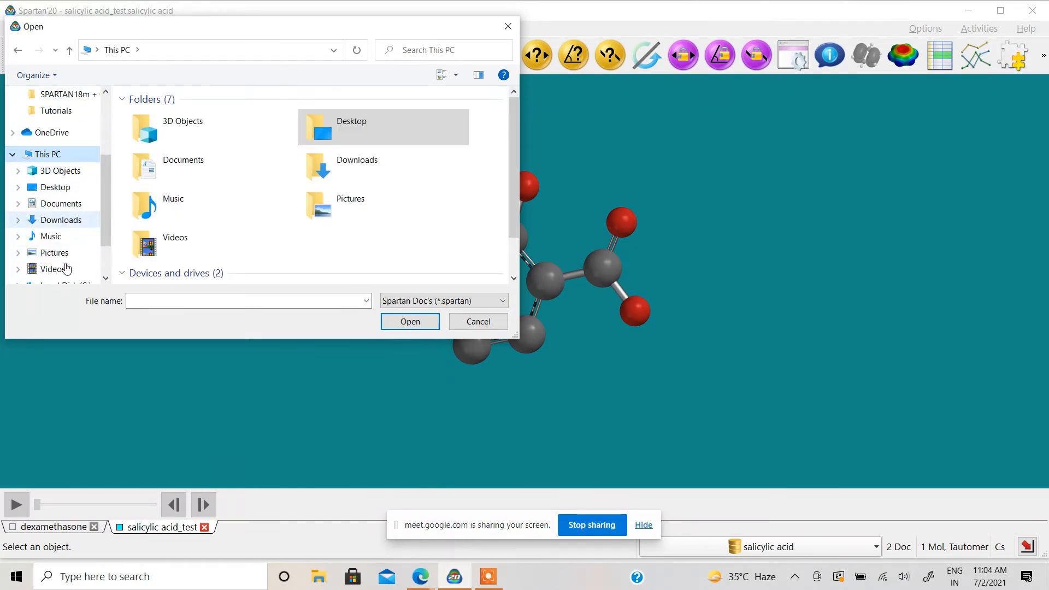
left_click(67, 268)
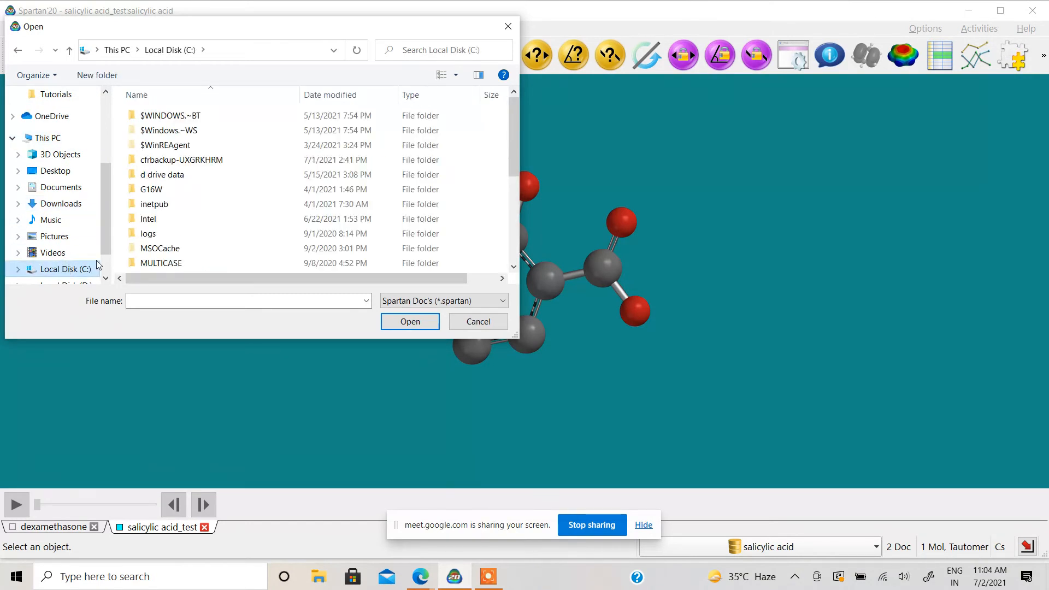
scroll(156, 188, "down", 5)
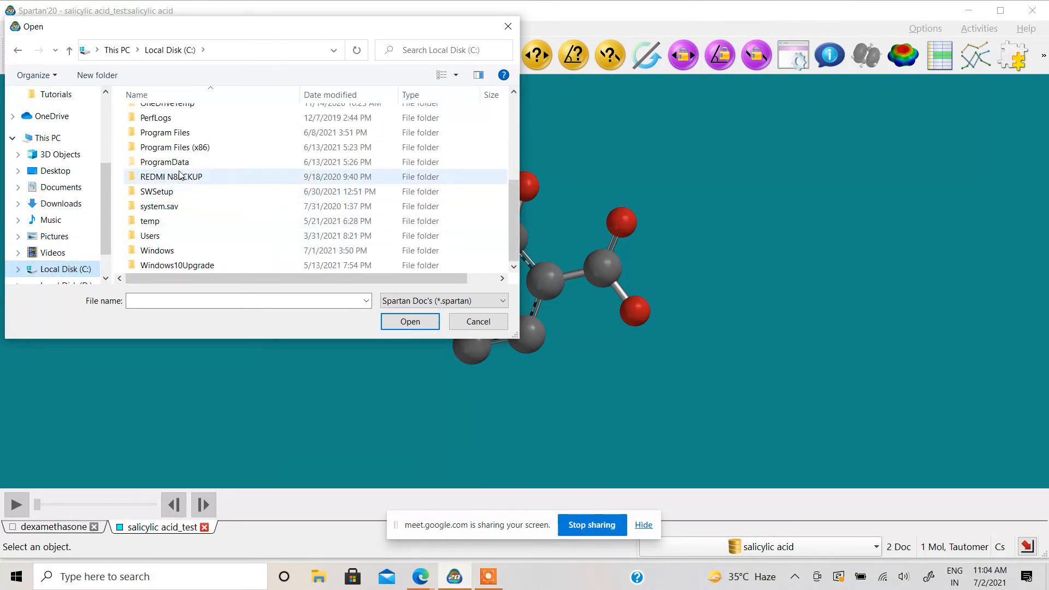
double_click(172, 134)
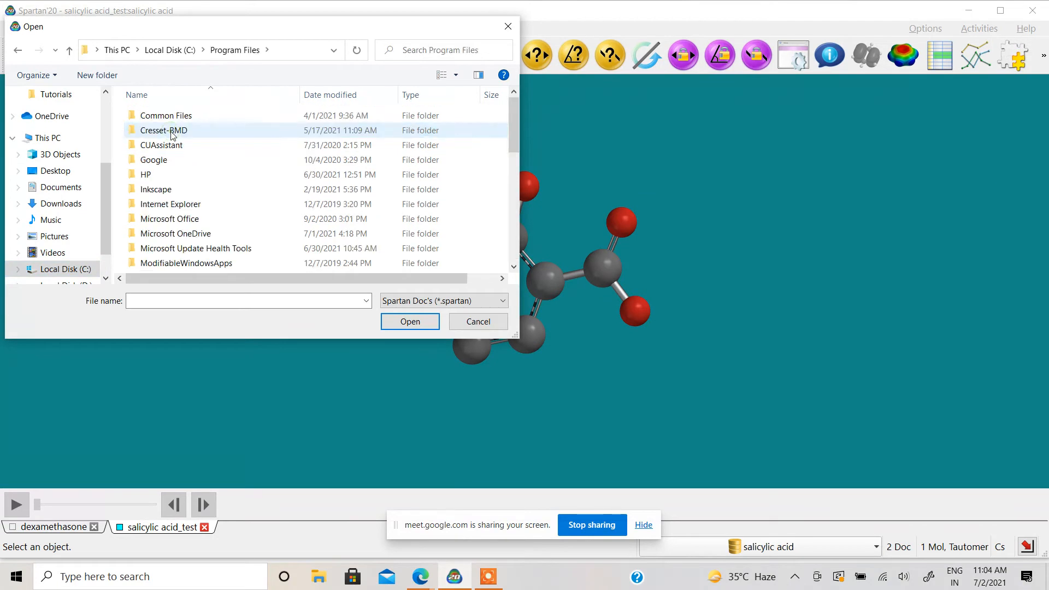
Step: Open the Walking Through Spartan document from the Tutorials folder inside Wavefunction's Spartan20v100 folder
scroll(158, 188, "down", 6)
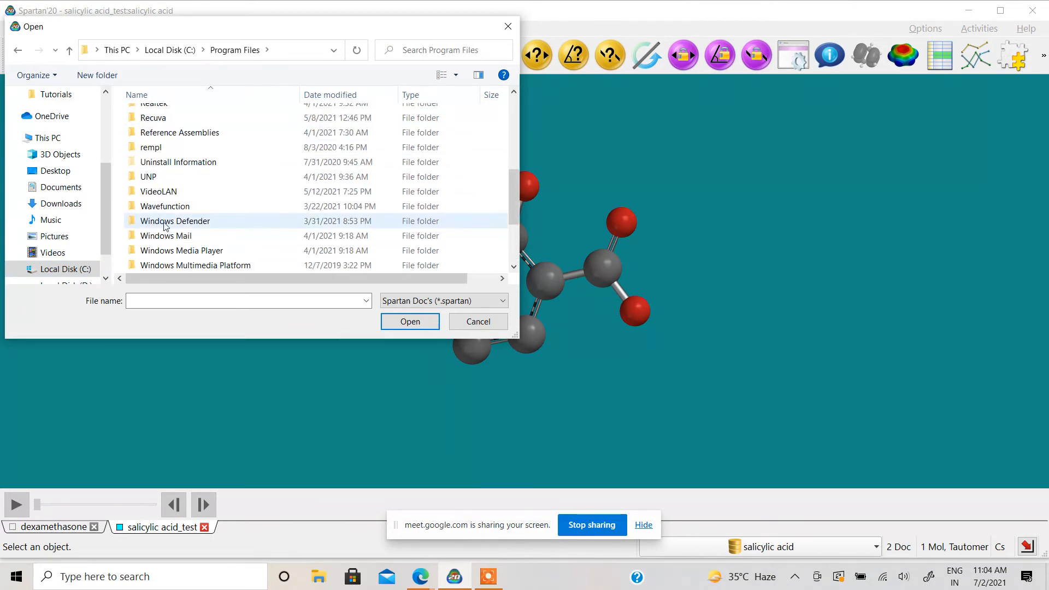
left_click(164, 209)
double_click(164, 212)
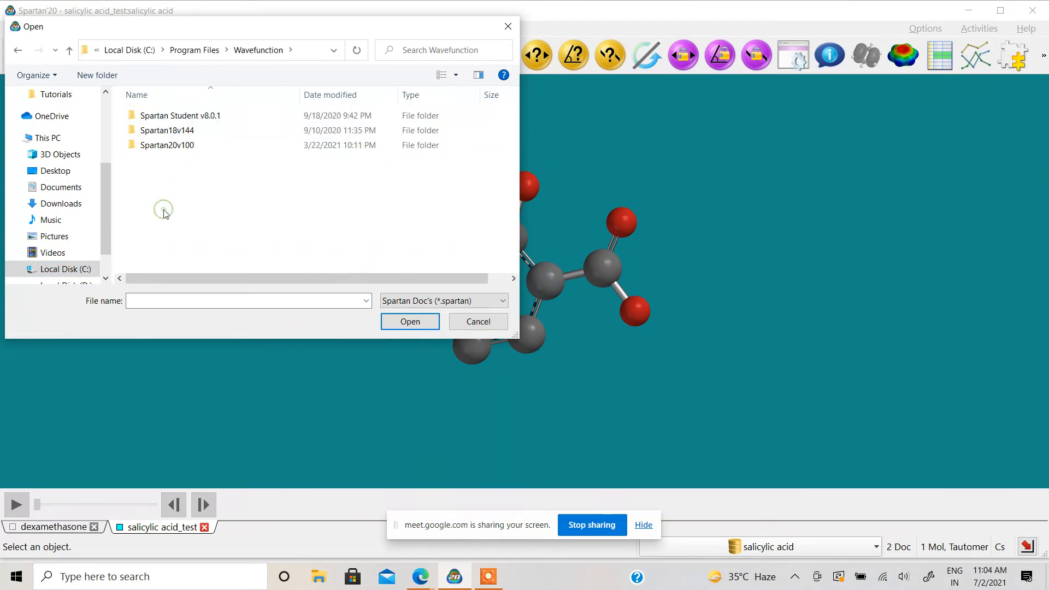
left_click(179, 150)
double_click(179, 147)
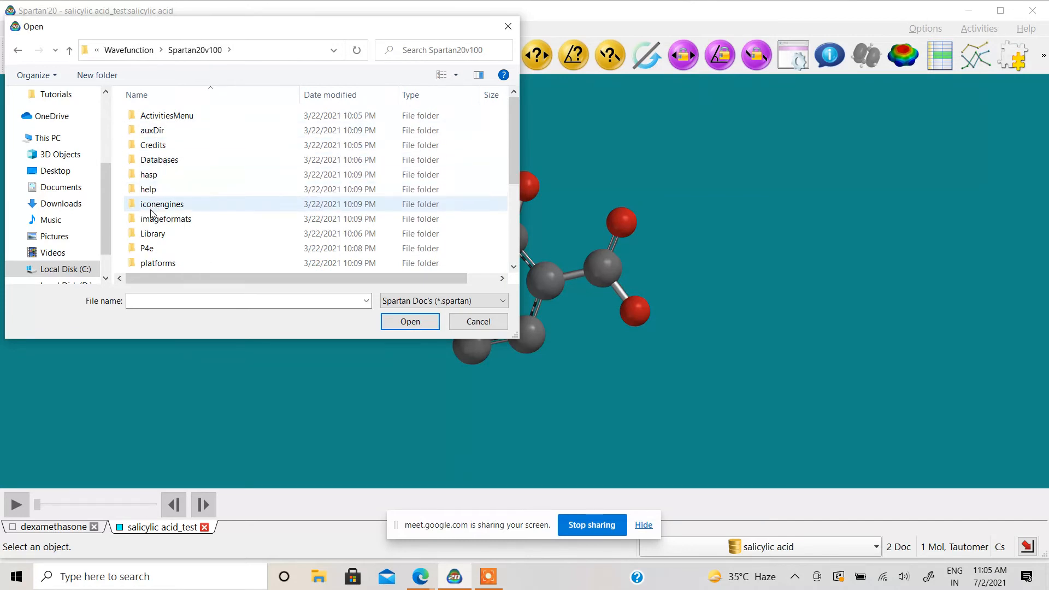
scroll(160, 240, "down", 2)
scroll(161, 249, "down", 2)
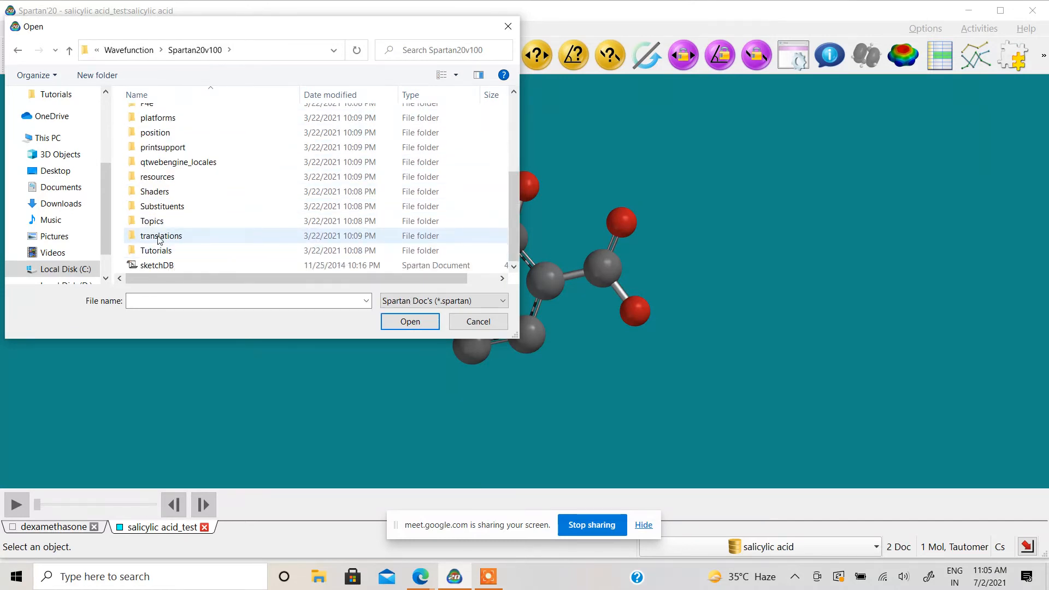
double_click(159, 250)
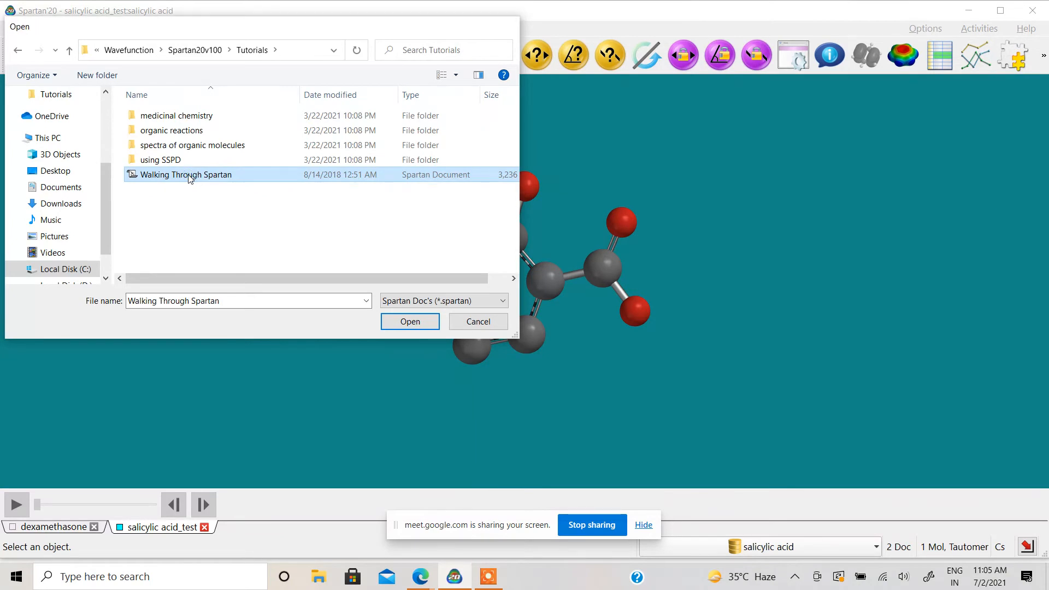
double_click(186, 175)
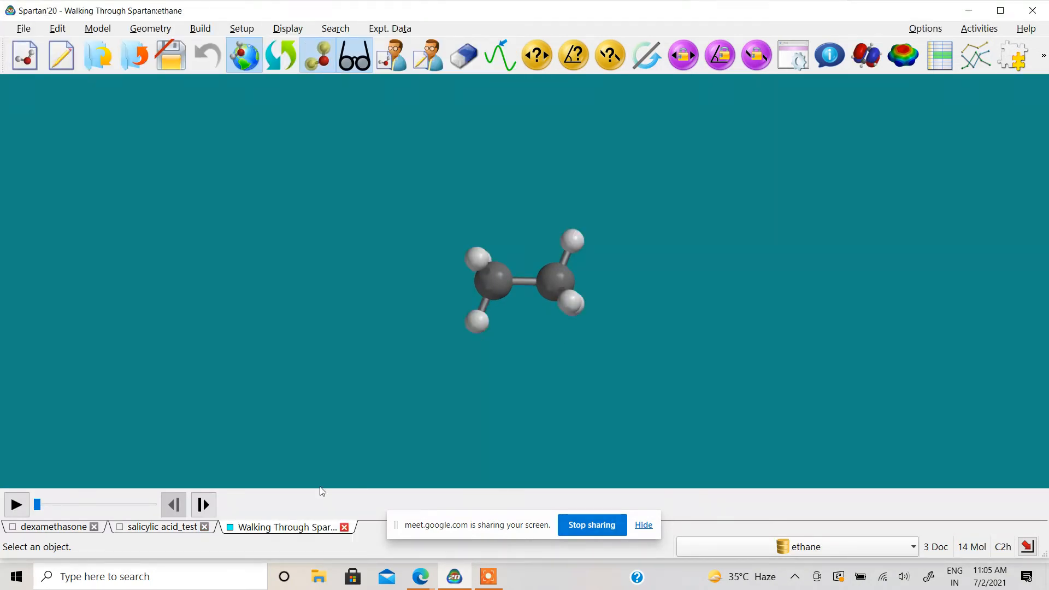
Step: Step forward through the document's molecules from ethane to camphor and rotate camphor for a different view
left_click(201, 507)
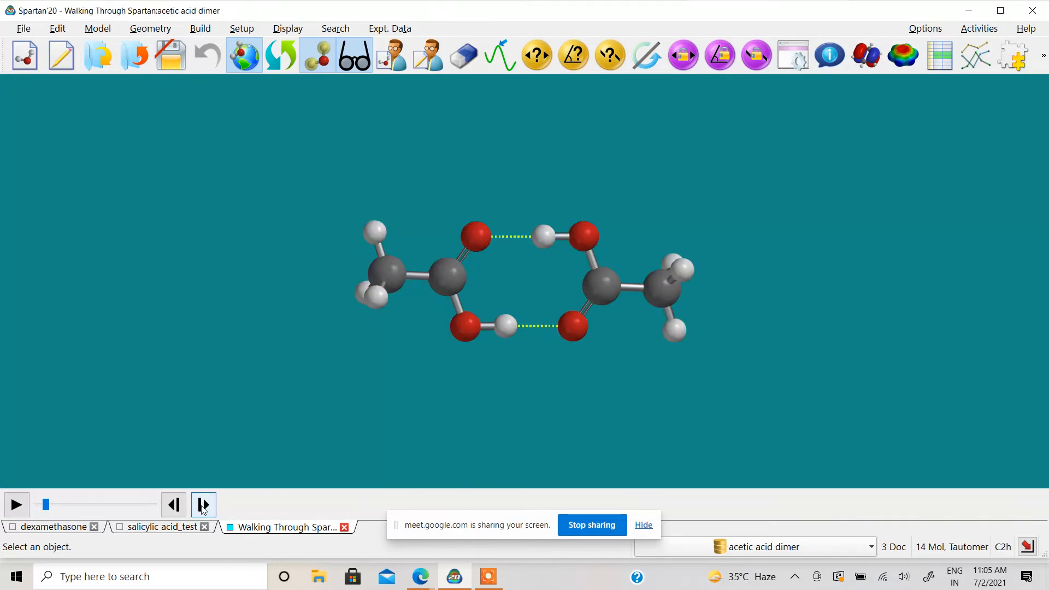
left_click(203, 507)
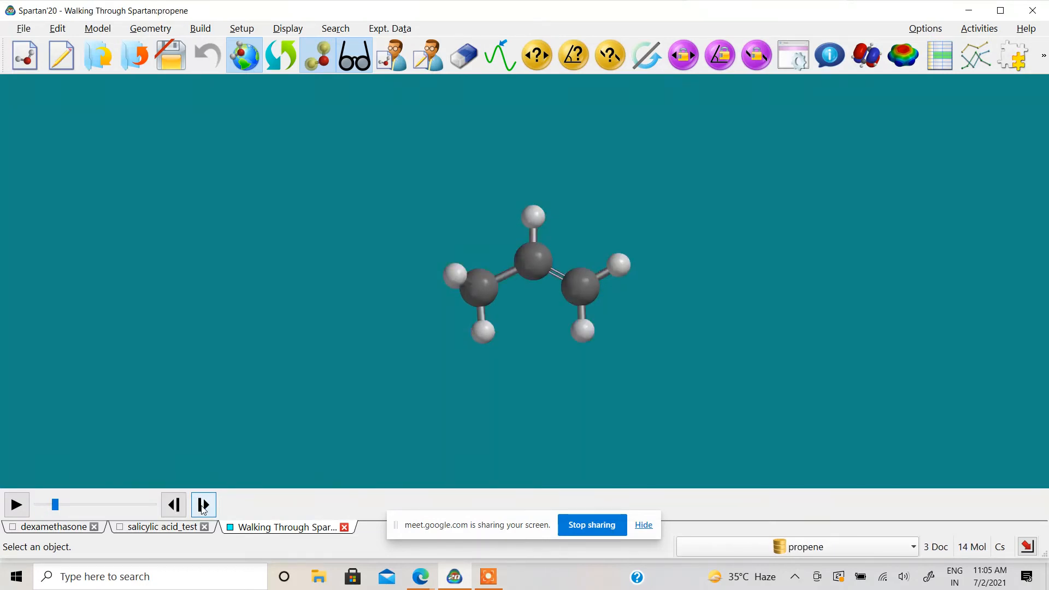
left_click(203, 507)
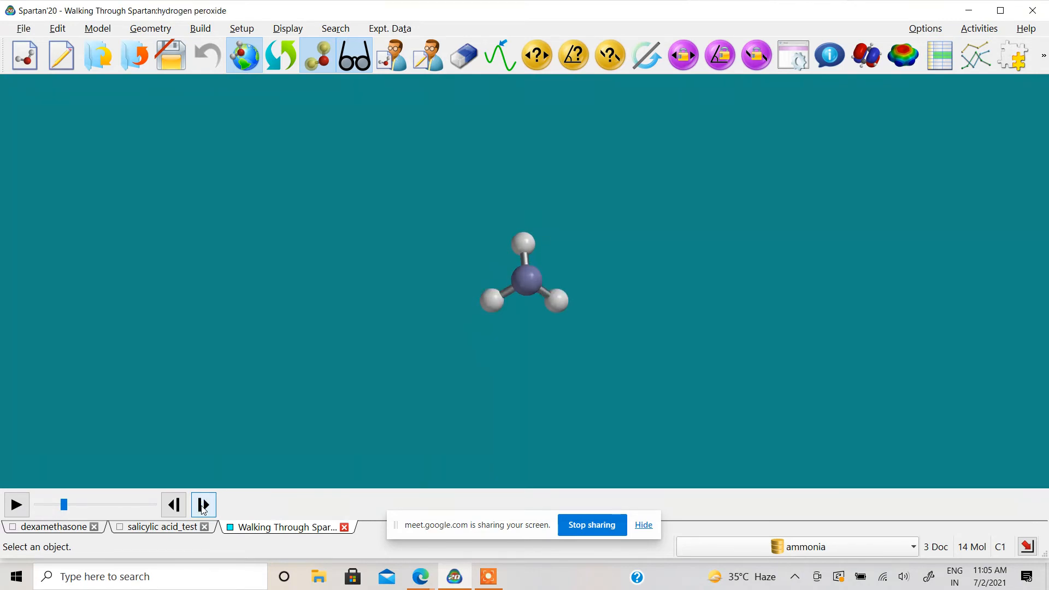
left_click(203, 507)
left_click(204, 507)
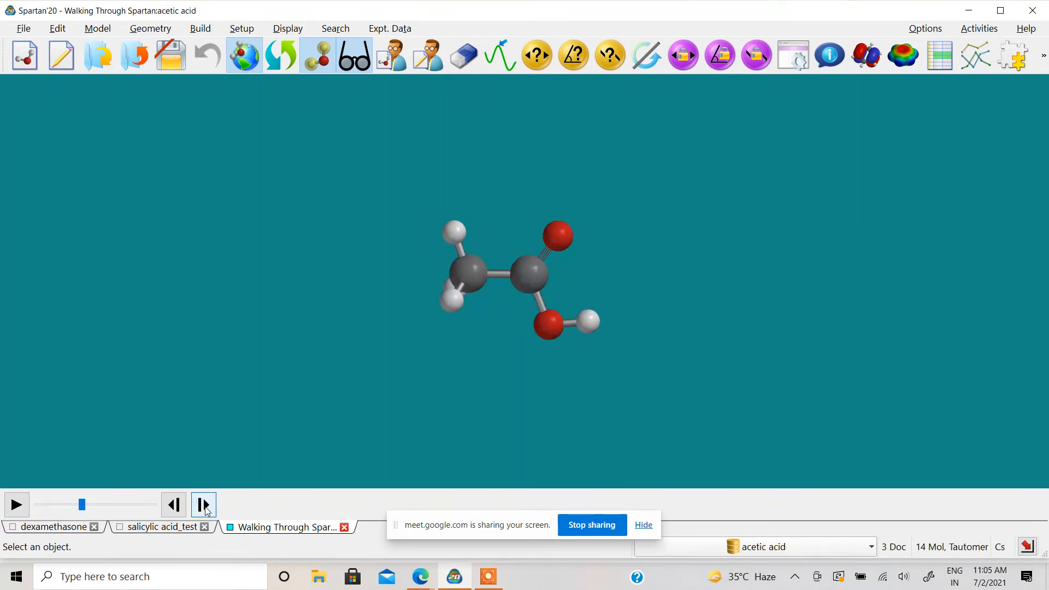
left_click(204, 508)
left_click(204, 508)
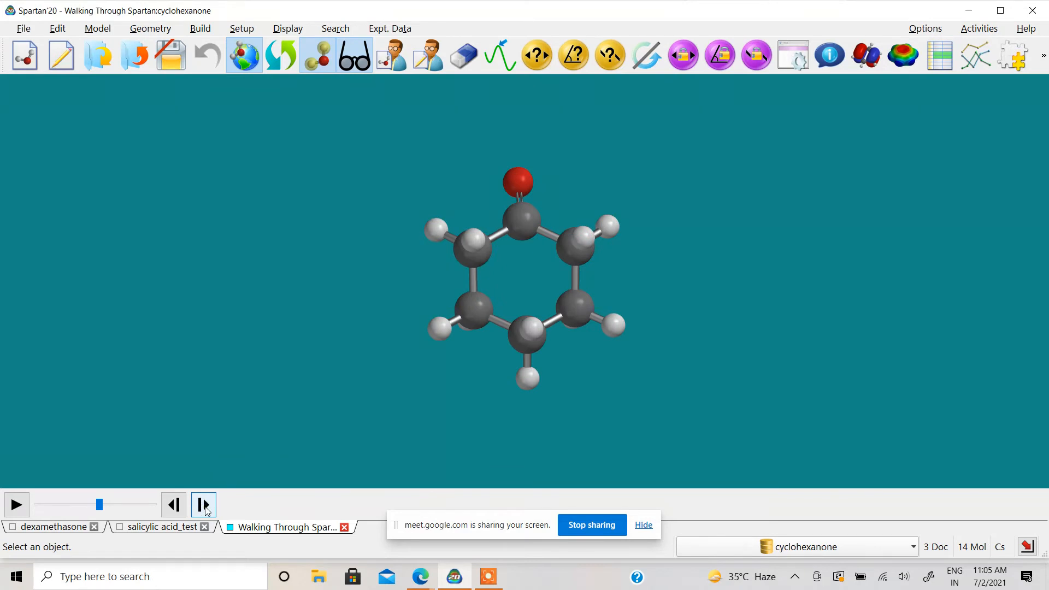
left_click(204, 508)
left_click(204, 507)
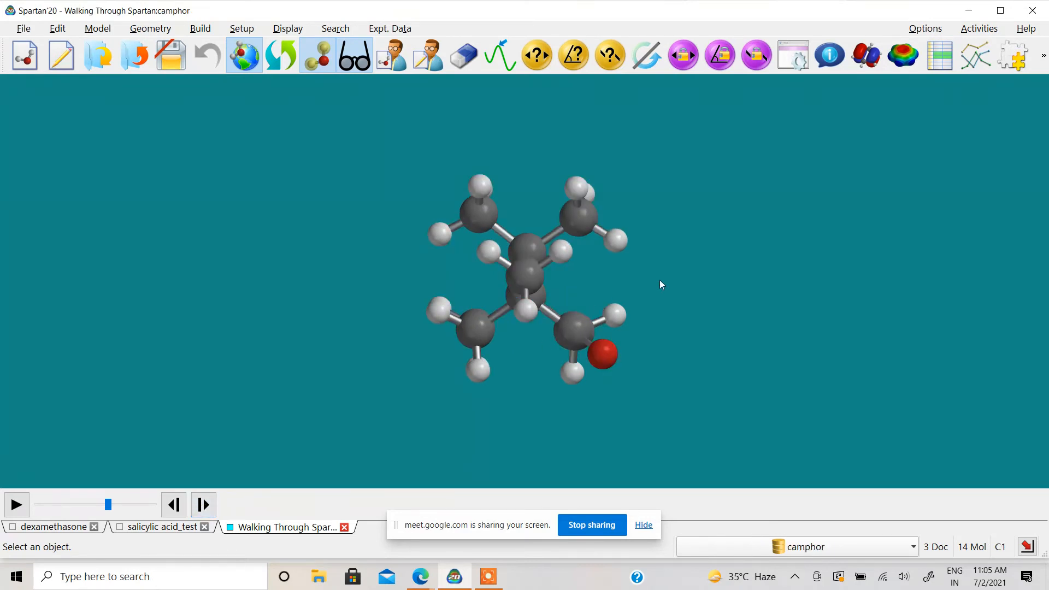
left_click_drag(660, 281, 676, 219)
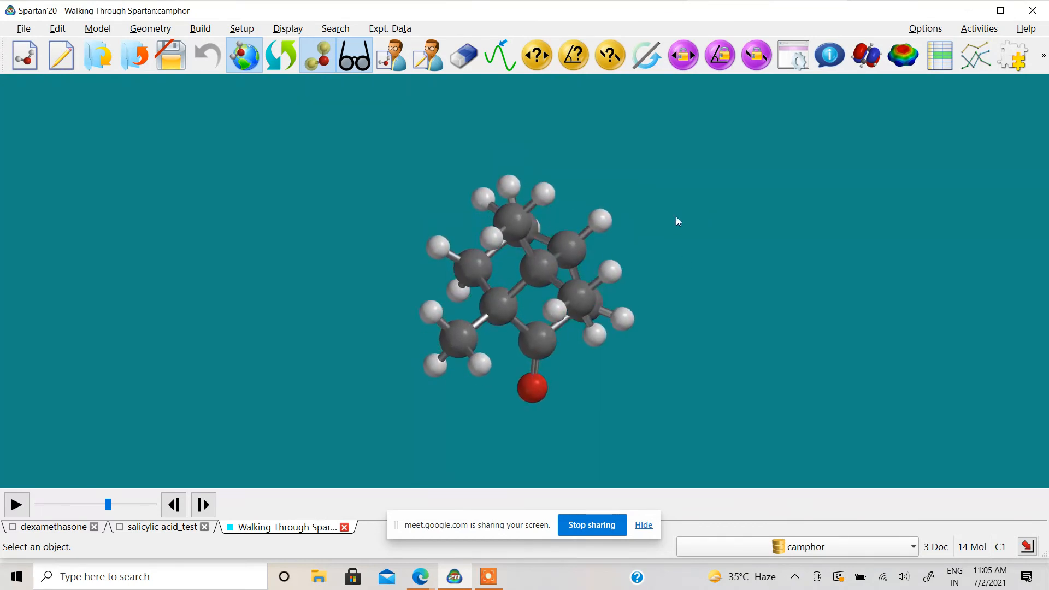
Step: Show camphor's orbital energy diagram and view its LUMO followed by its HOMO
left_click(867, 61)
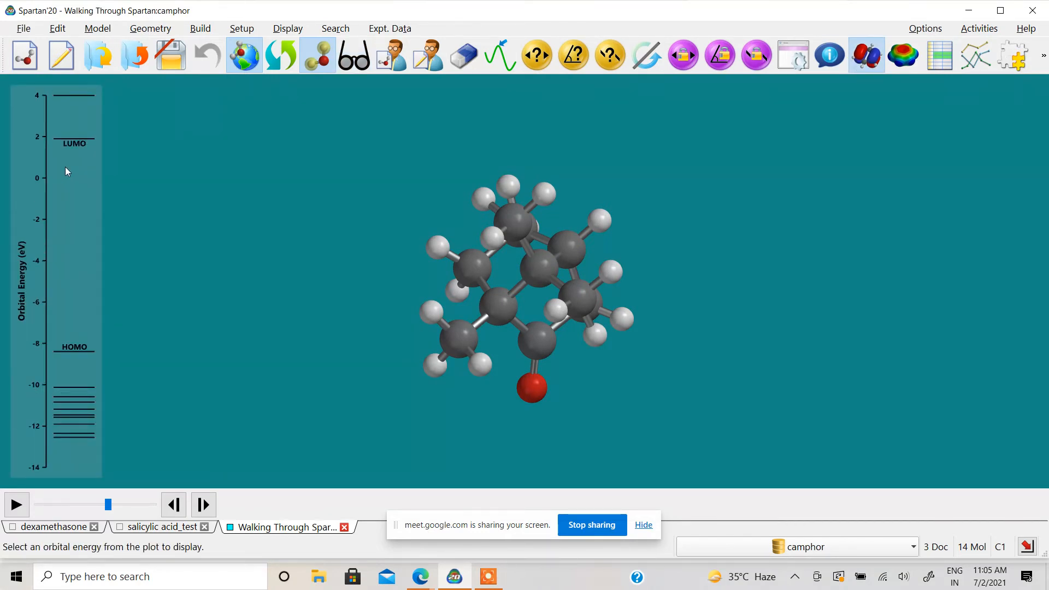
left_click(73, 140)
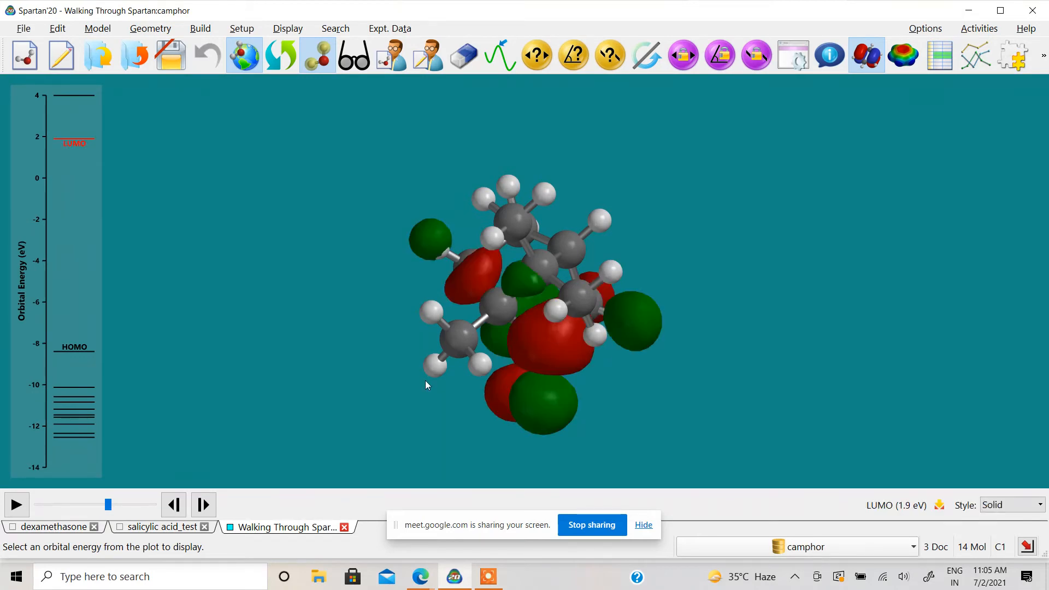
left_click_drag(534, 198, 563, 298)
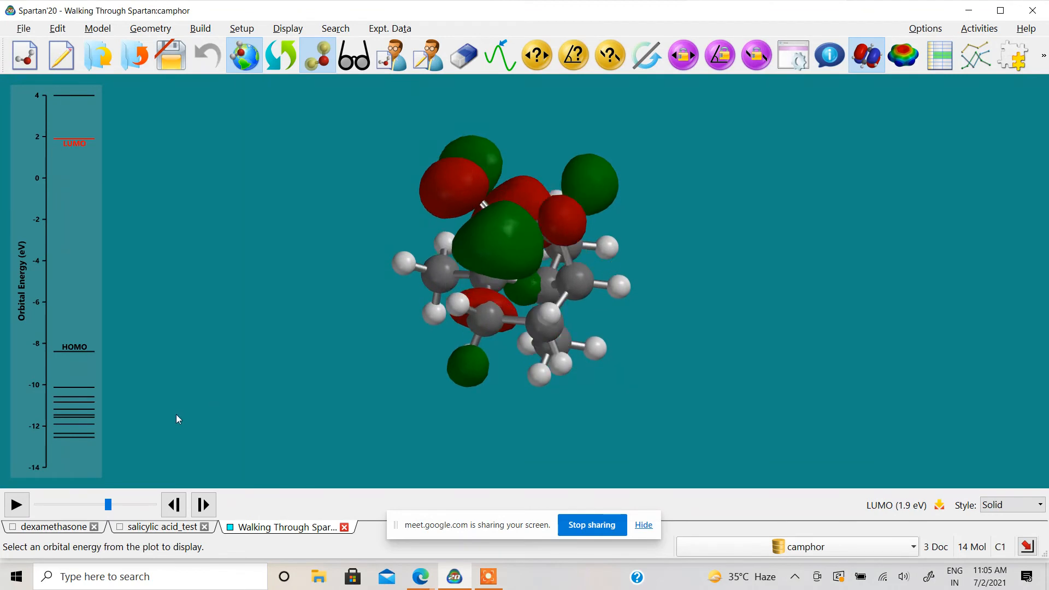
left_click(90, 352)
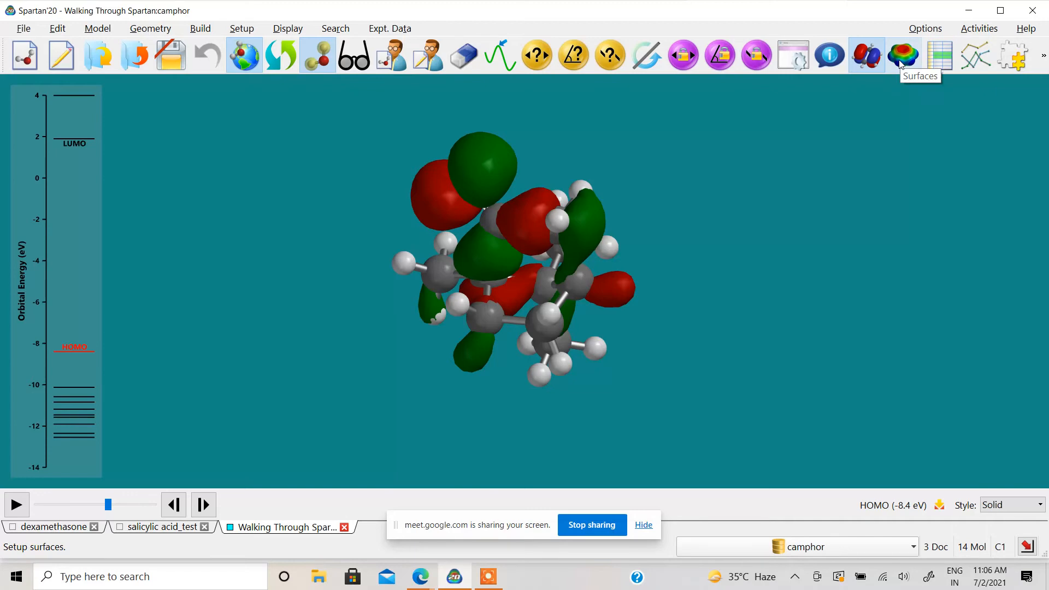
Step: Switch to the Google Meet call in the browser, admit the waiting participant, and return to Spartan'20
left_click(420, 576)
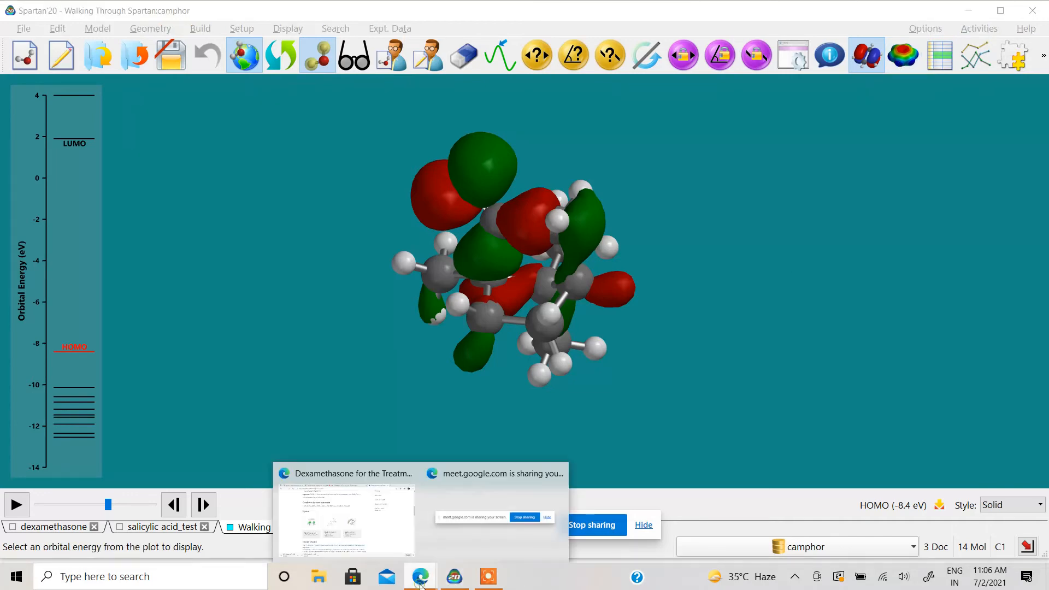
left_click(372, 527)
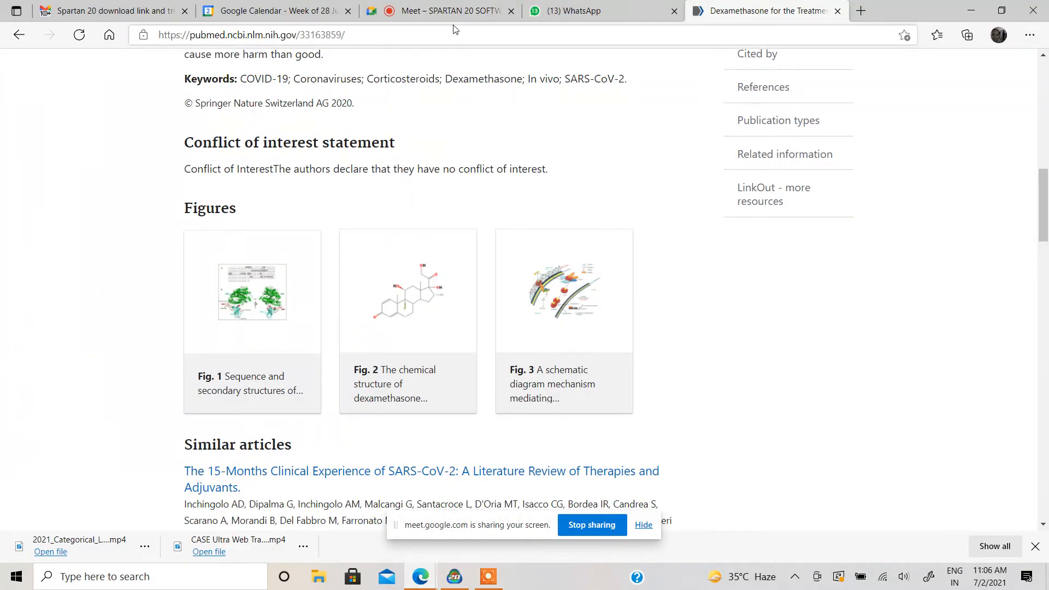
left_click(451, 11)
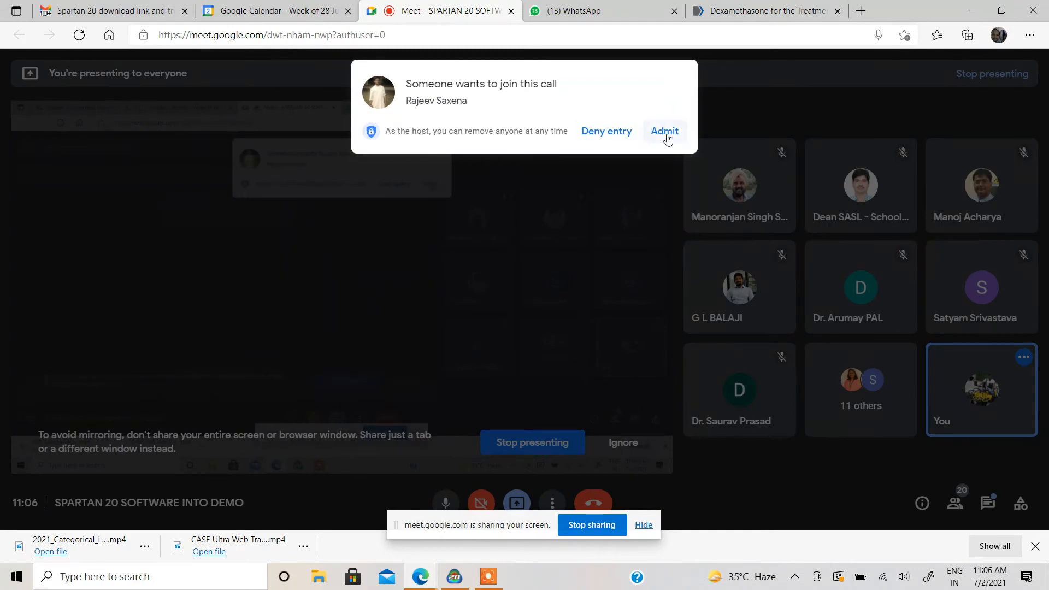
left_click(665, 134)
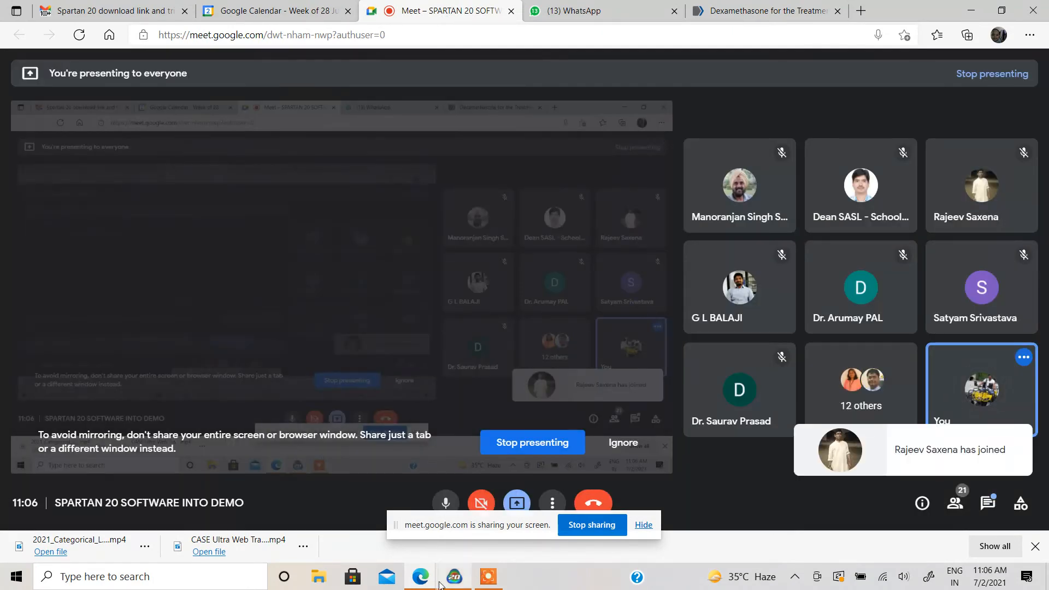
mouse_move(440, 584)
left_click(376, 528)
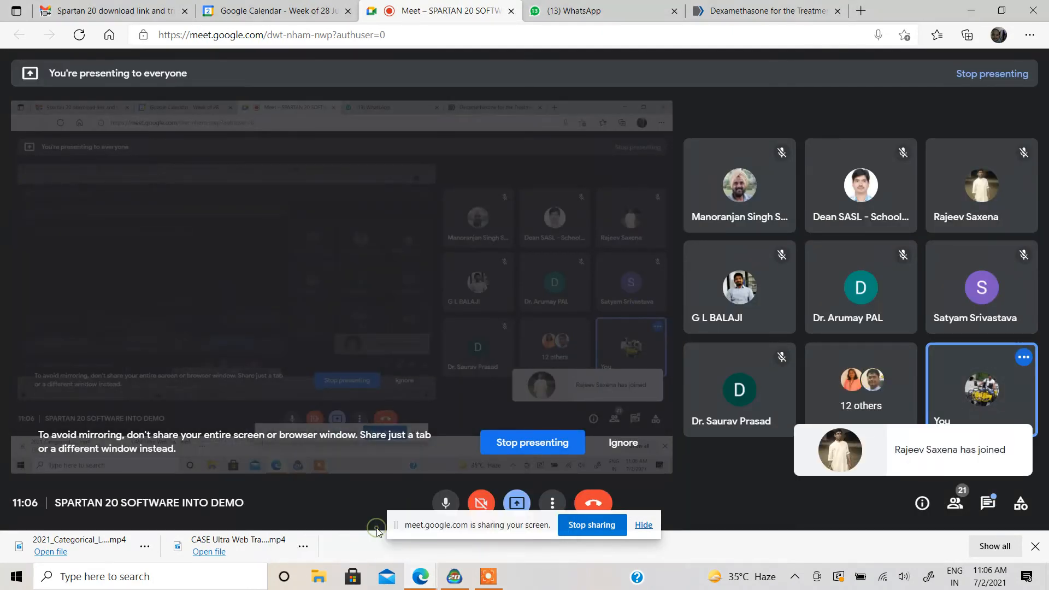
left_click(452, 576)
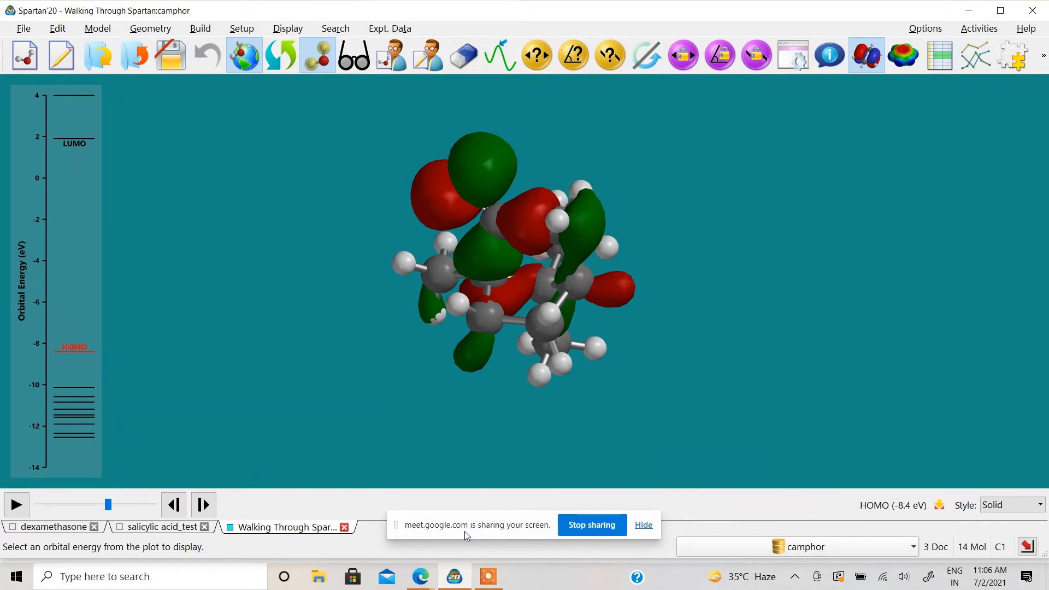
Step: Add a HOMO surface and a density surface to camphor
left_click(905, 53)
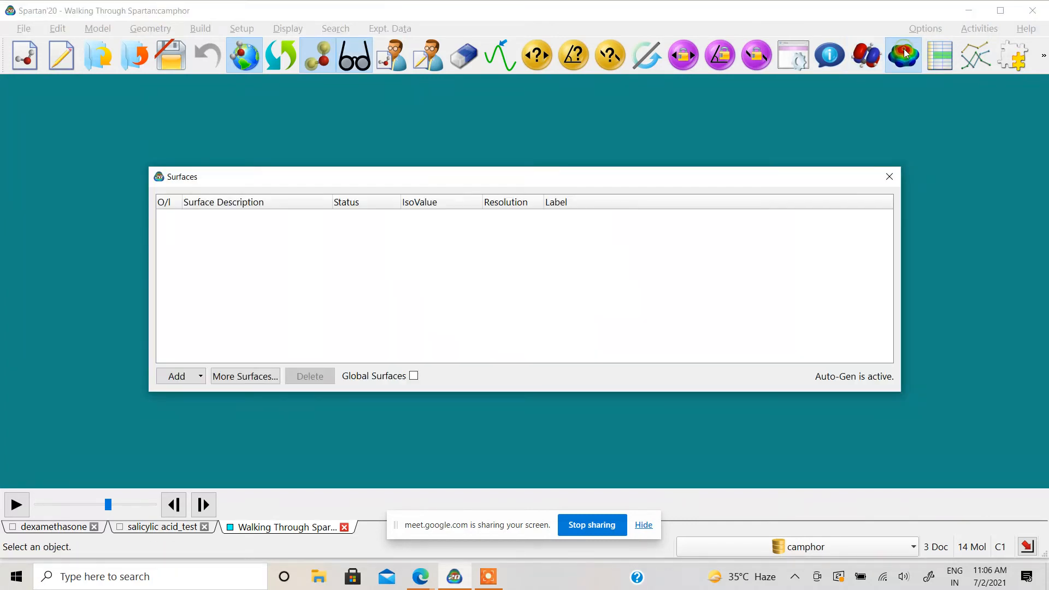
left_click_drag(648, 178, 1041, 203)
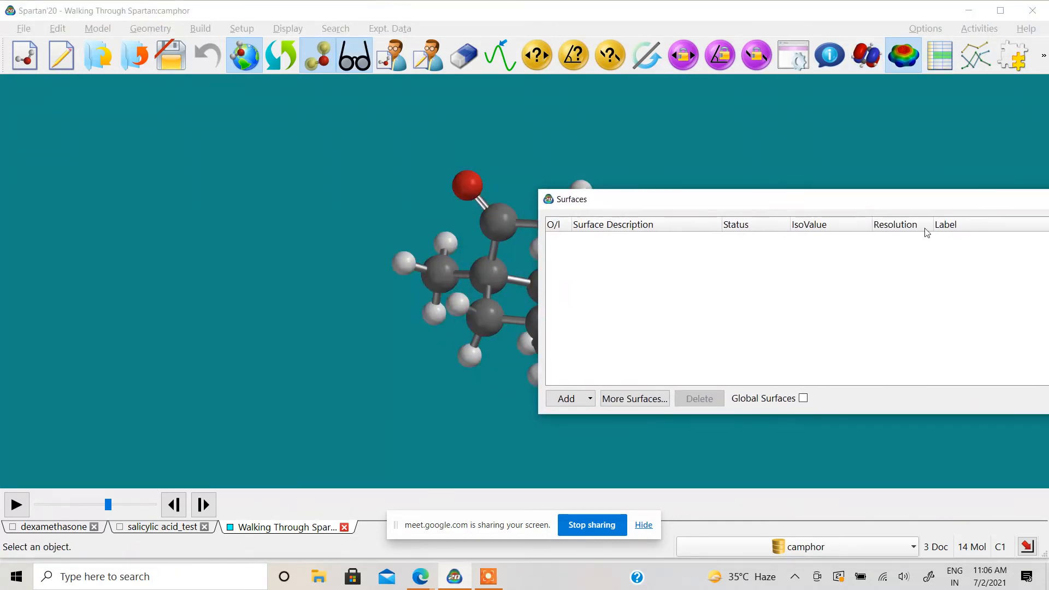
left_click(591, 400)
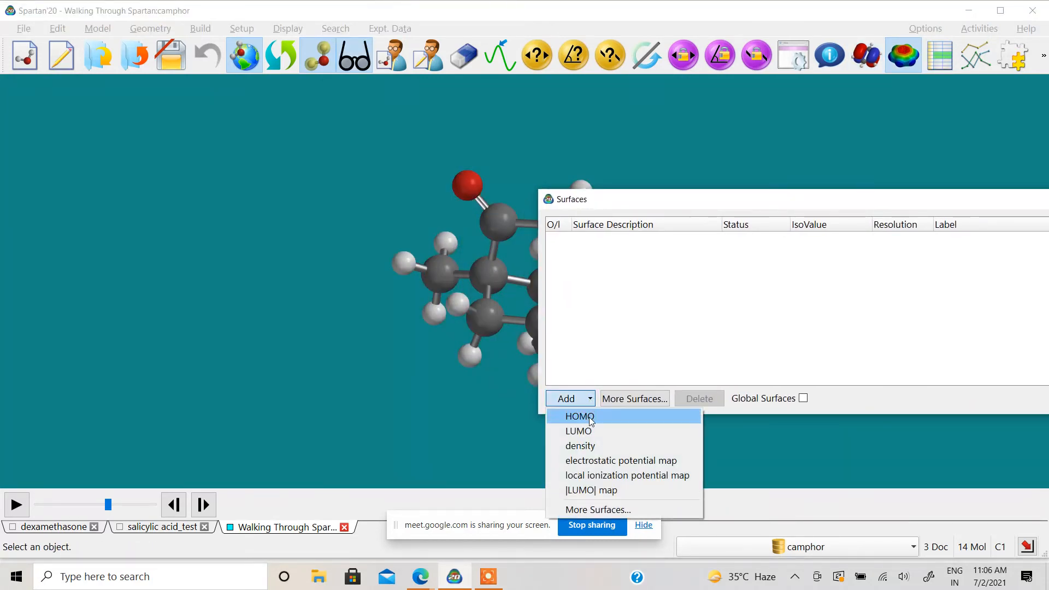
left_click(579, 416)
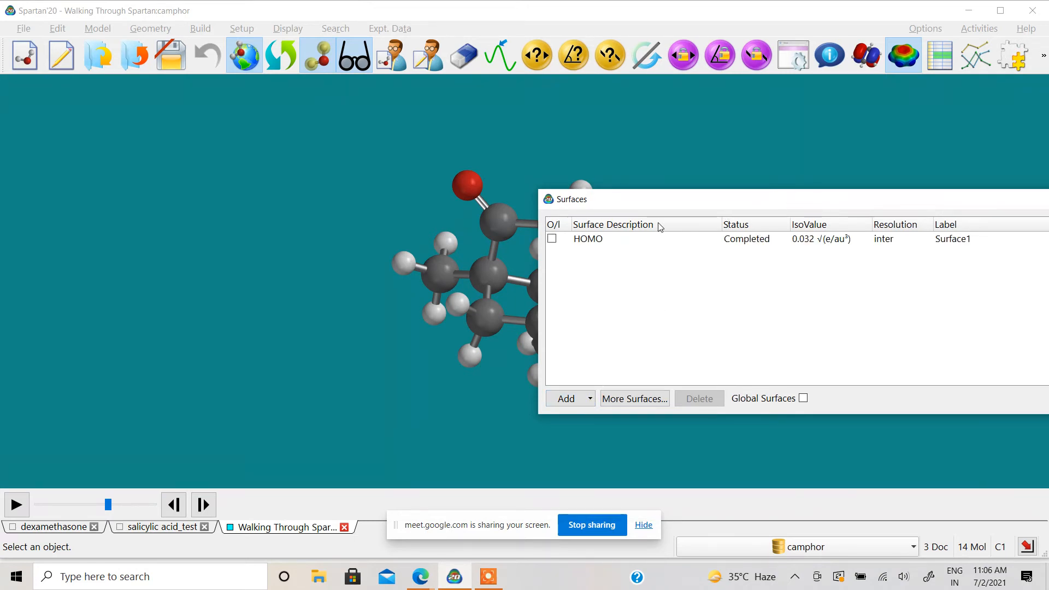
left_click(575, 399)
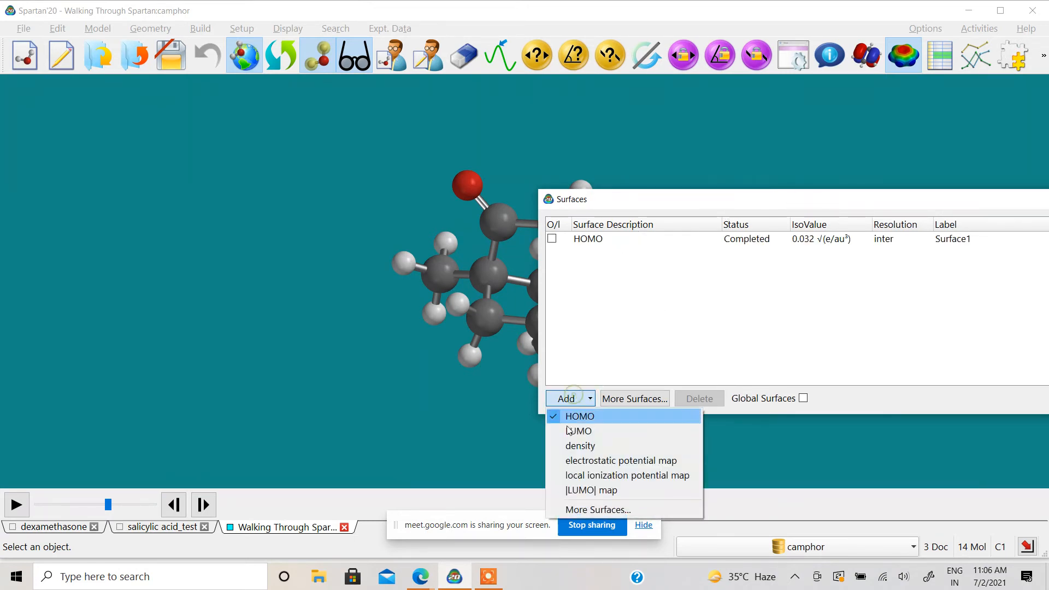
left_click(571, 442)
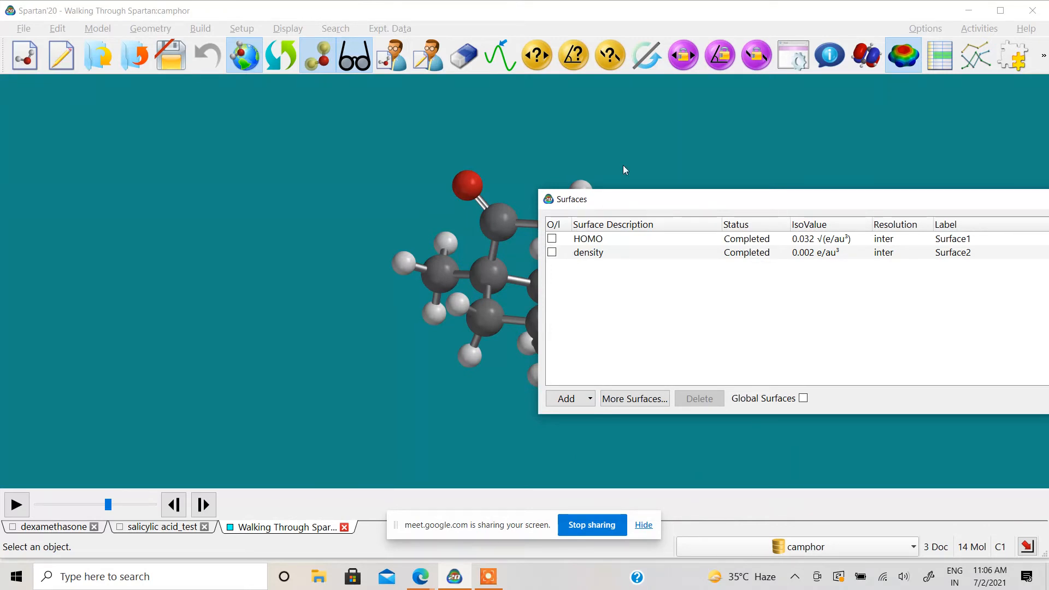
Step: Display camphor's density surface clear of the Surfaces window and rotate the molecule to inspect it
left_click_drag(635, 202, 855, 201)
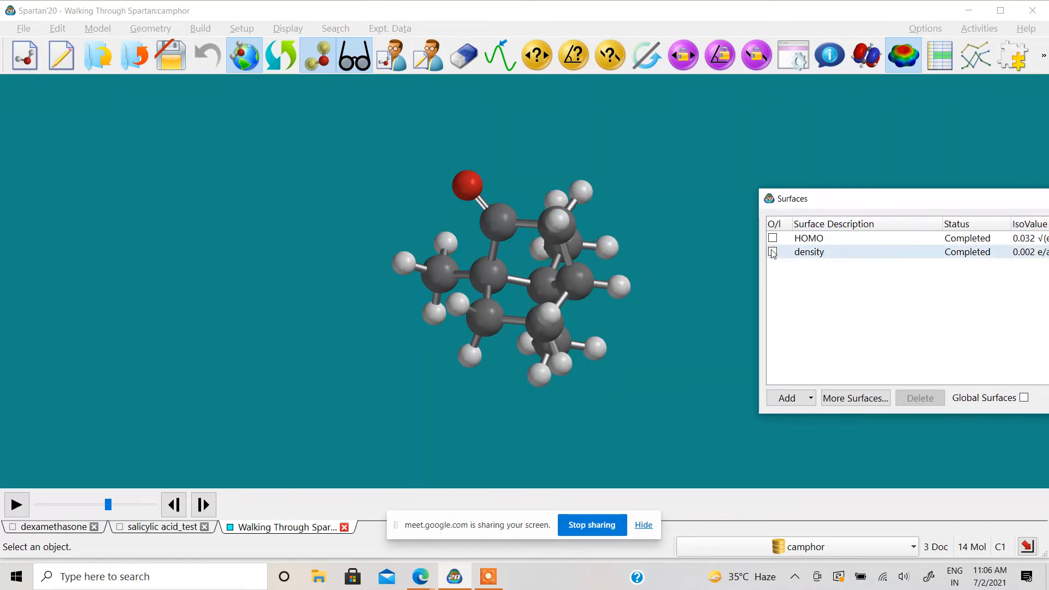
left_click(773, 251)
left_click(603, 260)
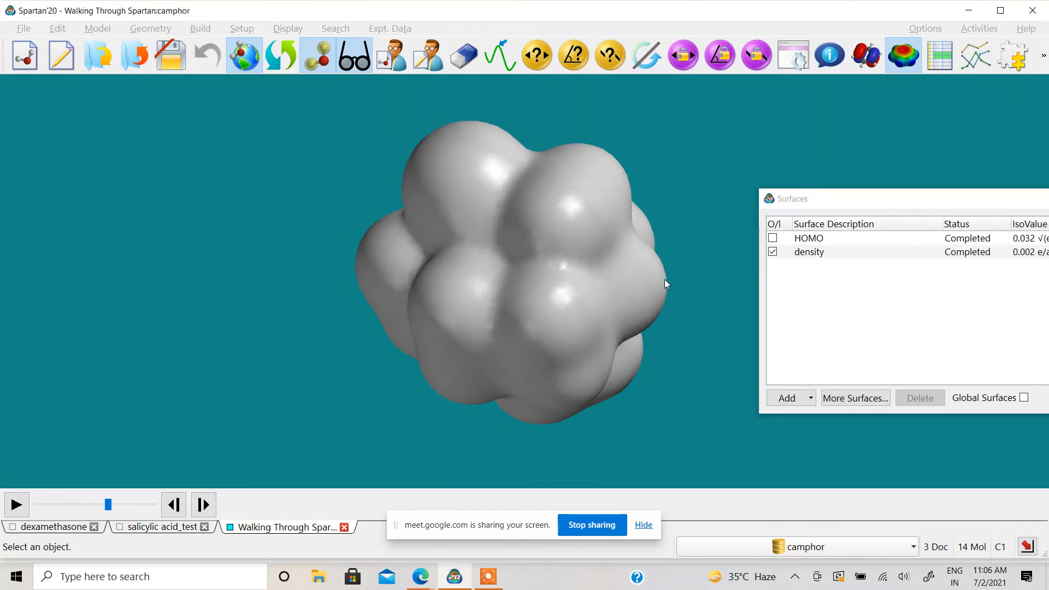
Step: Hide the density surface, display the HOMO surface instead, view it from several angles, and close the Surfaces window
left_click(773, 252)
left_click(773, 238)
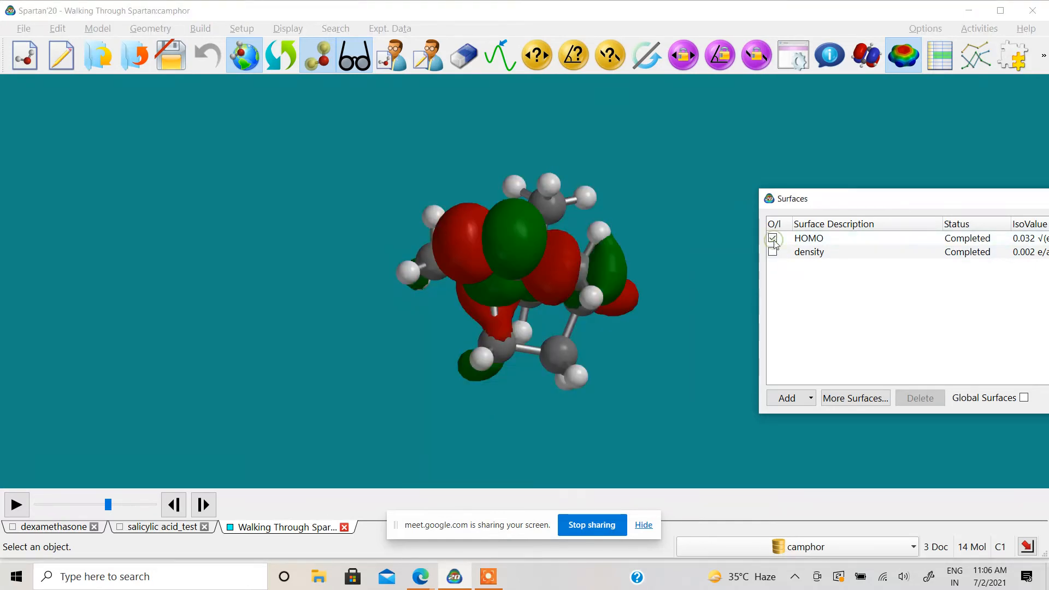
left_click(656, 252)
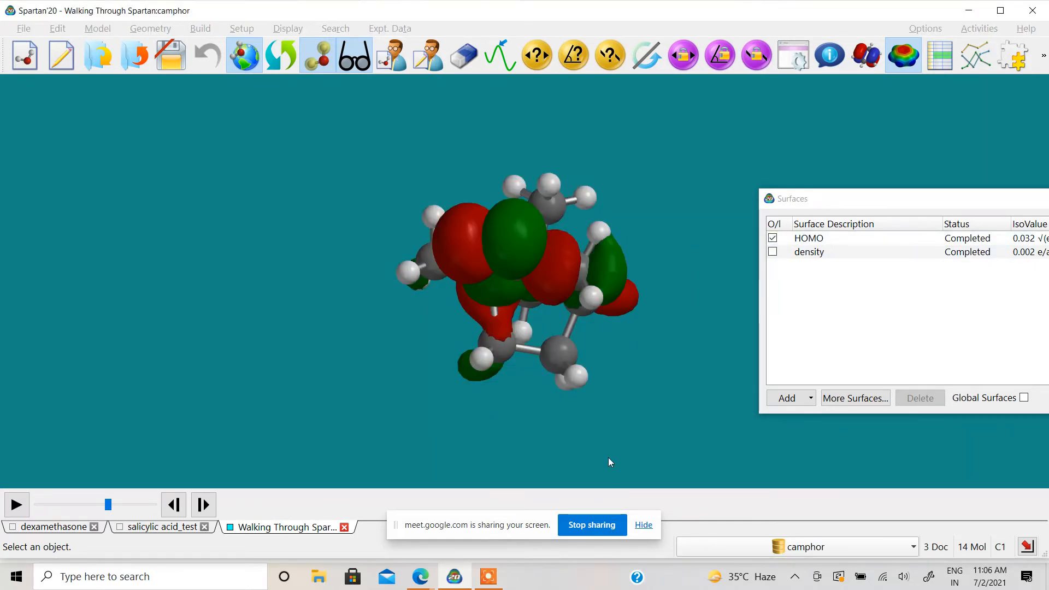
left_click_drag(668, 175, 753, 293)
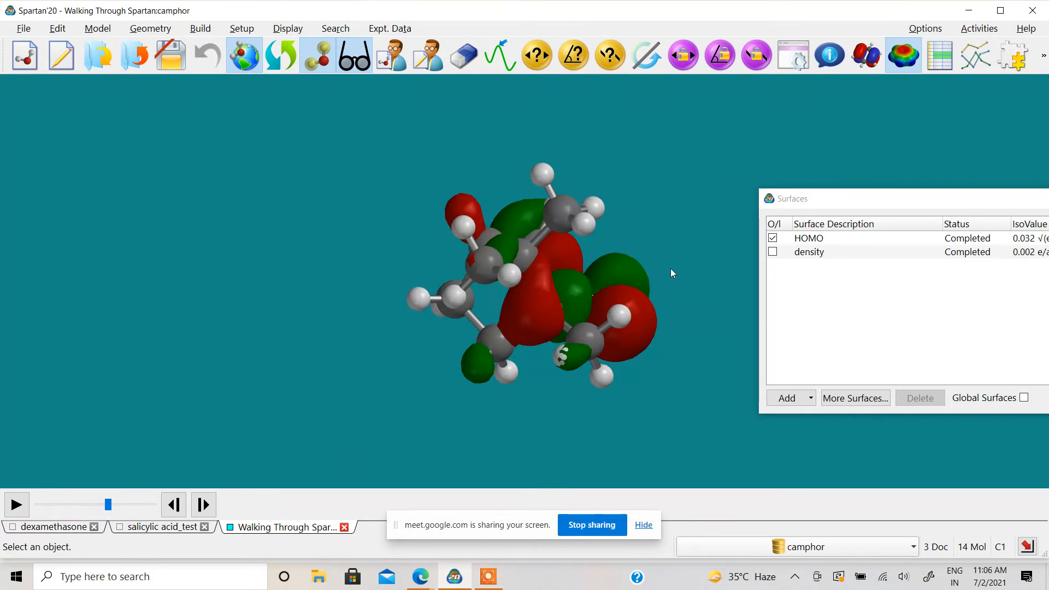
left_click_drag(671, 268, 496, 320)
left_click_drag(845, 197, 359, 164)
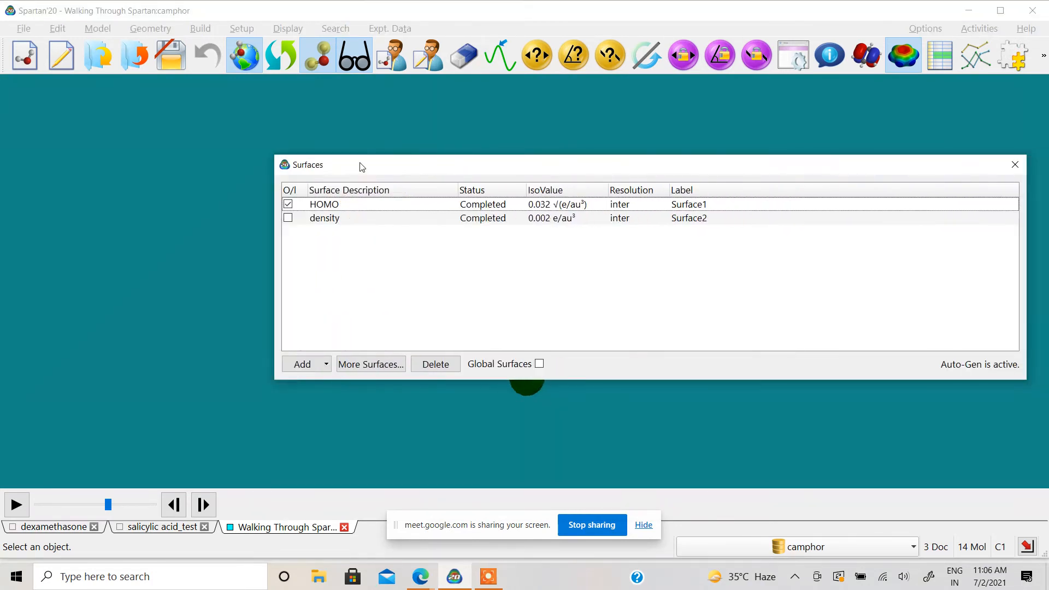
left_click(1014, 164)
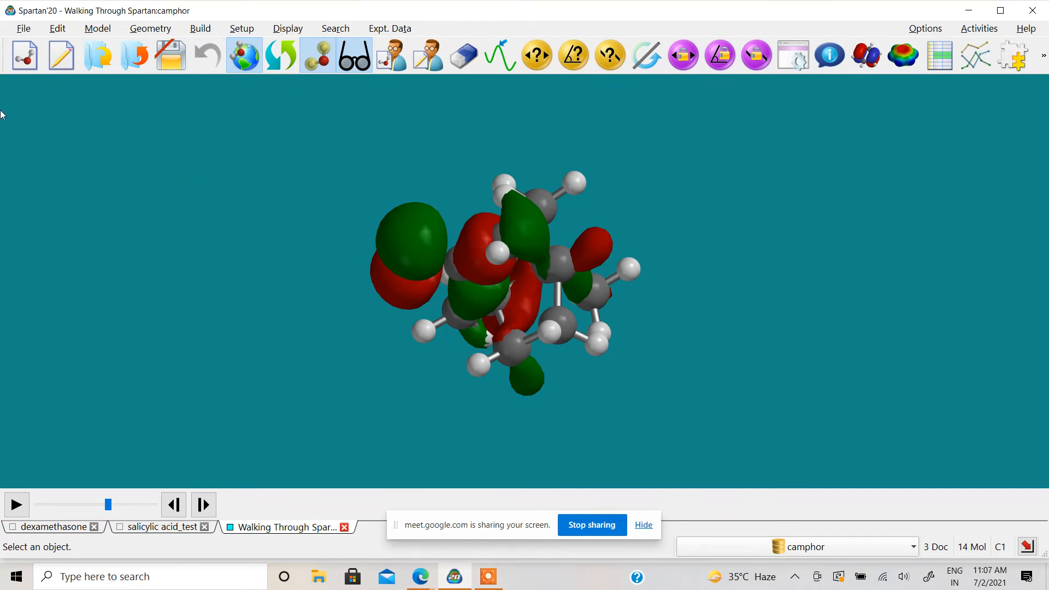
Step: Start a new 3D build and join four sp³ carbons into a straight chain using the organic model kit
left_click(25, 55)
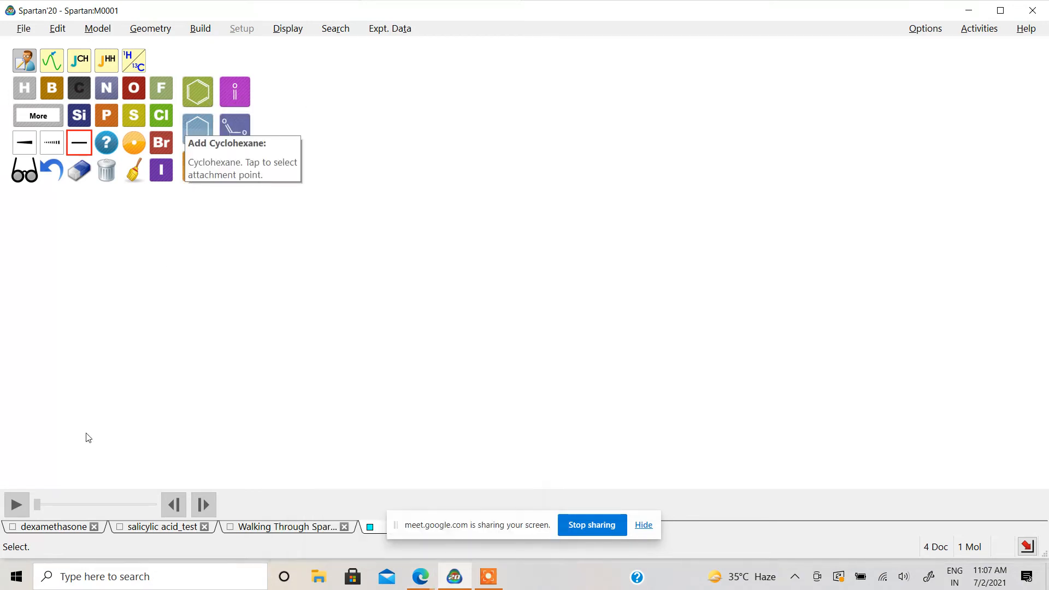
left_click(24, 174)
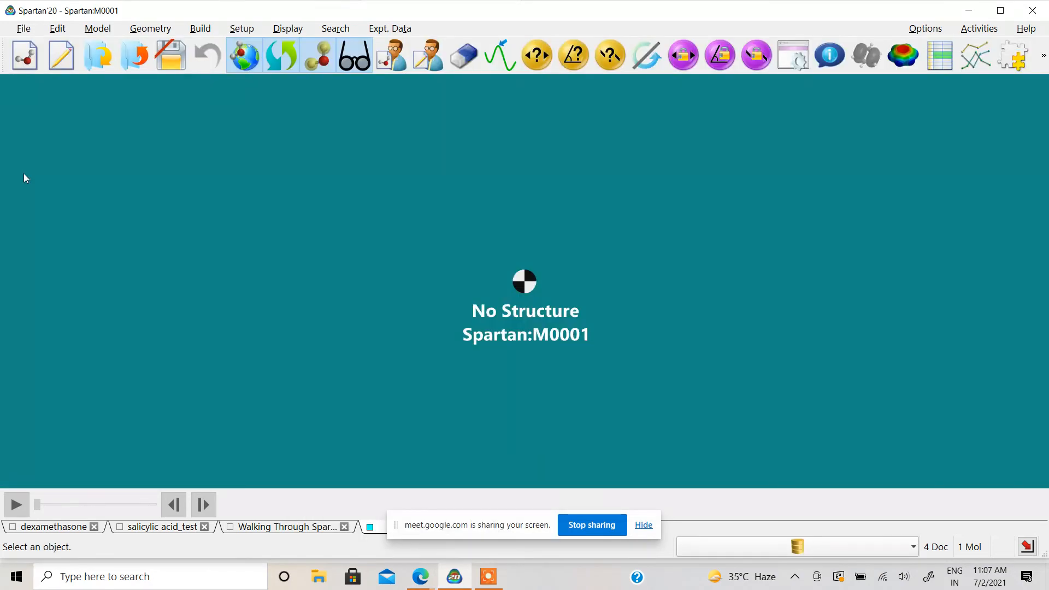
left_click(35, 67)
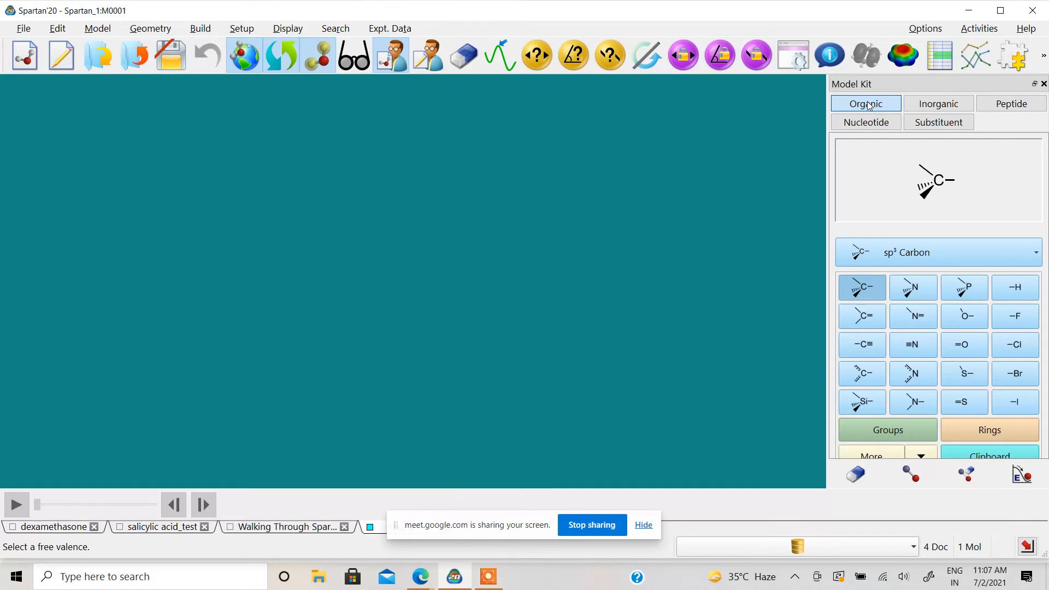
left_click(299, 256)
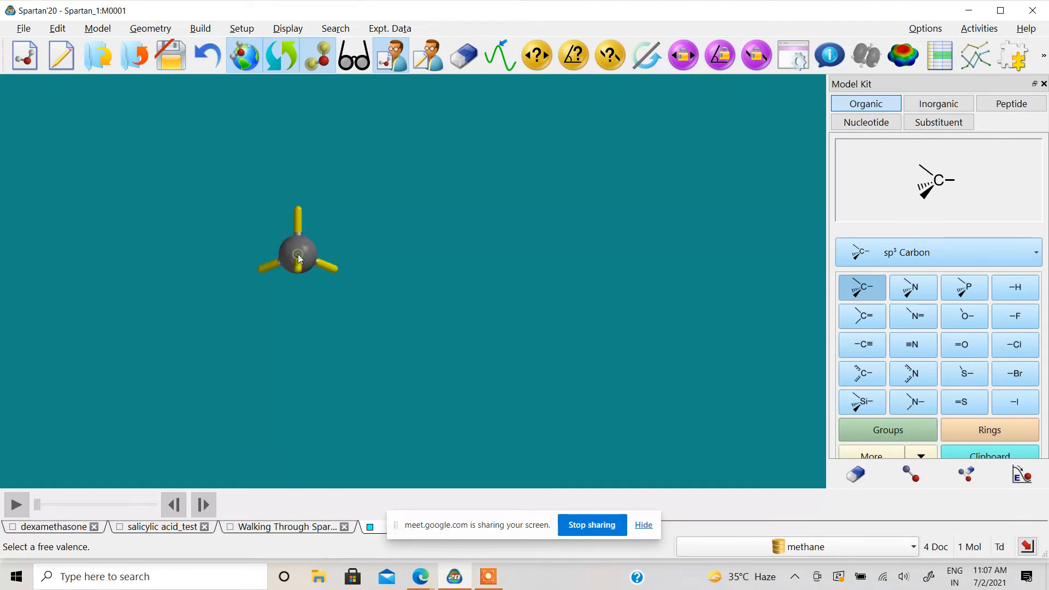
left_click(334, 269)
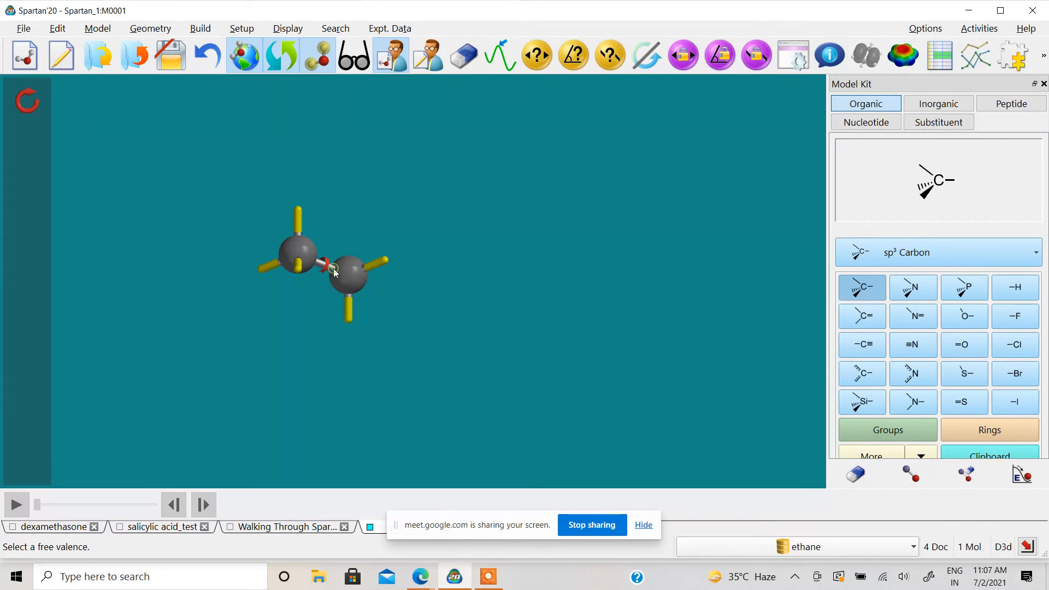
left_click(386, 260)
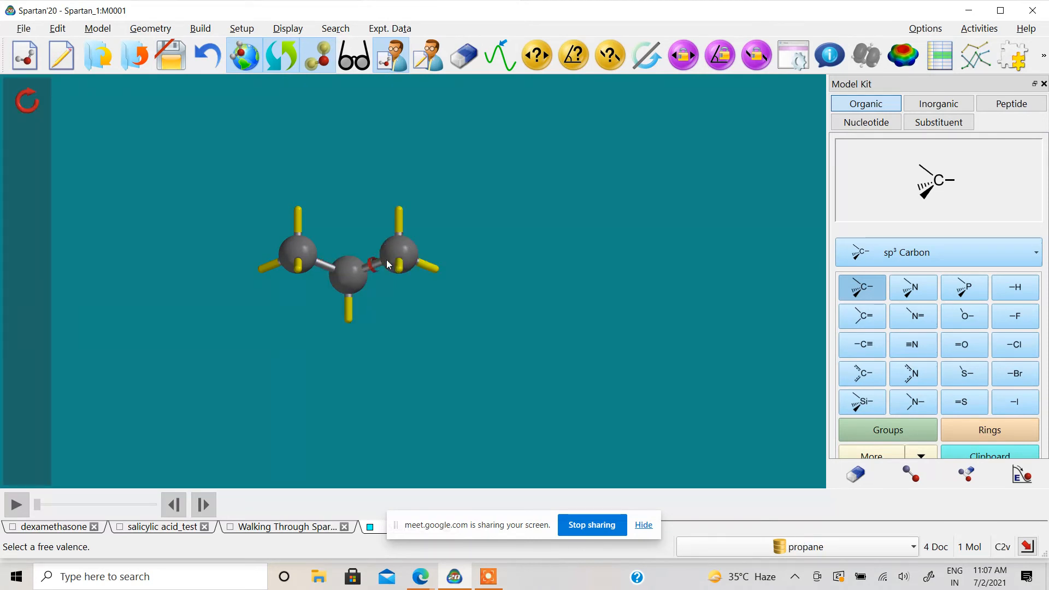
left_click(436, 269)
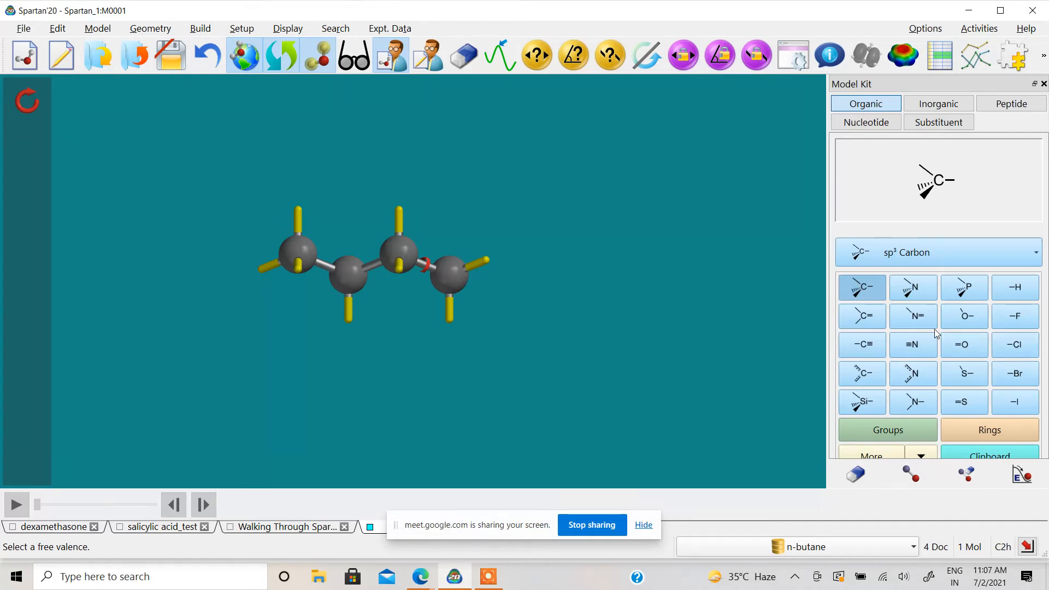
Step: Attach an sp³ oxygen to the end of the carbon chain and convert the second carbon from the oxygen to sp² carbon
left_click(970, 327)
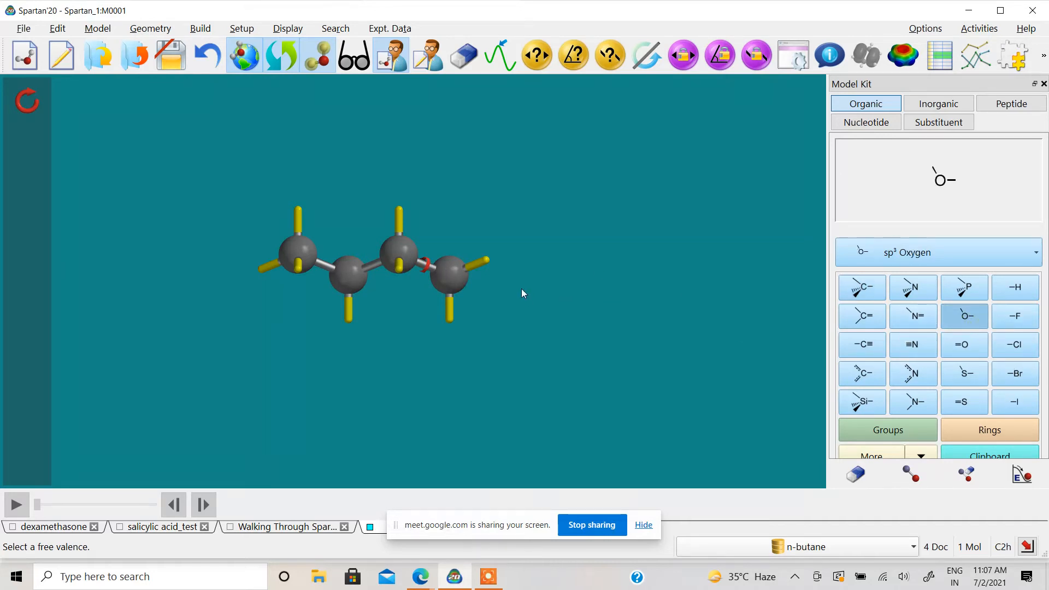
left_click(487, 258)
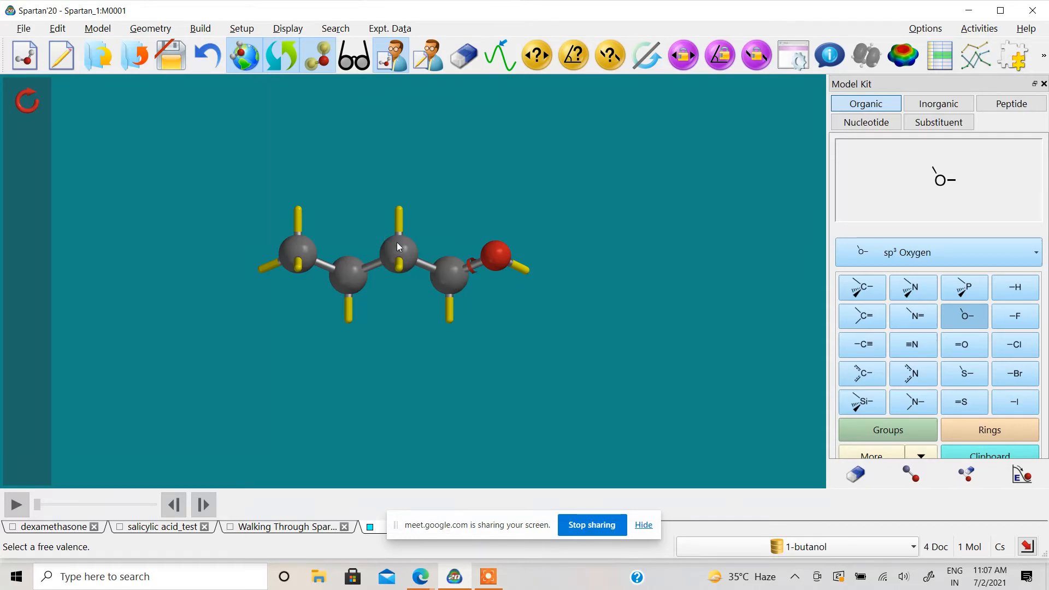
left_click(878, 324)
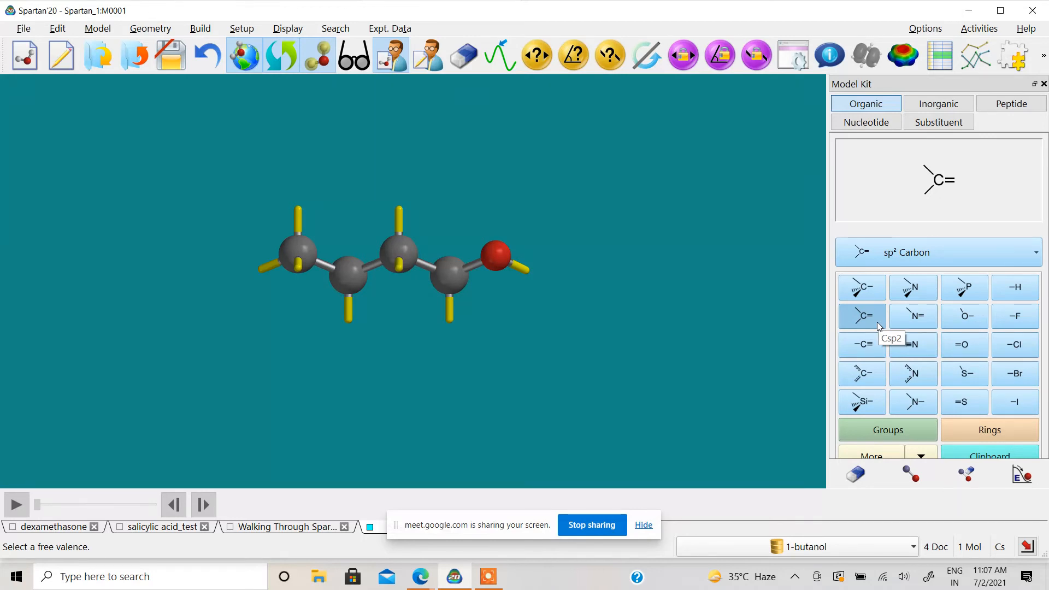
left_click(401, 247)
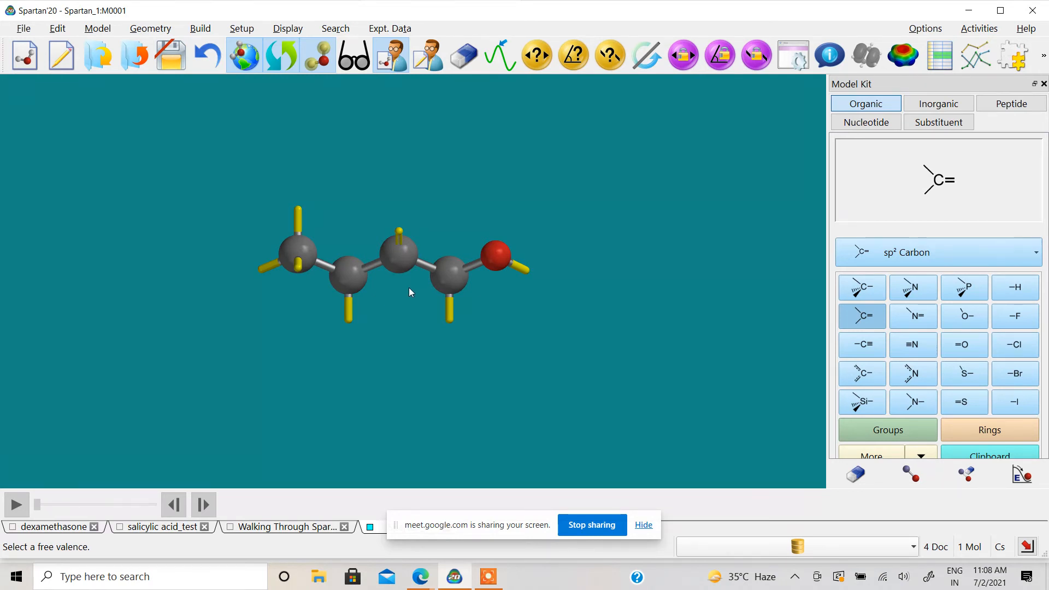
left_click_drag(438, 225, 477, 166)
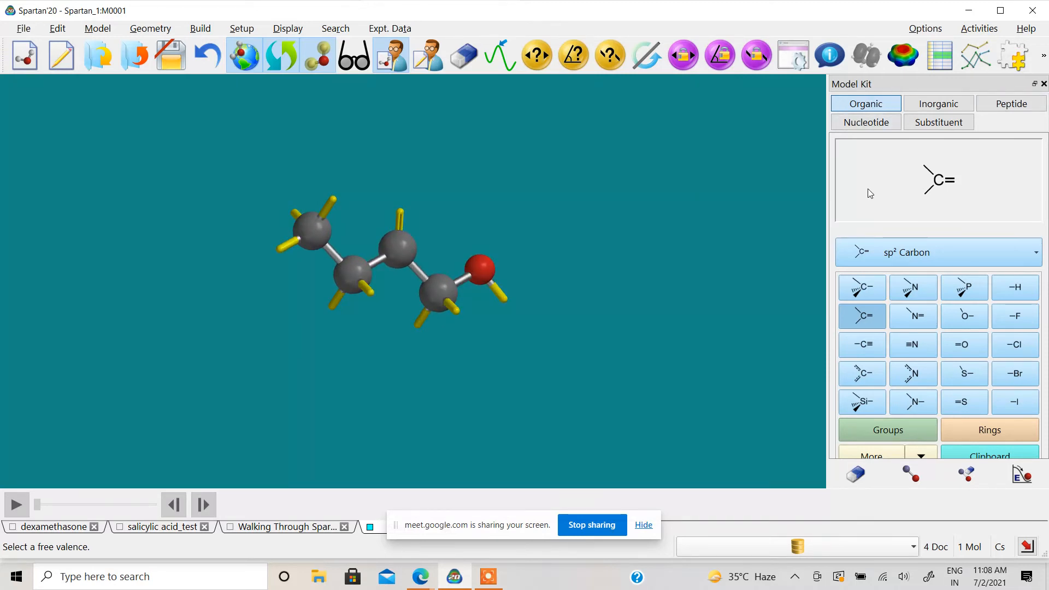
Step: Look through the list of organic atom types and select aromatic Carbon as the current fragment
left_click(905, 254)
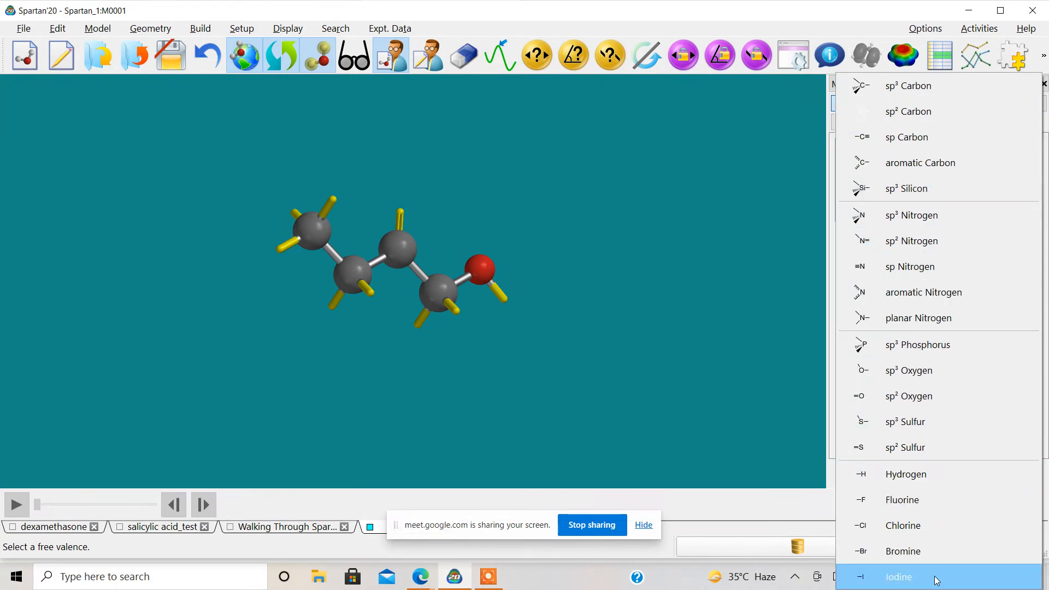
left_click(777, 439)
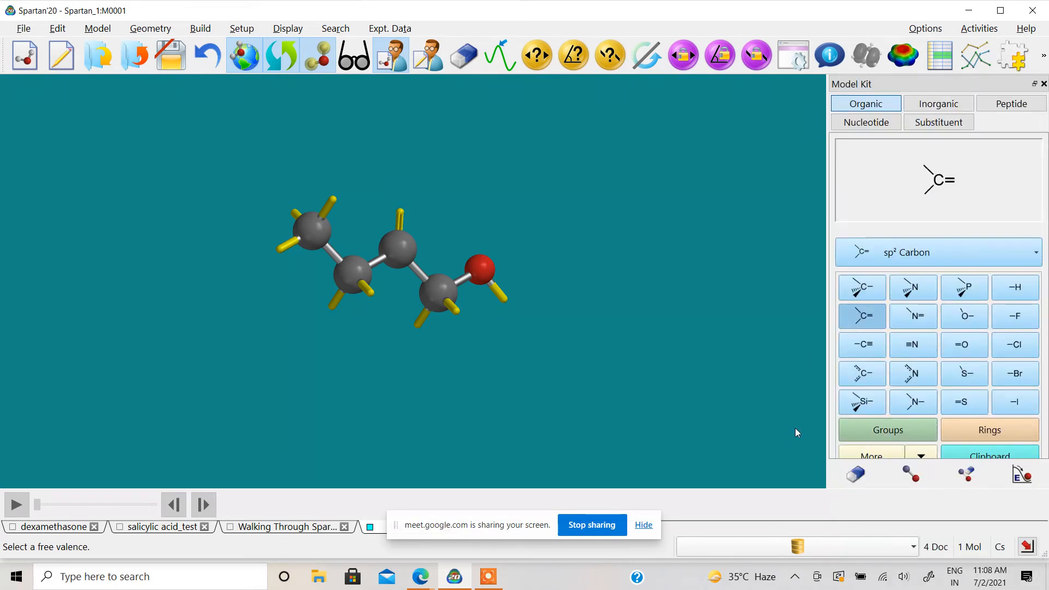
left_click(862, 373)
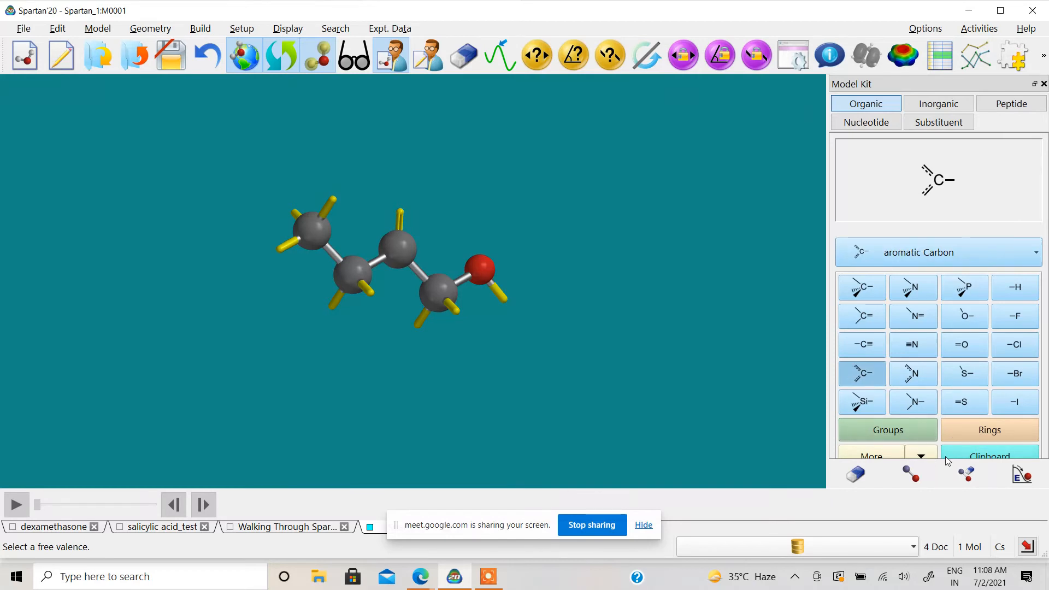
Step: Undock the Model Kit and enlarge it until the Smiles and InChI options fit
mouse_move(976, 81)
left_mouse_down()
mouse_move(968, 7)
mouse_move(999, 46)
mouse_move(970, 67)
left_mouse_up()
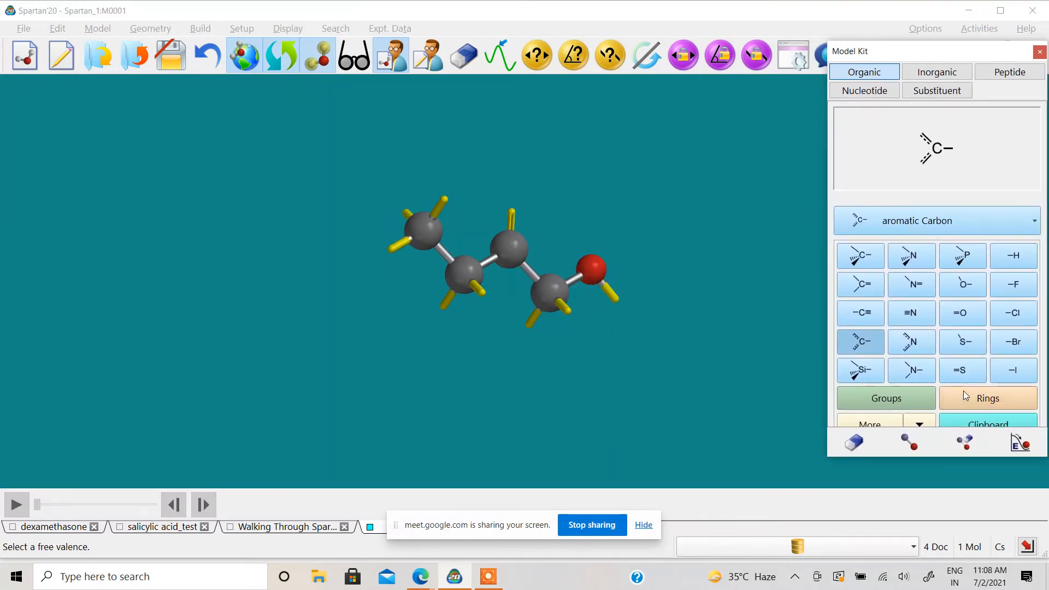
left_click_drag(952, 456, 959, 526)
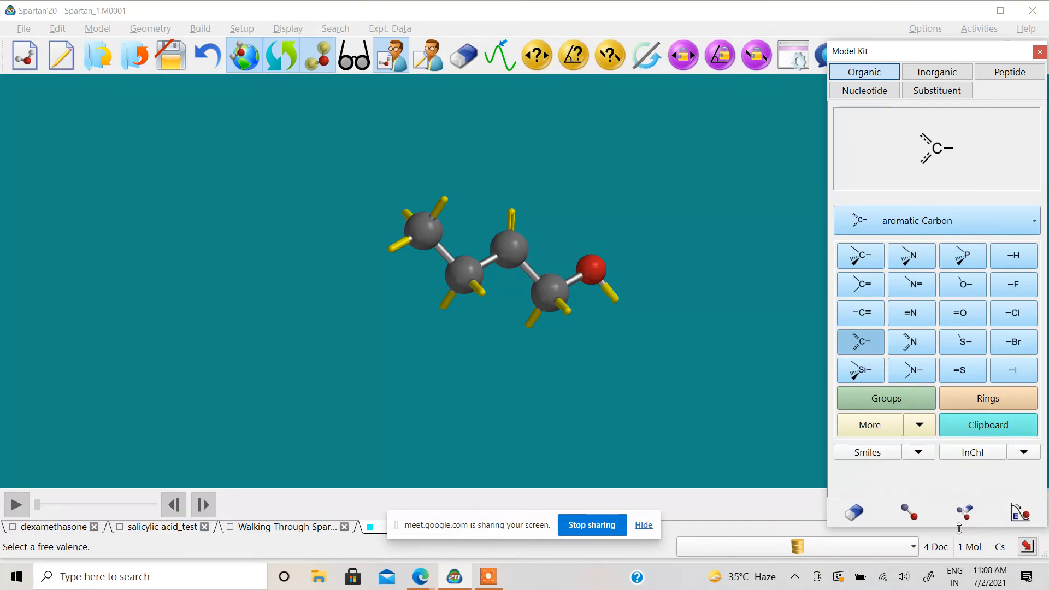
Step: Look through the organic kit's functional groups and ring fragments, and view the SMILES descriptor input without entering anything
left_click(894, 399)
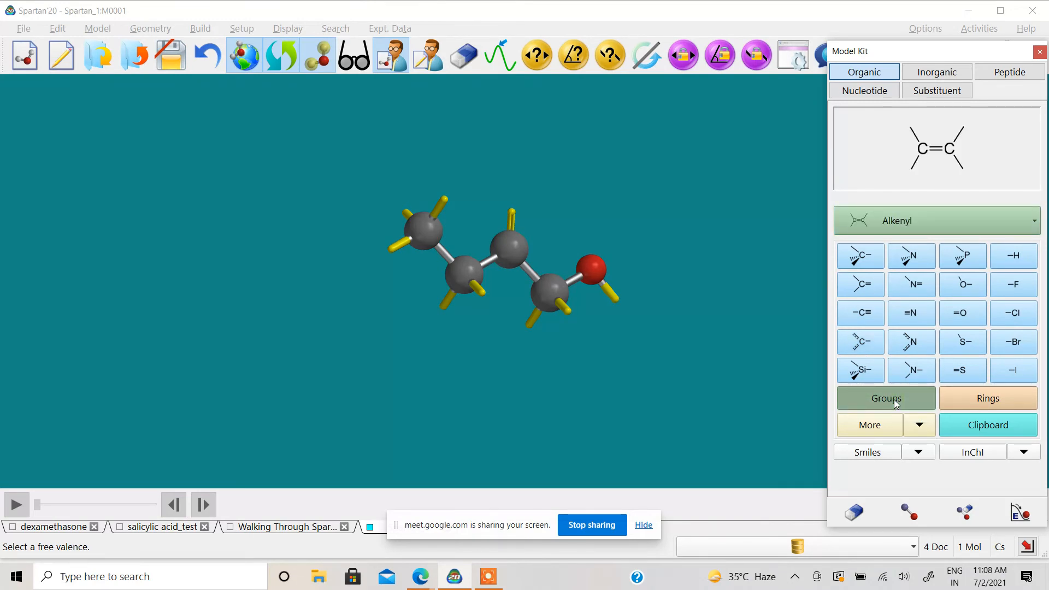
left_click(914, 214)
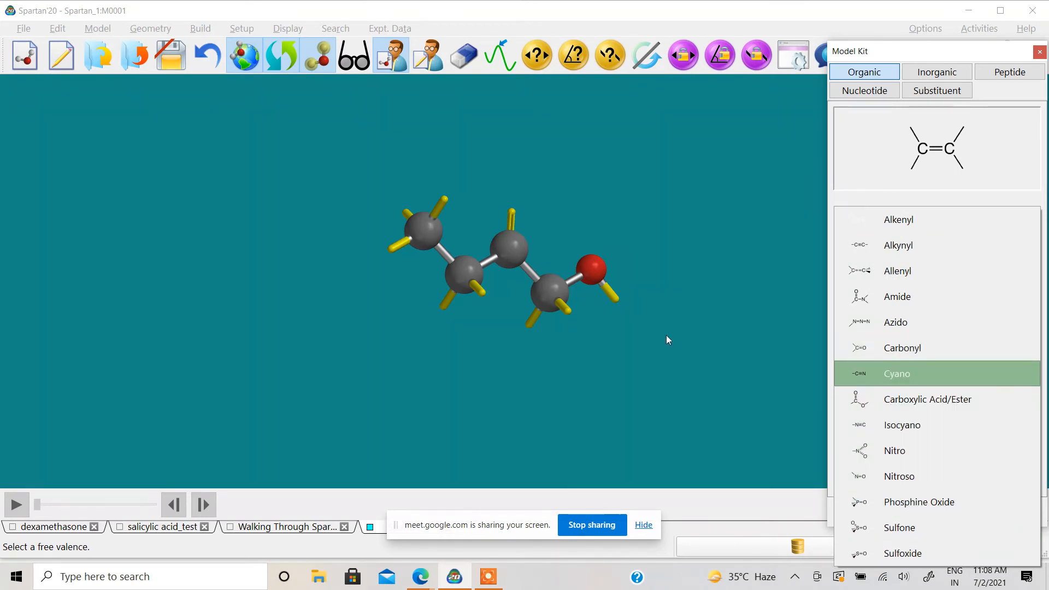
left_click(739, 329)
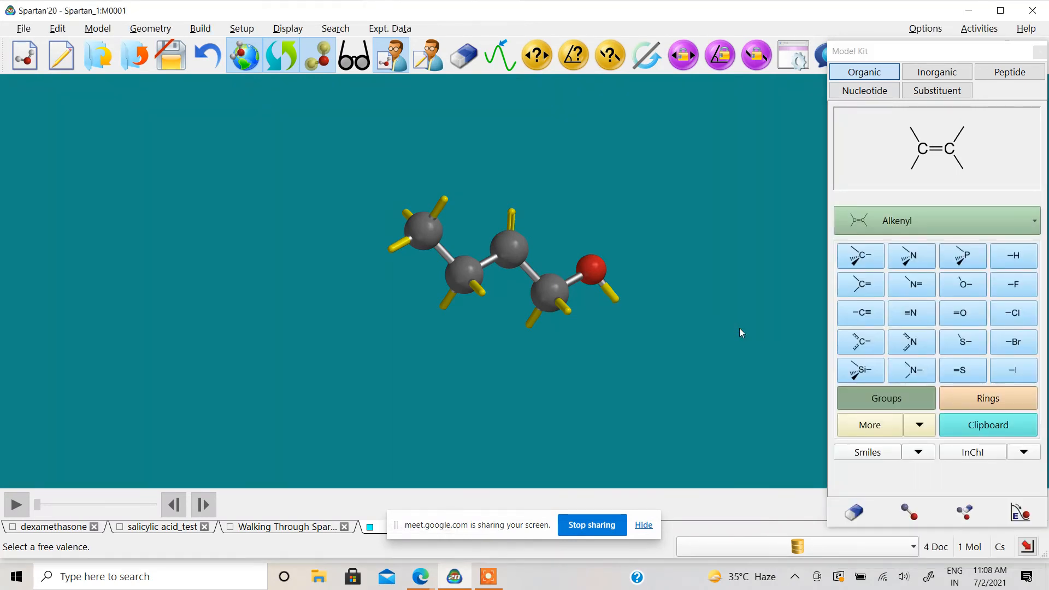
left_click(1014, 399)
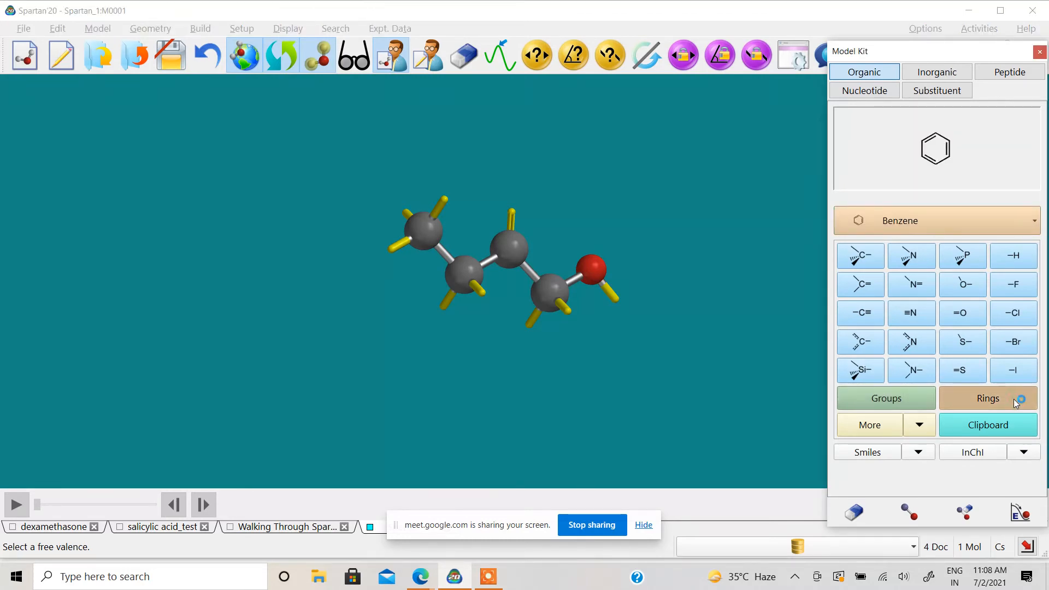
left_click(937, 223)
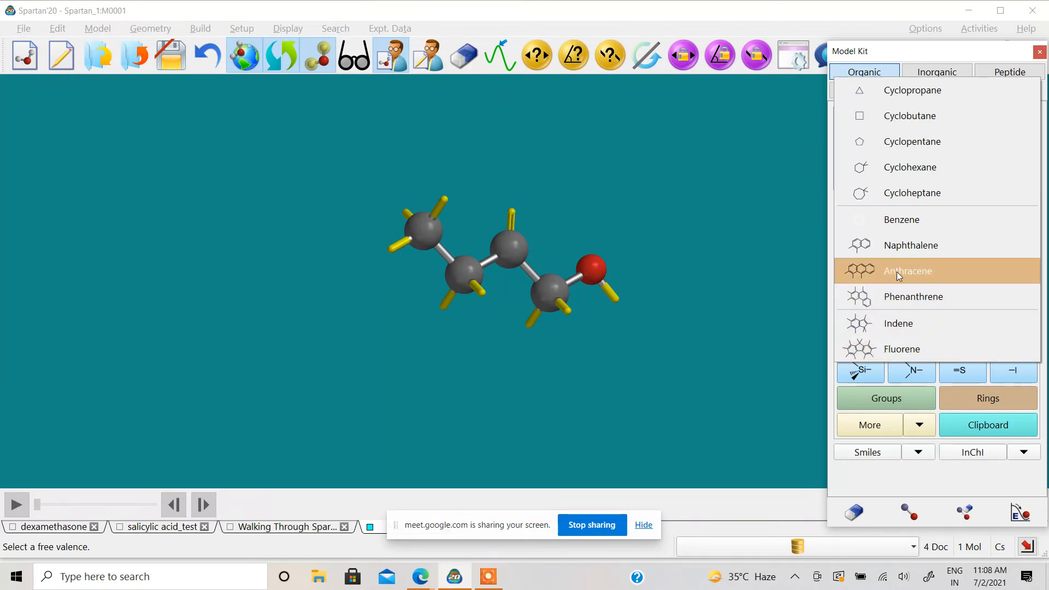
left_click(700, 295)
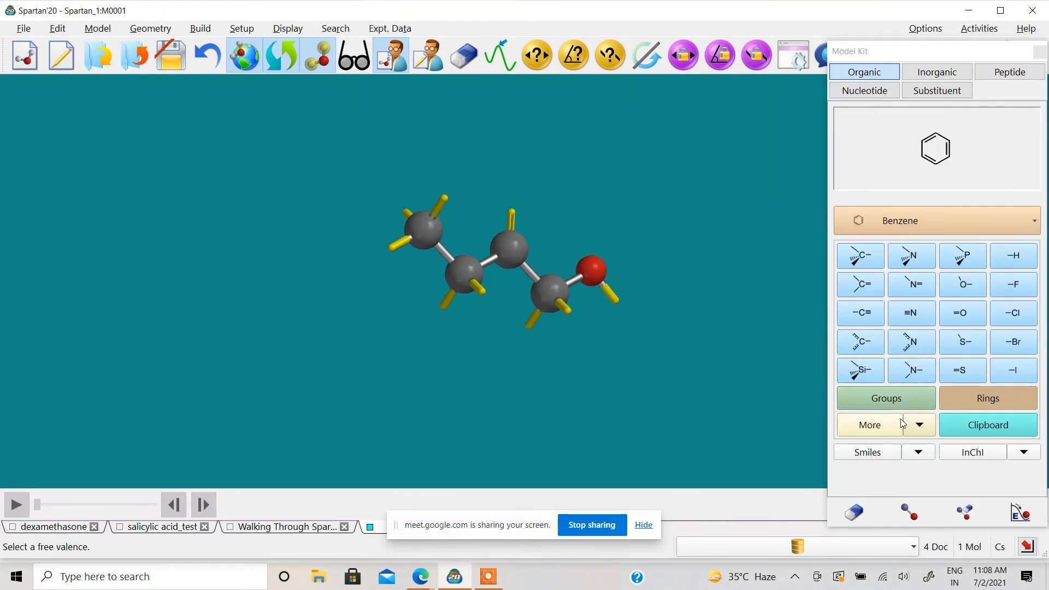
left_click(920, 455)
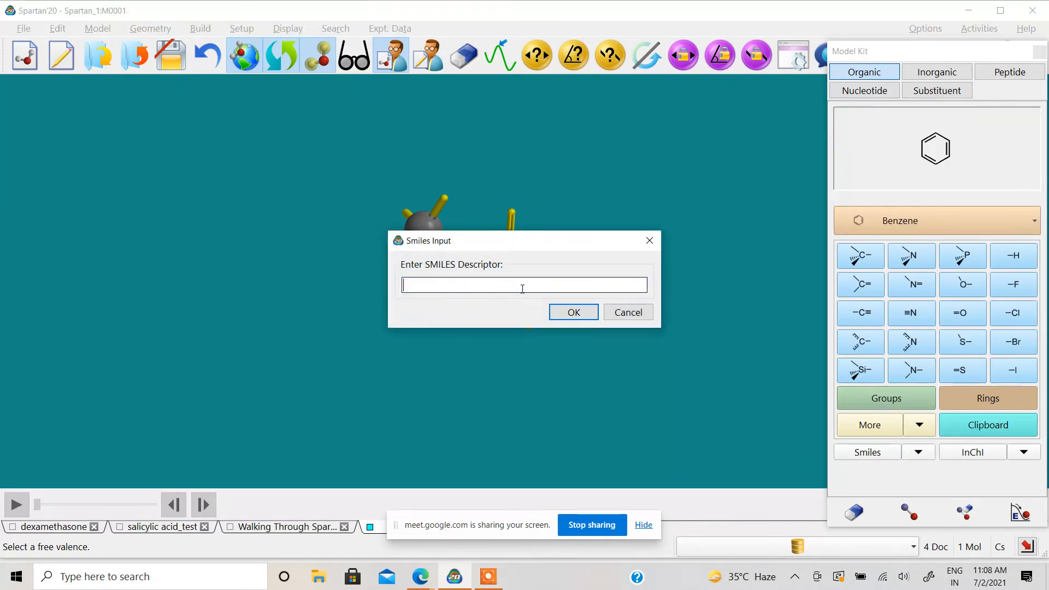
left_click(628, 312)
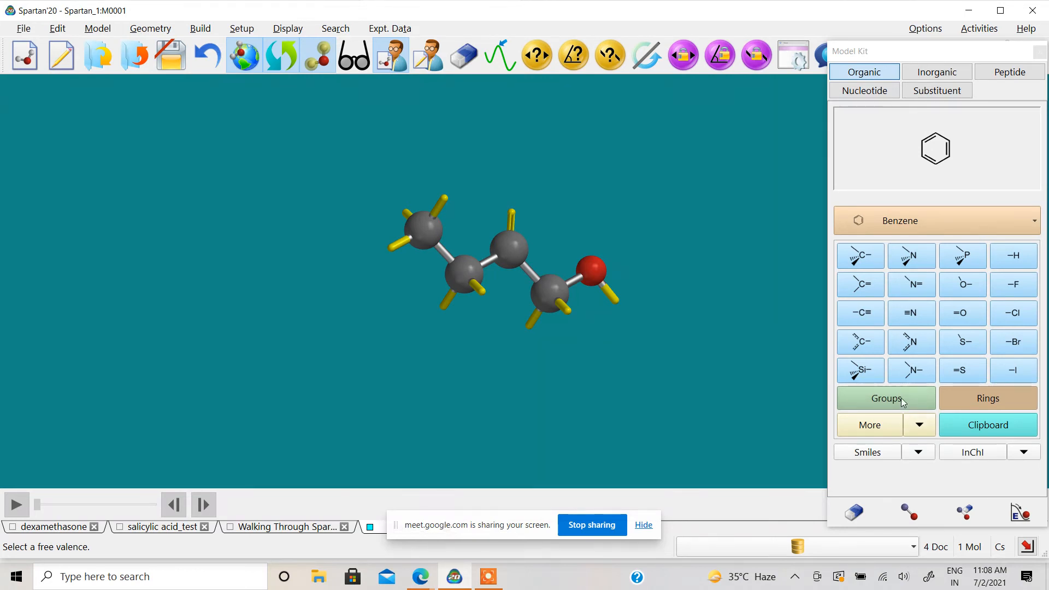
Step: Load the chelates custom library into the organic kit and look through its fragments
left_click(921, 424)
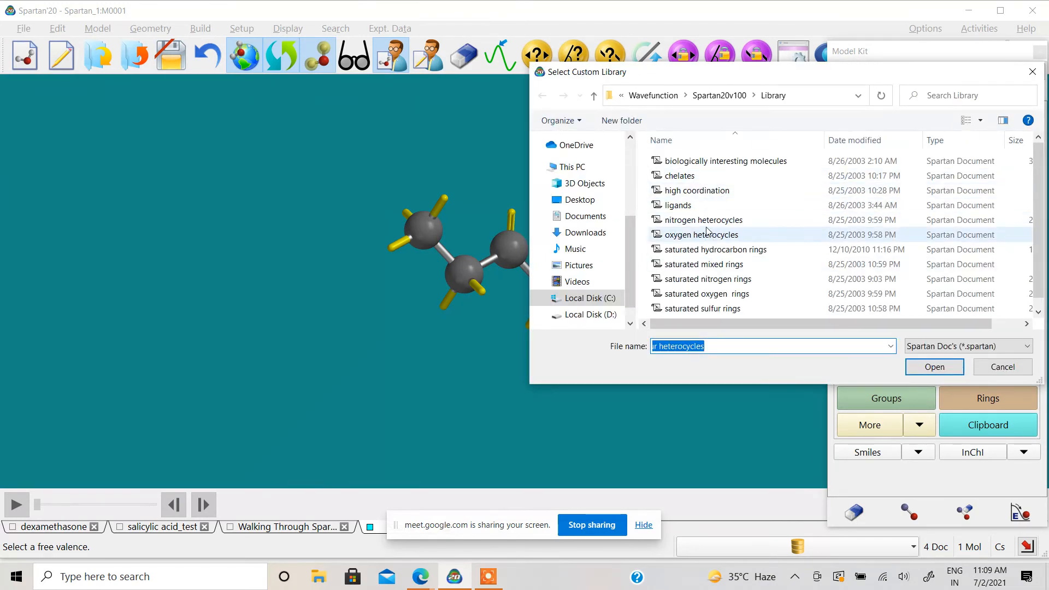
double_click(680, 175)
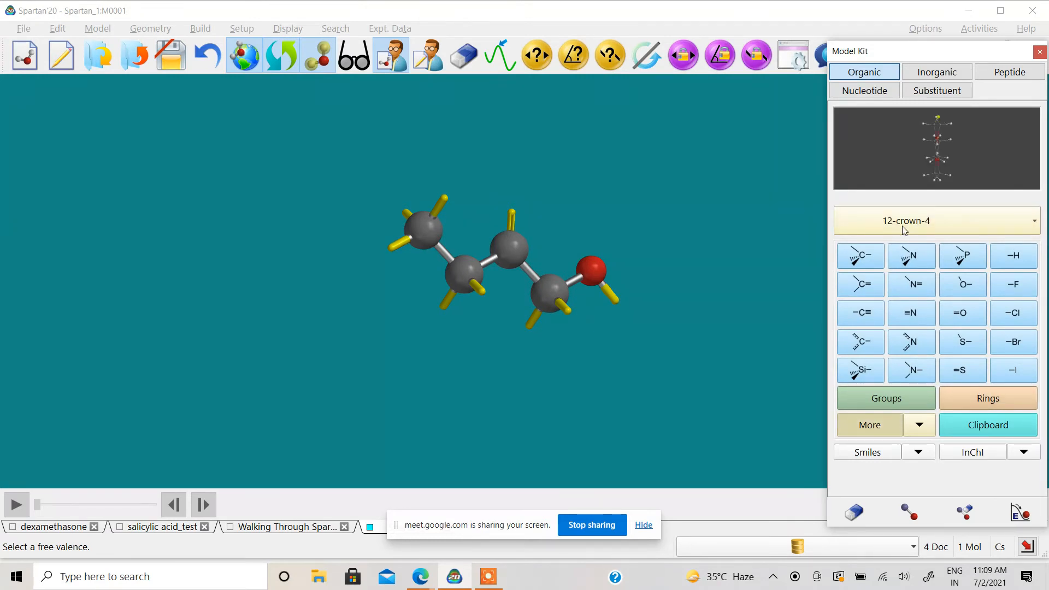
left_click(903, 225)
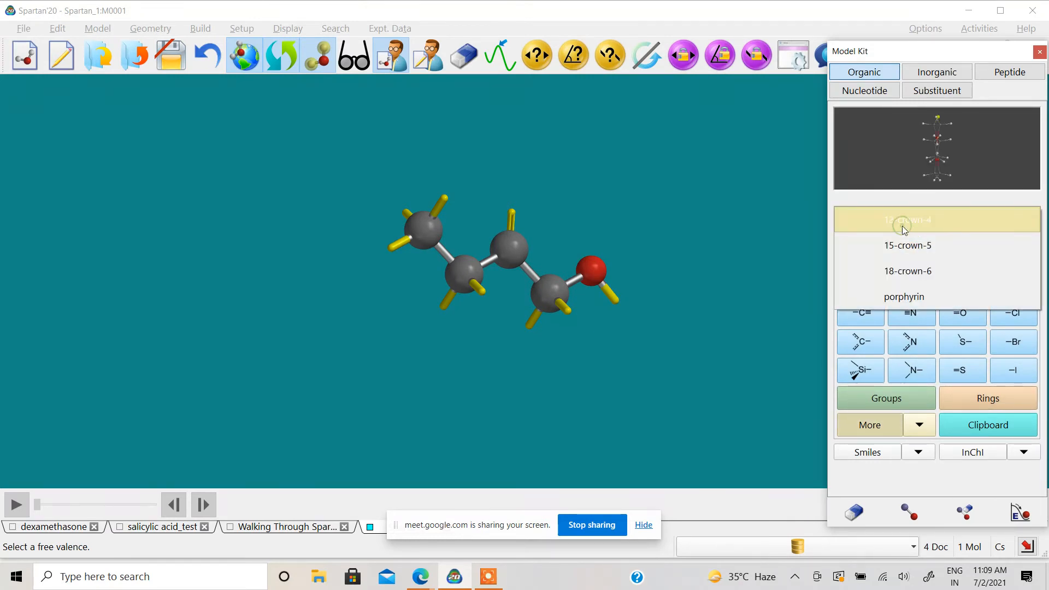
left_click(741, 271)
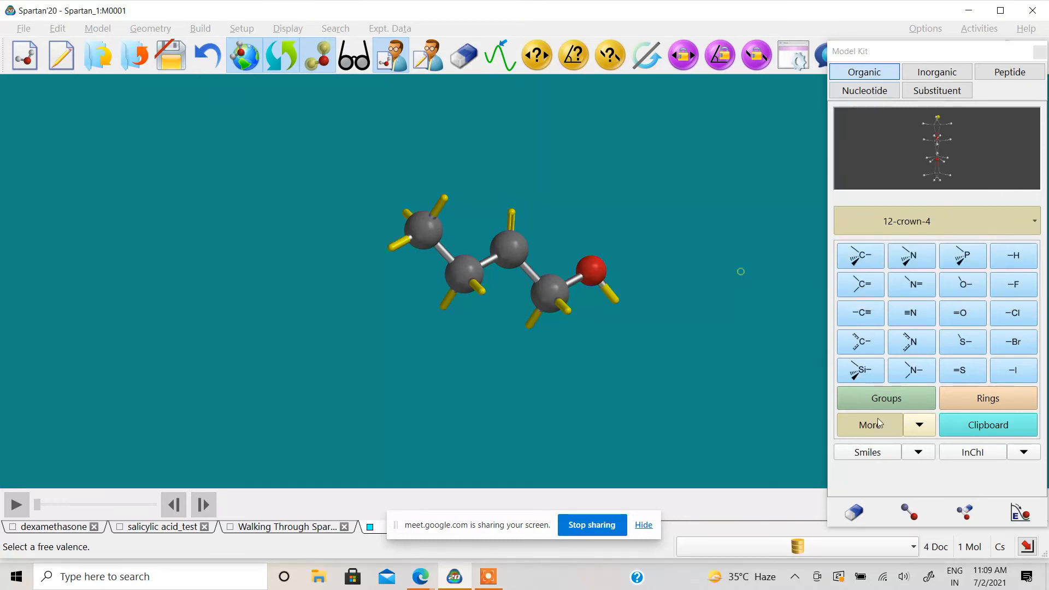
Step: Load the saturated nitrogen rings custom library and look through its fragments
left_click(921, 426)
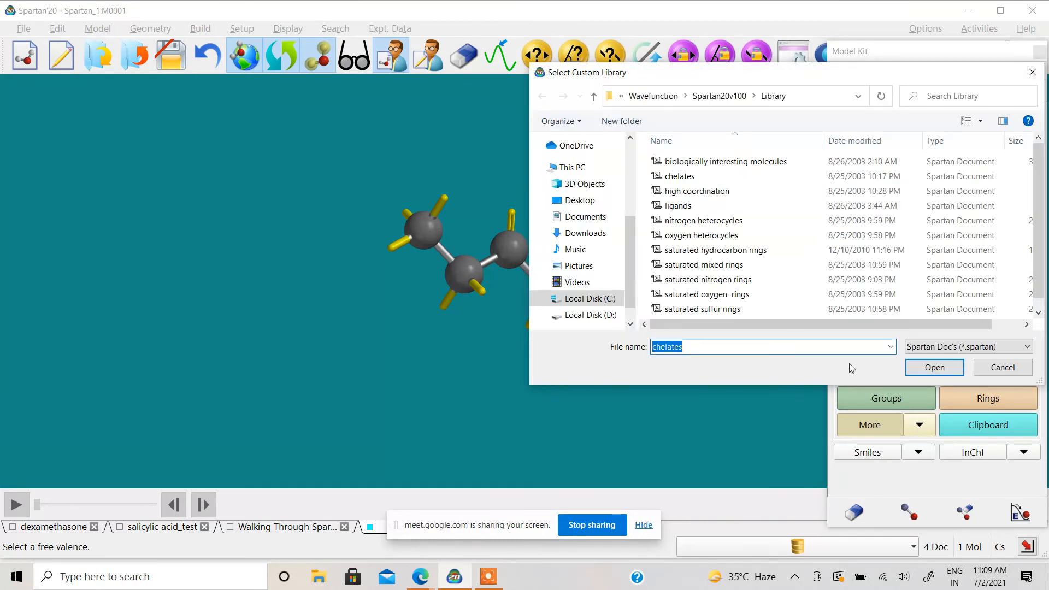
double_click(749, 281)
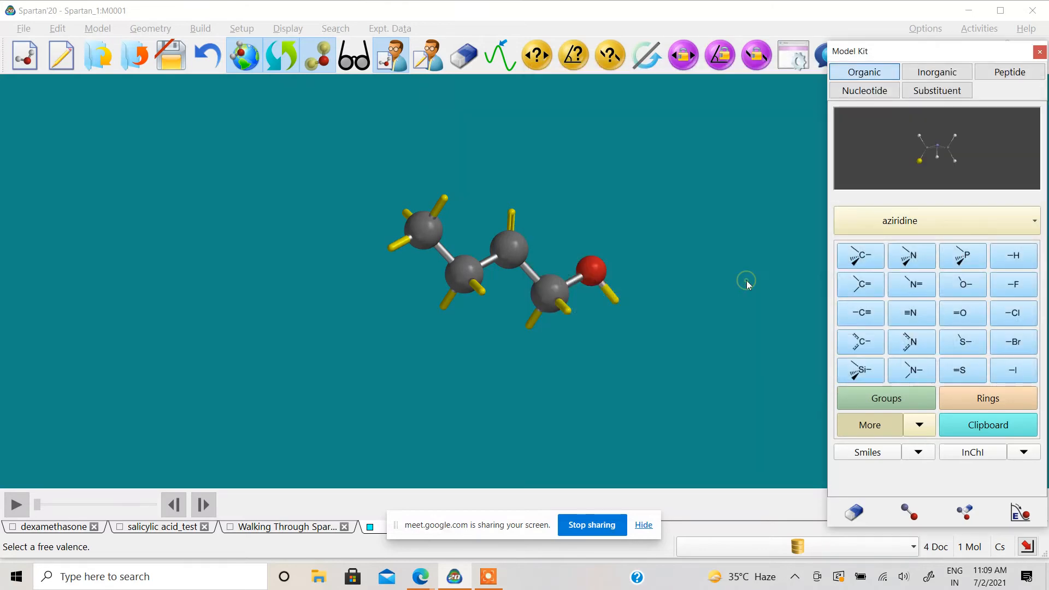
left_click(925, 220)
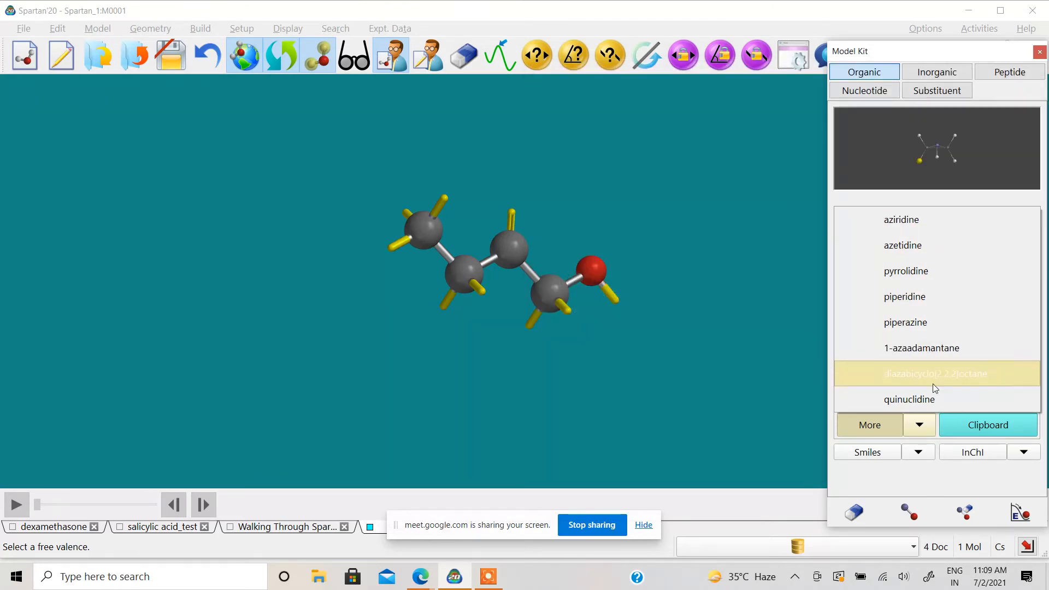
left_click(750, 323)
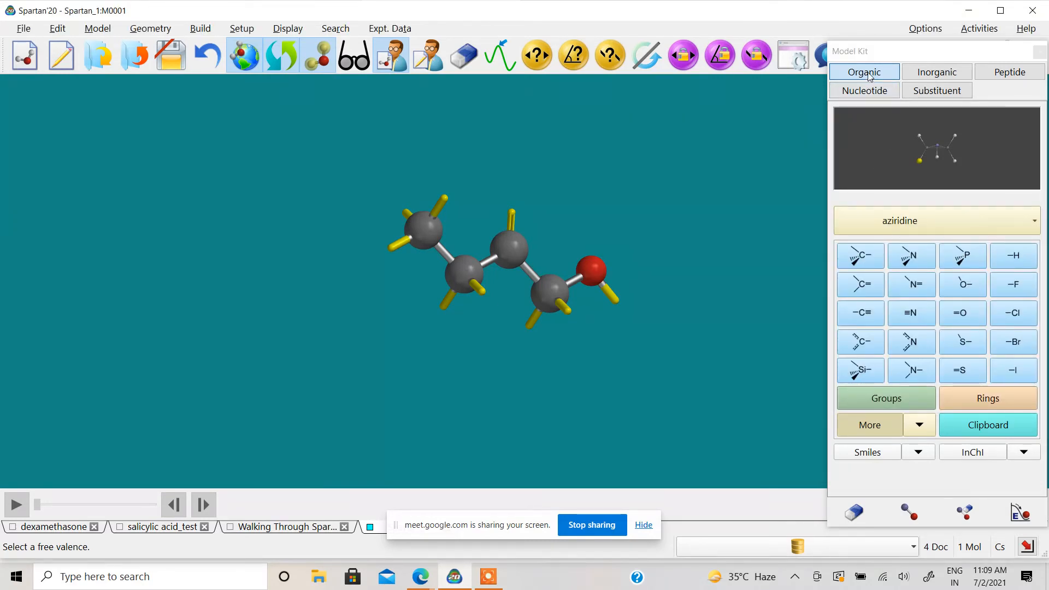
Step: Switch to the inorganic model kit and close the Walking Through and Spartan_1 documents, discarding the changes to Spartan_1
left_click(923, 74)
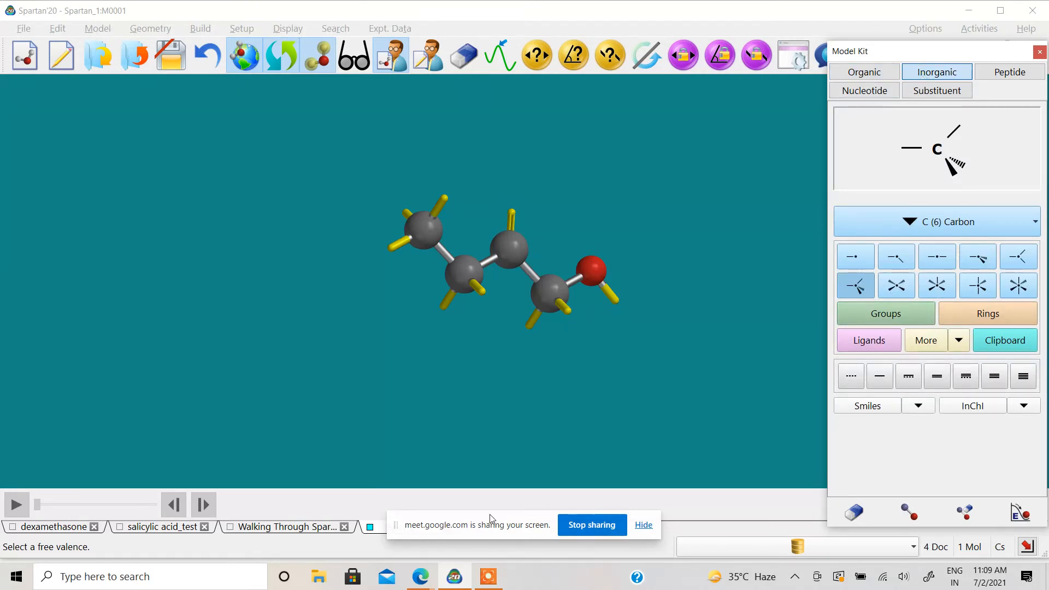
left_click(492, 520)
left_click(345, 527)
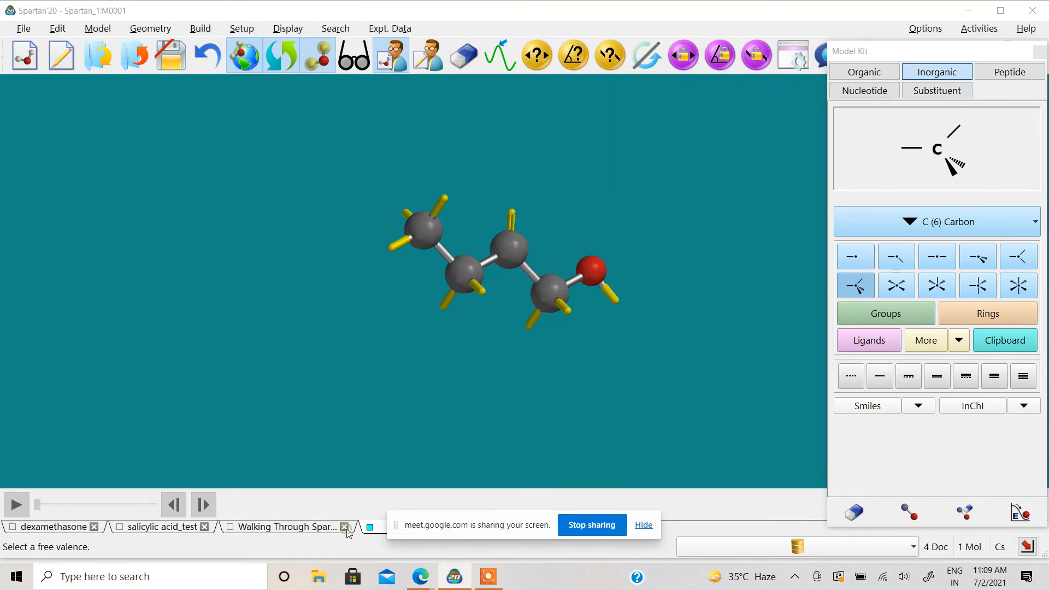
left_click(593, 309)
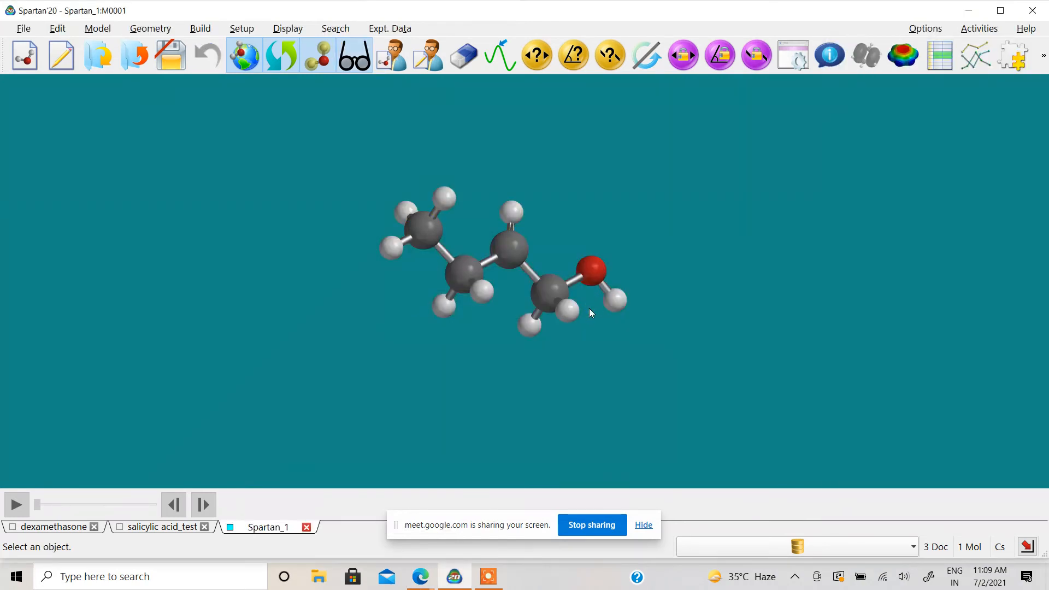
left_click(307, 528)
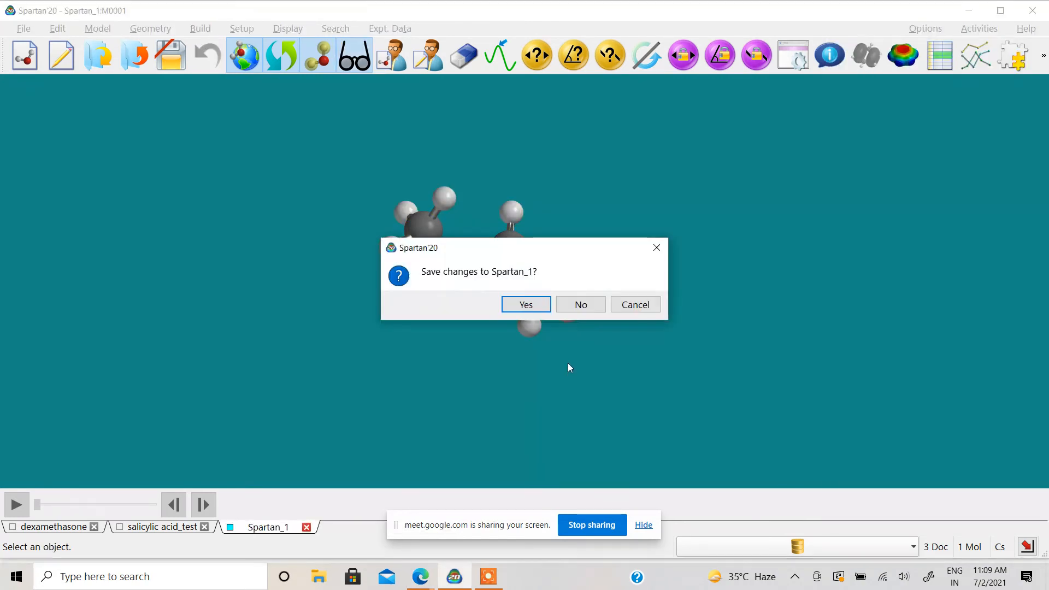
left_click(580, 306)
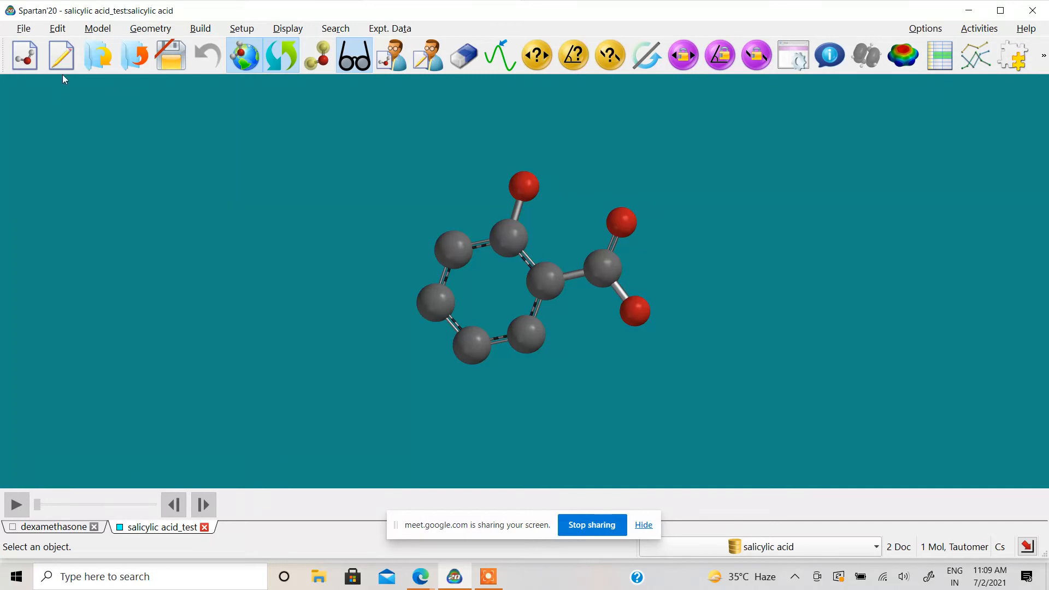
Step: Start a new 3D build and place a tetrahedral chromium atom from the inorganic kit's periodic table
left_click(27, 54)
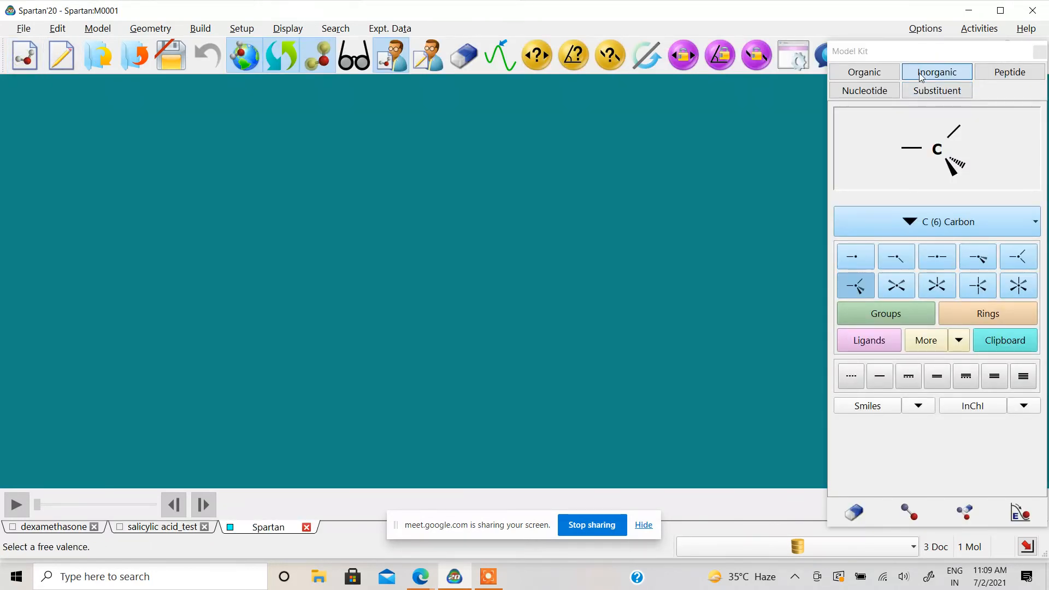
left_click(912, 223)
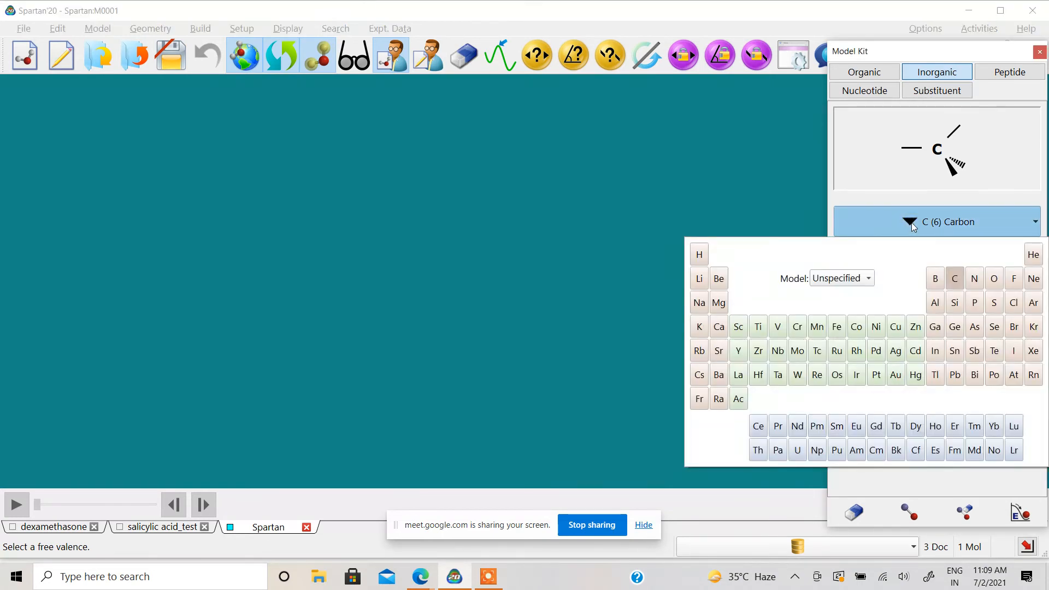
left_click(798, 328)
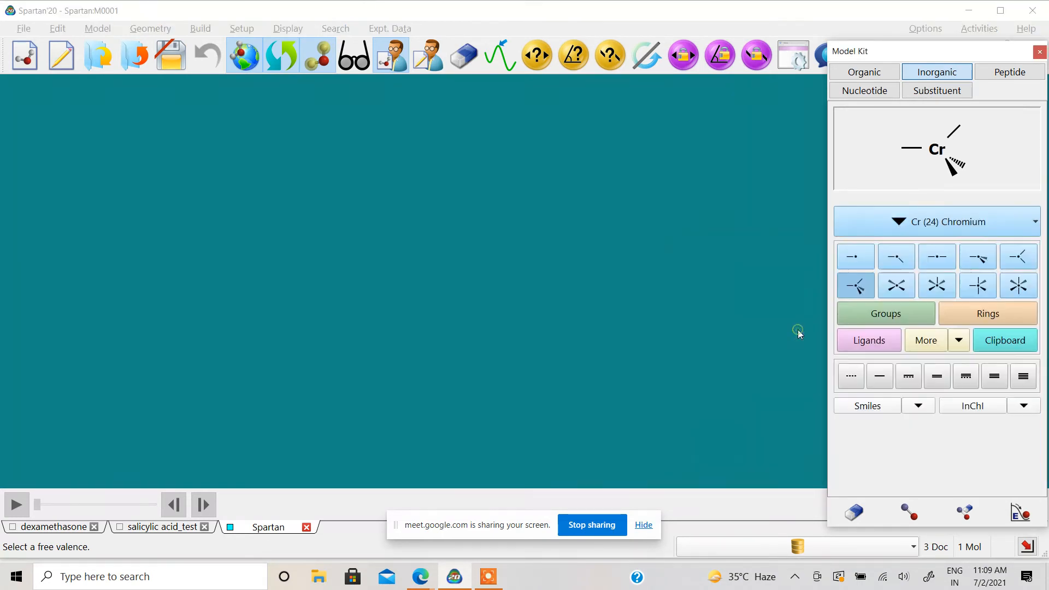
left_click(360, 252)
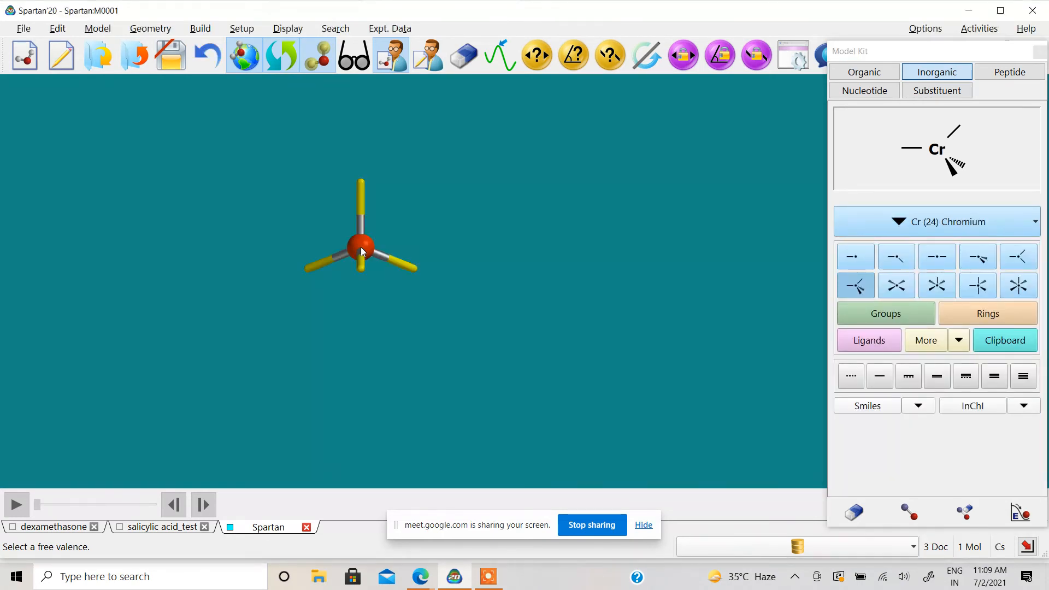
Step: Look through the functional groups and ring fragments offered in the inorganic kit
left_click(903, 318)
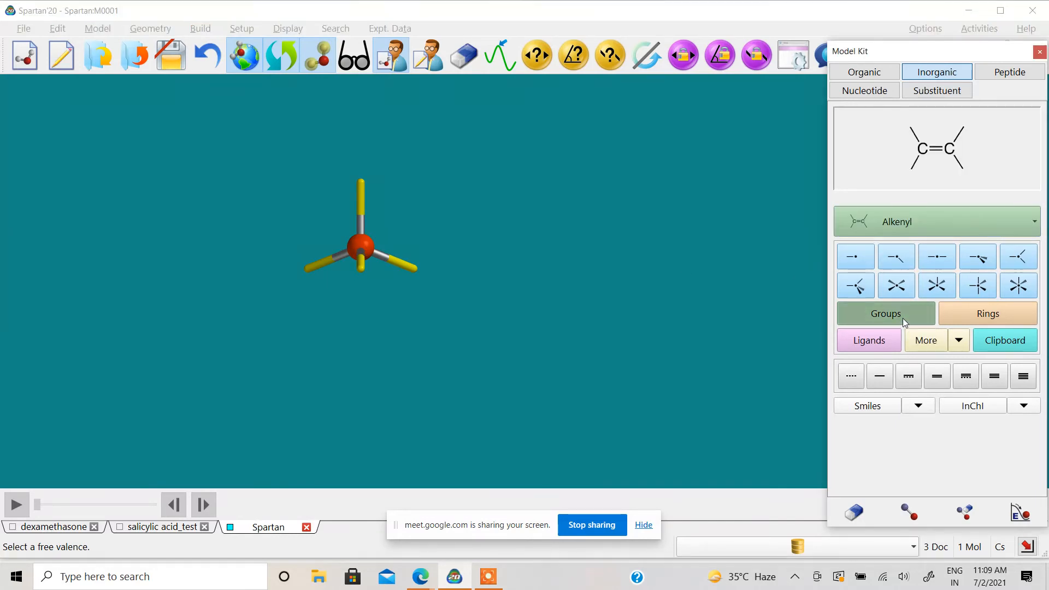
left_click(911, 225)
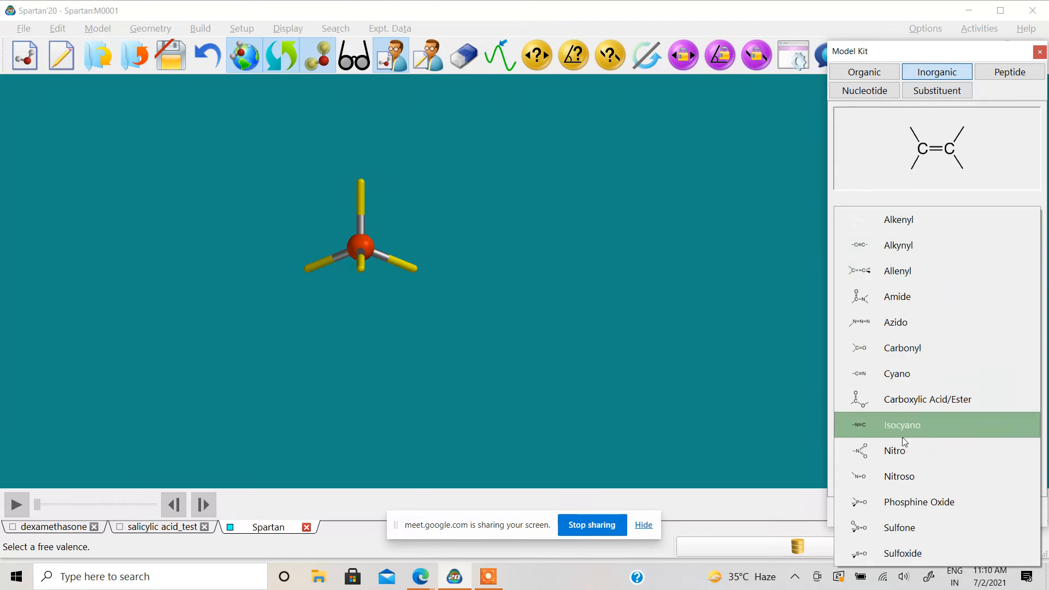
left_click(804, 378)
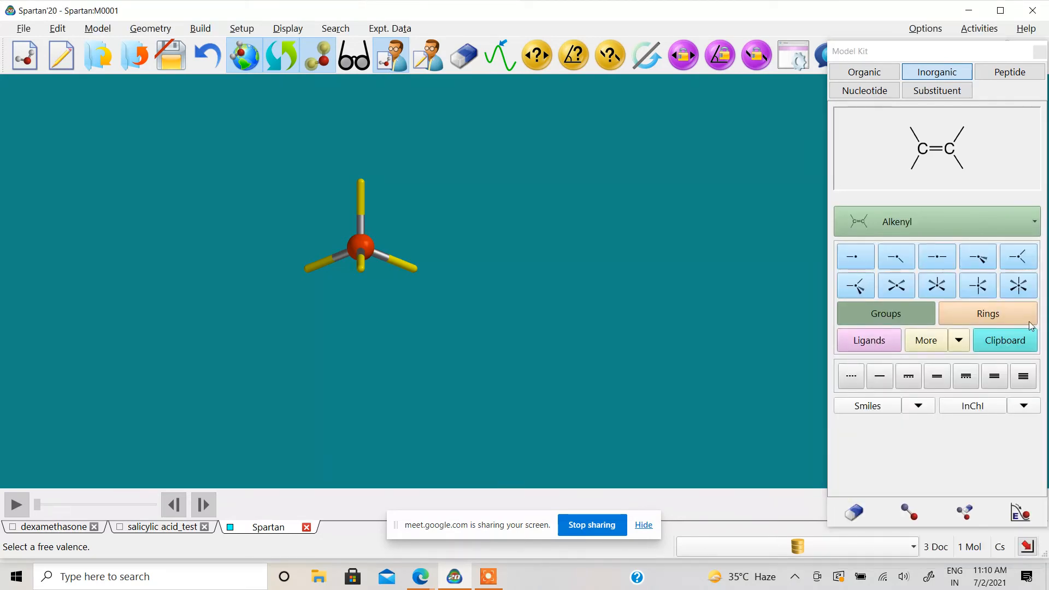
left_click(1013, 325)
left_click(948, 215)
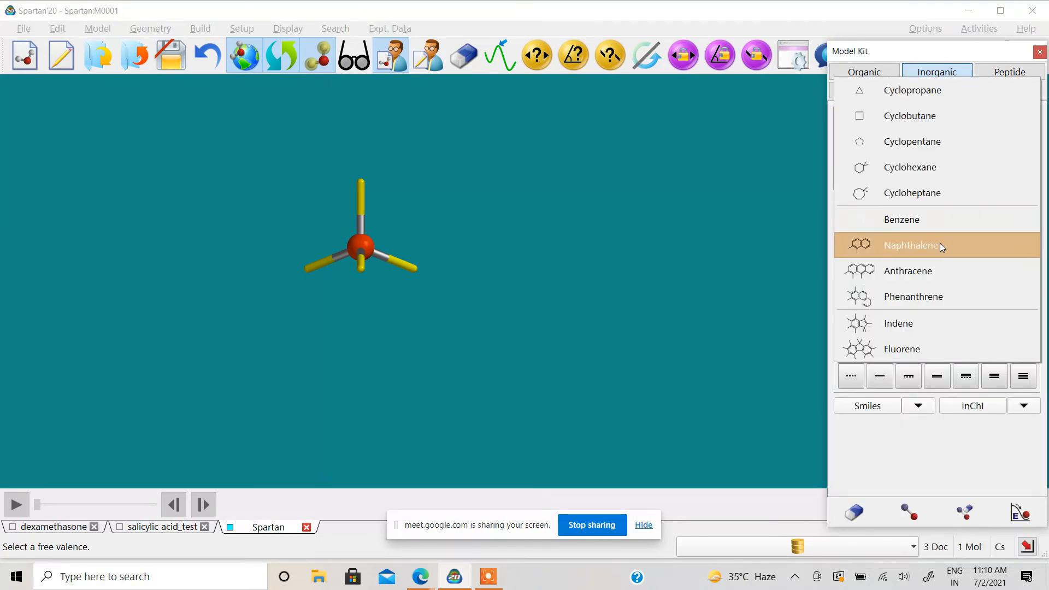
left_click(740, 309)
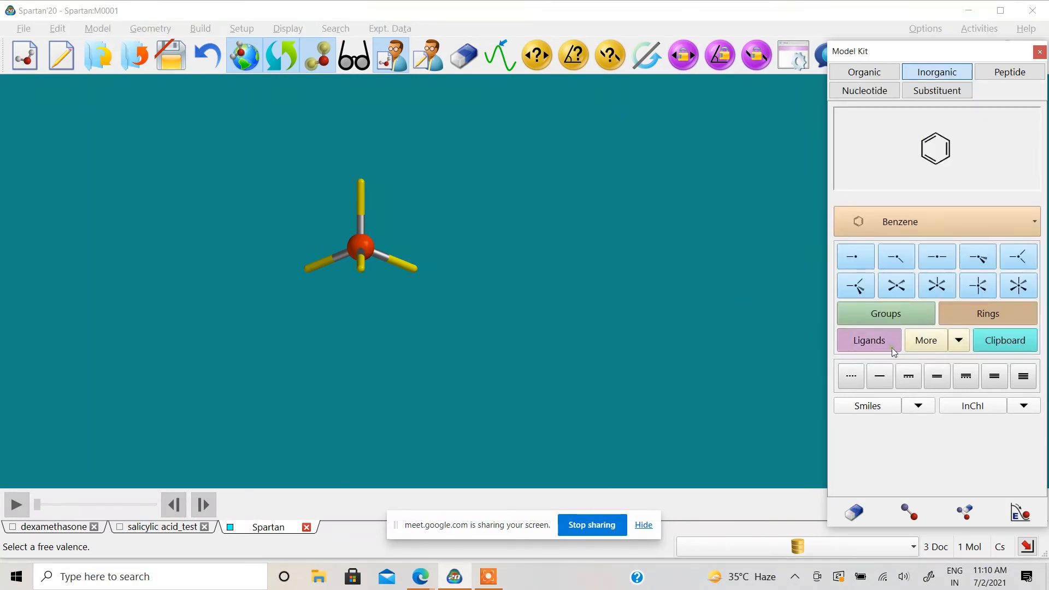
Step: Attach a benzene ligand to the chromium atom's free valence that faces the viewer
left_click(863, 339)
left_click(916, 224)
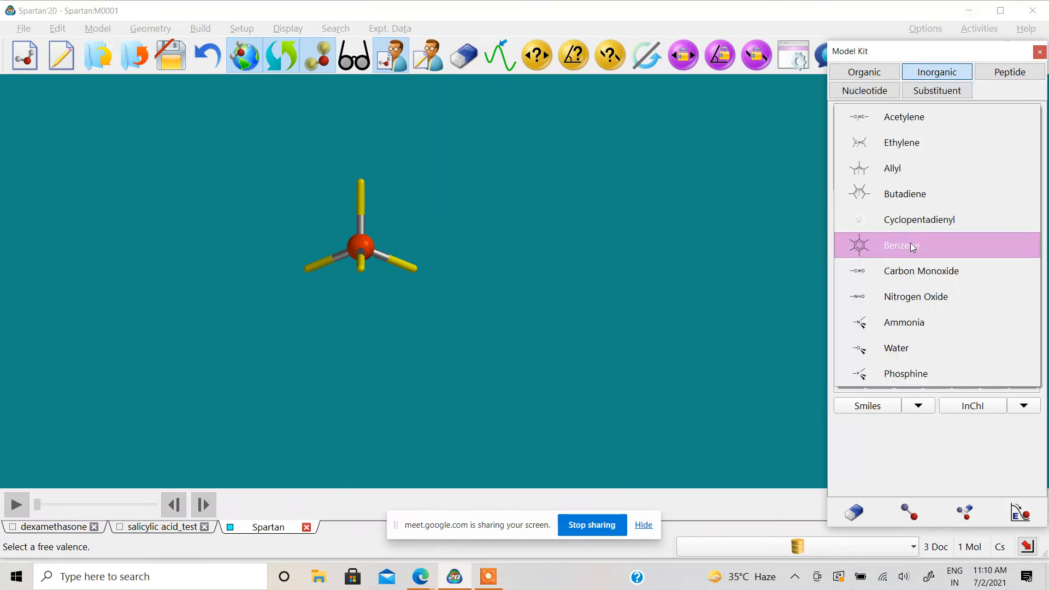
left_click(910, 245)
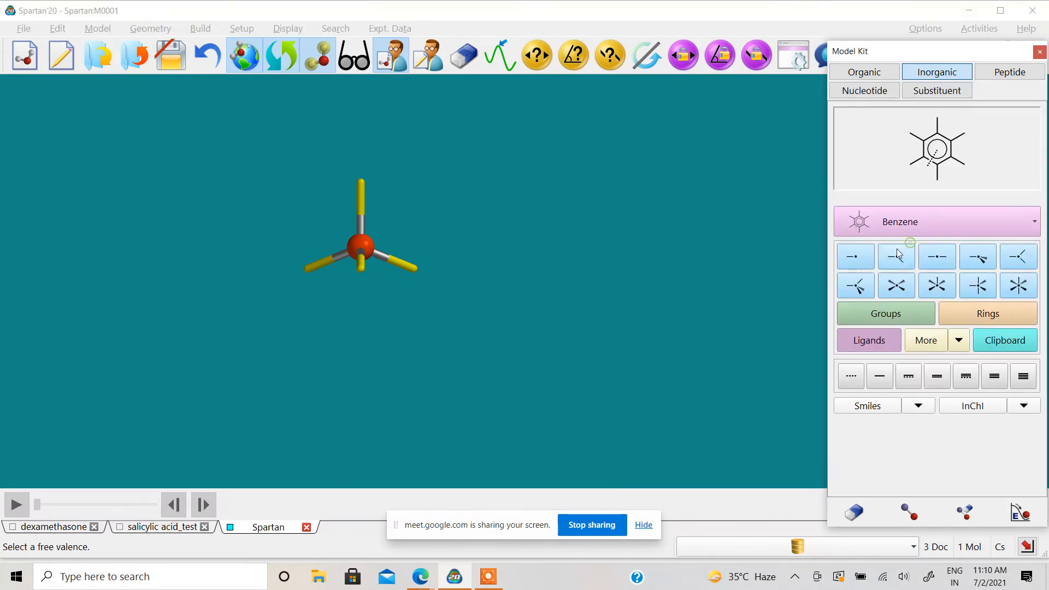
left_click(359, 270)
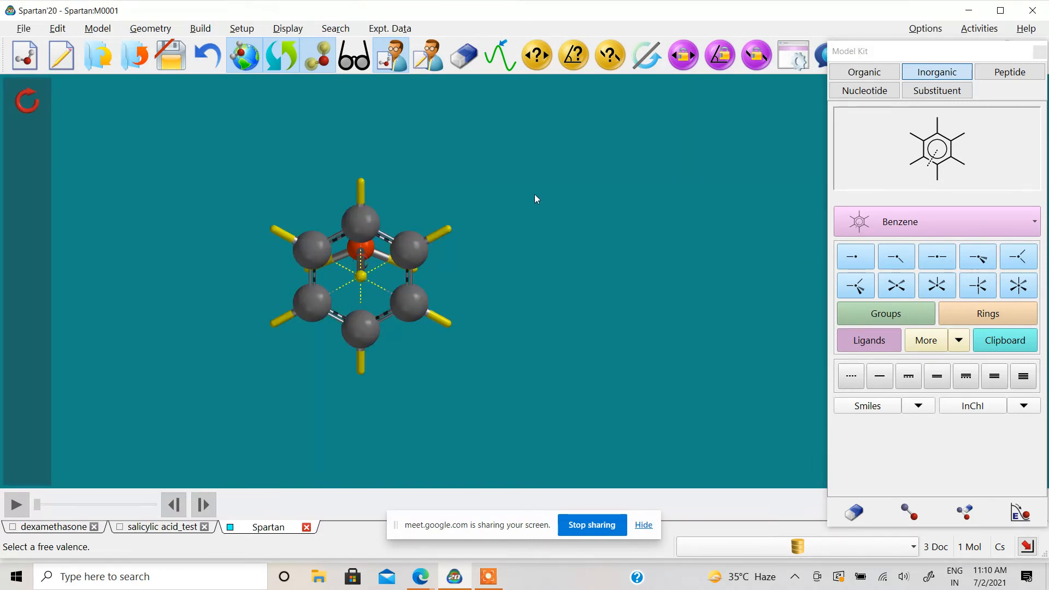
left_click_drag(535, 195, 529, 257)
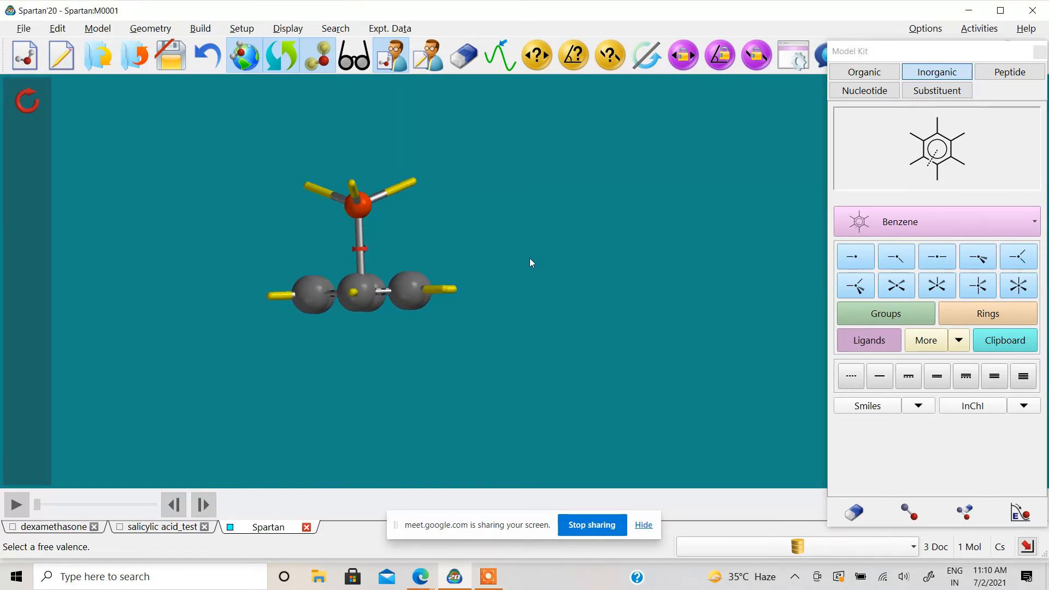
Step: Attach carbonyl groups from the inorganic kit to the three remaining free valences of the chromium atom
left_click(918, 311)
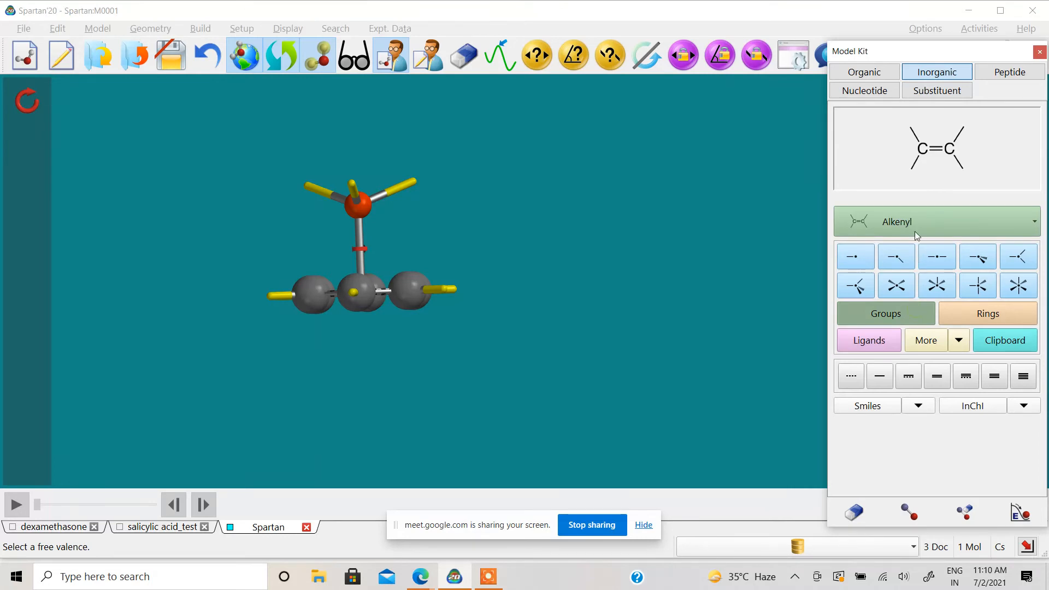
left_click(917, 230)
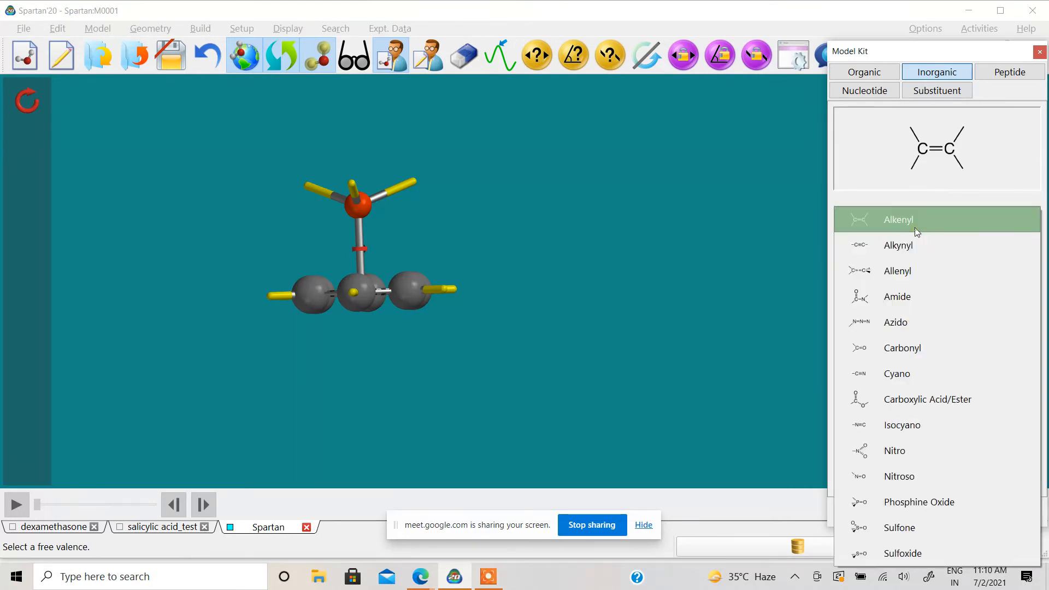
left_click(903, 375)
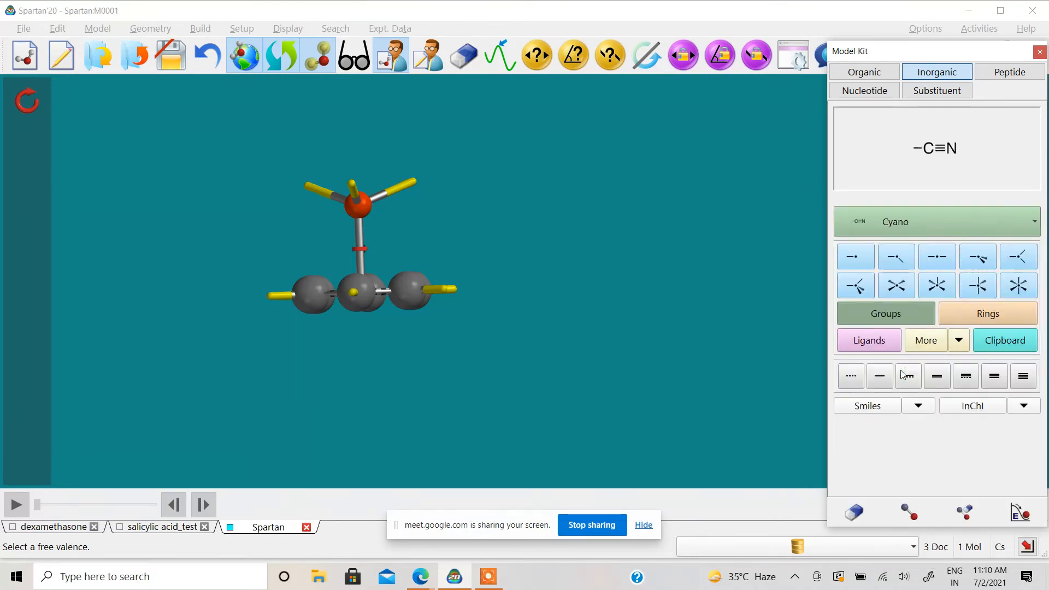
left_click(941, 228)
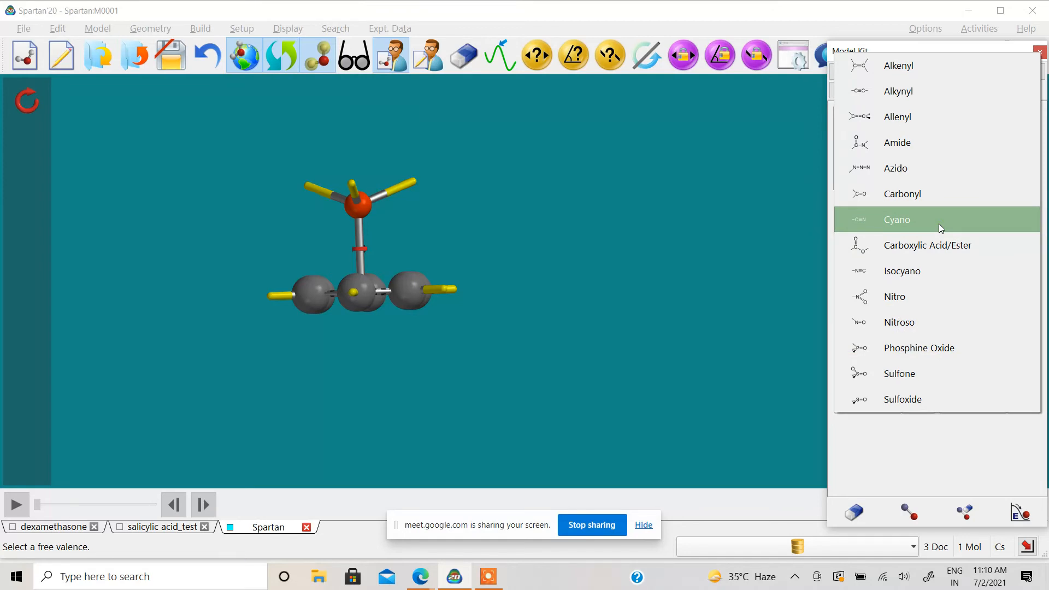
left_click(904, 200)
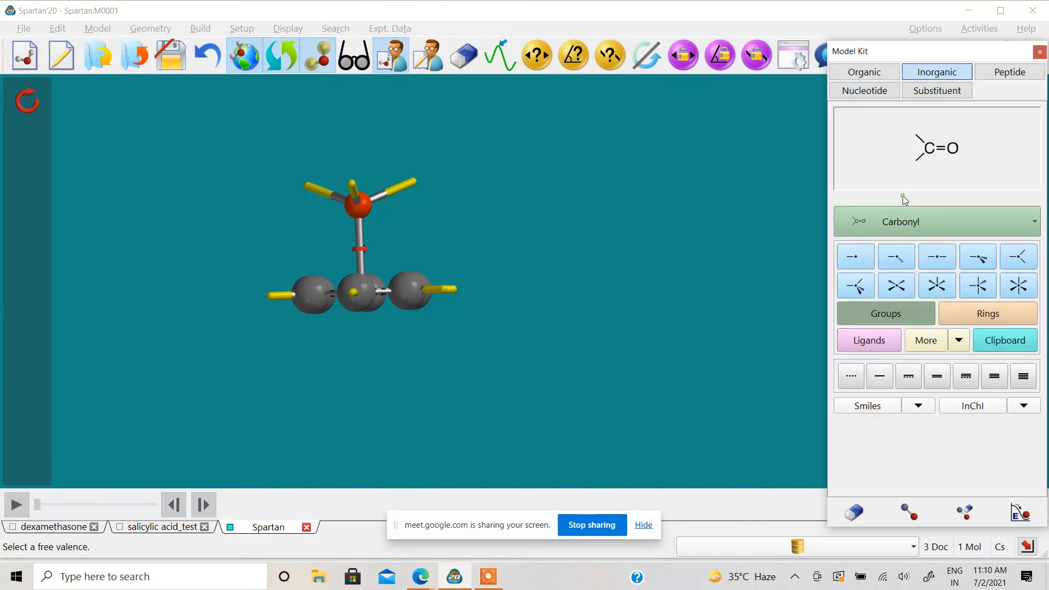
left_click(412, 180)
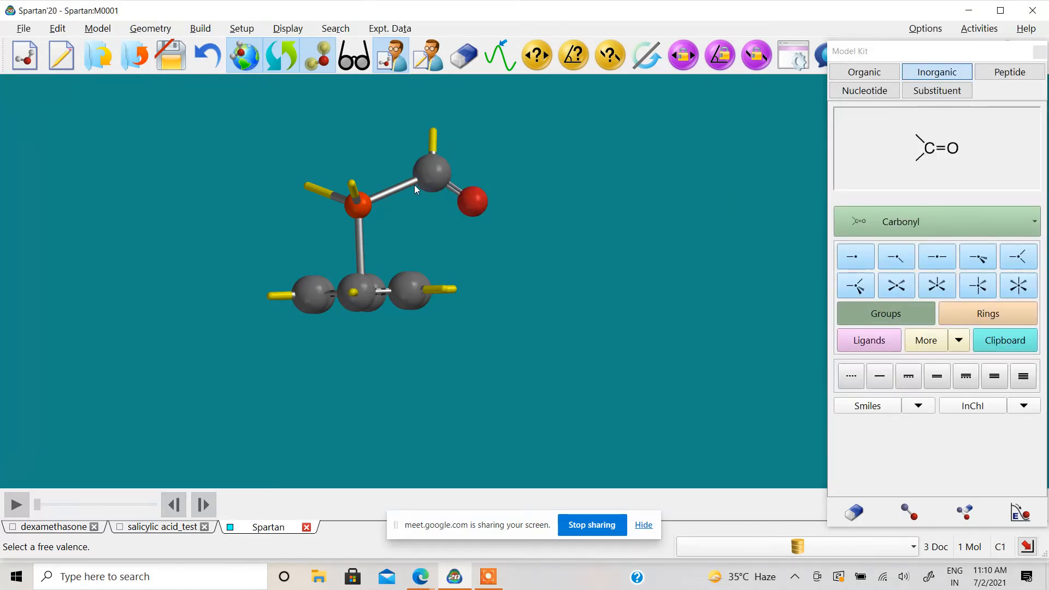
left_click(350, 181)
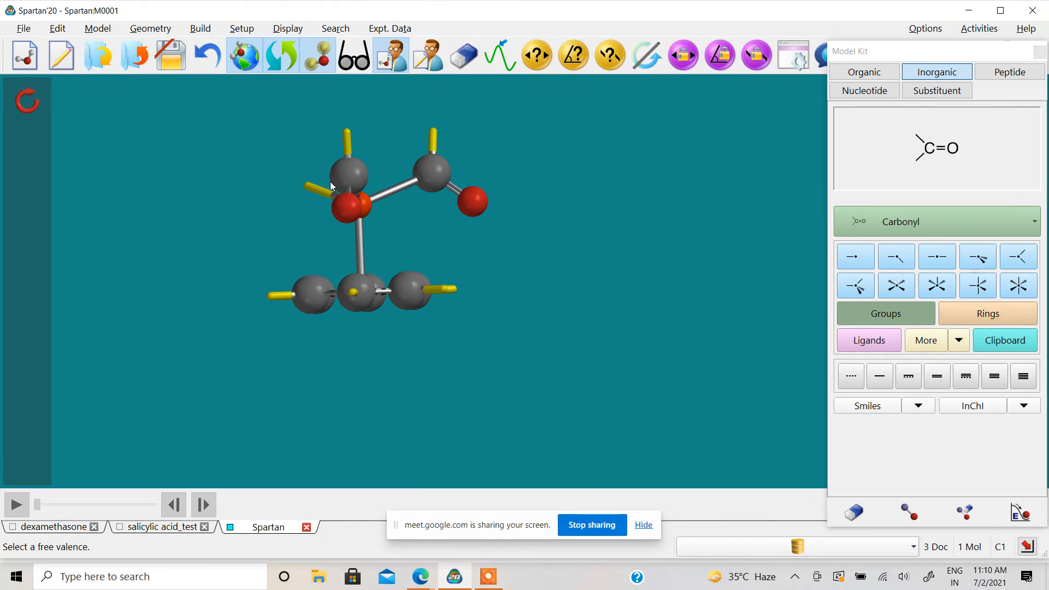
left_click(306, 186)
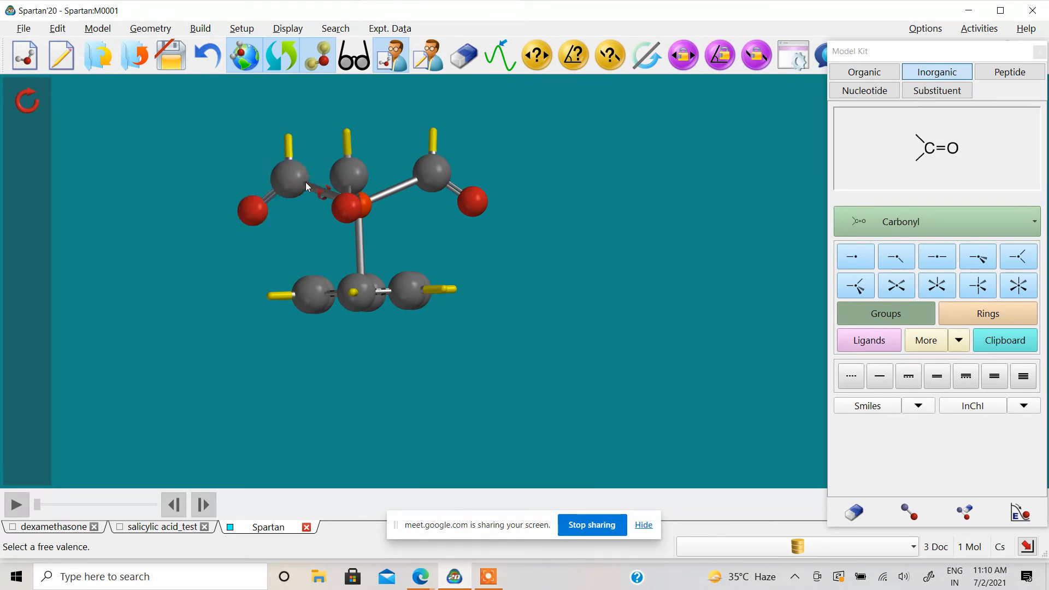
left_click_drag(611, 243, 559, 363)
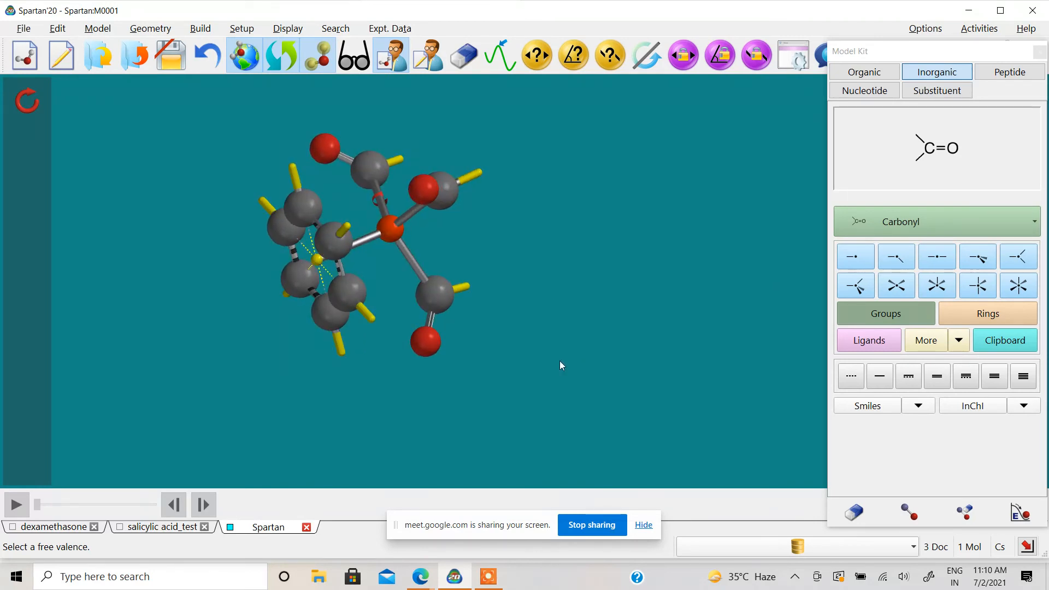
Step: View the chromium complex as a 2D sketch, return to the 3D model and inspect it from another angle
left_click(420, 65)
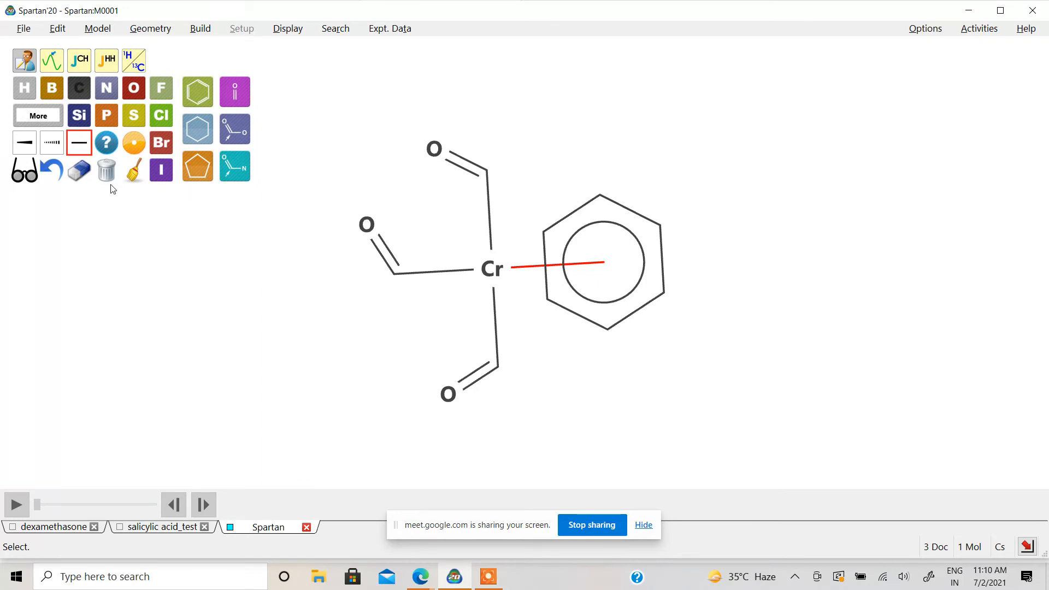
left_click(24, 171)
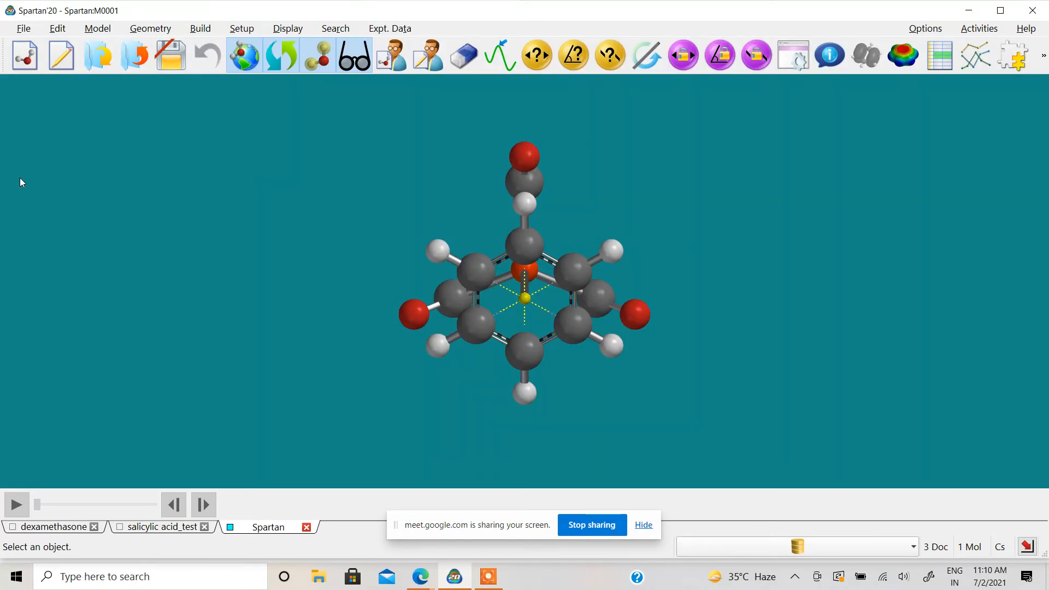
left_click_drag(588, 249, 448, 202)
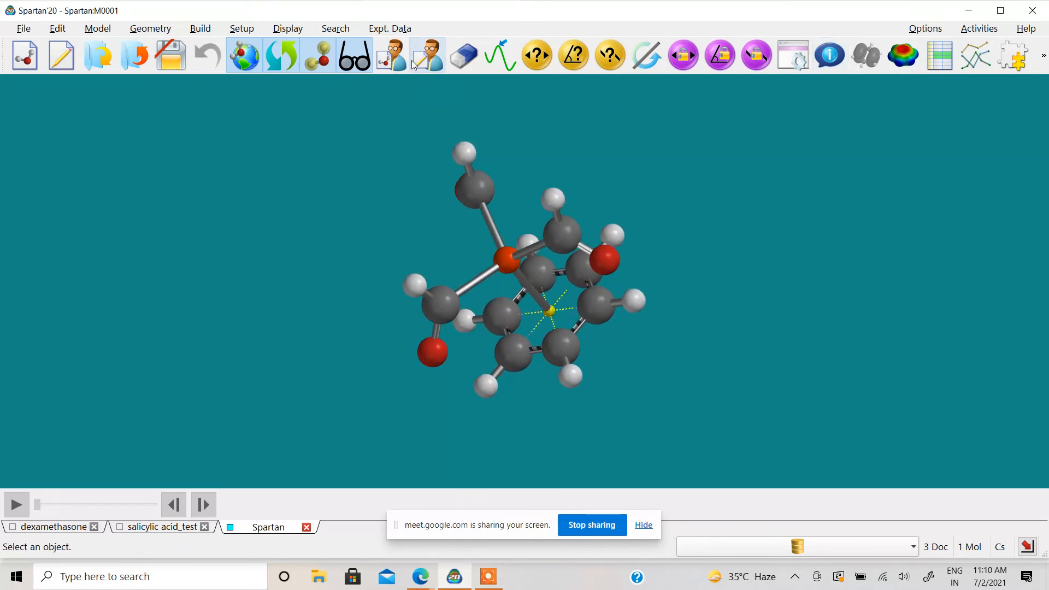
Step: Reopen the complex for editing and look through the peptide, nucleotide and substituent model kits
left_click(388, 61)
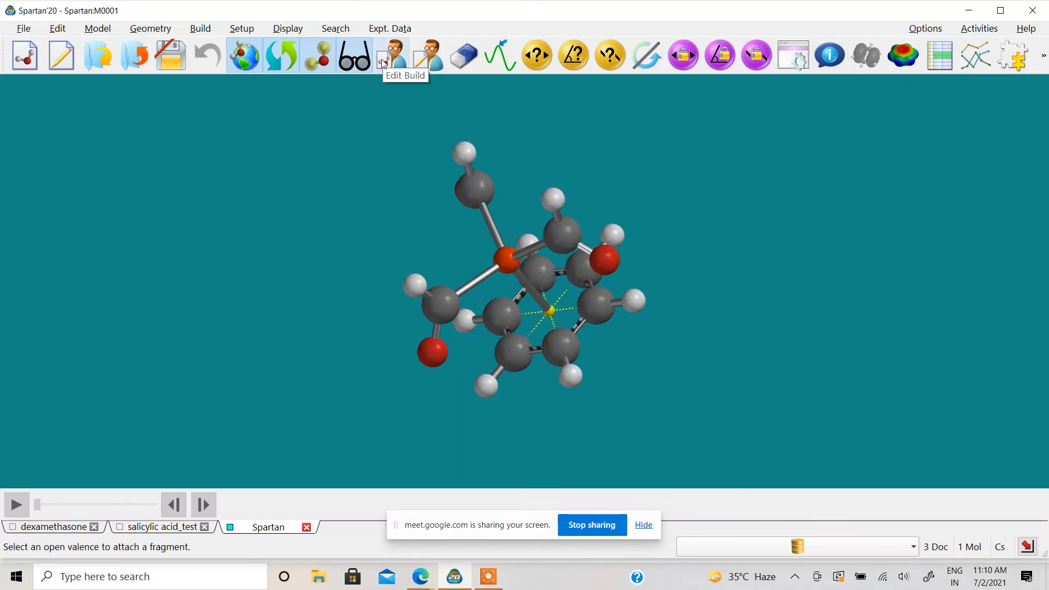
left_click(384, 64)
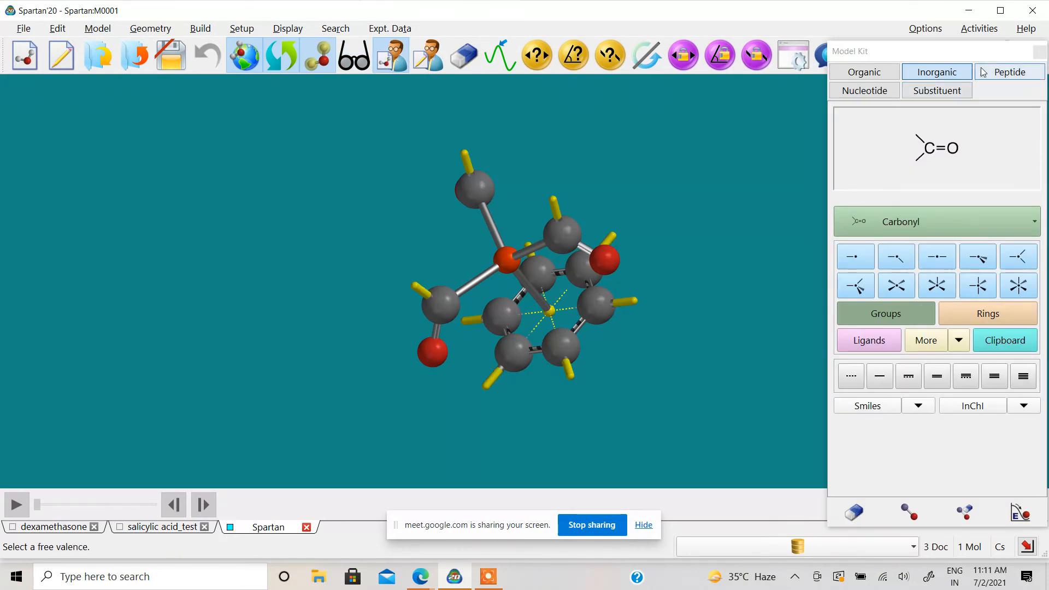
left_click(1010, 72)
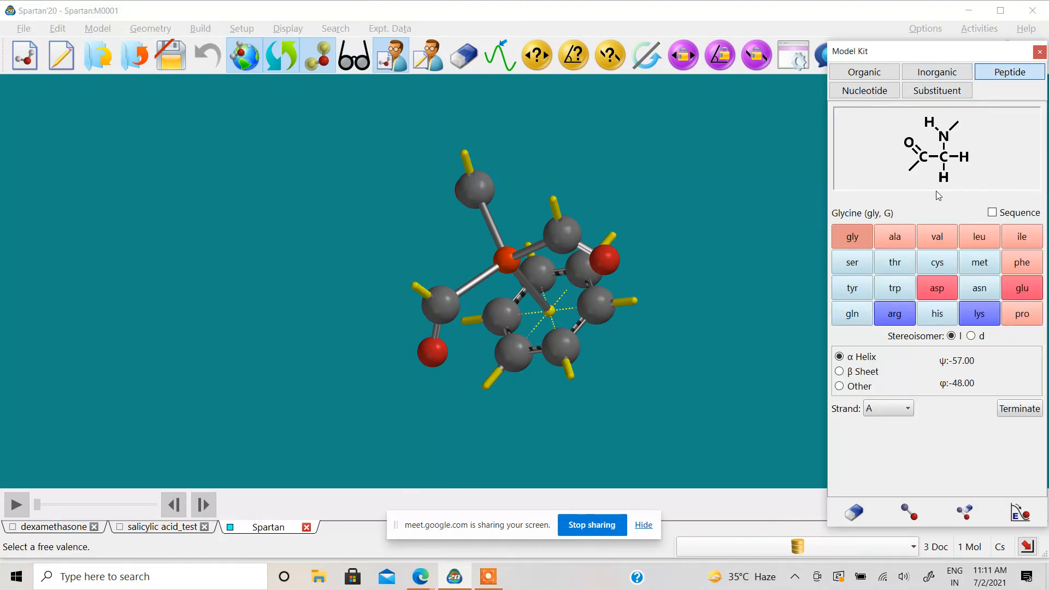
left_click(886, 99)
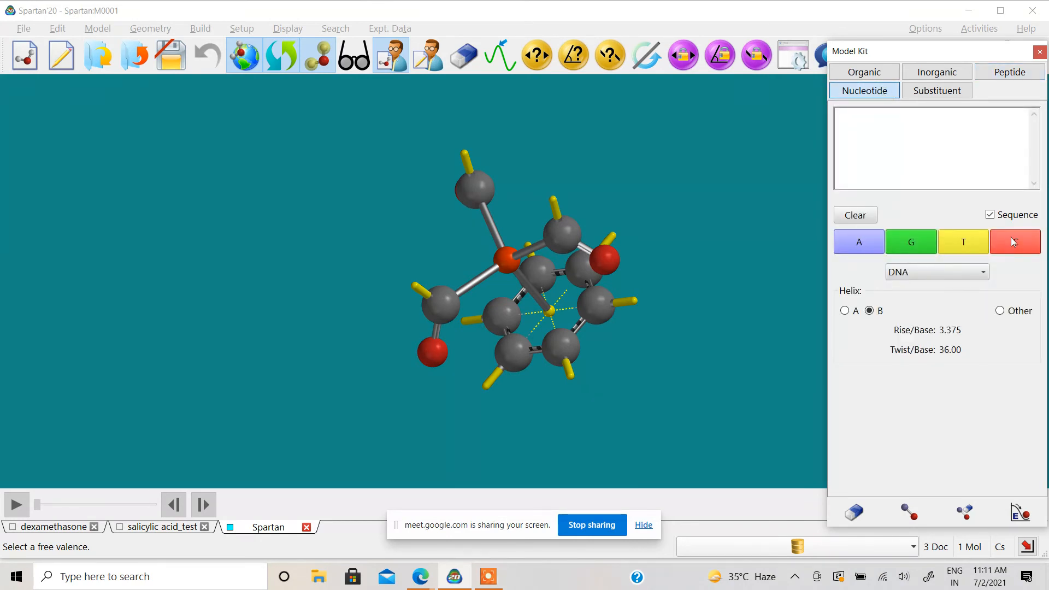
left_click(927, 94)
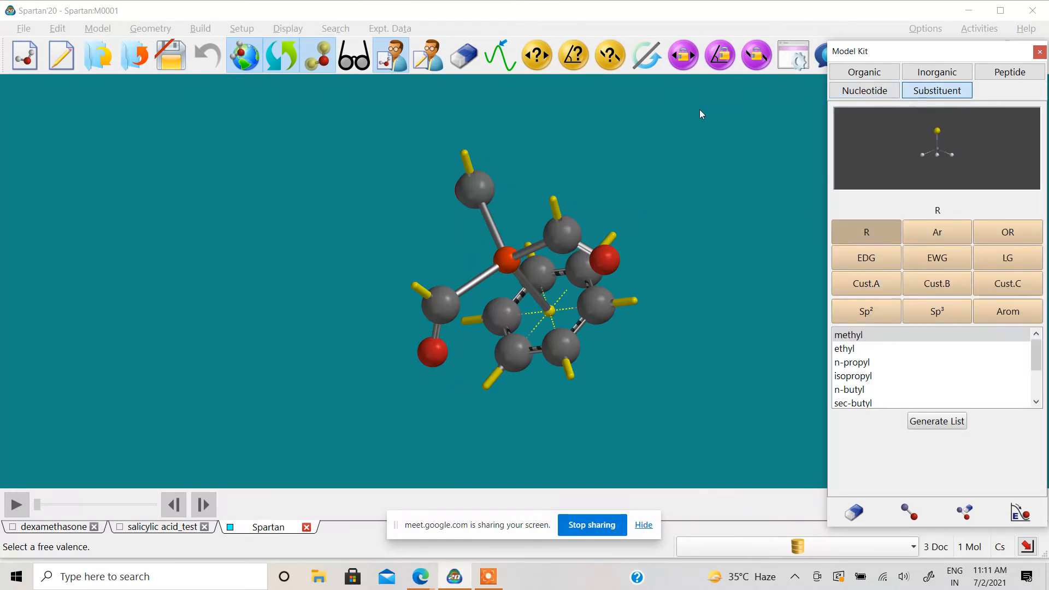
Step: Start a new 3D build and place a benzene ring from the organic kit
left_click(25, 55)
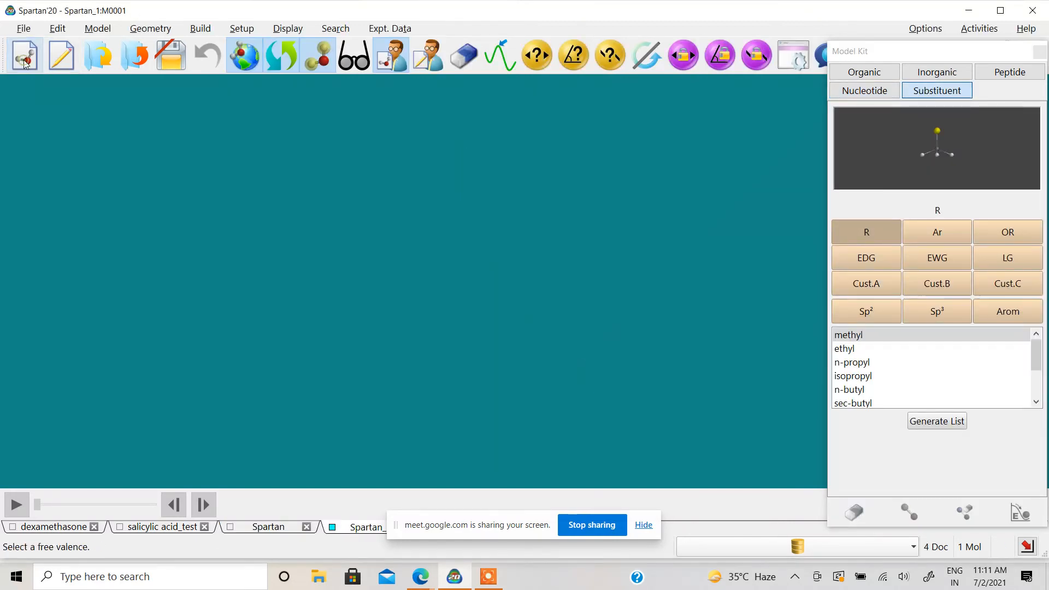
left_click(311, 241)
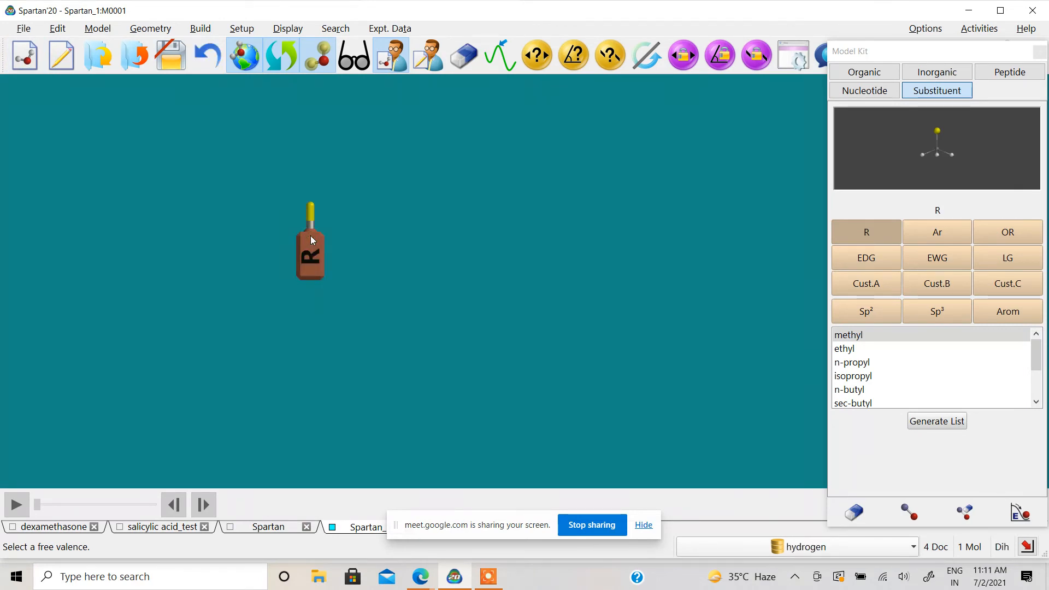
key("ctrl+z")
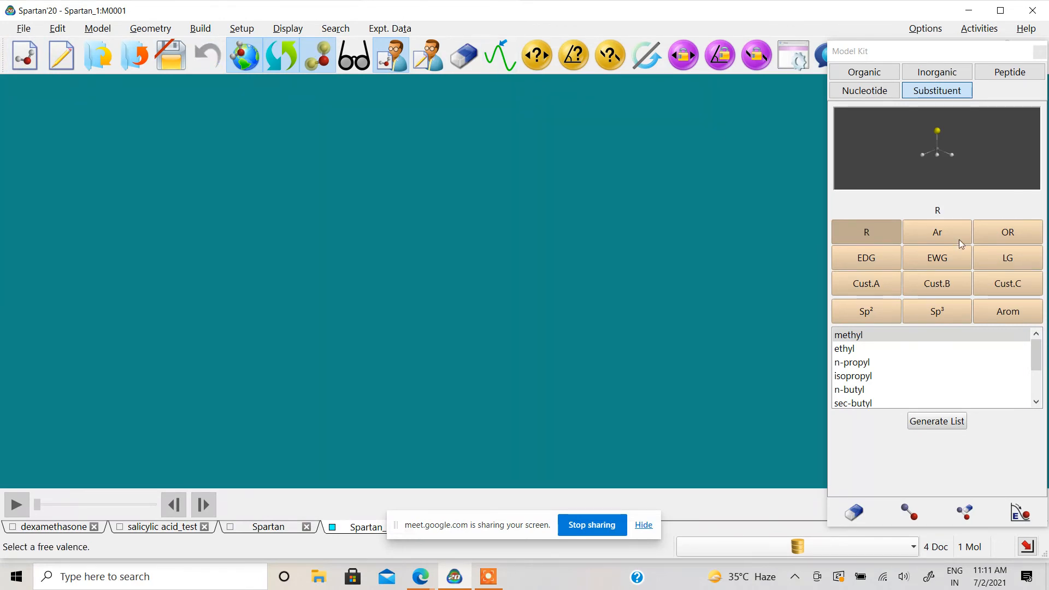
left_click(865, 73)
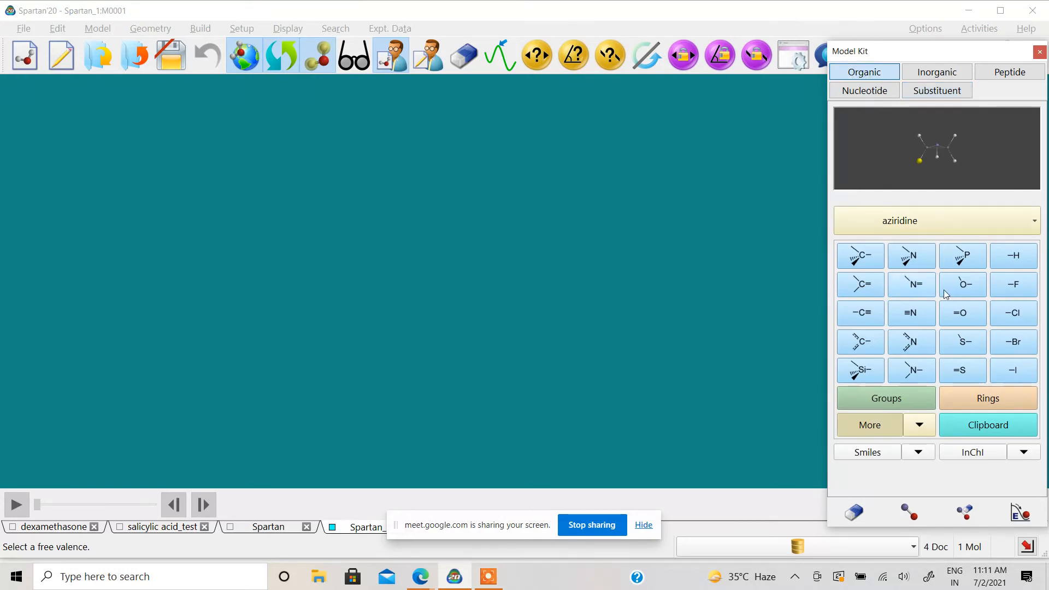
left_click(973, 410)
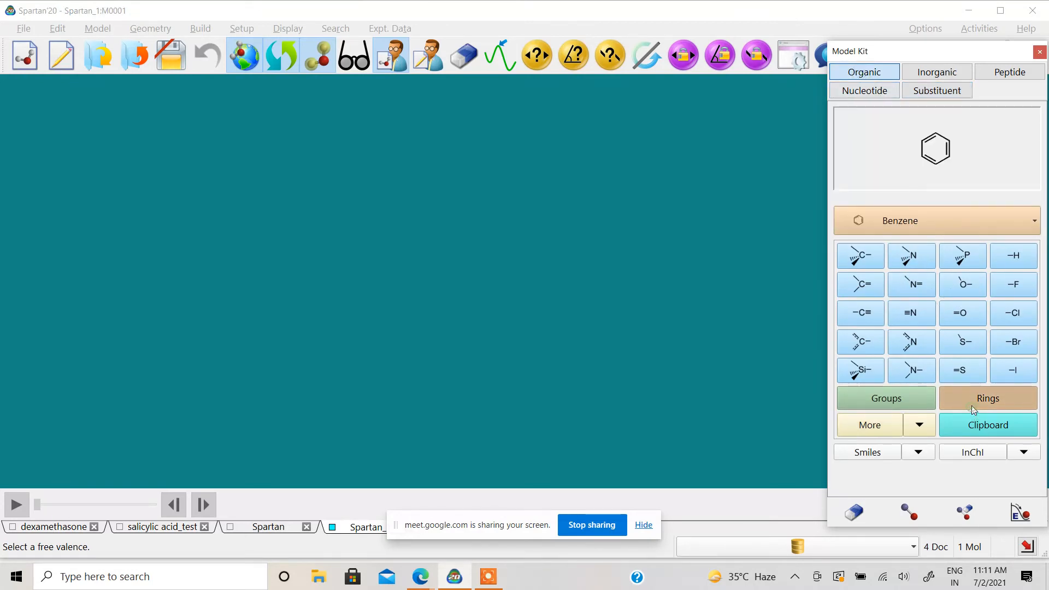
left_click(907, 220)
left_click(880, 216)
left_click(330, 251)
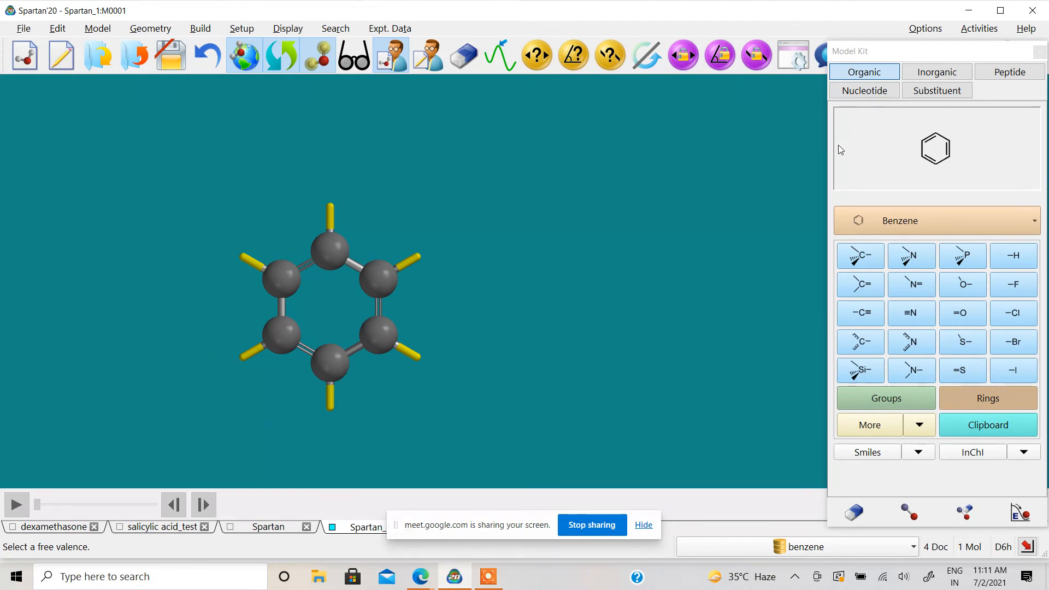
Step: Attach the R substituent set to the benzene's upper-right free valence and generate the list of substituted molecules in a new document
left_click(918, 93)
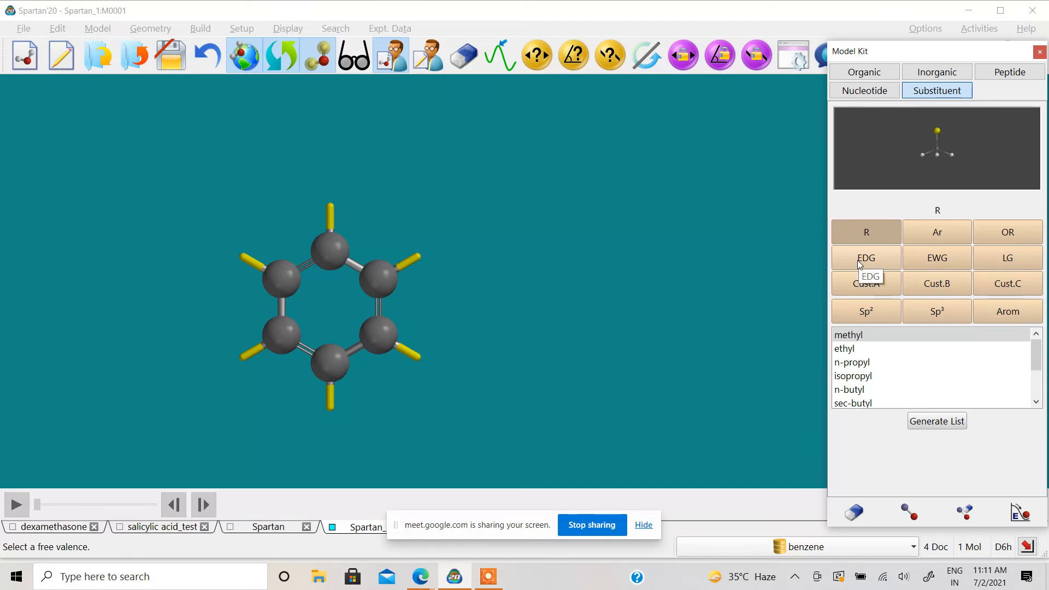
left_click(416, 257)
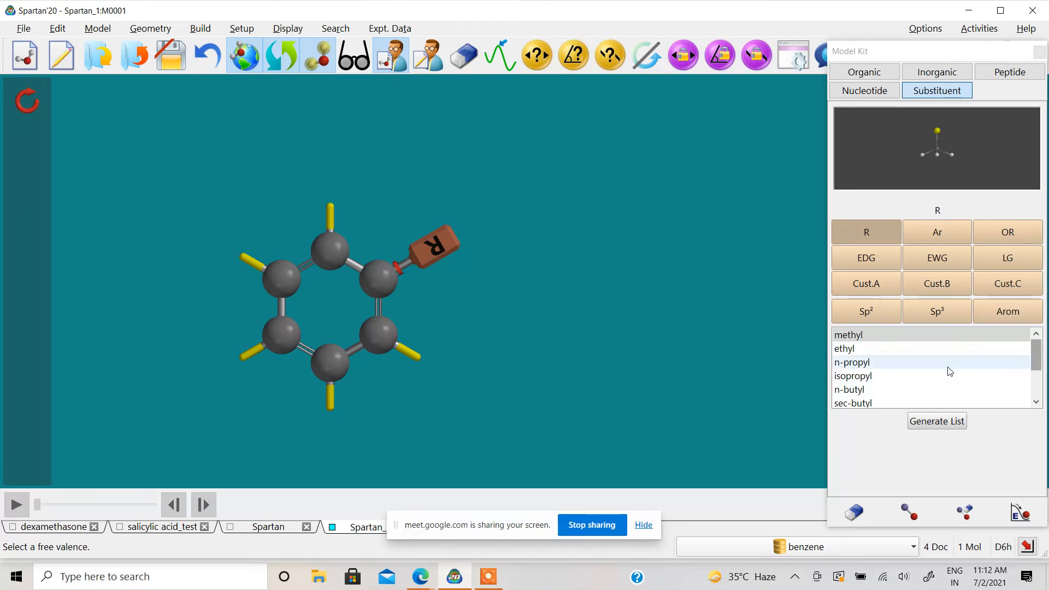
scroll(879, 363, "down", 1)
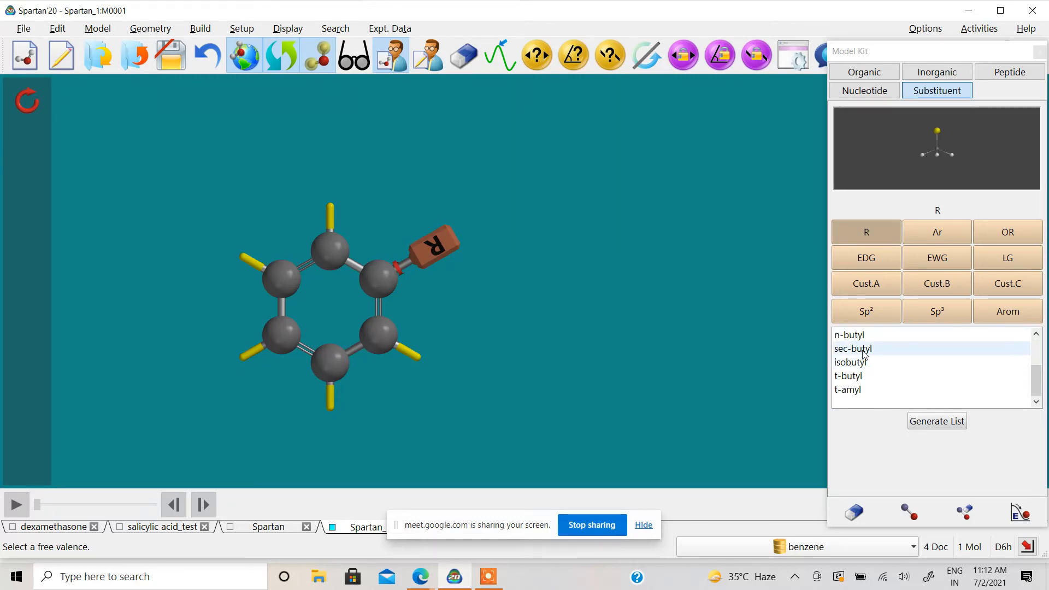
left_click(859, 350)
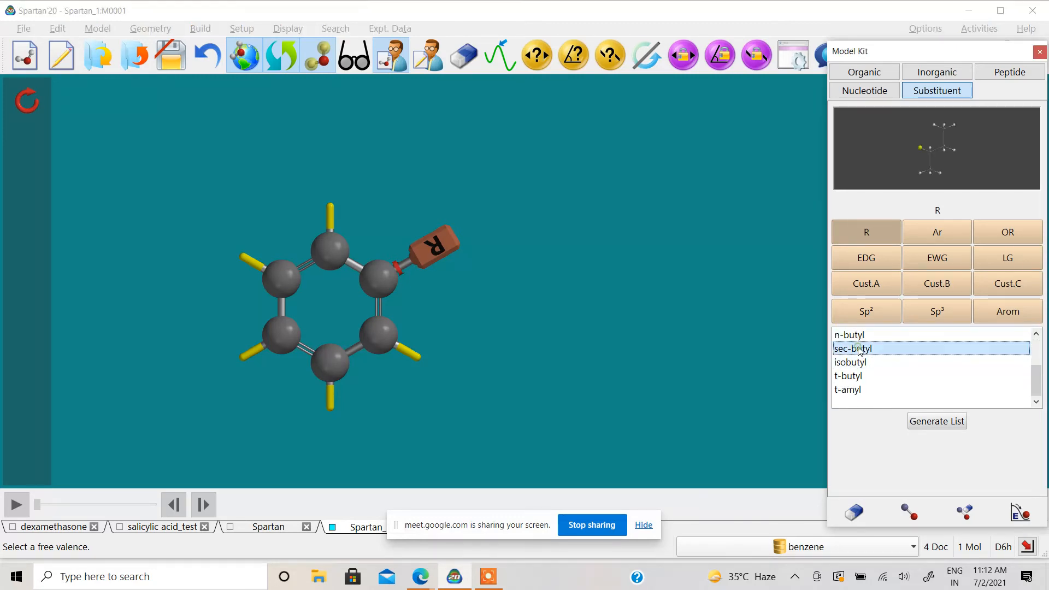
left_click(931, 421)
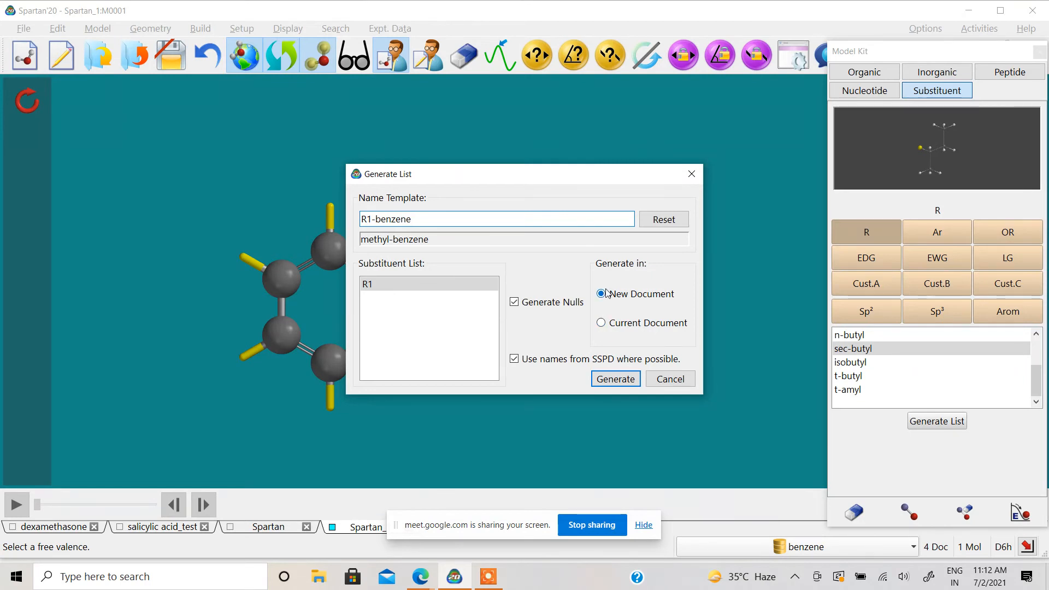
left_click(616, 380)
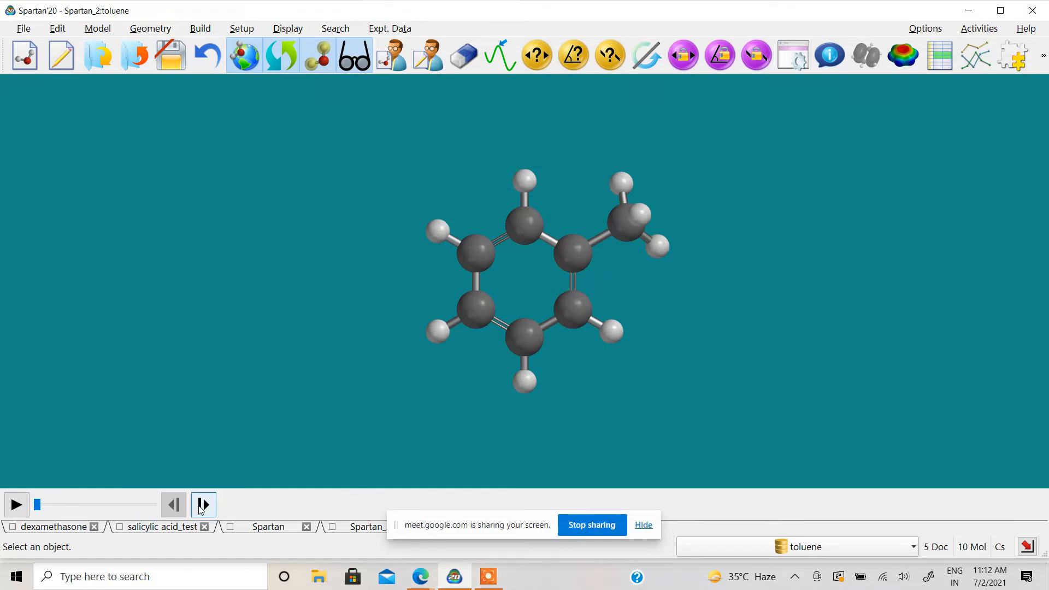
Step: Step through the generated alkylbenzenes, play them as an animation and stop the playback
left_click(204, 504)
left_click(205, 505)
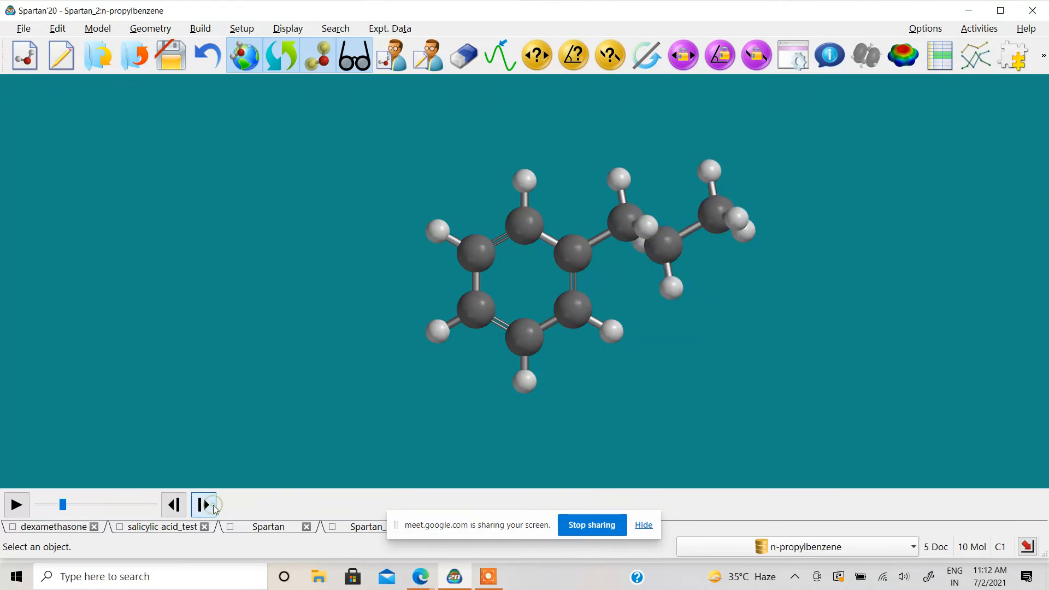
left_click(205, 505)
left_click(17, 505)
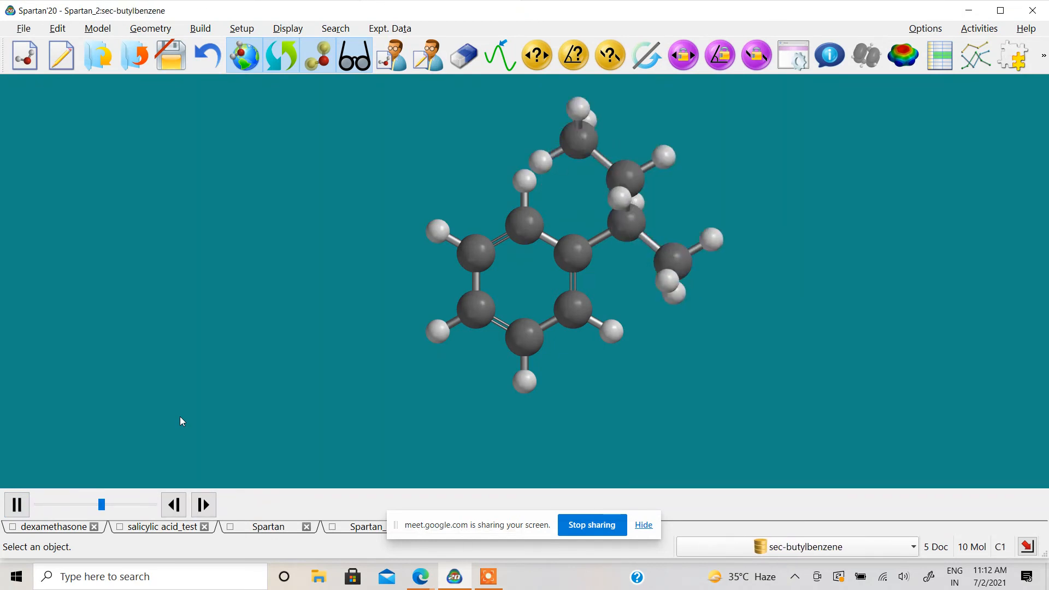
left_click(21, 507)
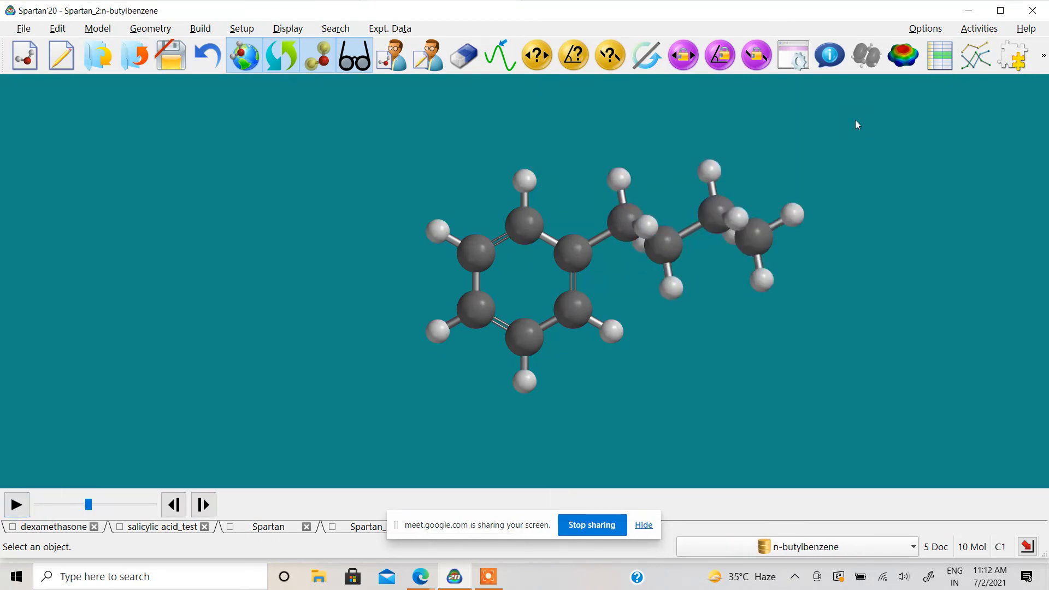
Step: Open the spreadsheet of the generated list and review its molecule labels from start to end
left_click(938, 56)
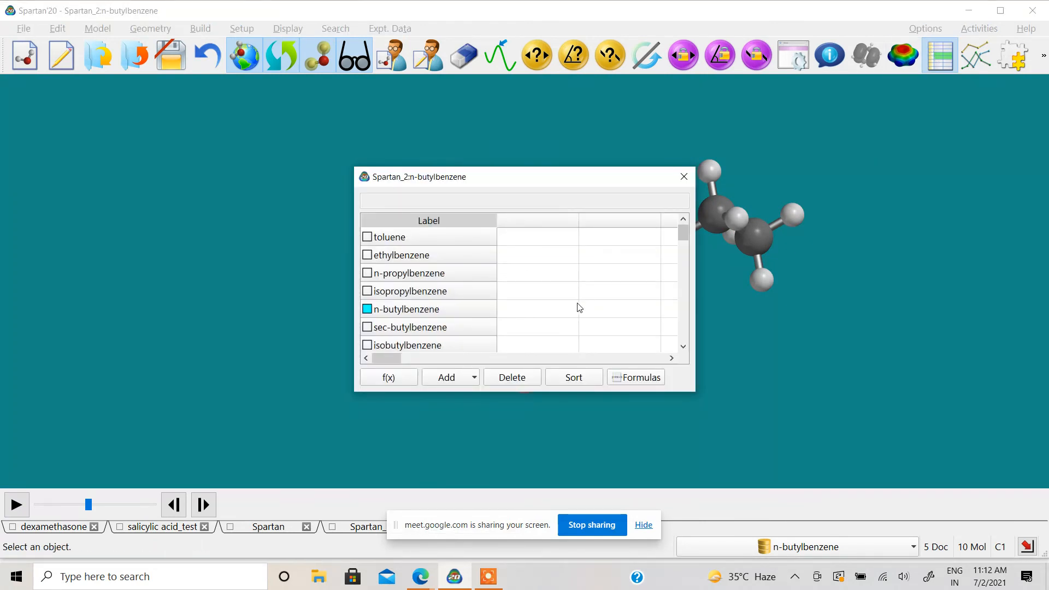
scroll(407, 298, "down", 1)
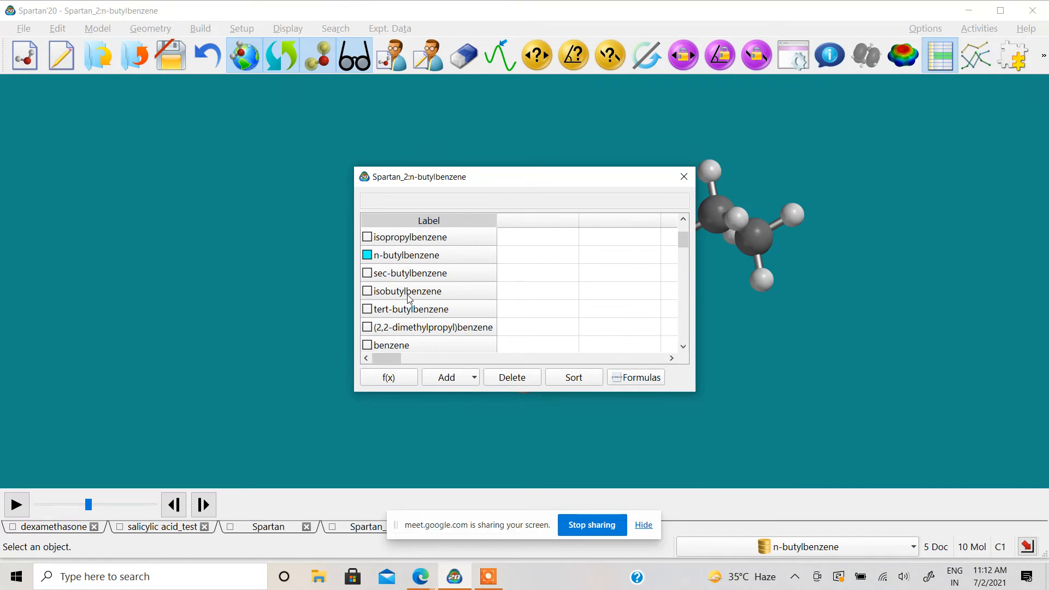
scroll(409, 298, "down", 2)
scroll(408, 297, "up", 3)
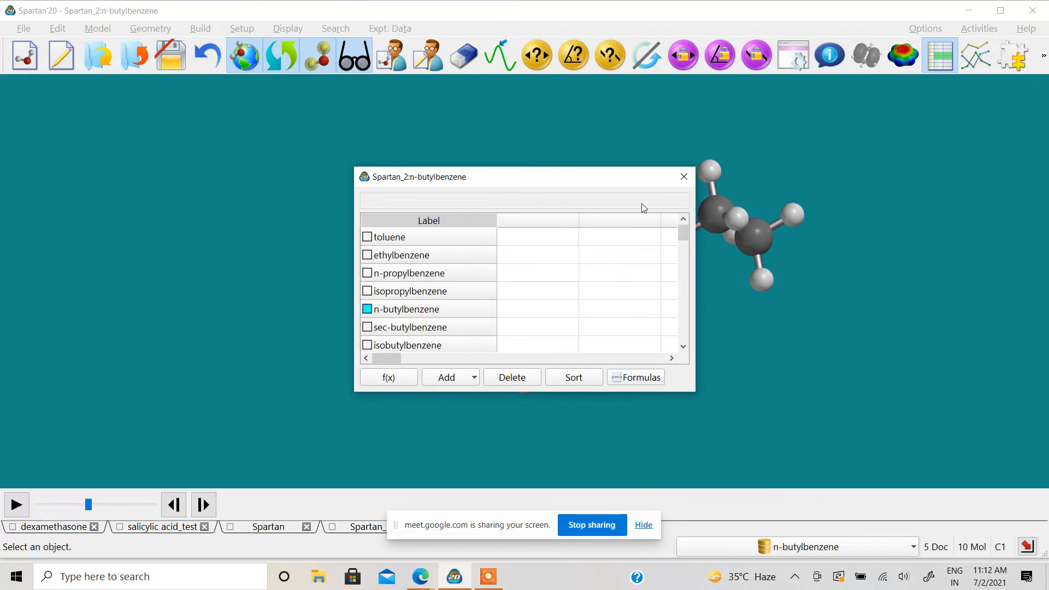
Step: Close the spreadsheet of the generated alkylbenzenes and start a new, empty 3D build
left_click(684, 178)
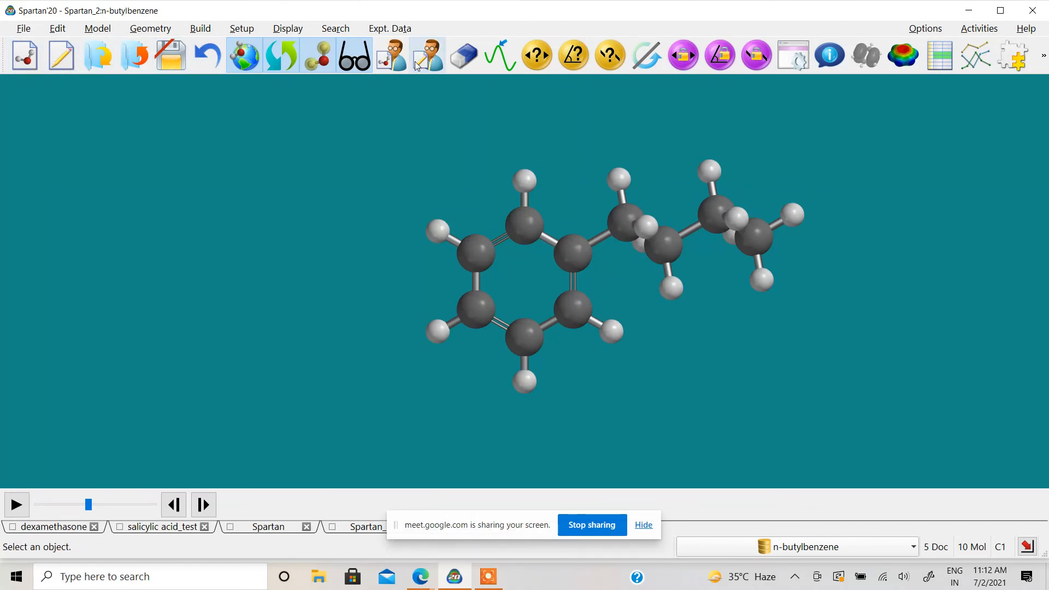
left_click(391, 55)
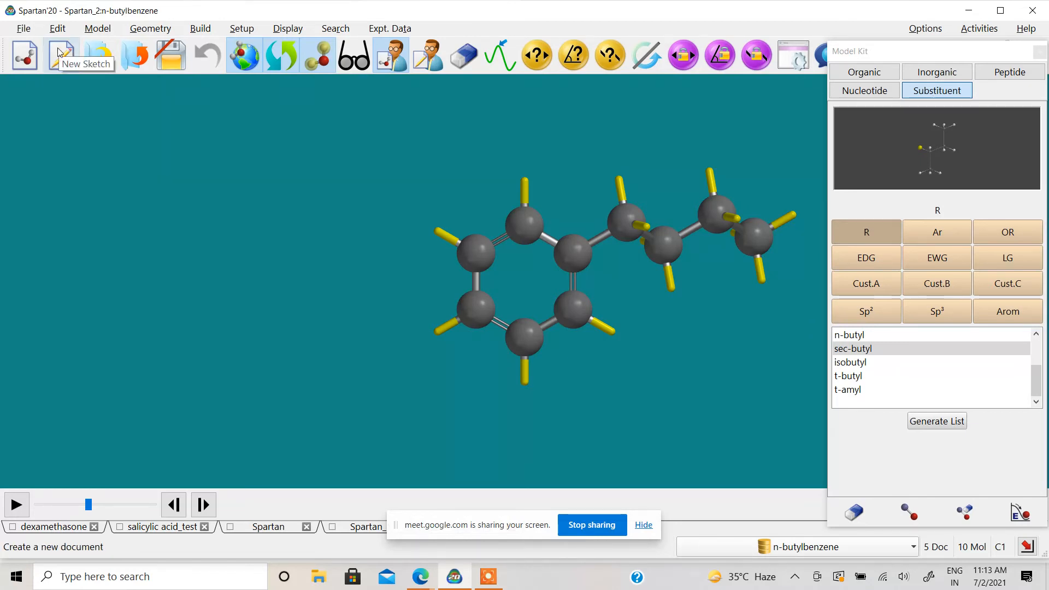
left_click(24, 55)
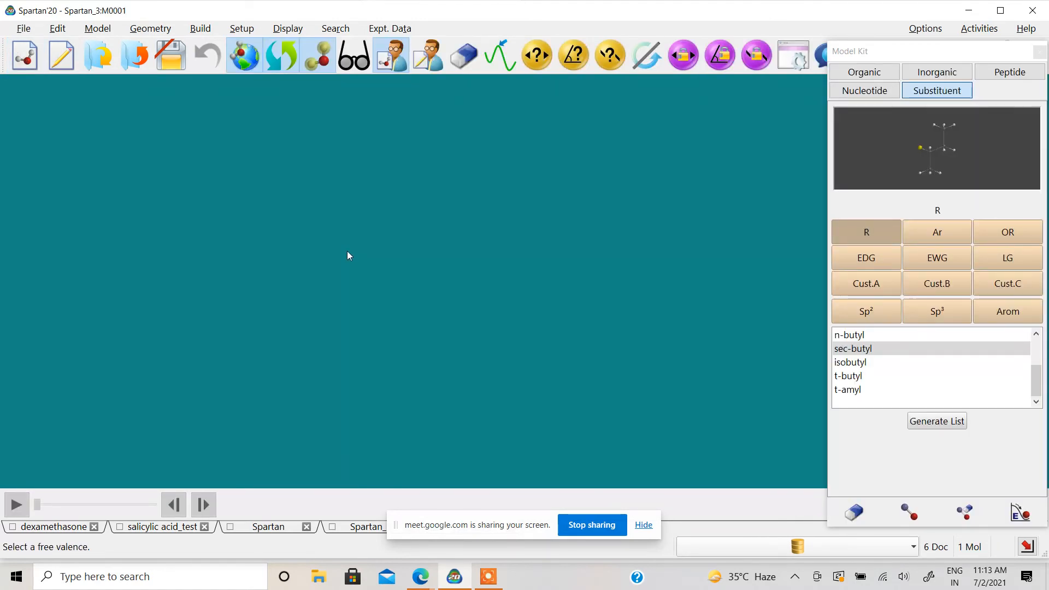
Step: Switch to the salicylic acid_test document, turn the molecule upright and display its CFDs
left_click(173, 528)
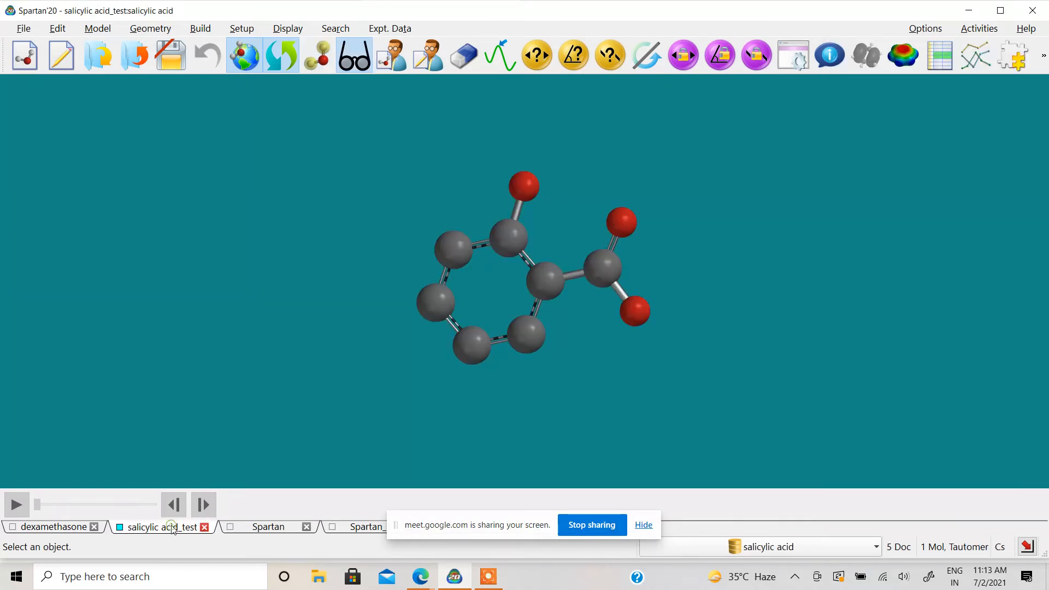
left_click_drag(472, 365, 412, 149)
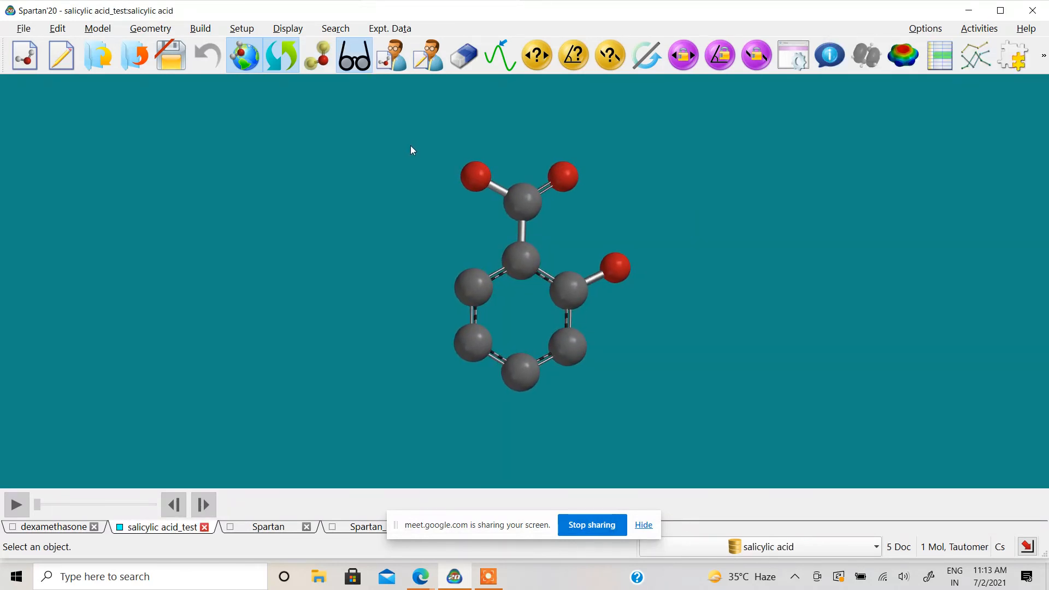
left_click(88, 30)
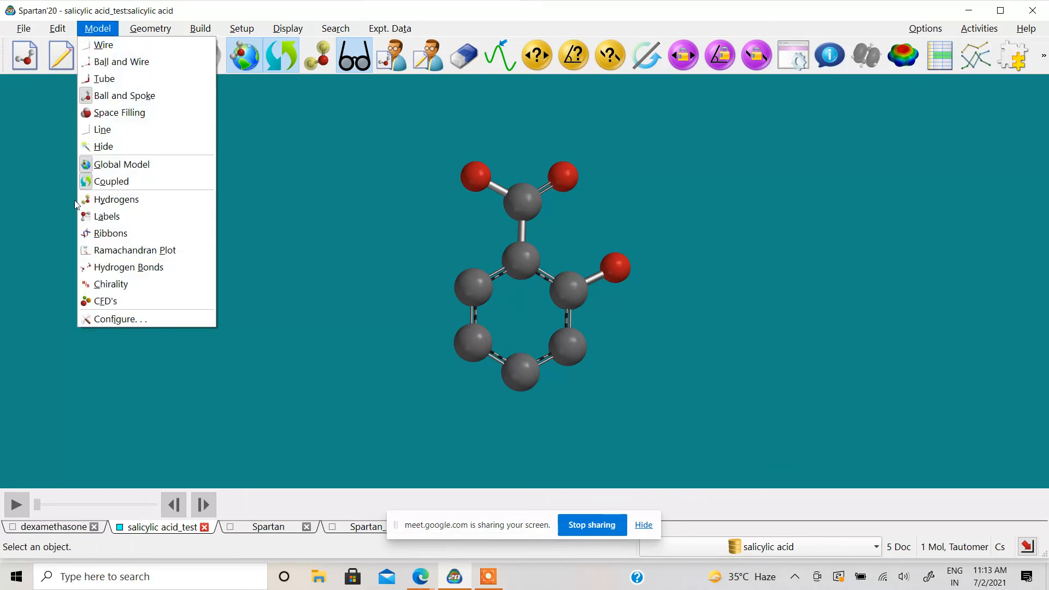
left_click(106, 302)
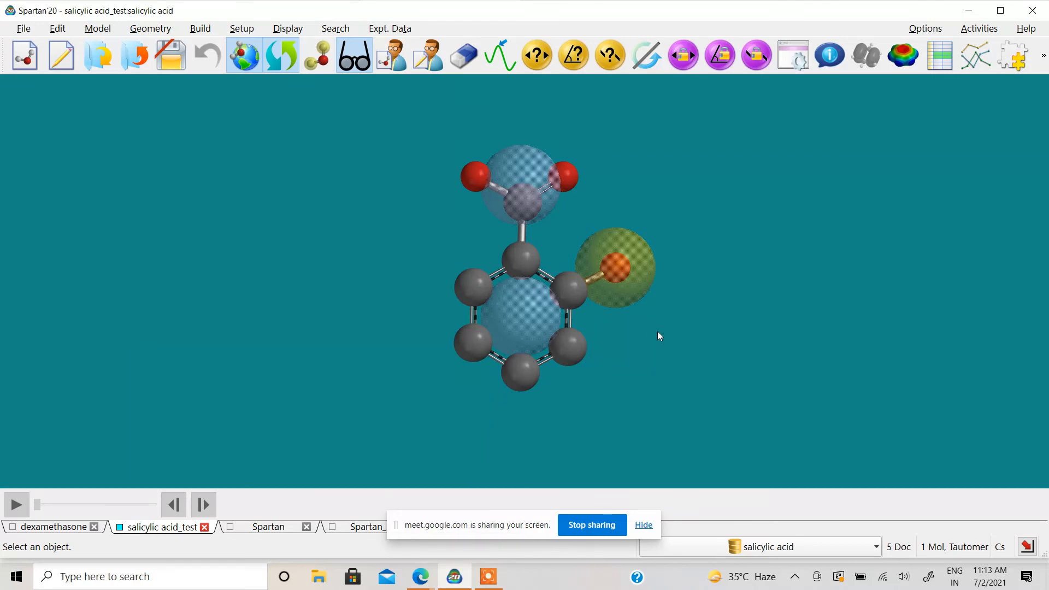
Step: Examine the CFD types in the properties of the hydroxyl, carboxyl and aromatic ring spheres in turn
right_click(637, 273)
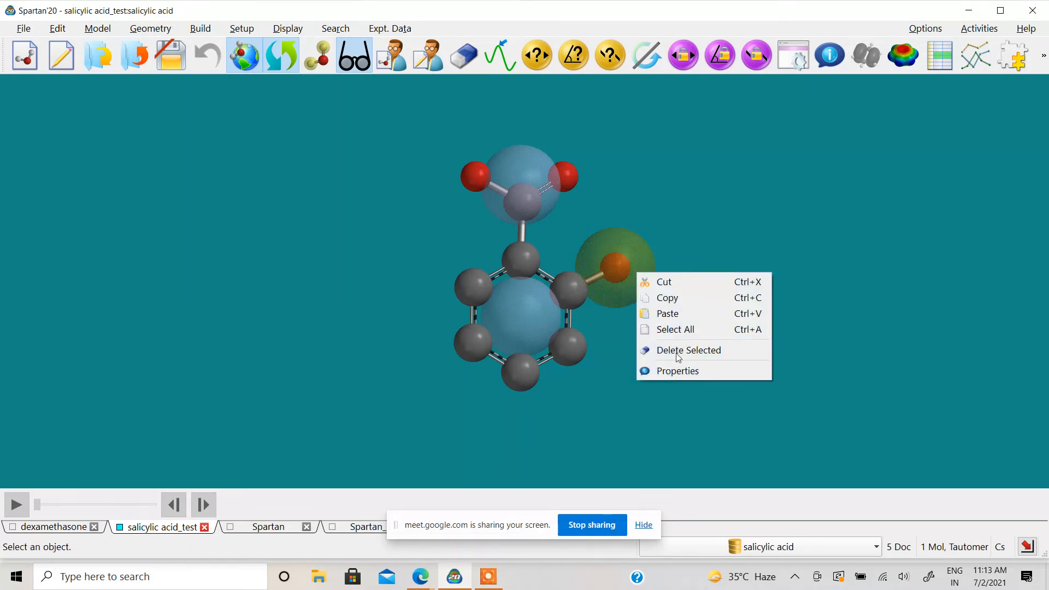
left_click(678, 372)
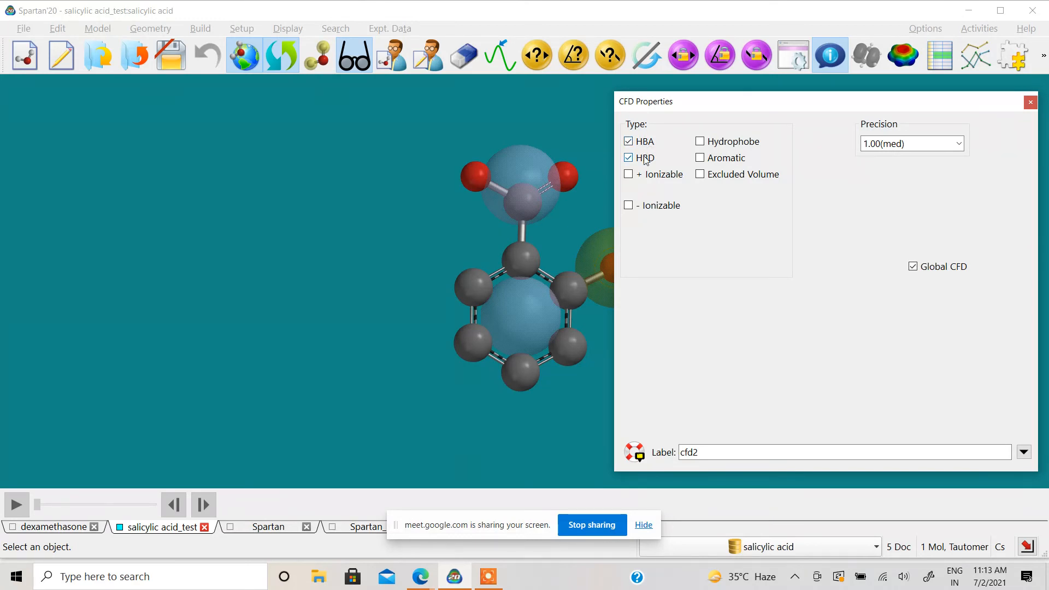
left_click(1031, 103)
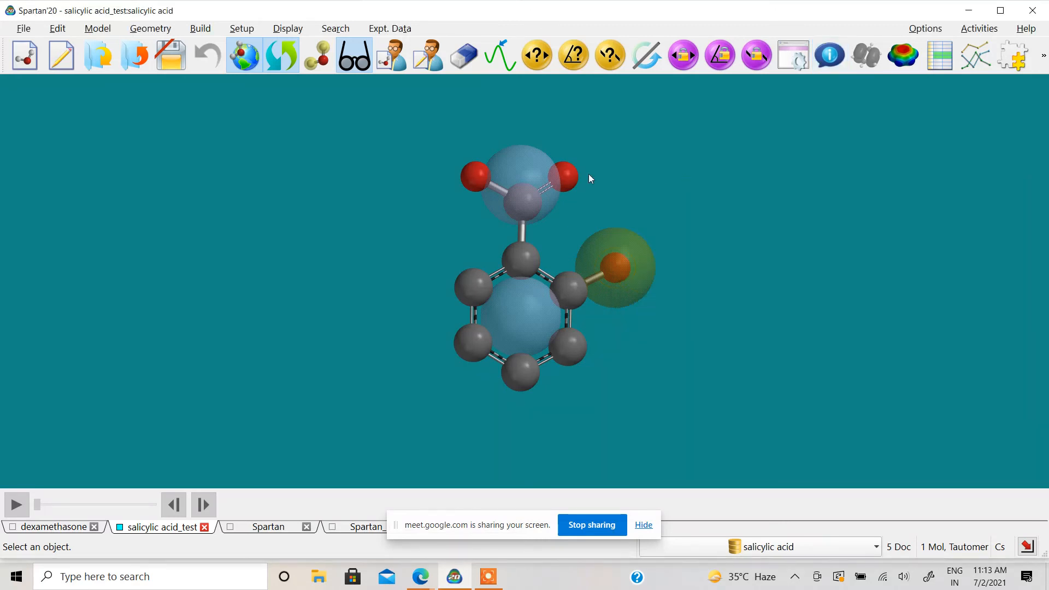
left_click(535, 173)
right_click(535, 172)
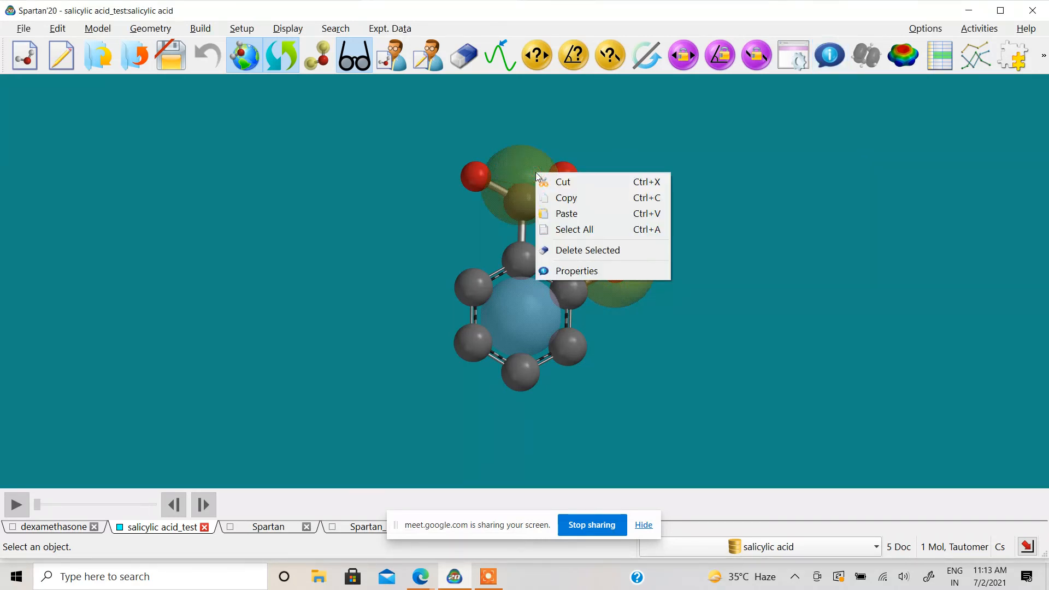
left_click(578, 271)
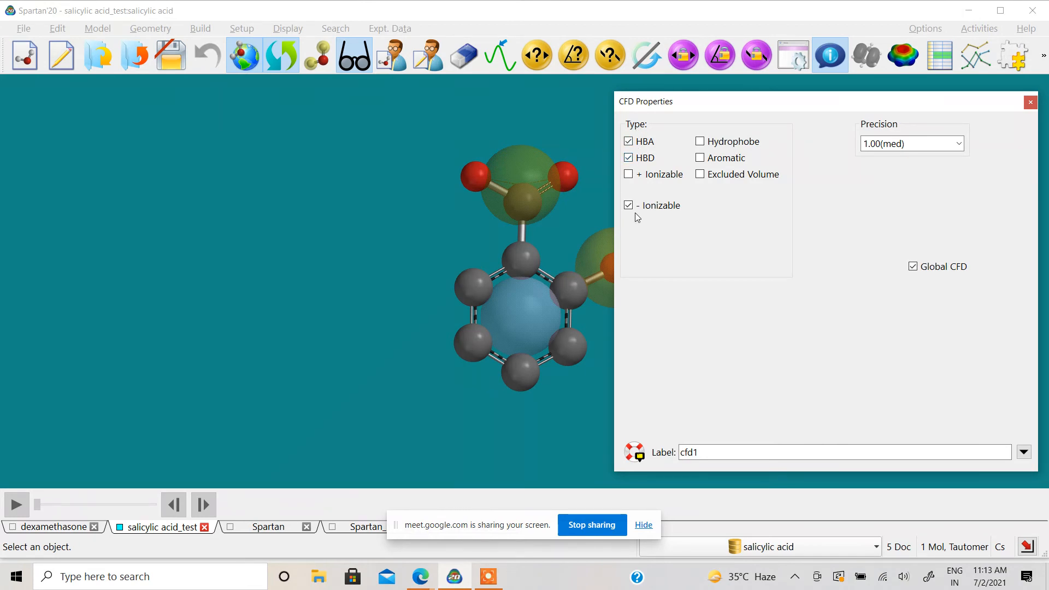
left_click(1030, 102)
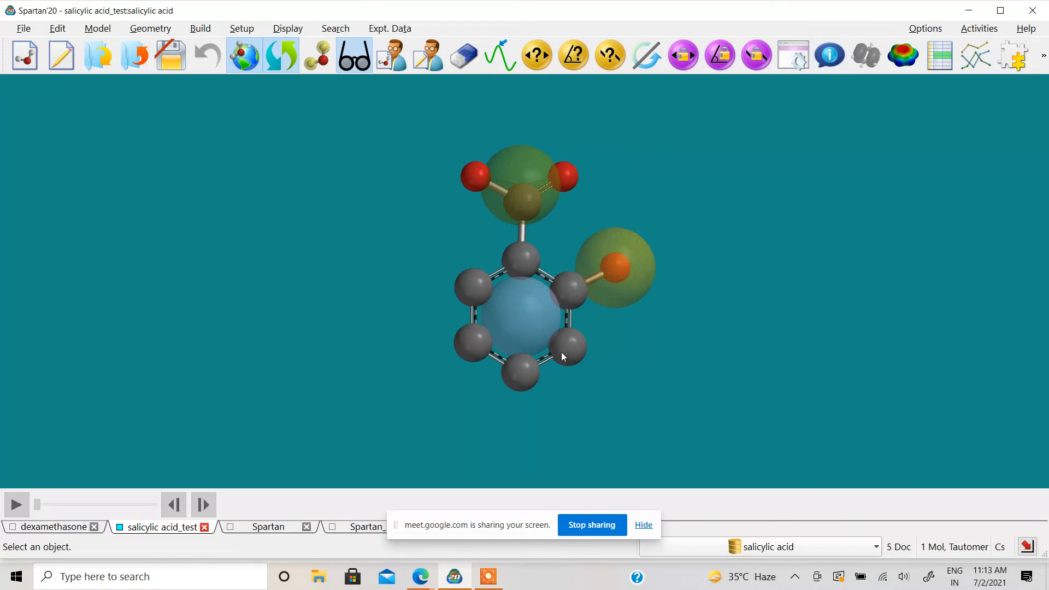
right_click(525, 321)
left_click(557, 421)
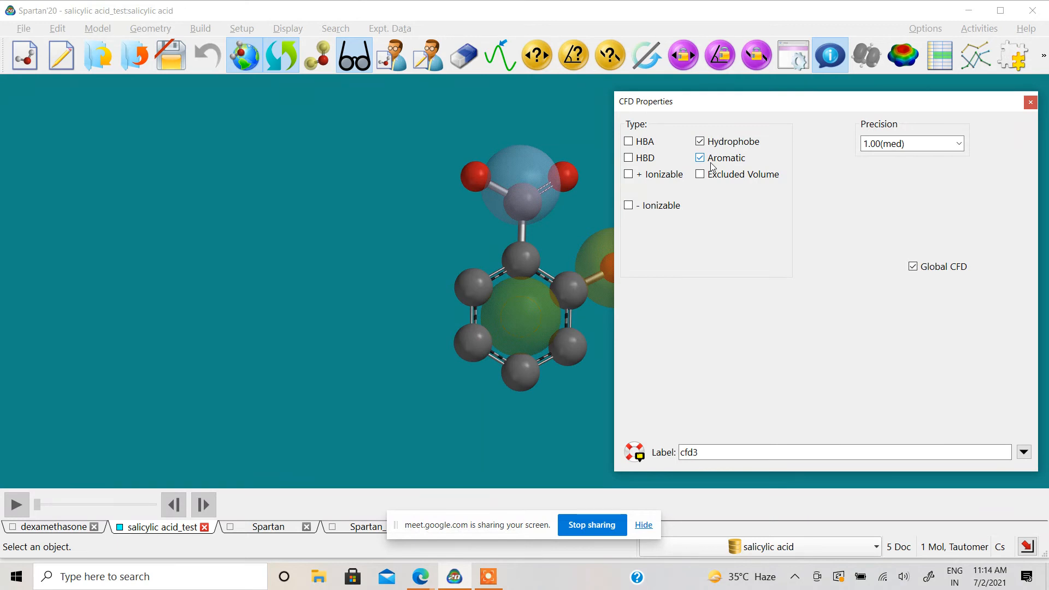
left_click(1030, 104)
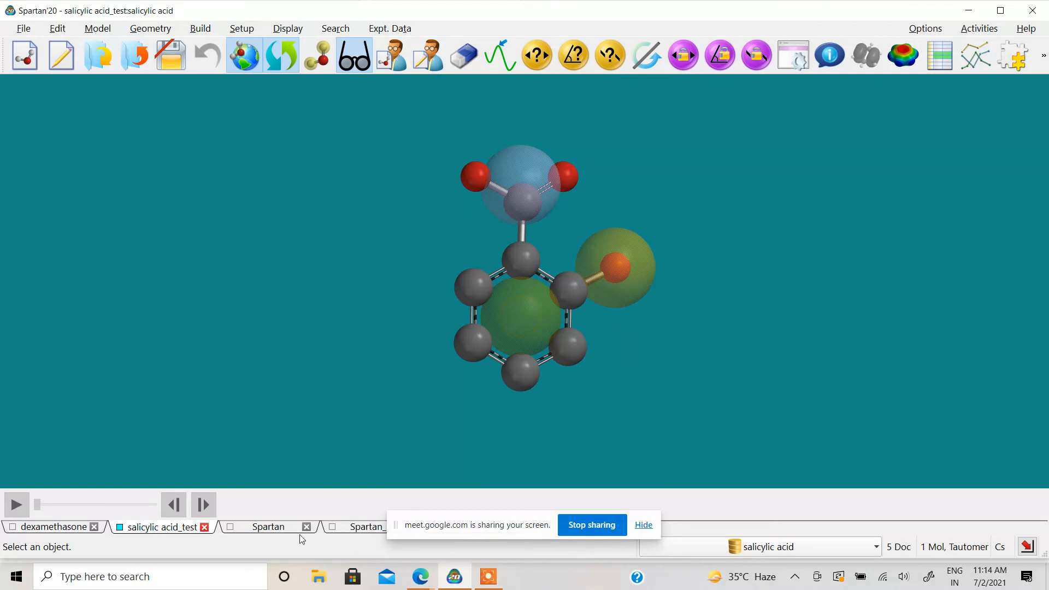
Step: Open the Walking Through Spartan document from the Tutorials folder
left_click(24, 28)
left_click(33, 73)
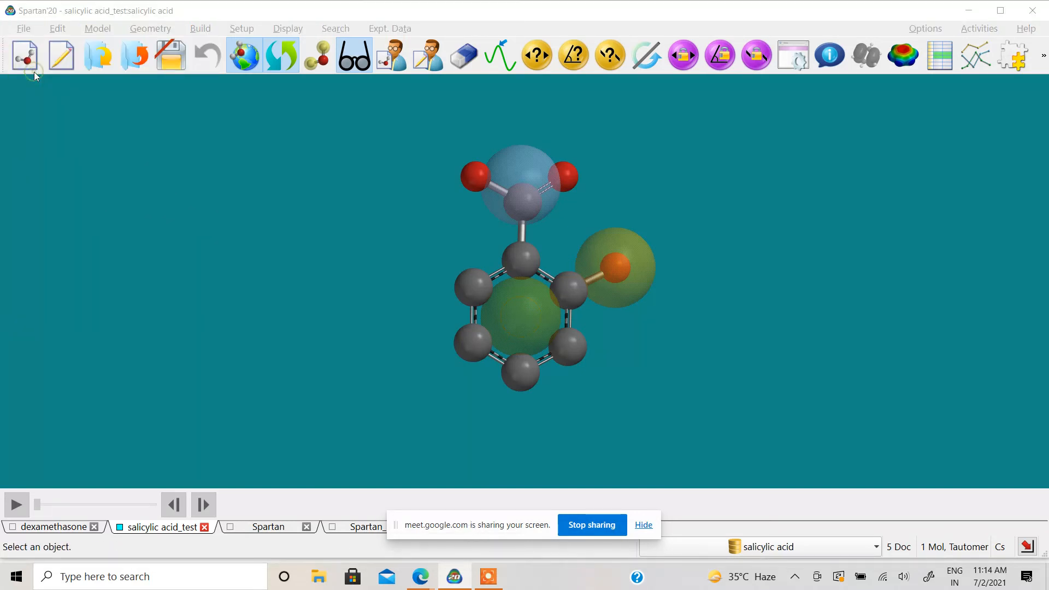
left_click(160, 180)
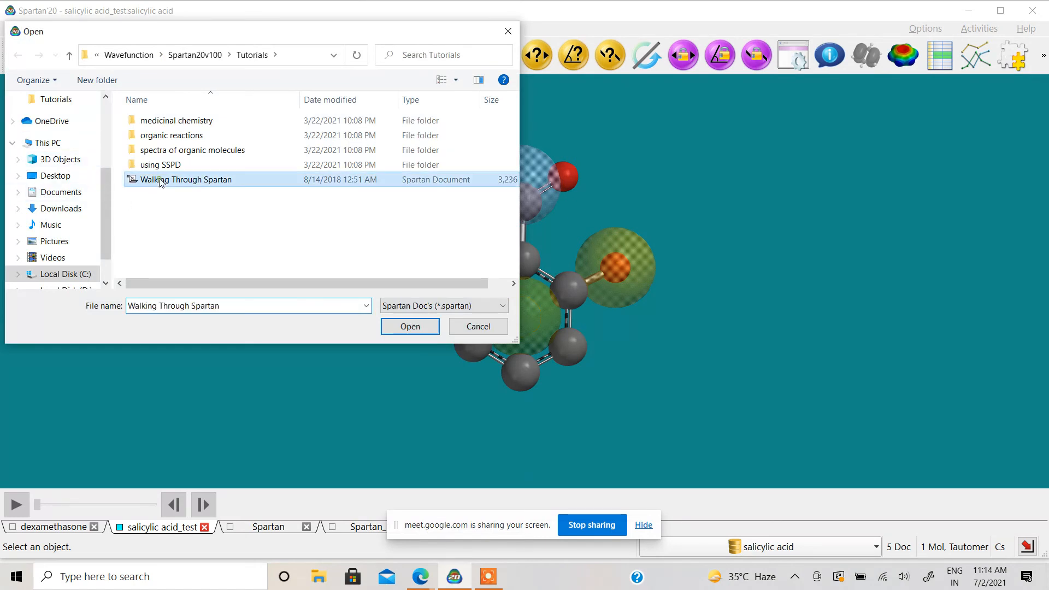
double_click(160, 180)
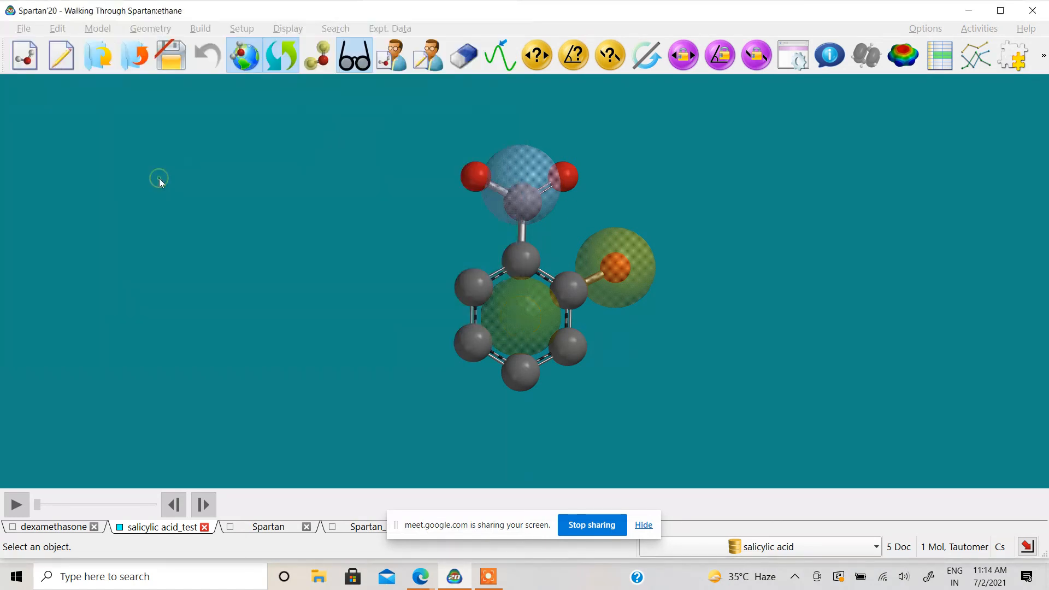
Step: Step through the tutorial molecules to camphor and view its structure from another angle
left_click(205, 504)
left_click(205, 504)
left_click(206, 506)
left_click(205, 504)
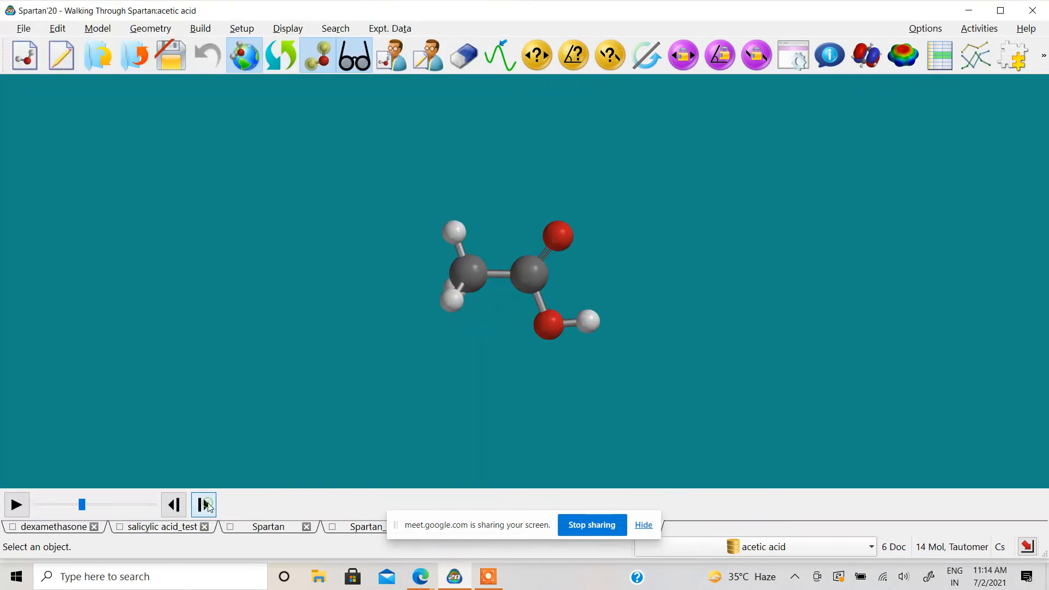
left_click(205, 504)
left_click(205, 504)
left_click(205, 504)
left_click(204, 505)
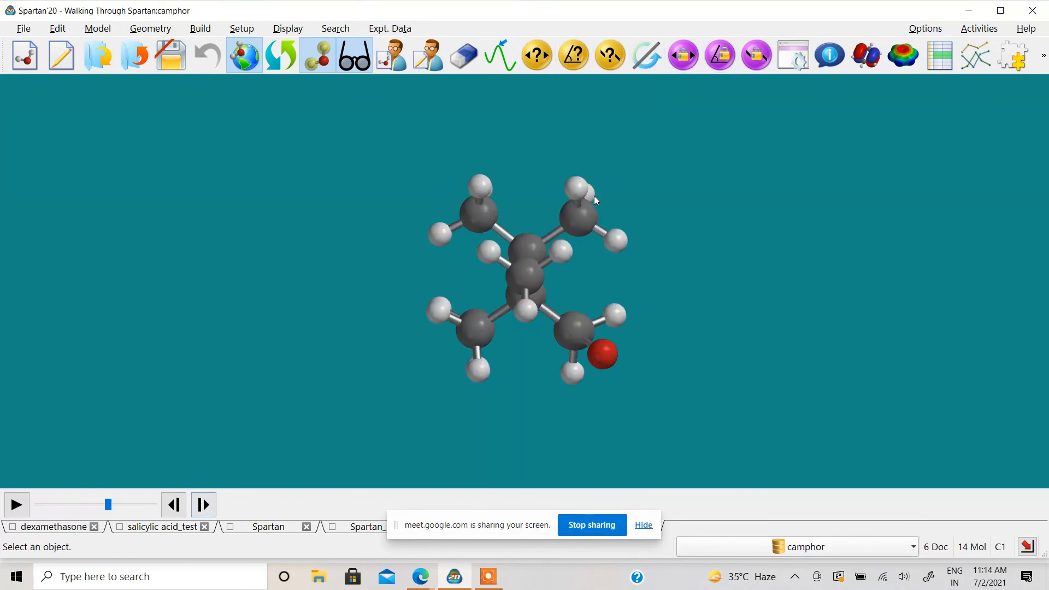
left_click_drag(550, 152, 480, 147)
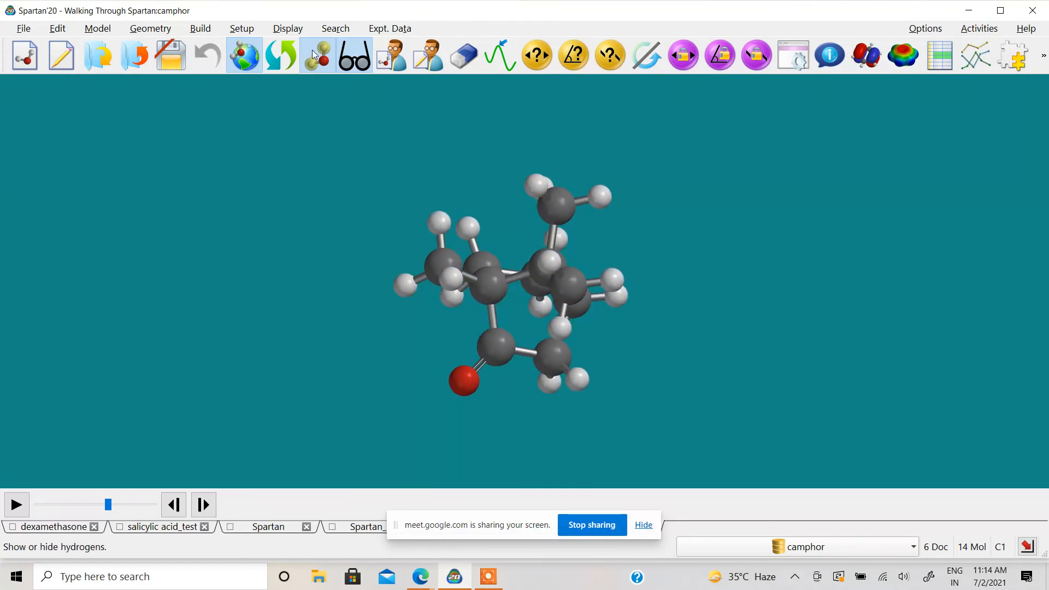
Step: Open the spectra display for camphor and add the calculated proton NMR spectrum without three-bond coupling
left_click(293, 30)
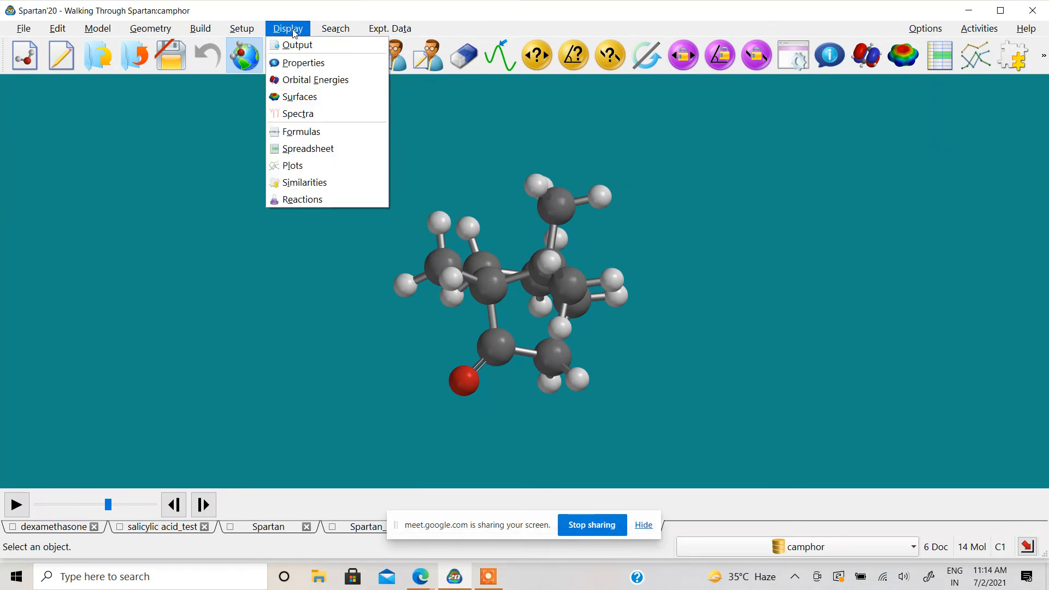
left_click(297, 113)
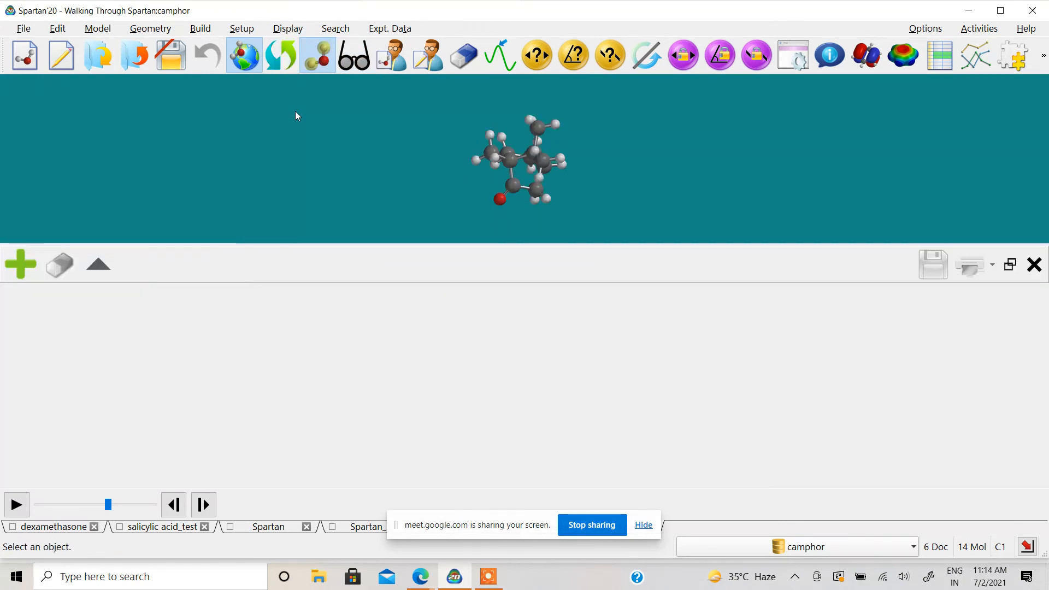
left_click(28, 266)
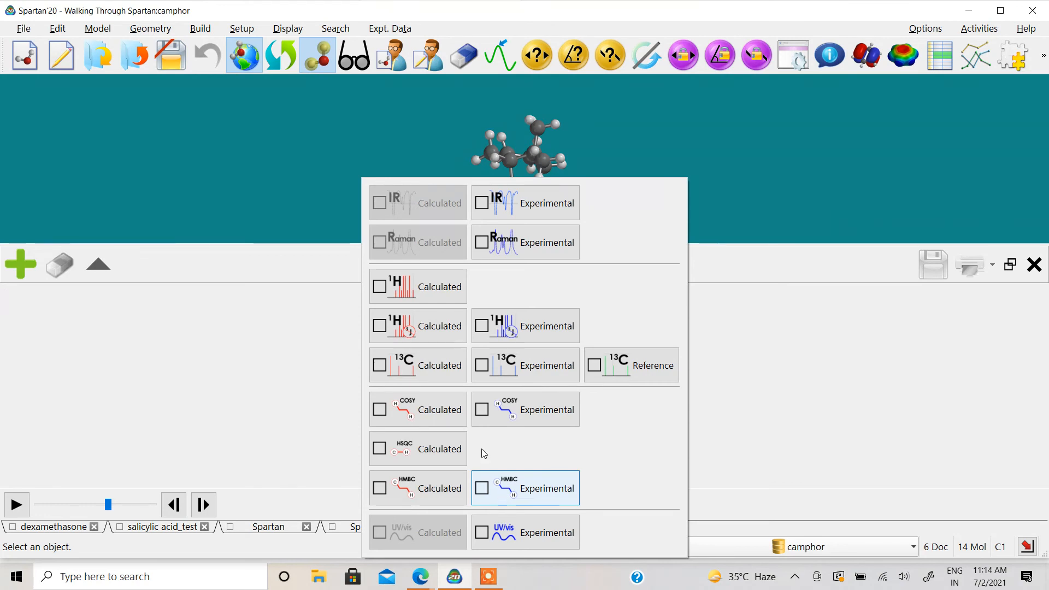
left_click(432, 331)
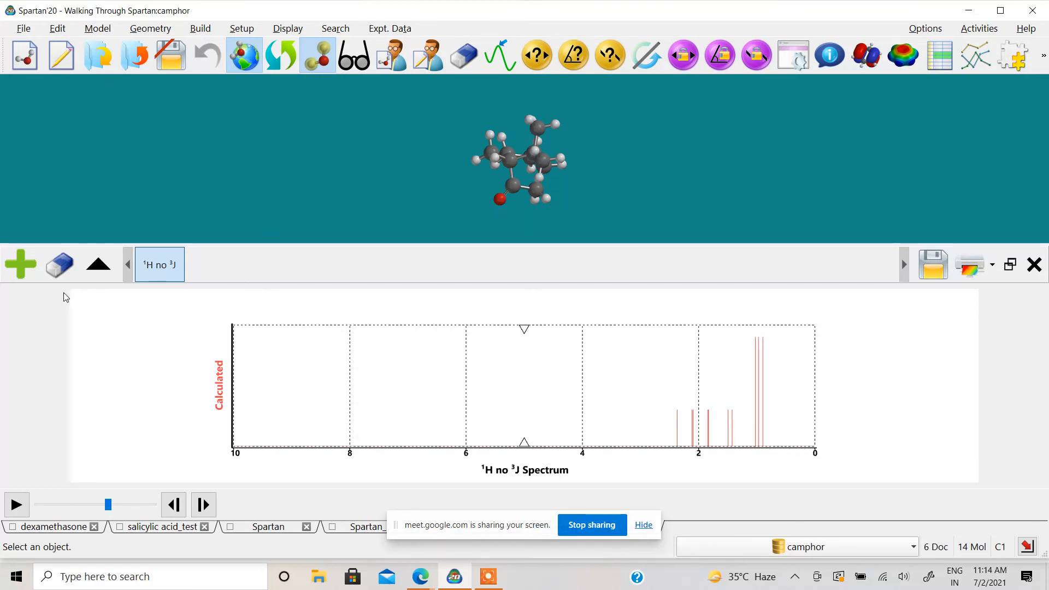
Step: Overlay the experimental uncoupled proton spectrum on the calculated one and select the experimental line at 0.82
left_click(21, 265)
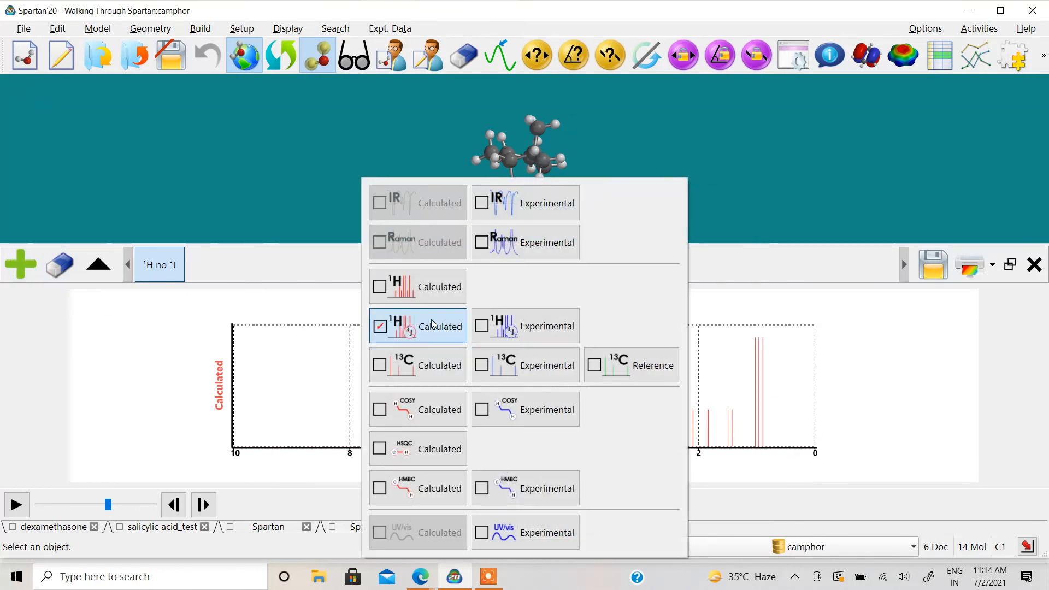
left_click(520, 328)
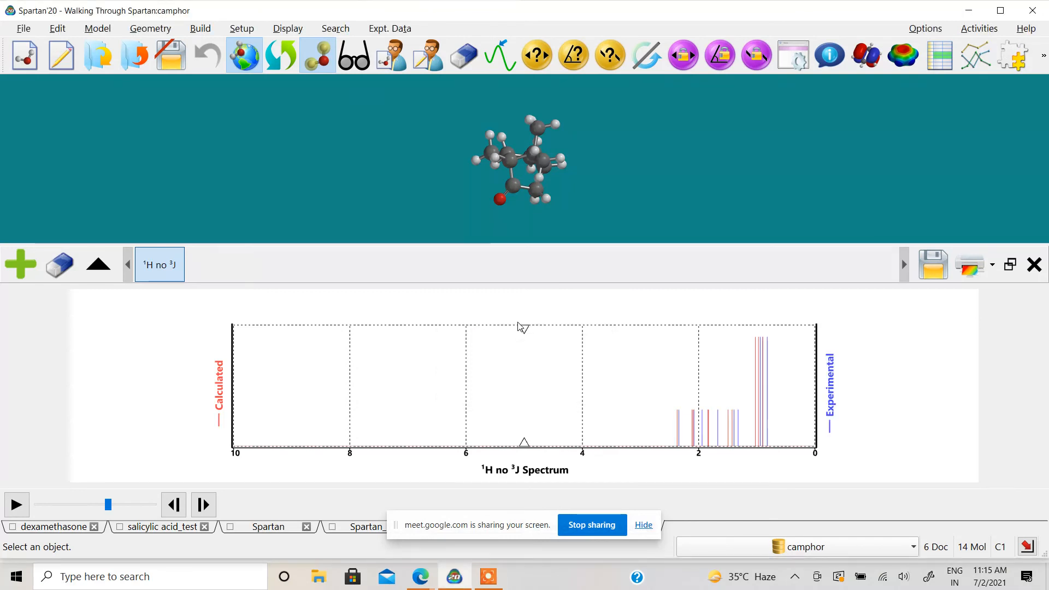
scroll(765, 434, "up", 2)
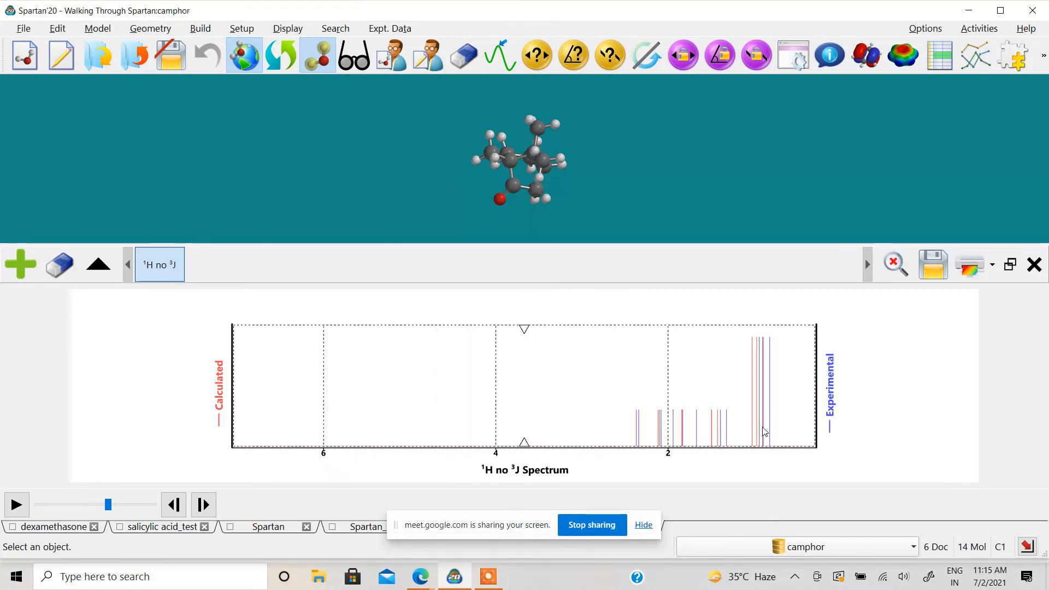
left_click(770, 436)
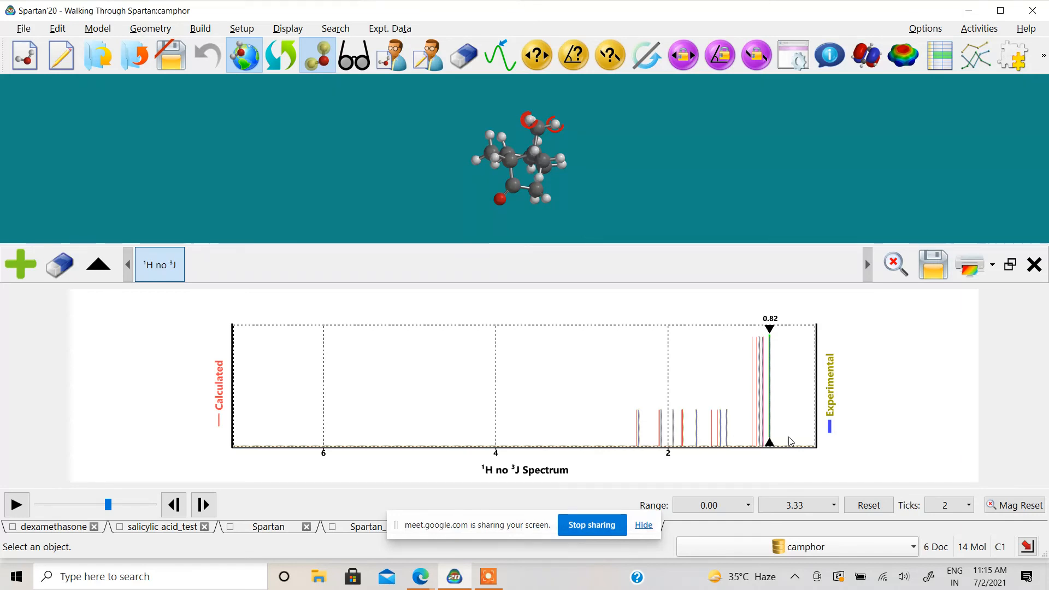
Step: Add the calculated and experimental COSY spectra for camphor, then close the list of available spectra
left_click(21, 264)
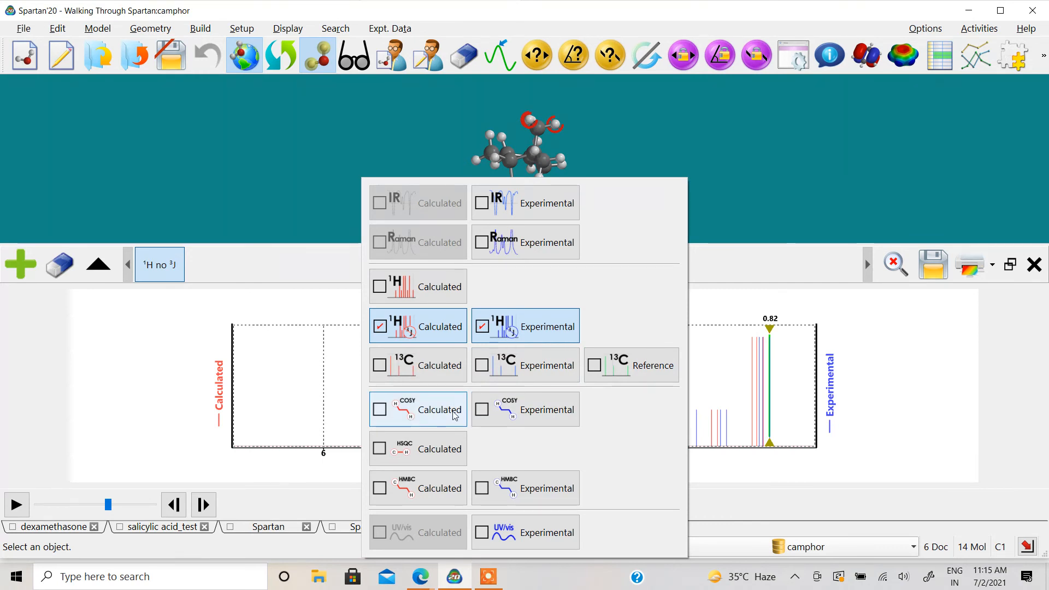
left_click(382, 411)
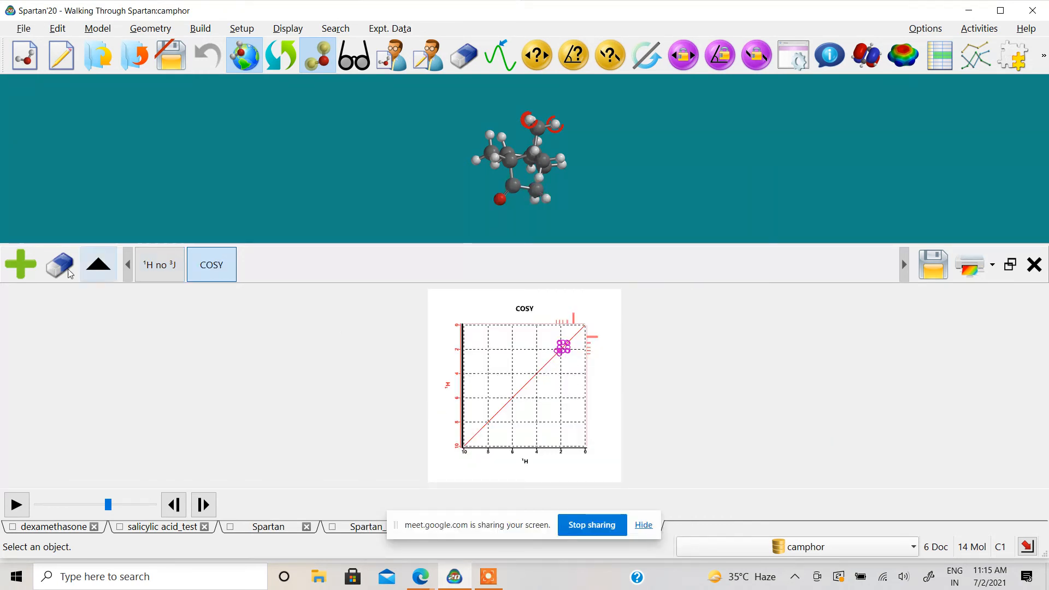
left_click(24, 270)
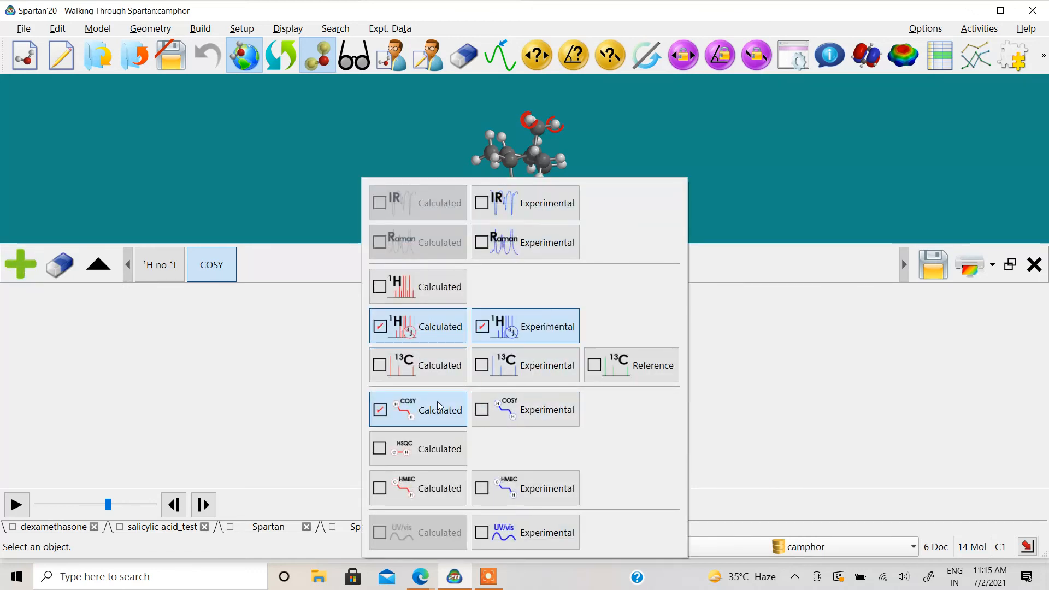
left_click(523, 419)
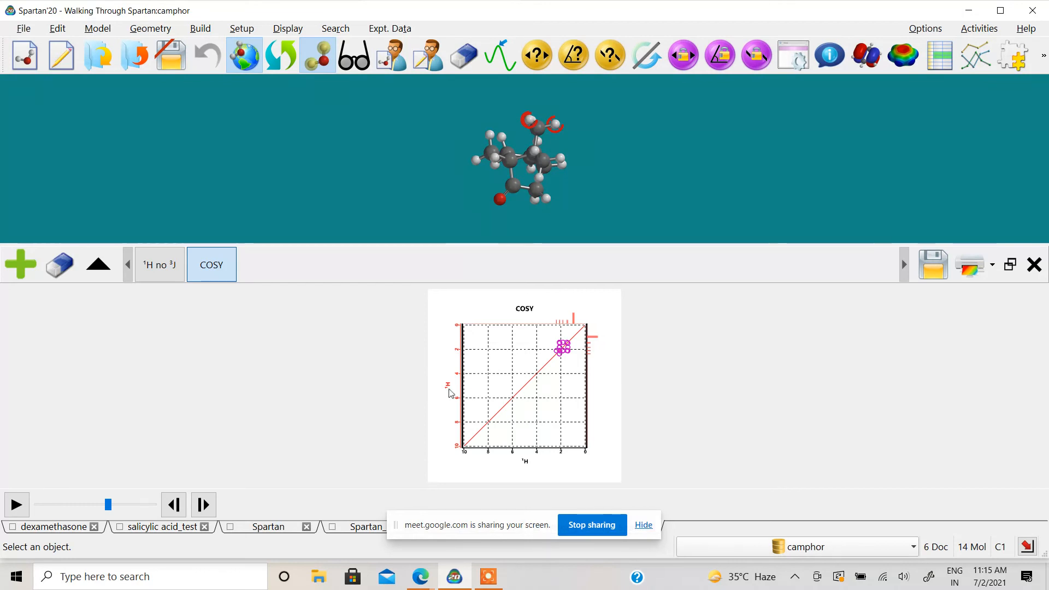
left_click(25, 275)
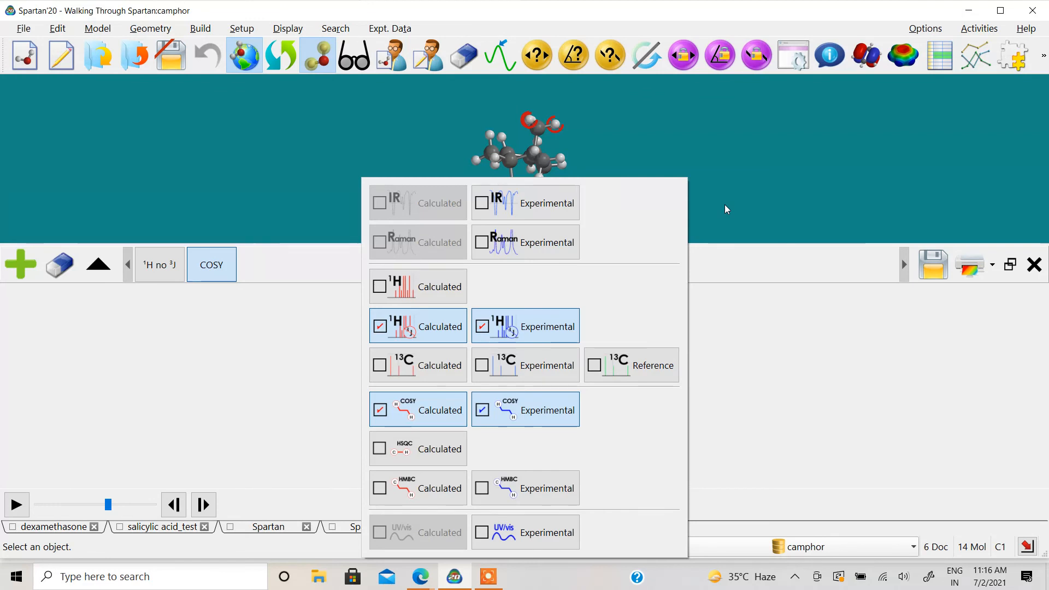
left_click(1020, 277)
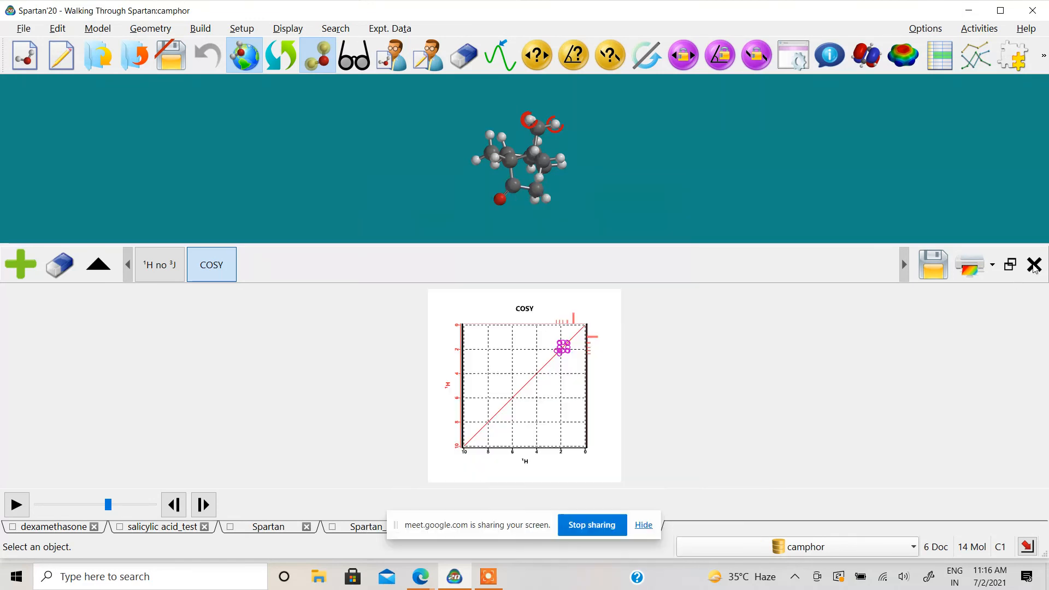
Step: Close the camphor spectra display and check the installed licence's details and the licensing options in the License Utility
left_click(1035, 265)
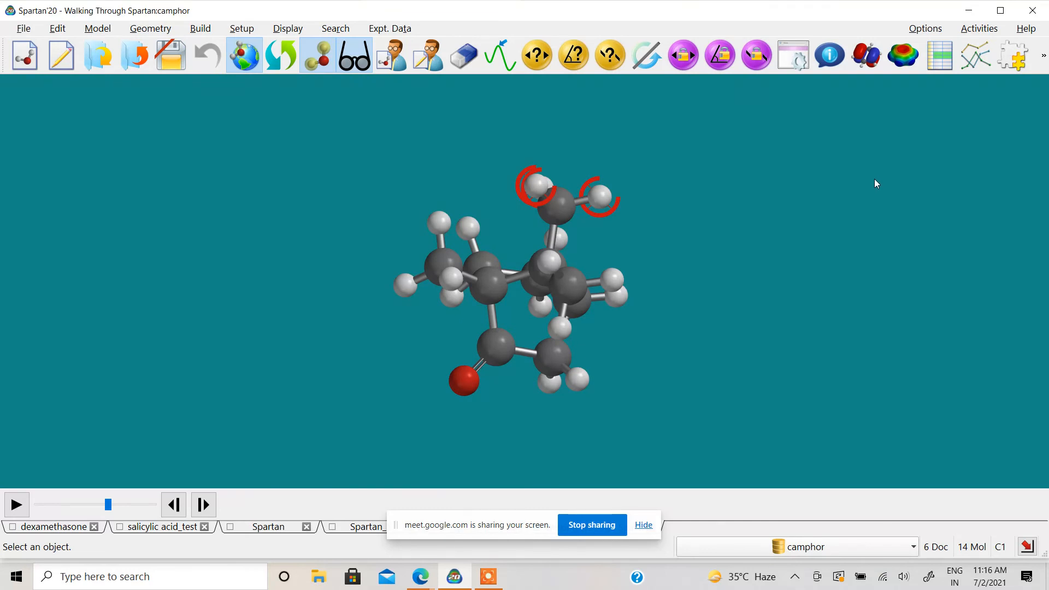
left_click(1024, 29)
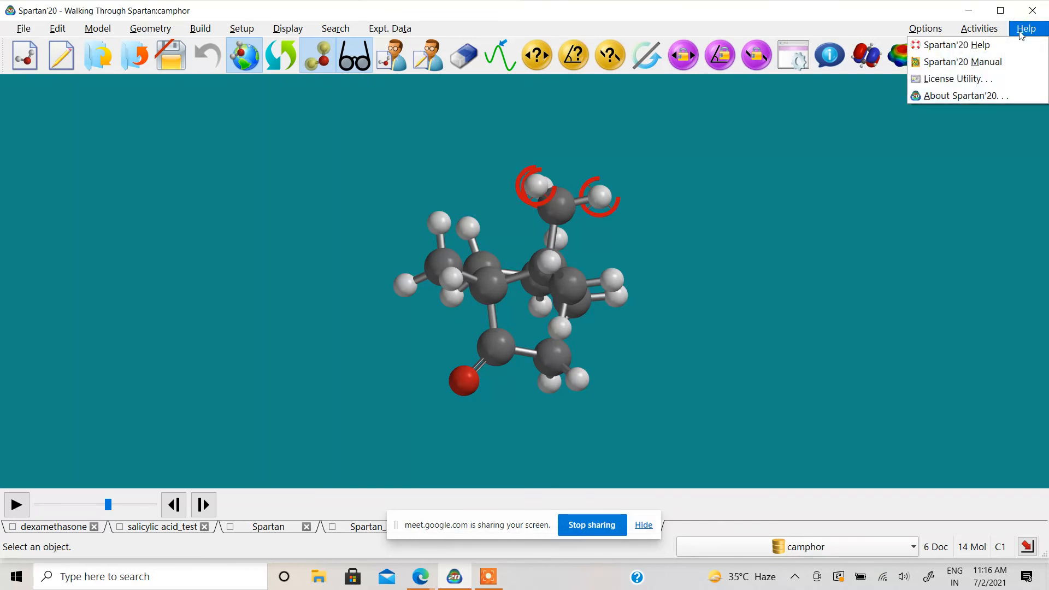
left_click(989, 81)
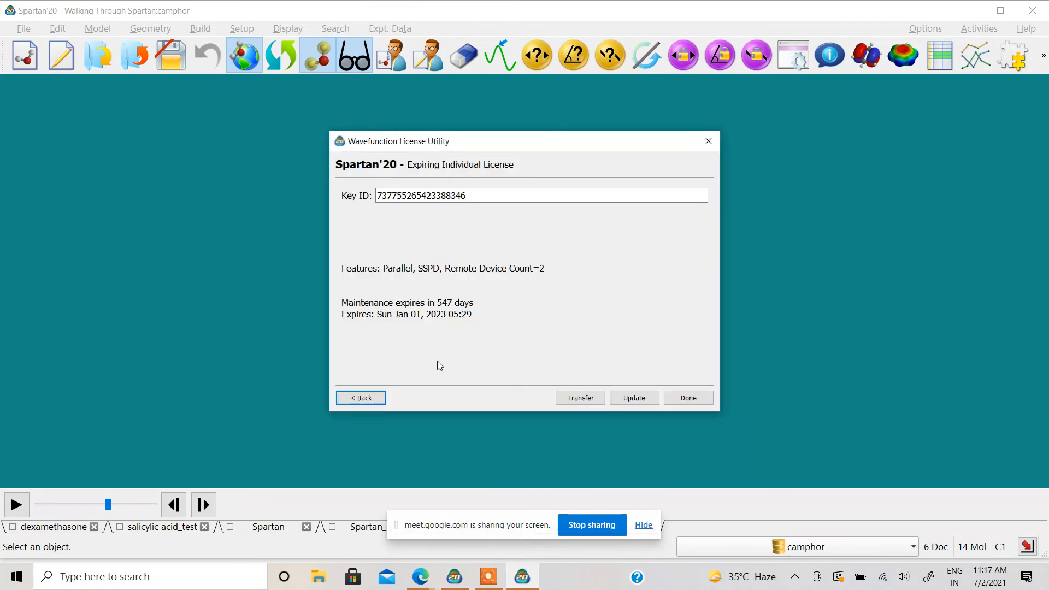
left_click(361, 398)
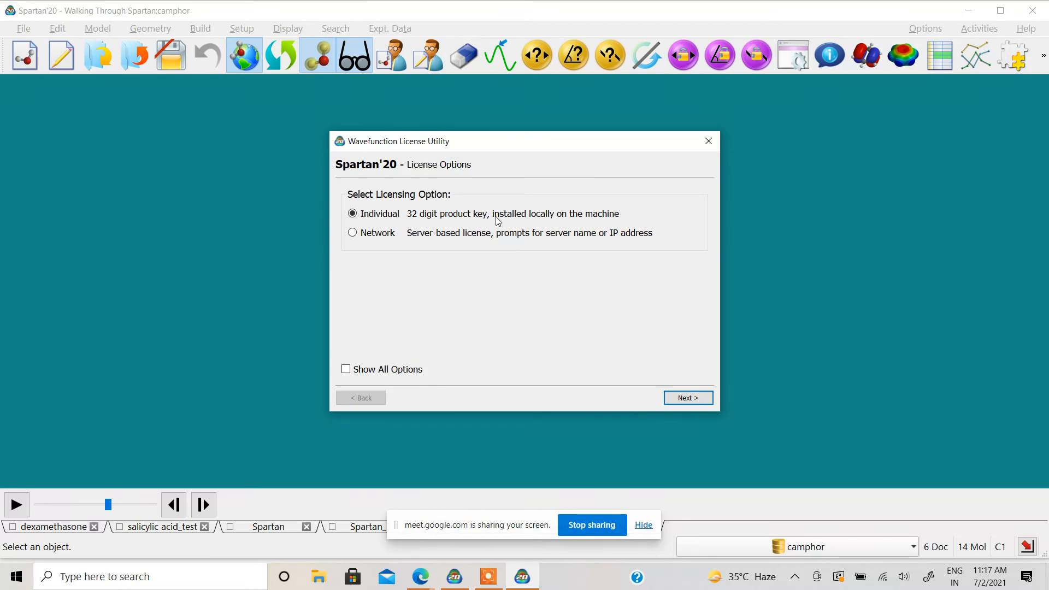
left_click(684, 399)
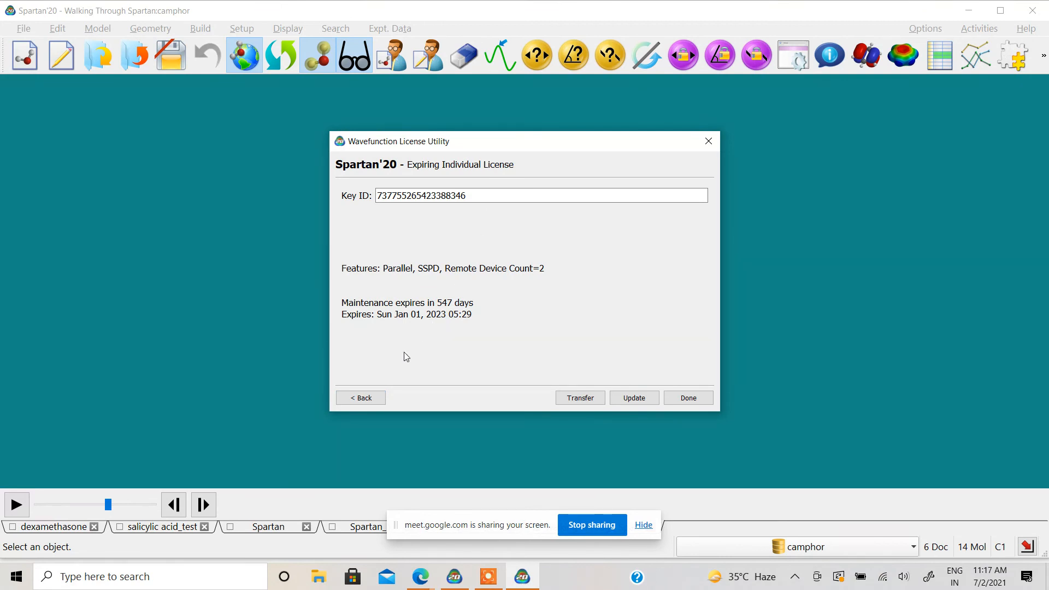
Step: Go back to the licensing options, show all of them including the activation code option, hide it again, and close the License Utility
left_click(365, 398)
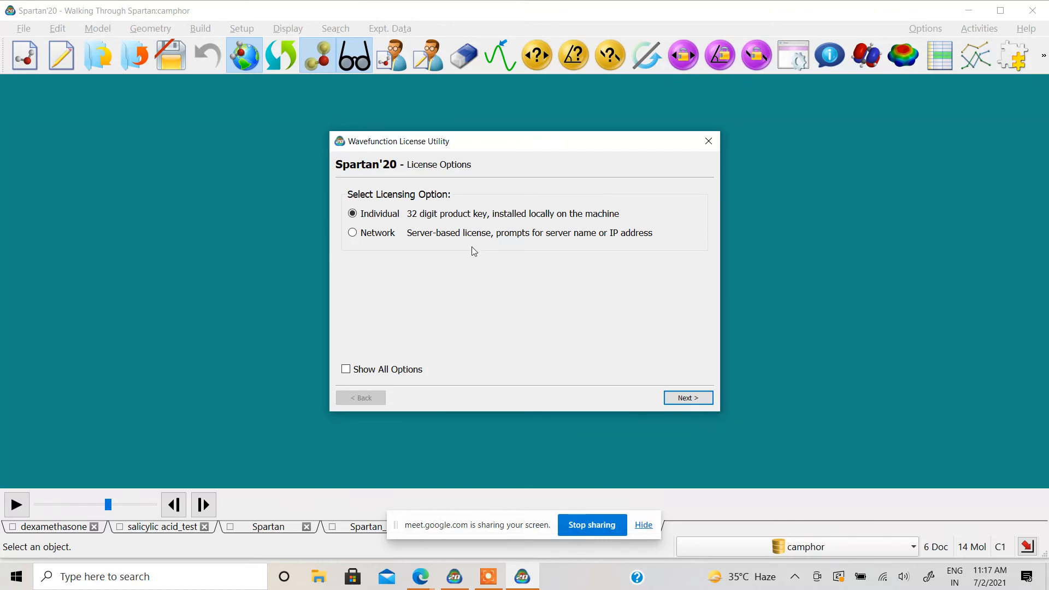
left_click(351, 371)
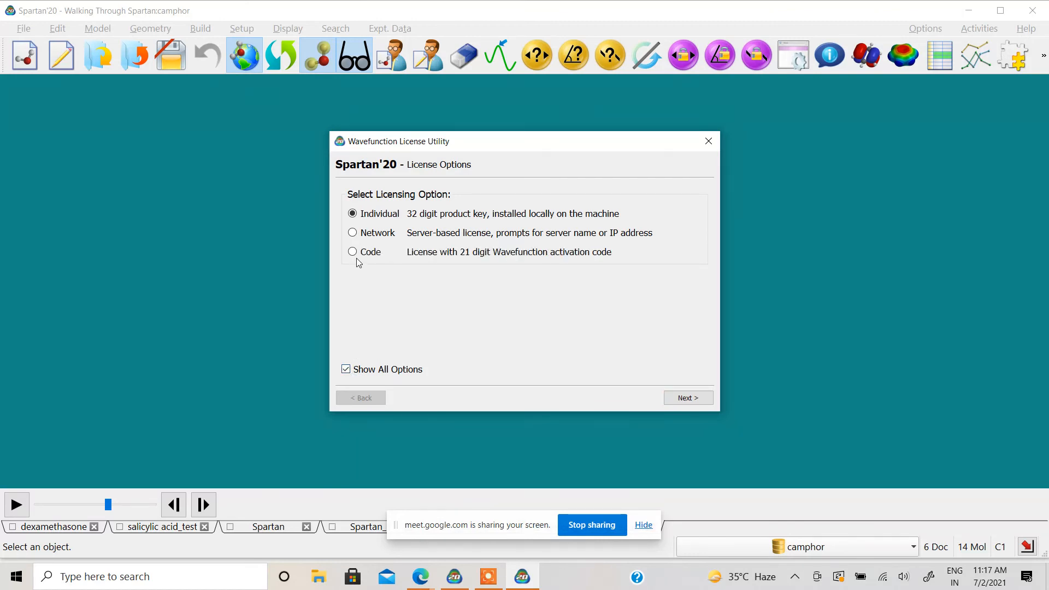
left_click(346, 368)
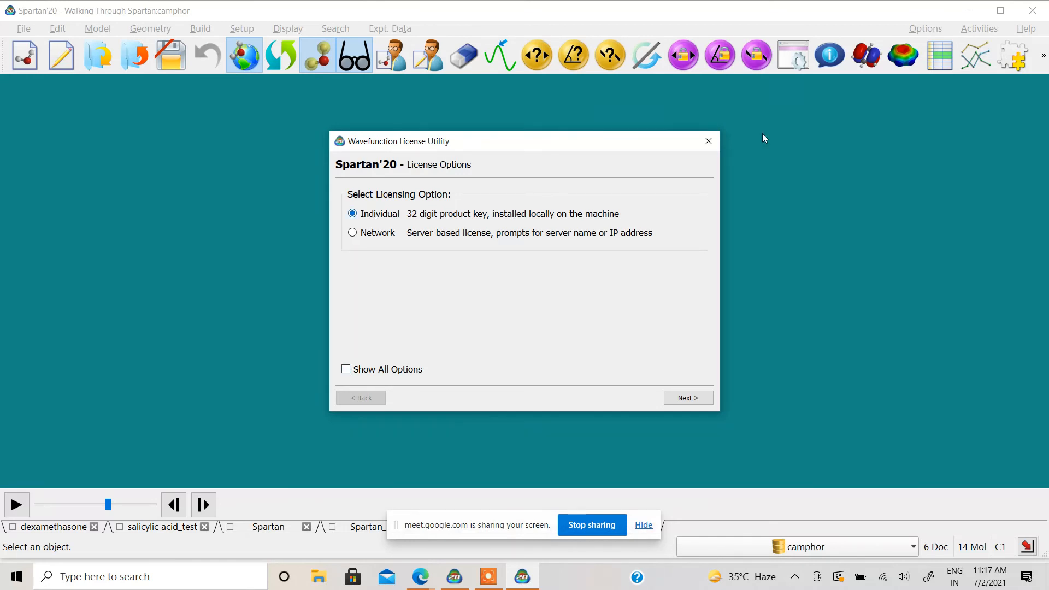
left_click(710, 139)
Step: Switch to Edge, view the Wavefunction downloads page linked in the Spartan 20 trial e-mail, and close that page
left_click(420, 578)
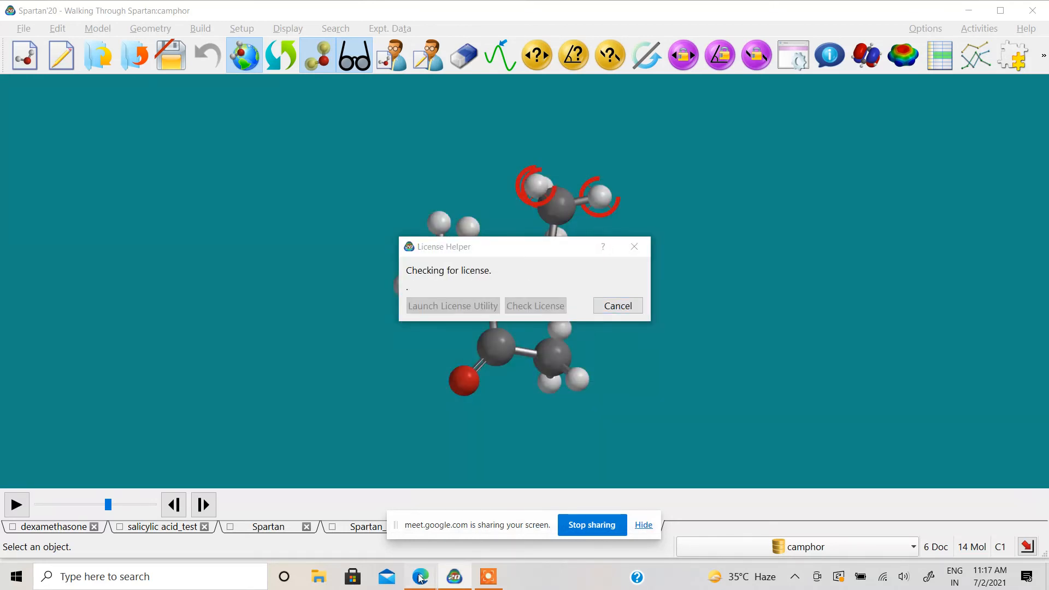
left_click(350, 514)
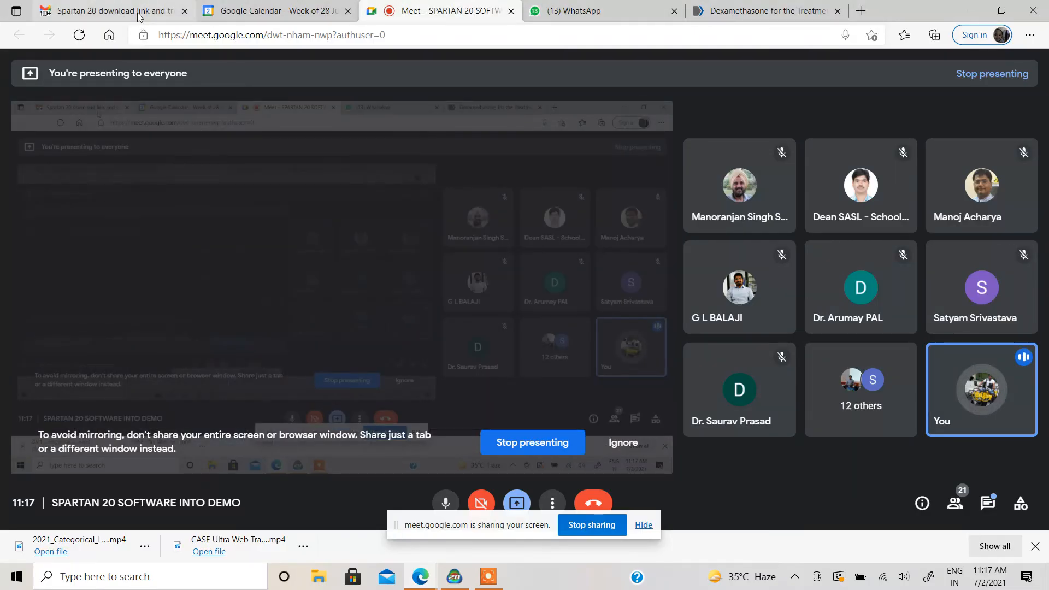
left_click(138, 16)
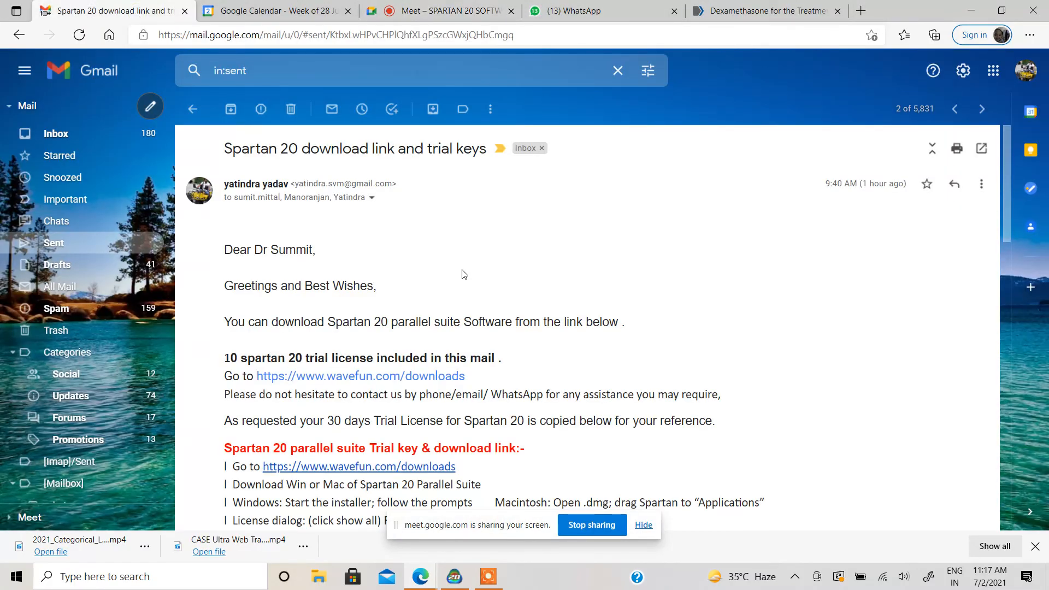
scroll(585, 280, "down", 1)
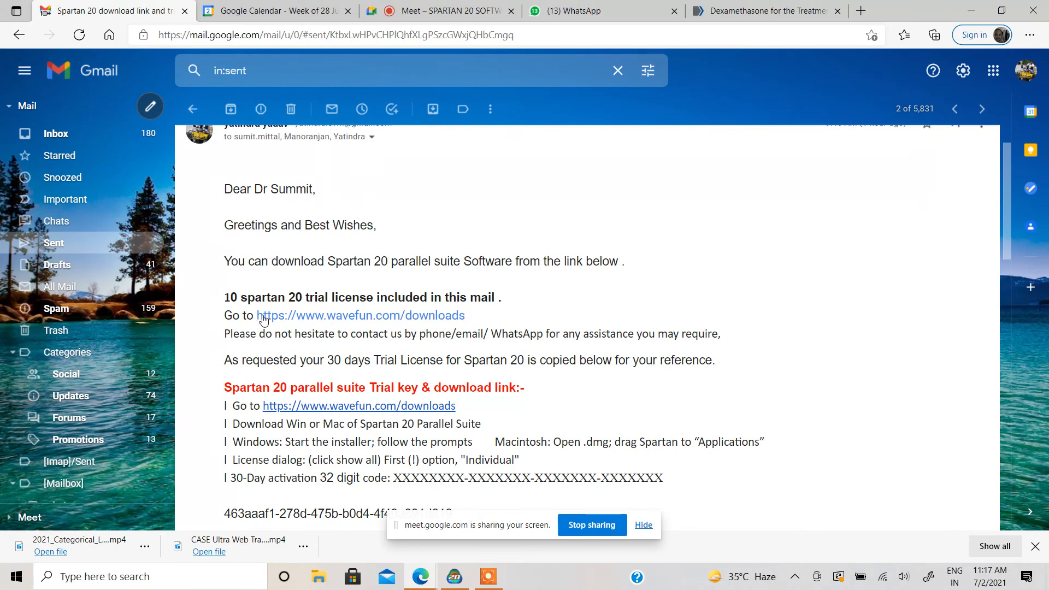
left_click(366, 321)
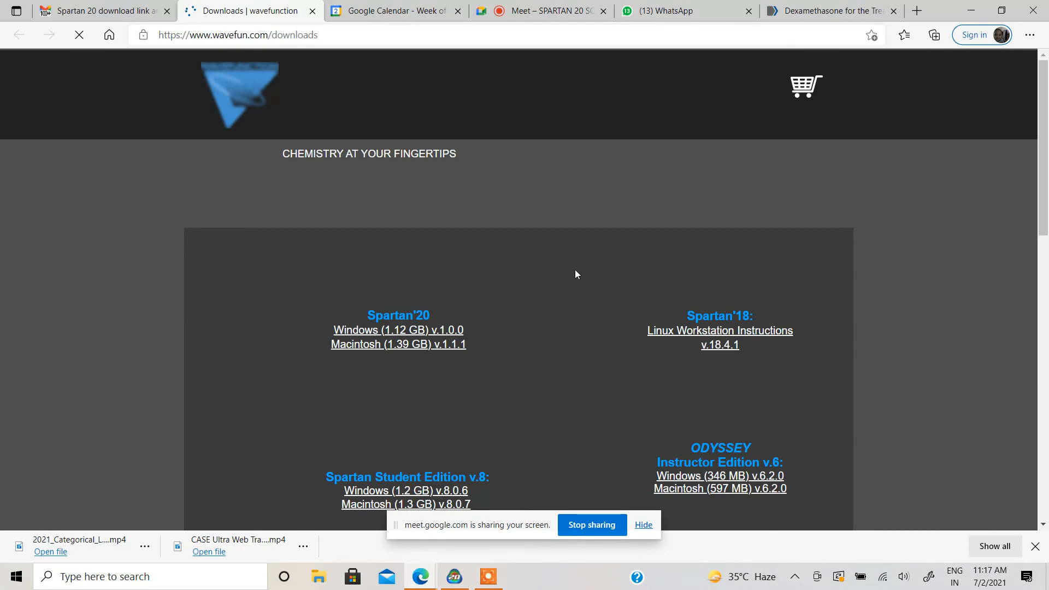
scroll(460, 255, "down", 1)
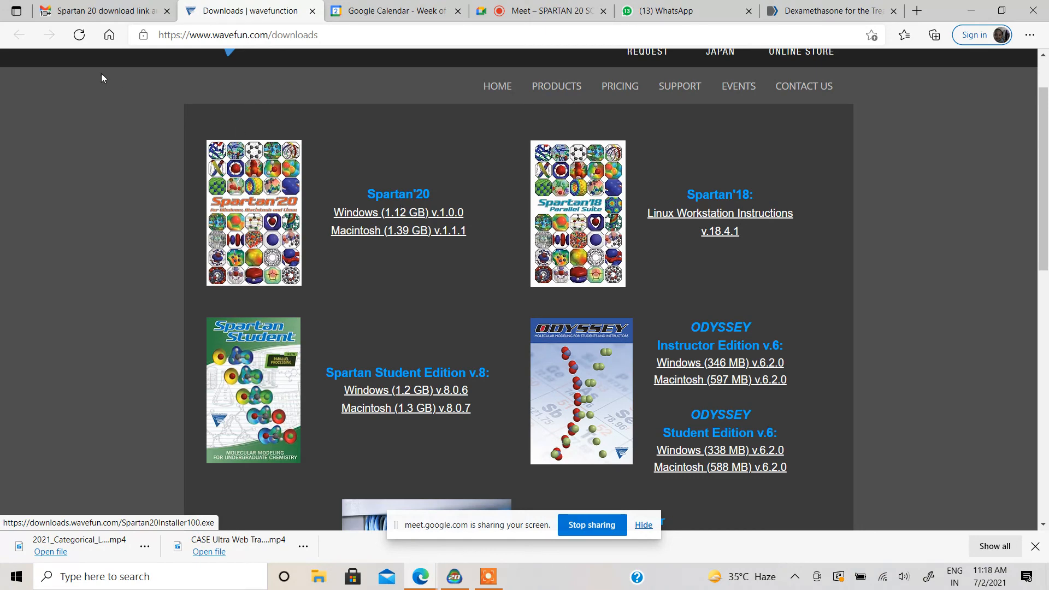
left_click(313, 11)
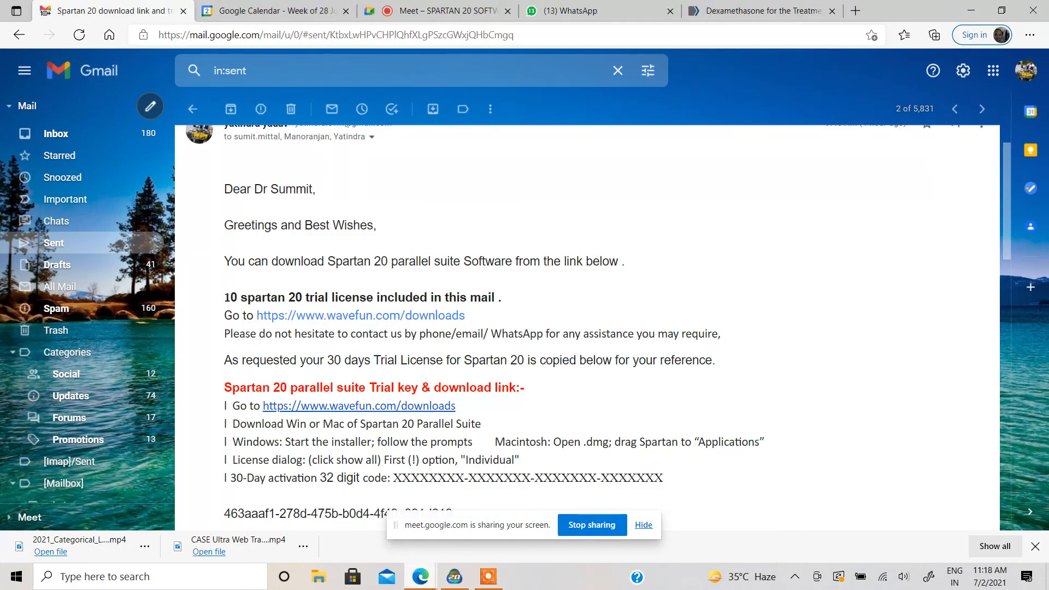
Step: Return to the Spartan 20 trial e-mail and examine the activation instructions and the list of trial keys
left_click(456, 577)
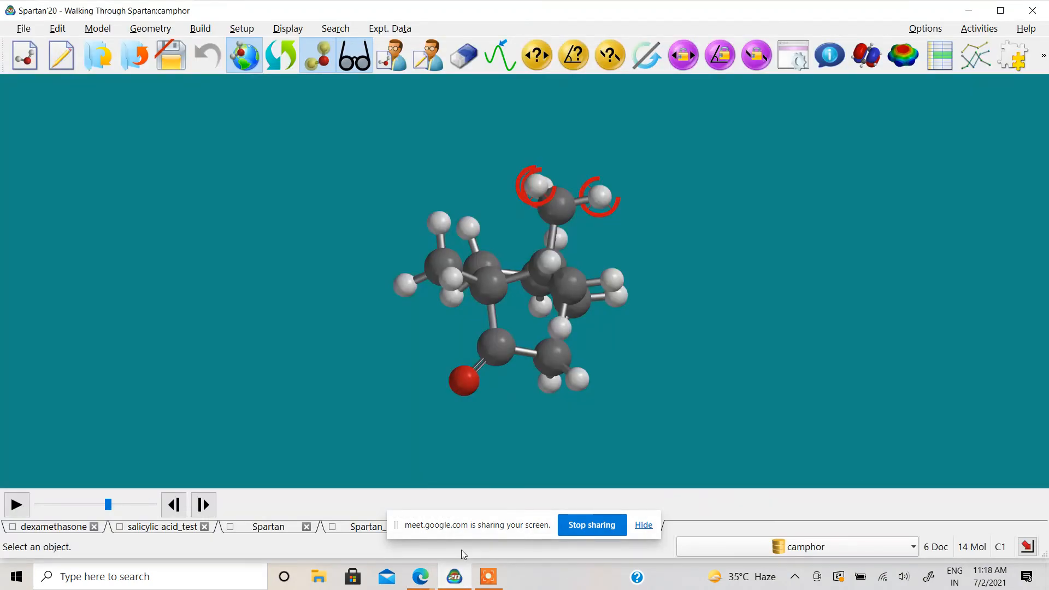
left_click(420, 577)
left_click(408, 517)
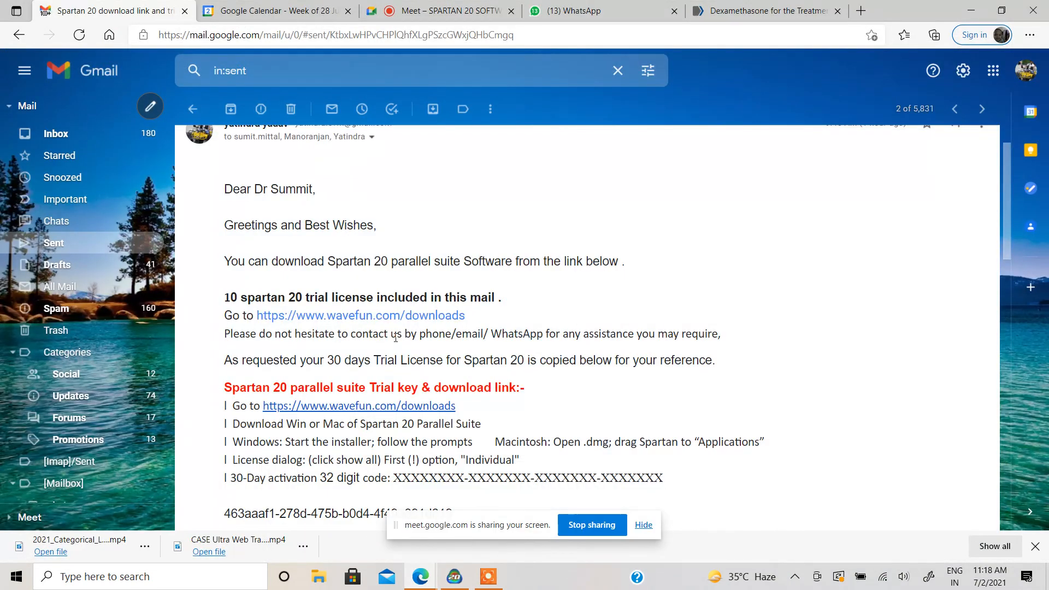
scroll(817, 374, "down", 3)
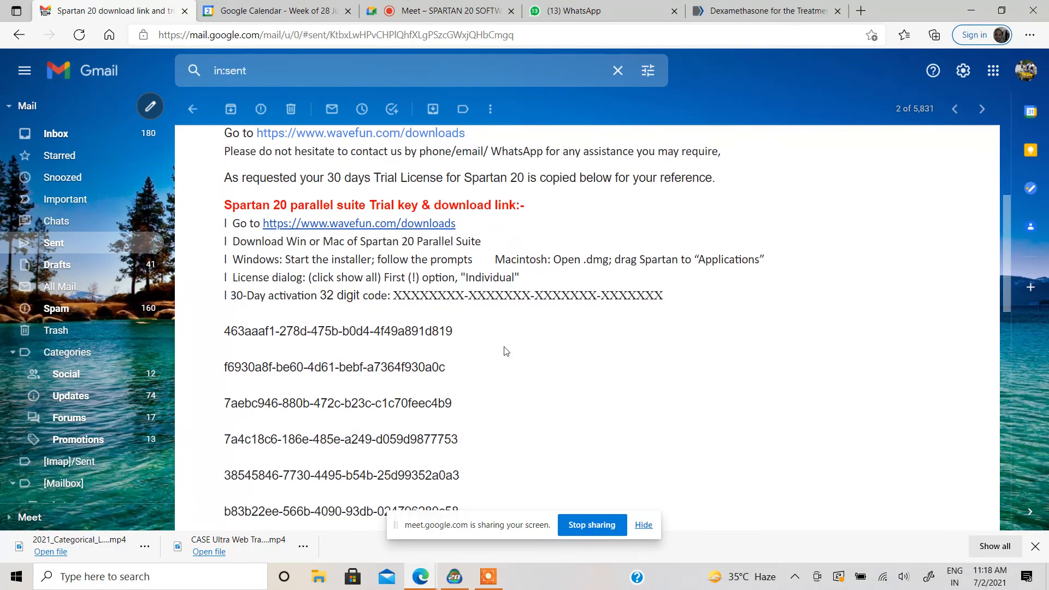
left_click_drag(224, 330, 325, 340)
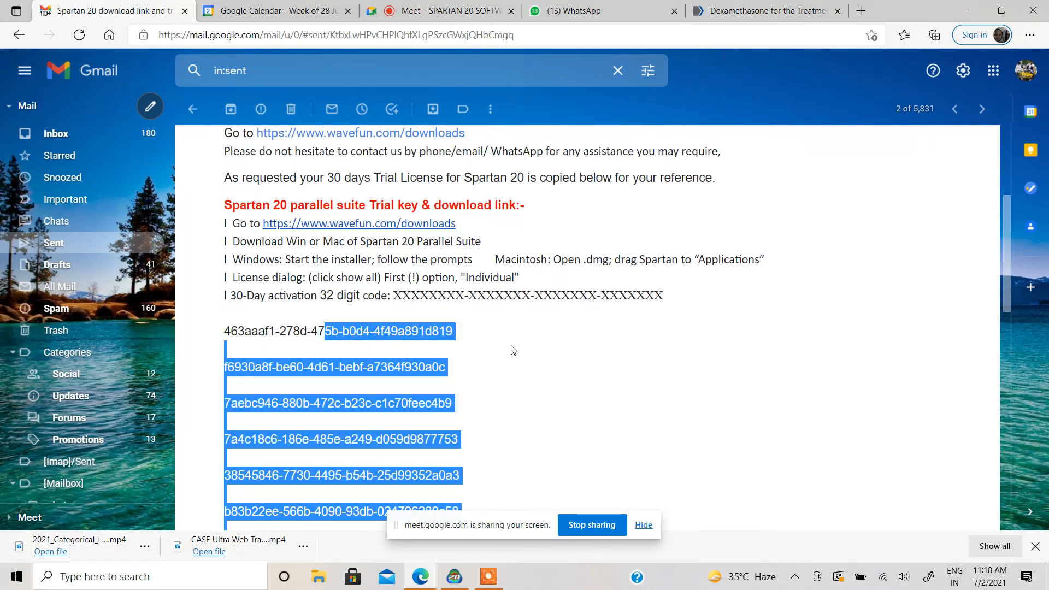
left_click(535, 351)
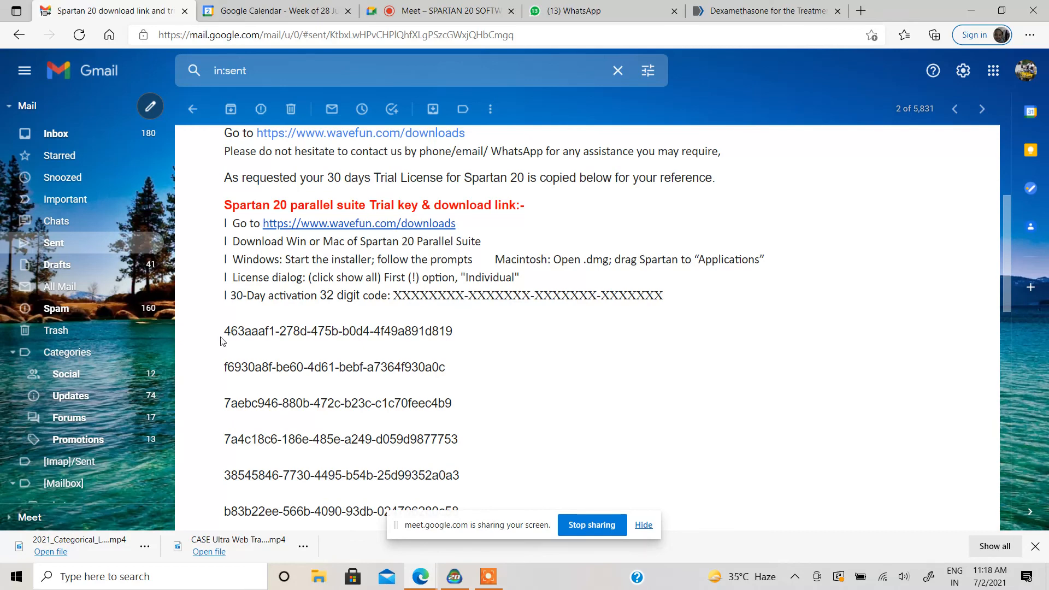
left_click_drag(225, 332, 331, 332)
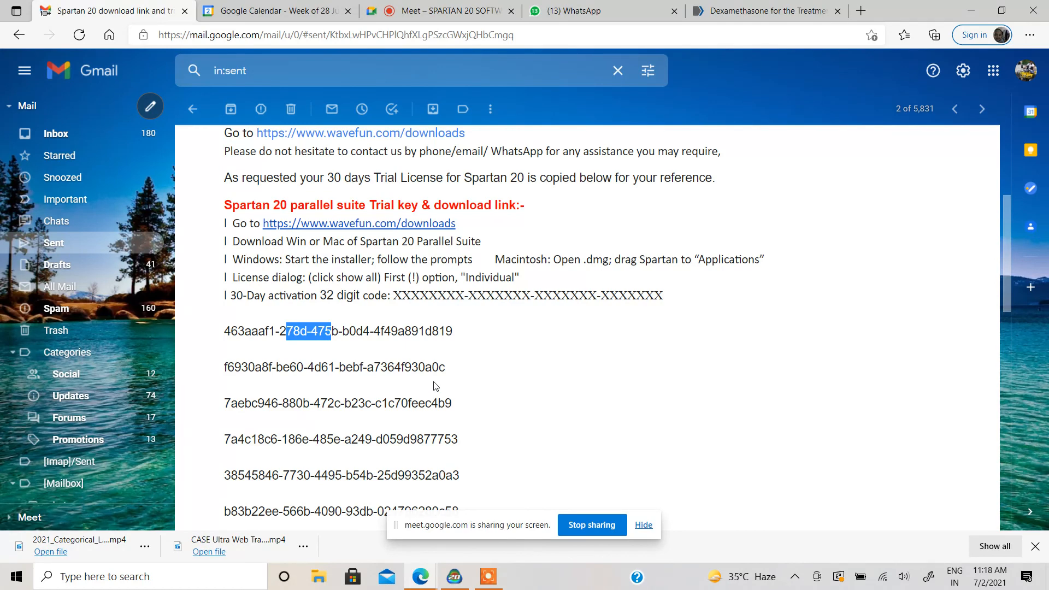
scroll(436, 384, "down", 2)
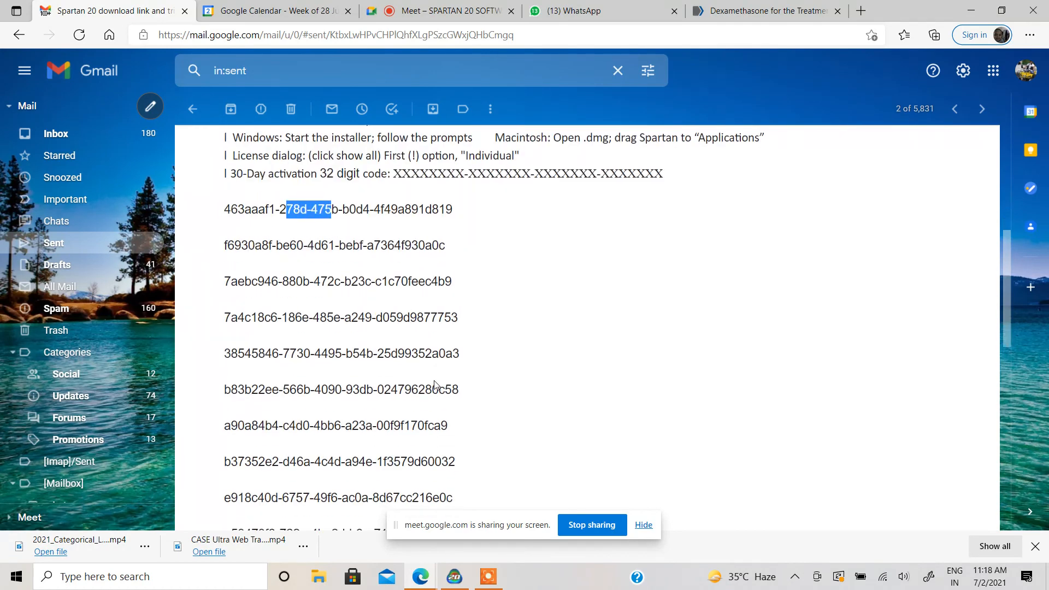
Step: Switch back to Spartan'20, start a new molecule with the Organic model kit, and move the kit clear of the toolbar
left_click(454, 580)
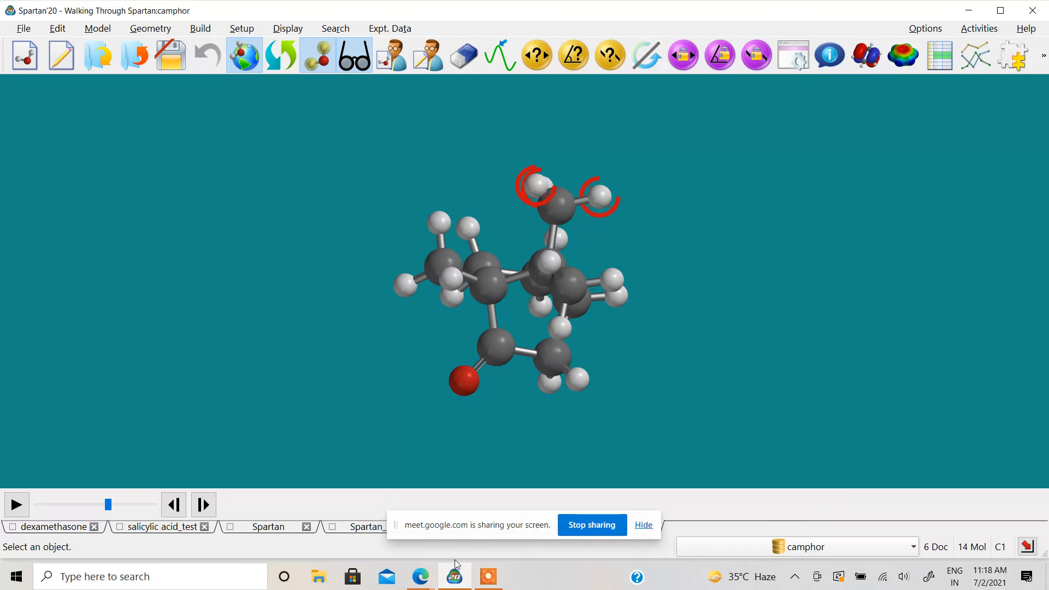
mouse_move(424, 571)
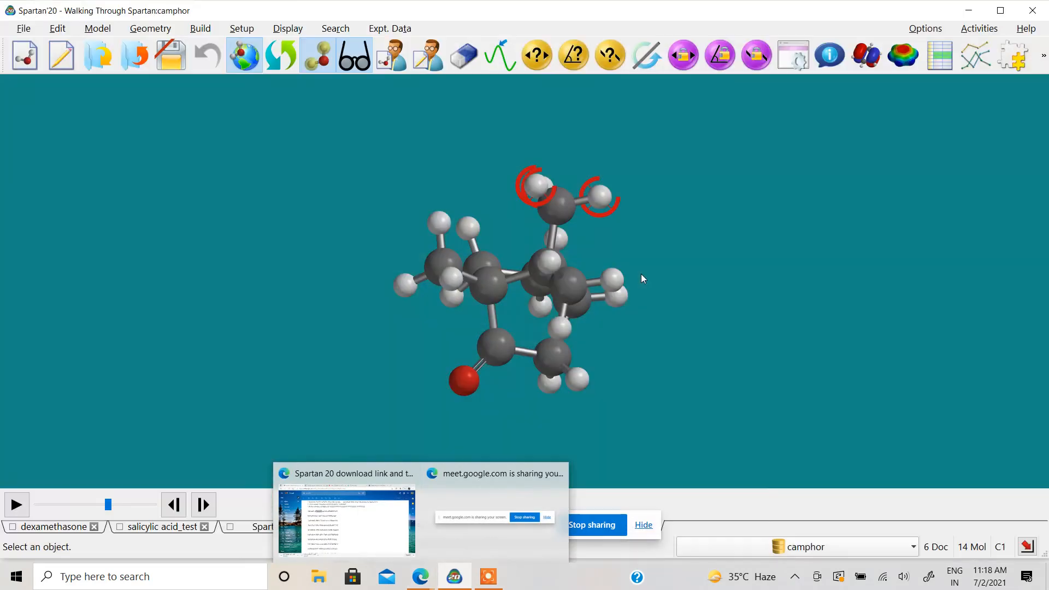
left_click(35, 58)
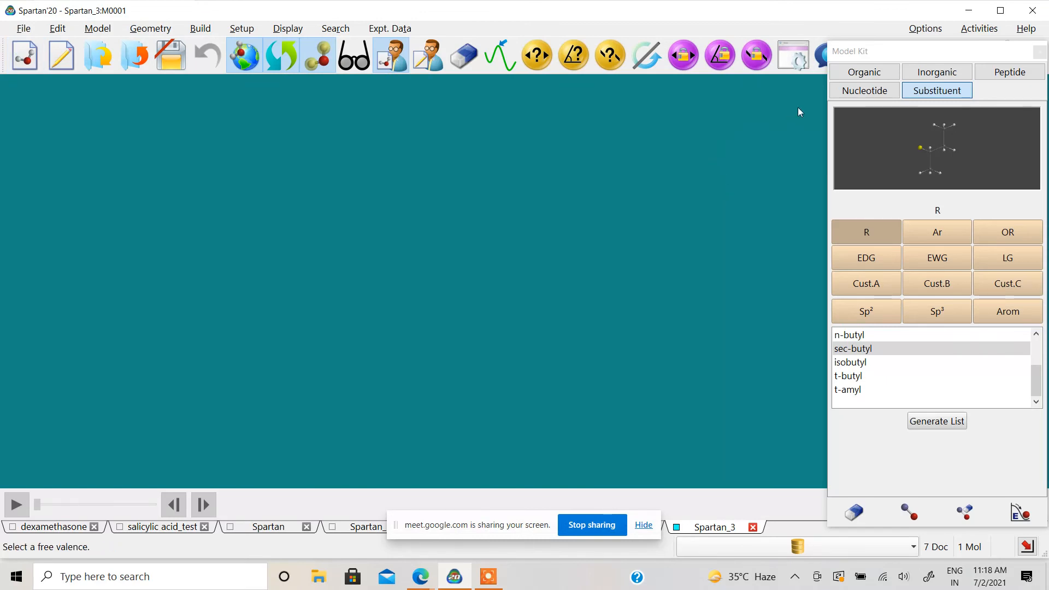
left_click(865, 72)
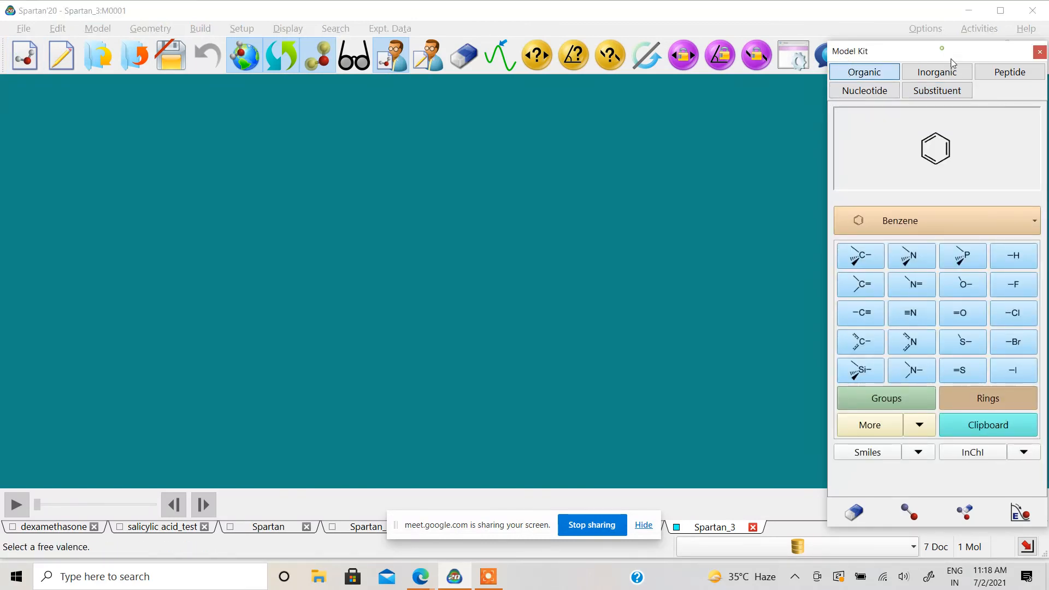
left_click_drag(945, 51, 958, 74)
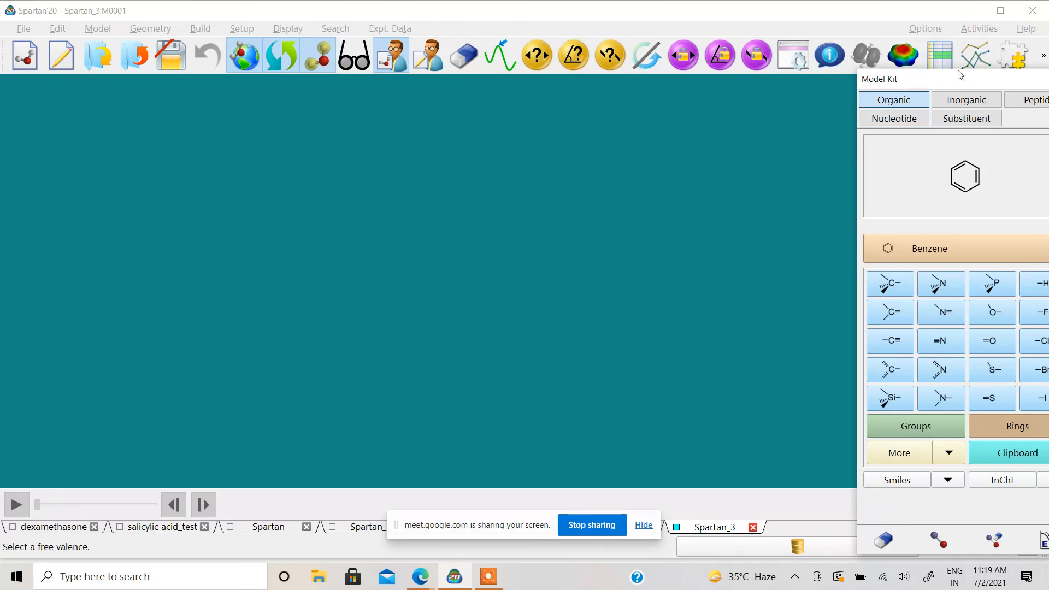
left_click_drag(956, 78, 950, 65)
Step: Open Spartan'20 Help, return to its contents page, and read the changes and improvements over Spartan'18
left_click(979, 28)
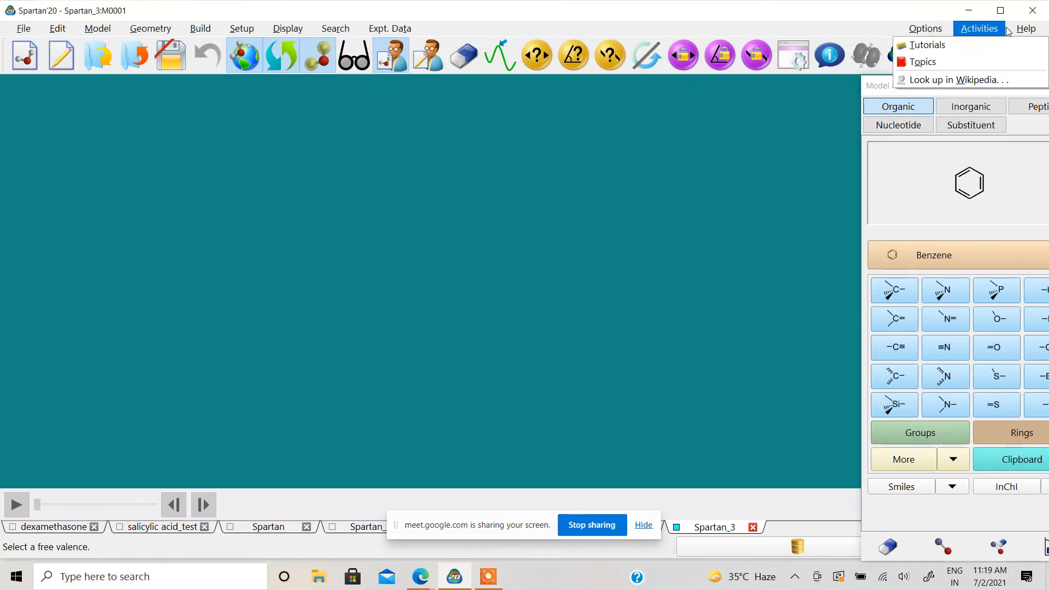
mouse_move(1027, 29)
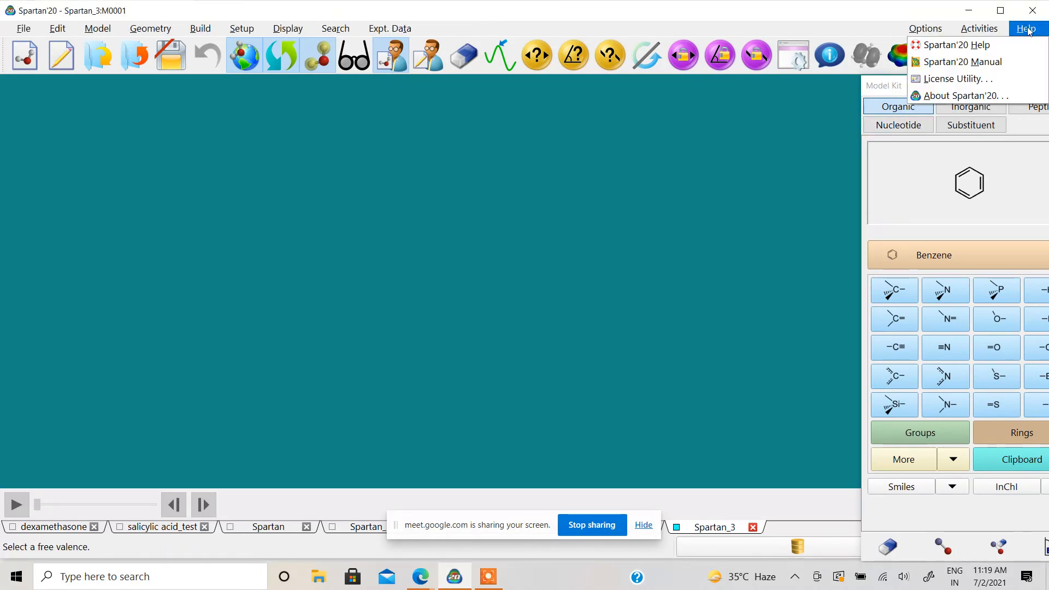
left_click(1014, 44)
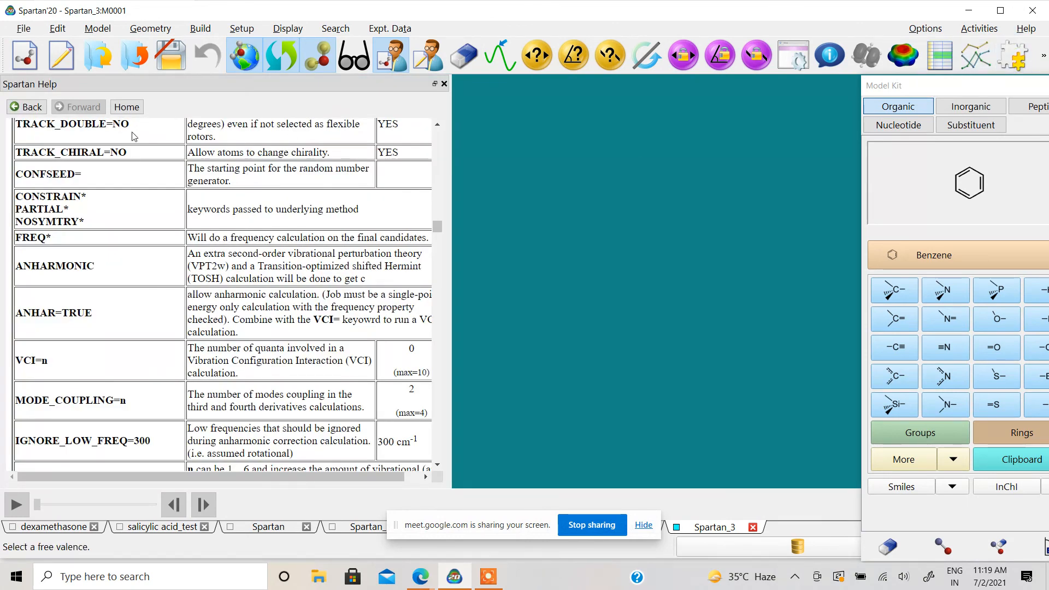
left_click(25, 109)
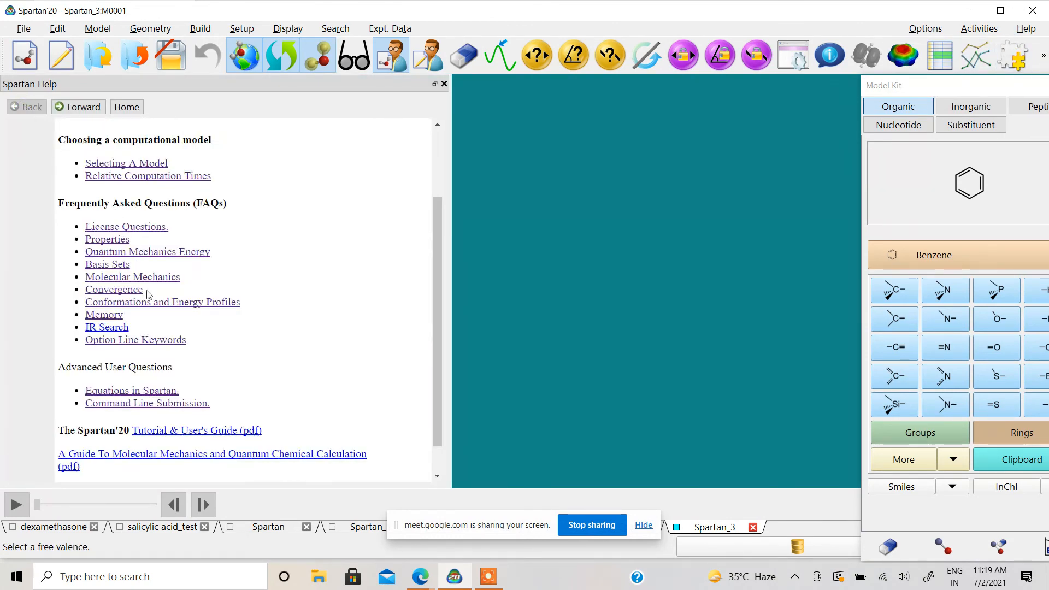
scroll(153, 353, "down", 1)
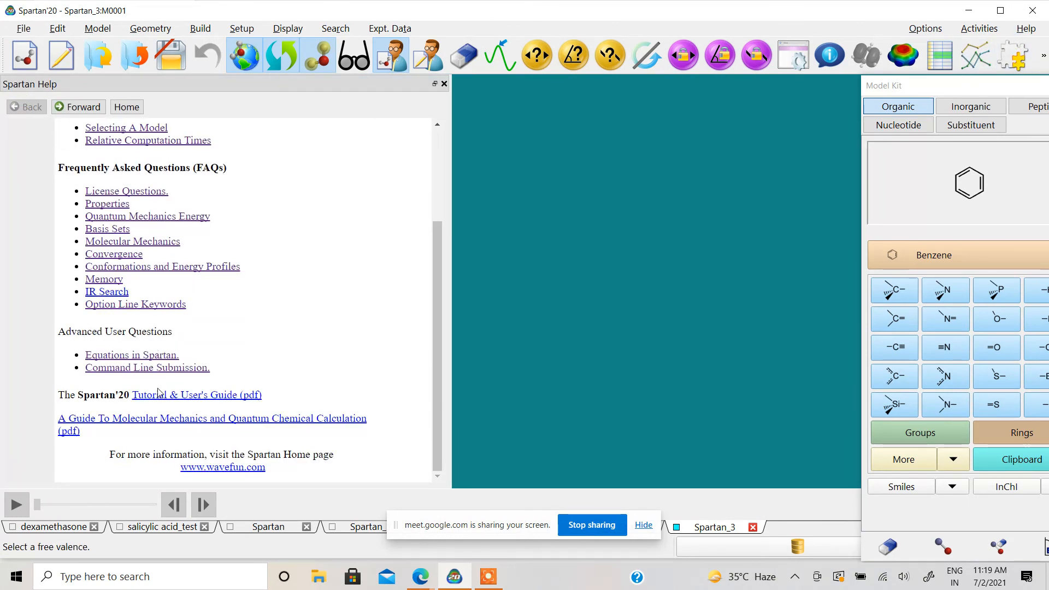
scroll(156, 361, "up", 4)
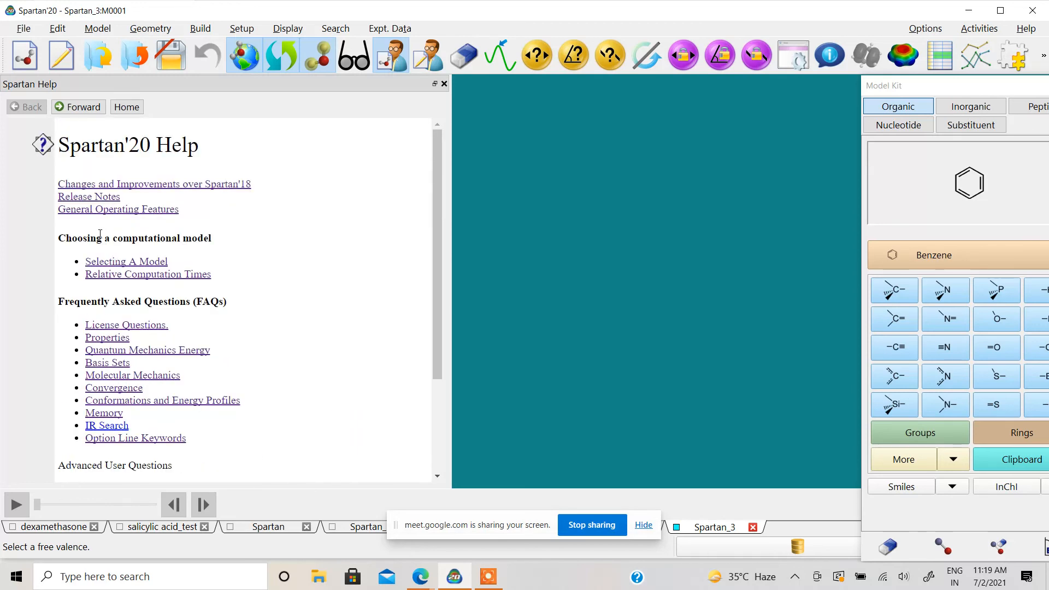
left_click(93, 186)
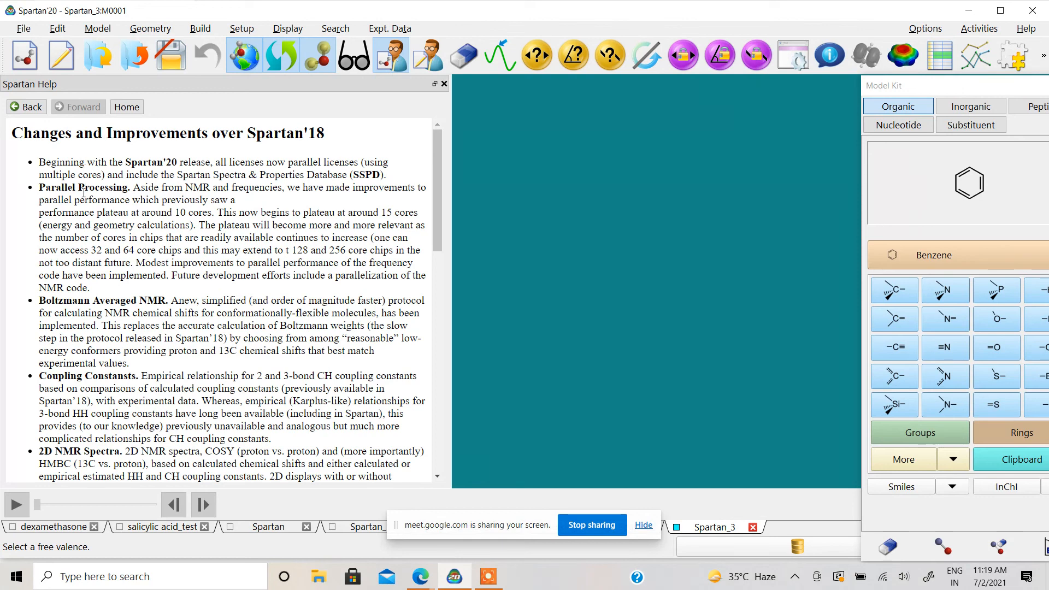
scroll(83, 192, "down", 5)
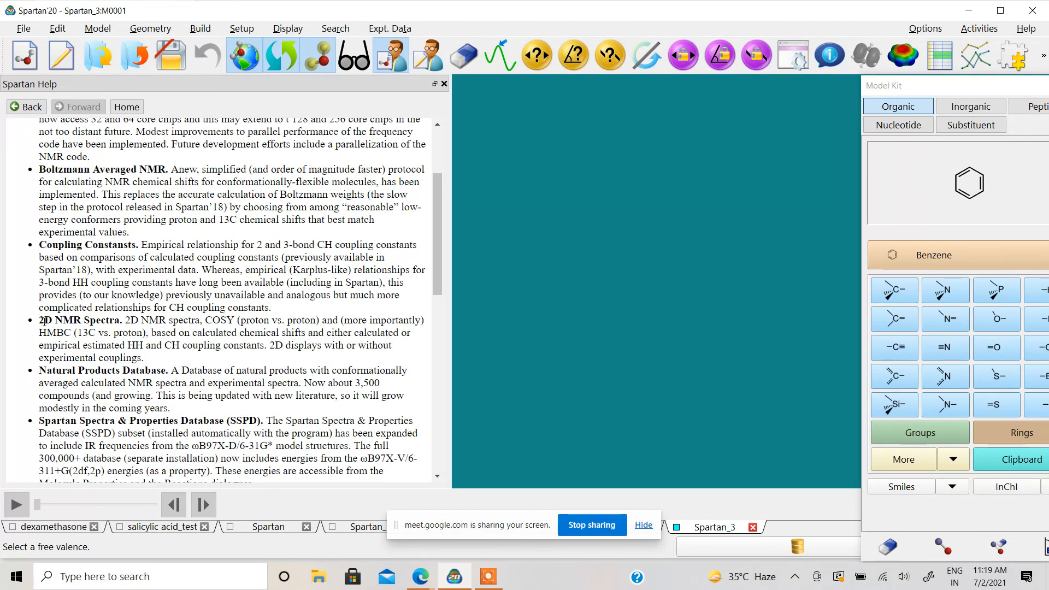
Step: Examine the 2D NMR Spectra, Natural Products Database and SSPD entries on the help page of changes over Spartan'18
left_click_drag(44, 322, 121, 322)
scroll(114, 335, "down", 1)
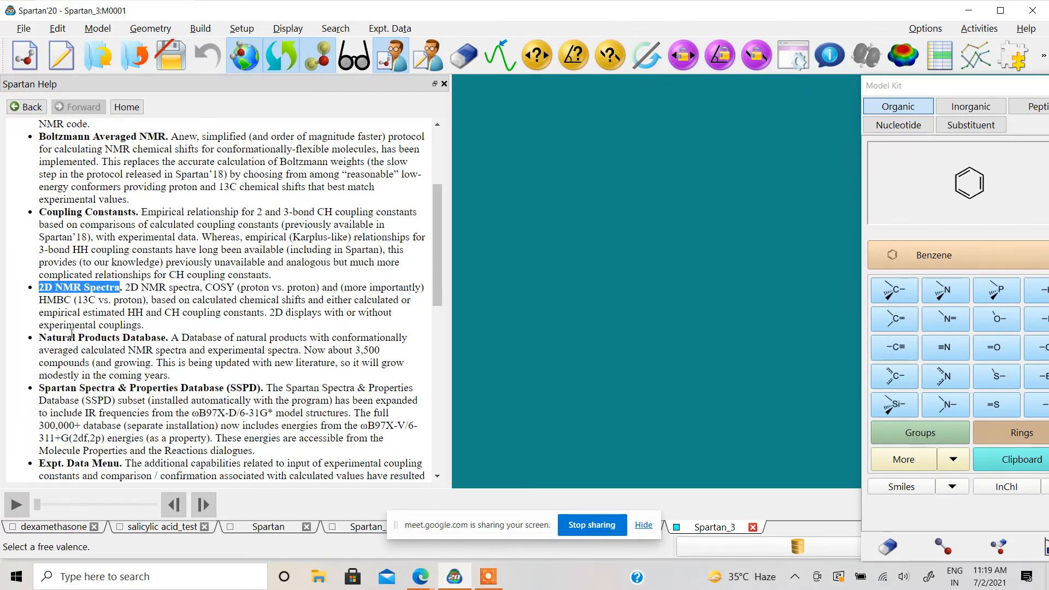
left_click_drag(46, 337, 157, 337)
scroll(120, 365, "down", 1)
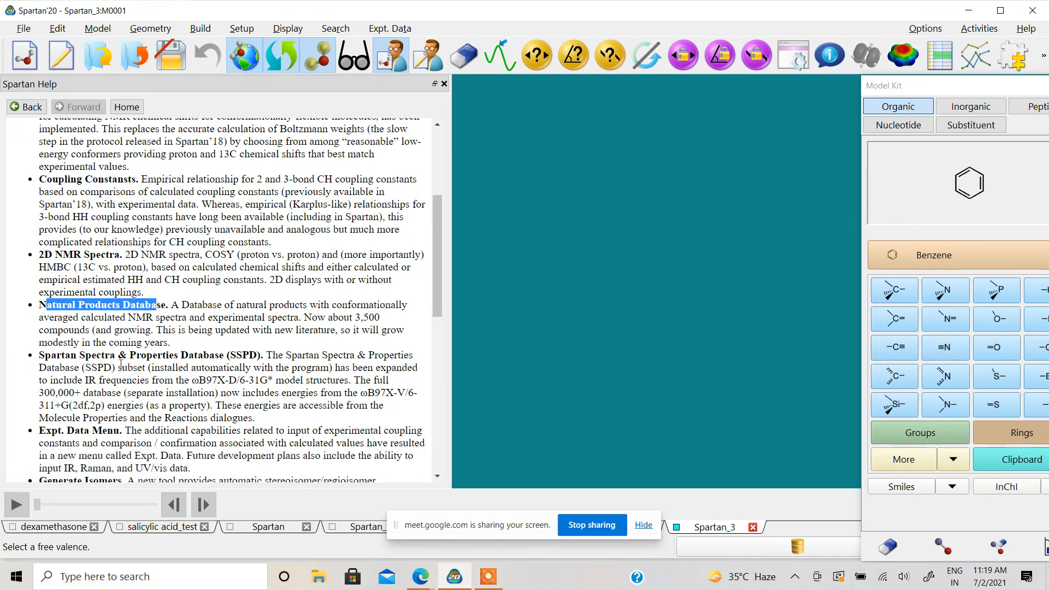
scroll(121, 365, "down", 1)
scroll(124, 384, "up", 1)
scroll(52, 403, "down", 2)
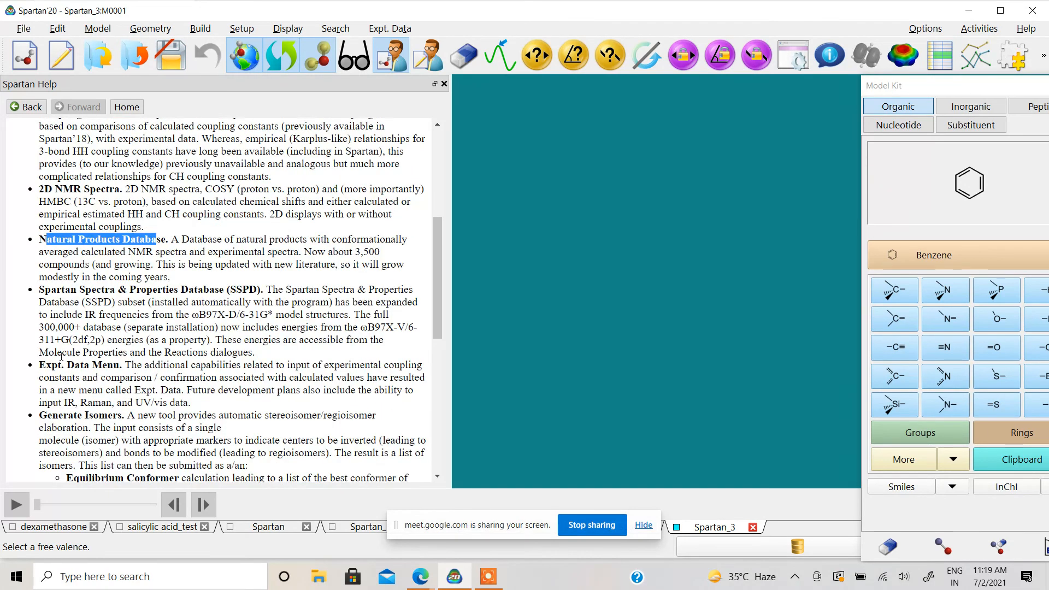
Step: Read the Expt. Data Menu and Generate Isomers entries, then highlight the page heading "Changes and Improvements over Spartan'18"
left_click_drag(39, 365, 120, 365)
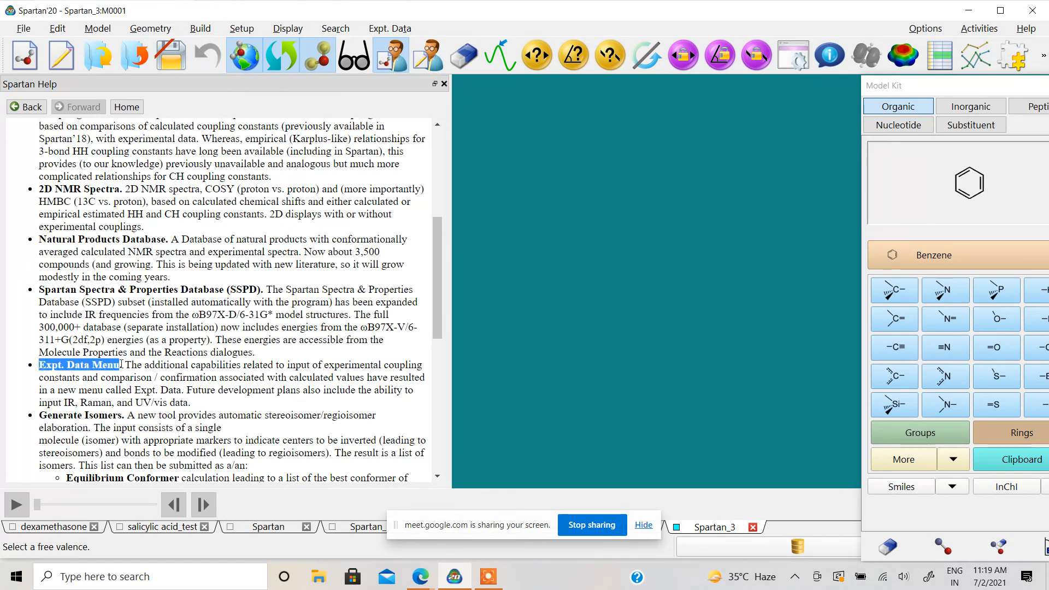
scroll(100, 389, "down", 2)
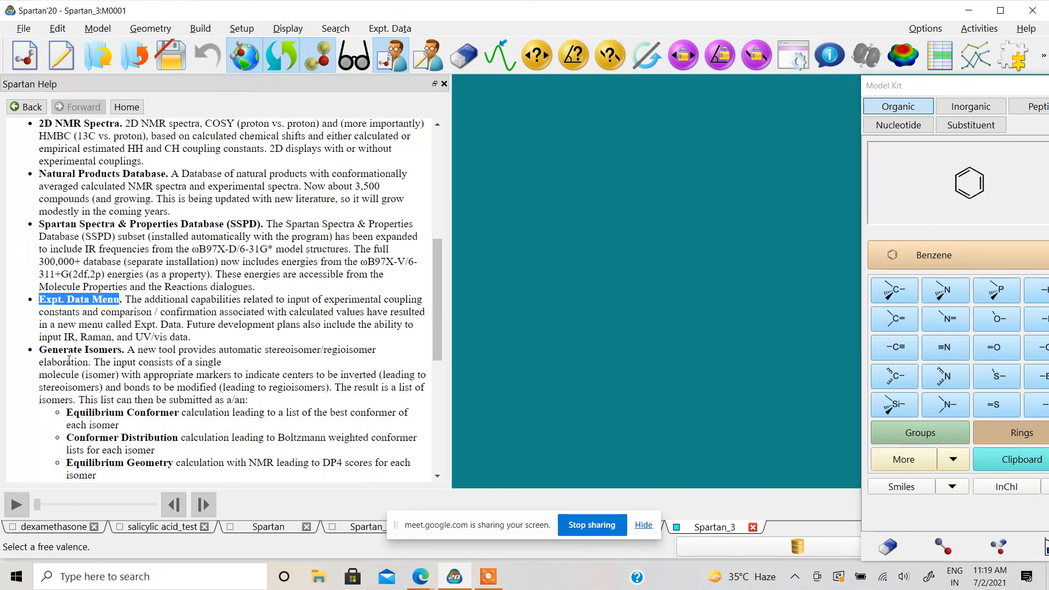
left_click_drag(40, 350, 135, 350)
scroll(171, 334, "down", 2)
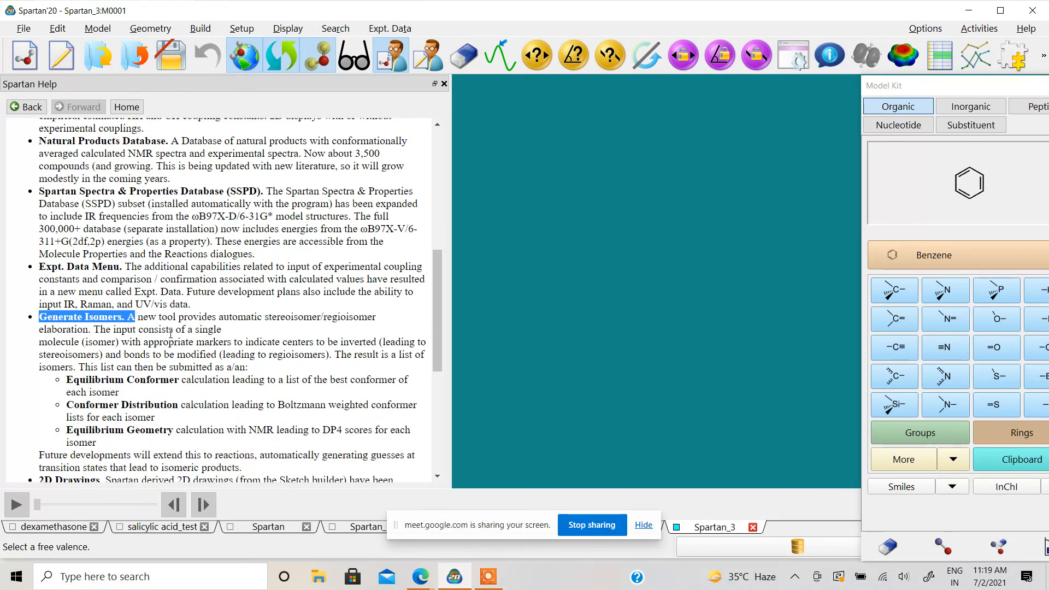
left_click_drag(437, 388, 258, 178)
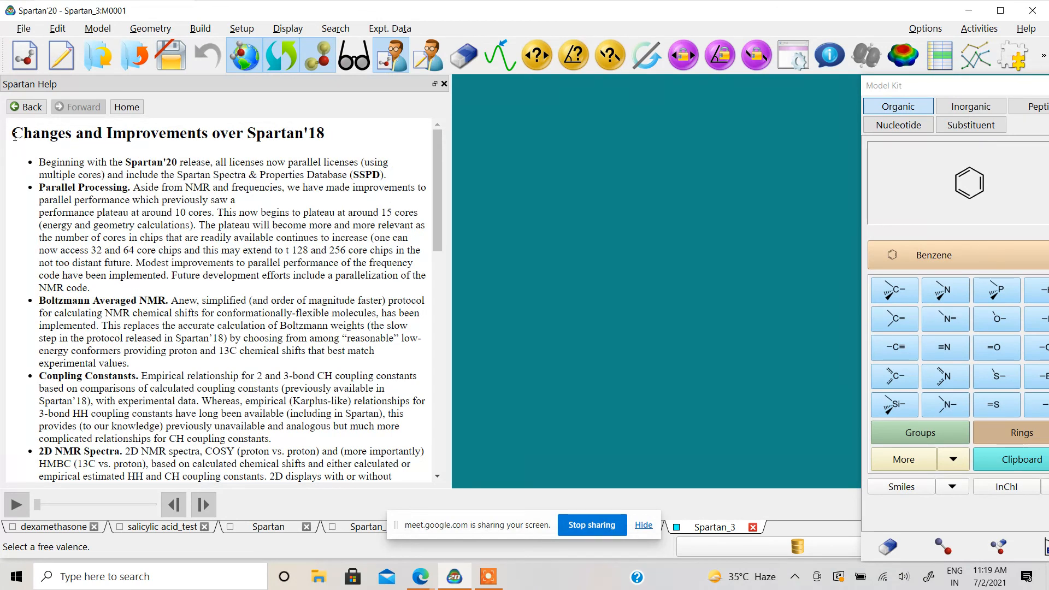
left_click_drag(14, 135, 324, 137)
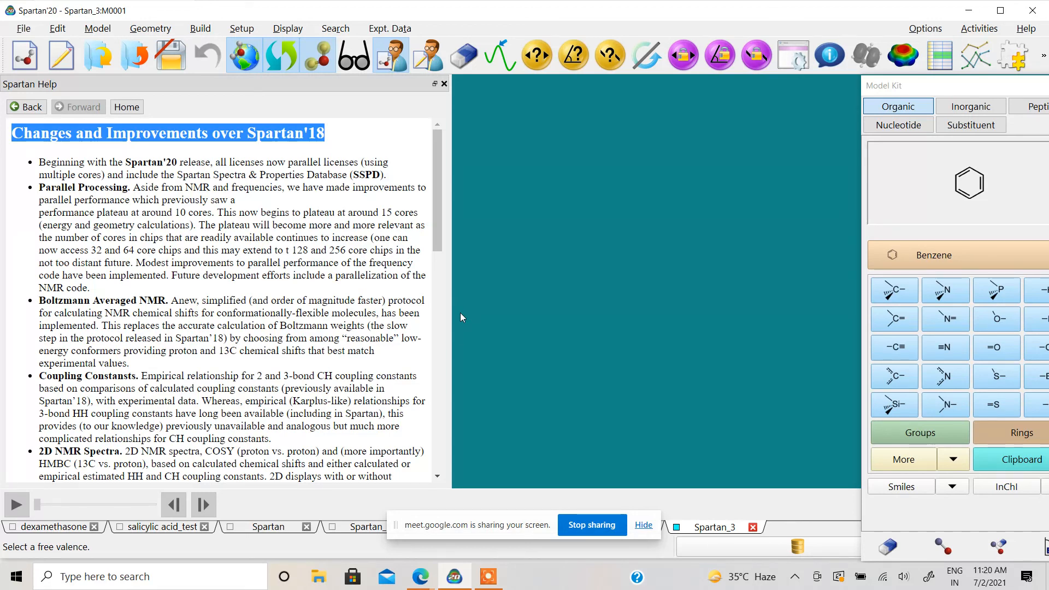
Step: Return to the help contents and close Spartan Help, then move the Model Kit fully into view
left_click(26, 107)
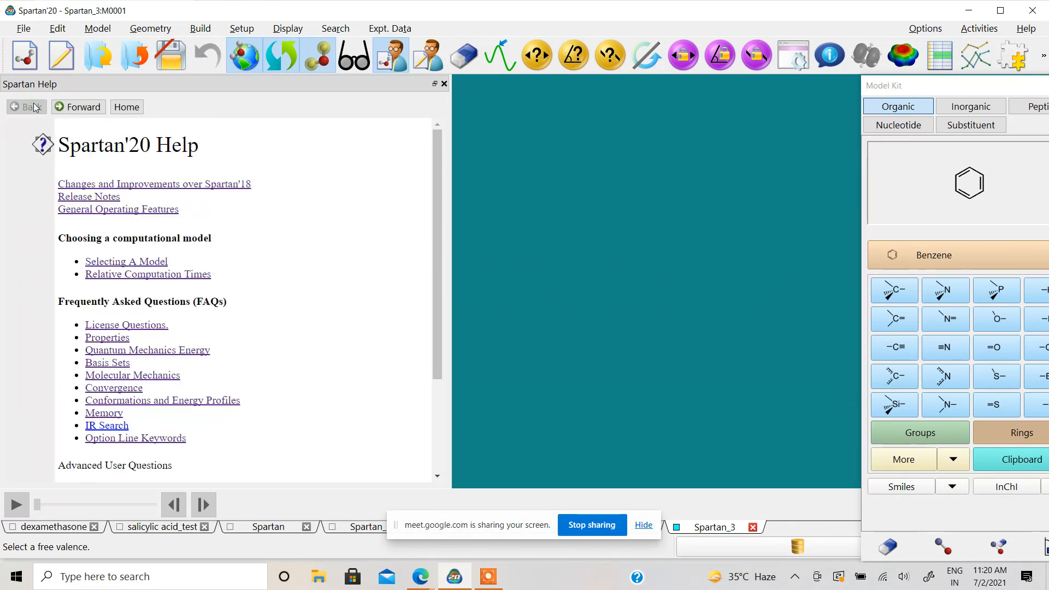
left_click(444, 84)
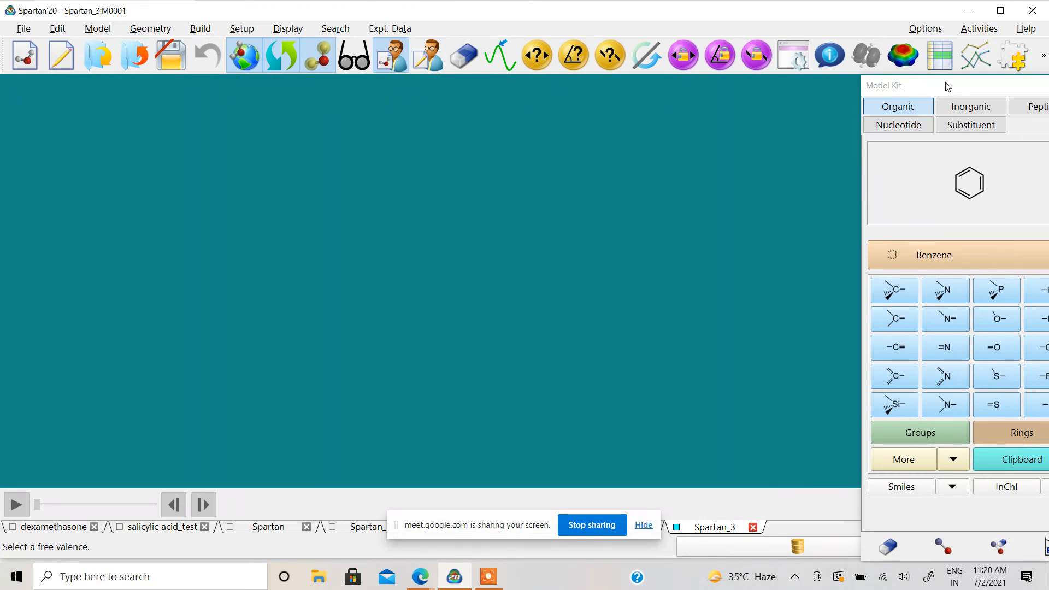
left_click_drag(948, 87, 911, 86)
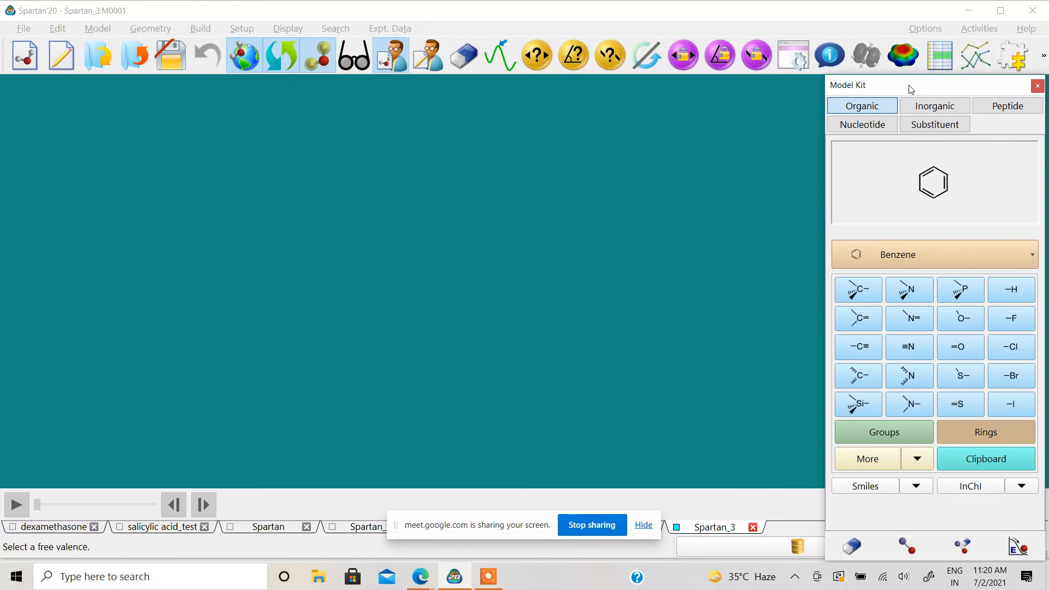
Step: Open the Tutorials and Topics window, widen it to fit its content, and browse the Spartan'20 Parallel Suite tutorials
left_click(929, 30)
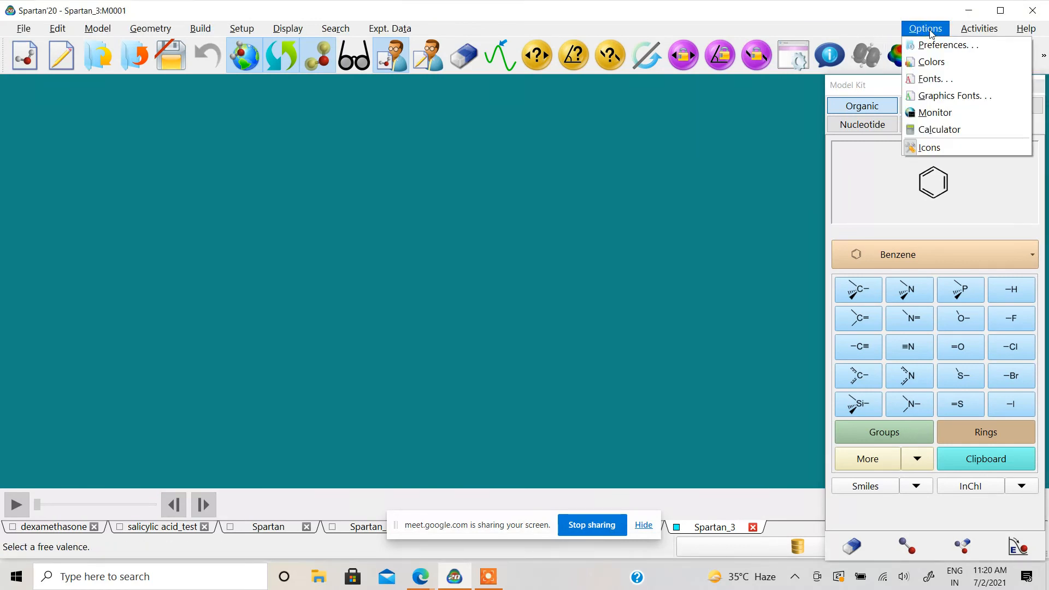
mouse_move(978, 29)
left_click(955, 43)
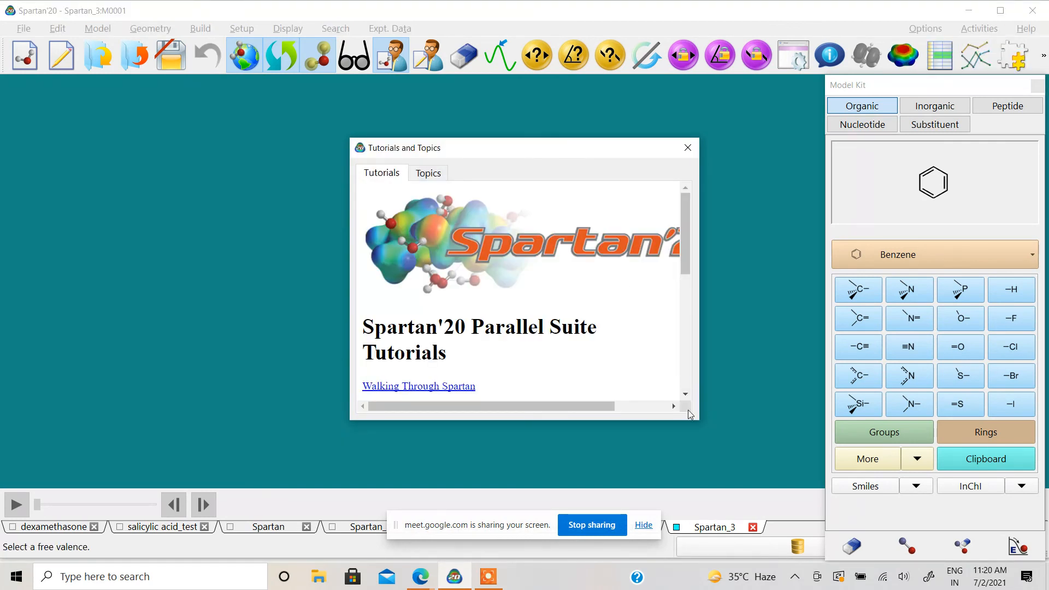
left_click_drag(705, 418, 833, 420)
scroll(524, 304, "down", 1)
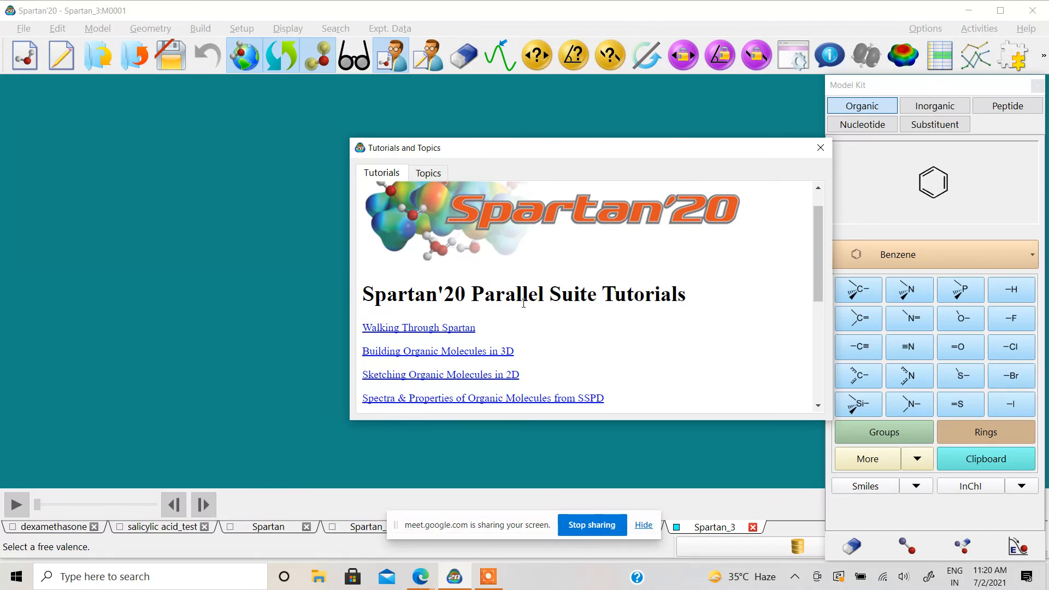
scroll(533, 330, "down", 3)
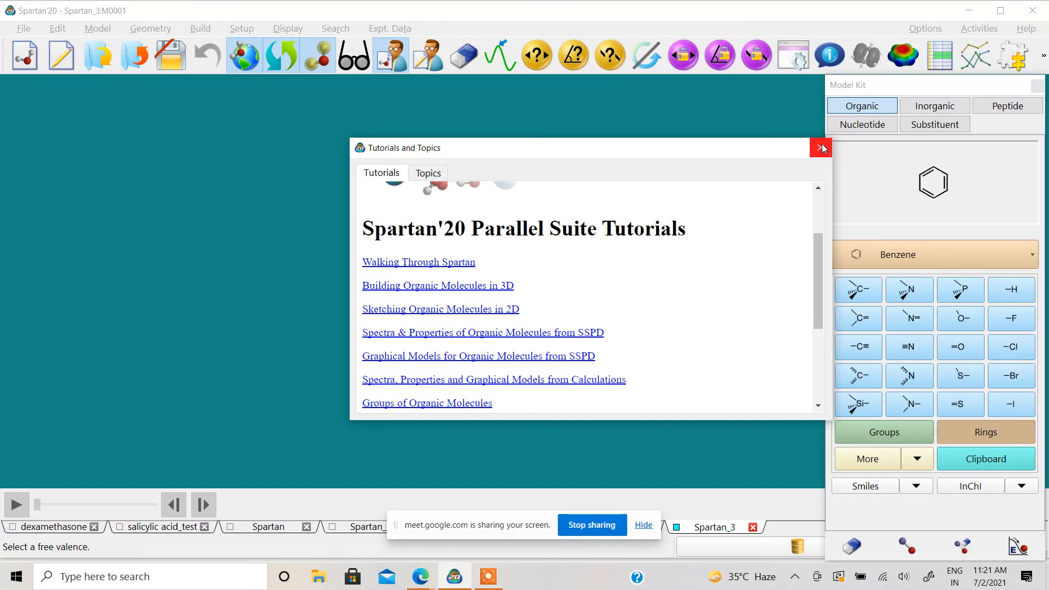
left_click_drag(749, 148, 713, 137)
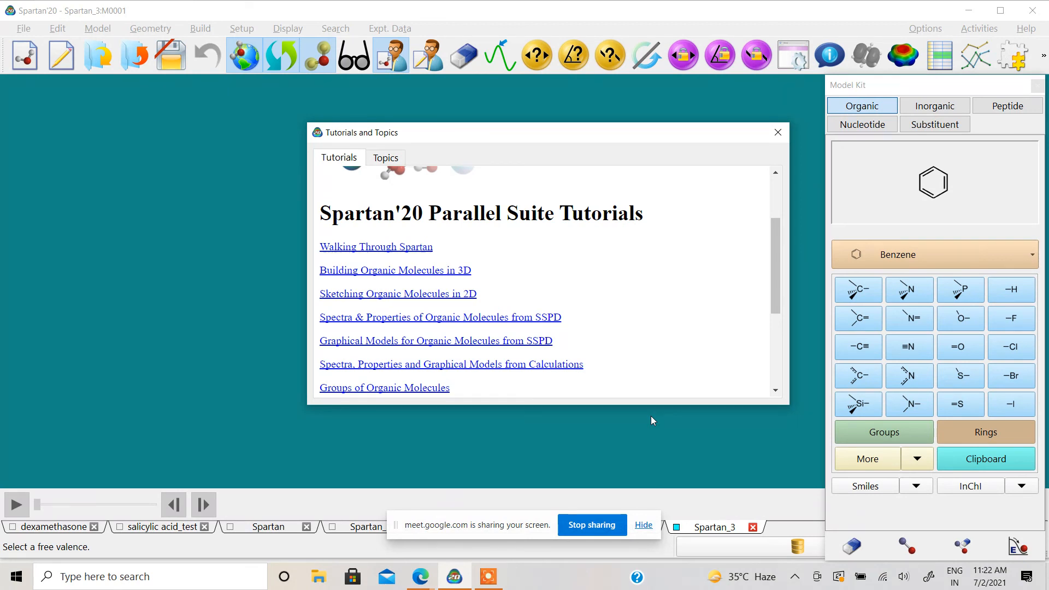
left_click(491, 574)
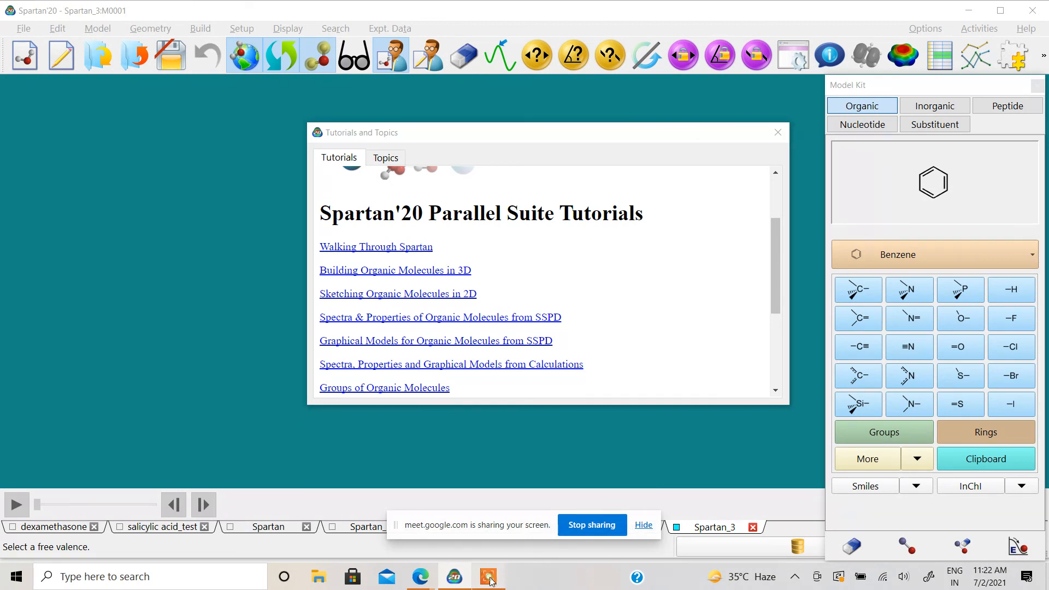